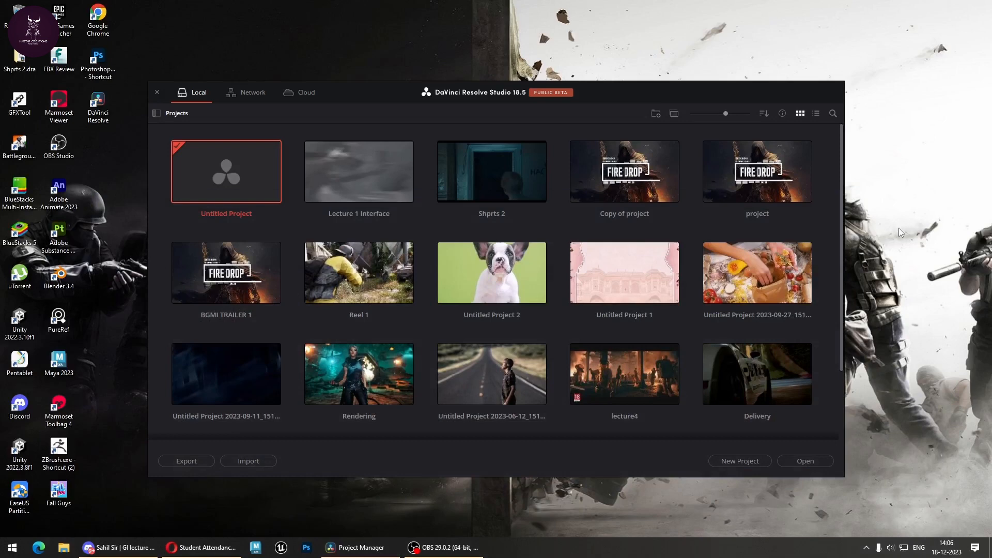
Open Untitled Project on the Media page, dismiss the GPU memory warning, and browse to the favorite folder 3.Davinci Videos.
{"action": "double_click", "coordinate": [237, 164]}
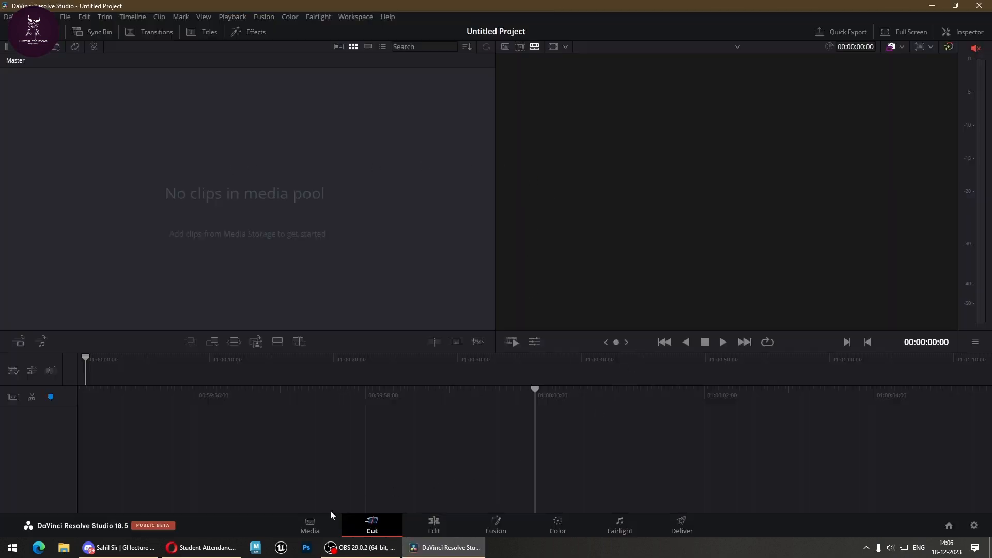
{"action": "left_click", "coordinate": [310, 526]}
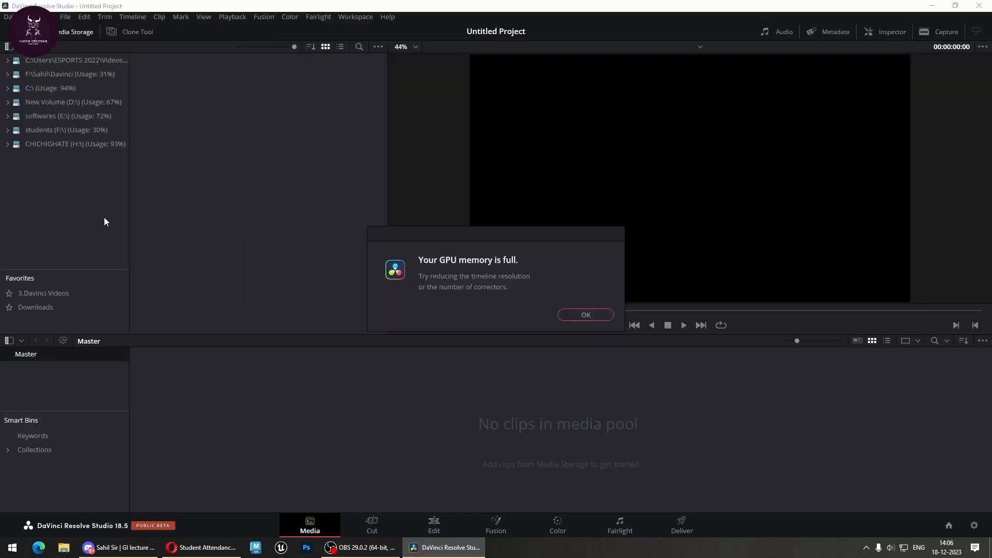
{"action": "left_click", "coordinate": [603, 314]}
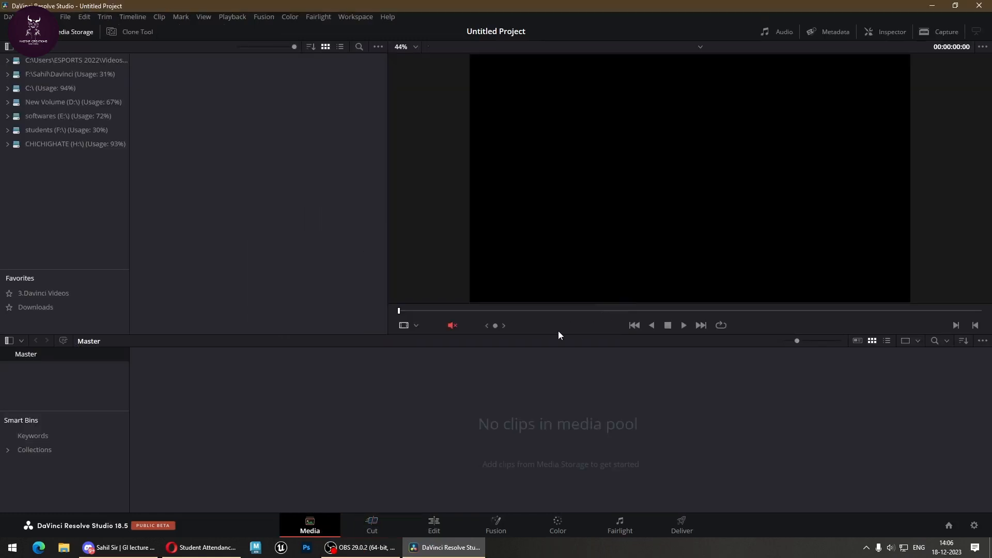
{"action": "left_click", "coordinate": [68, 144]}
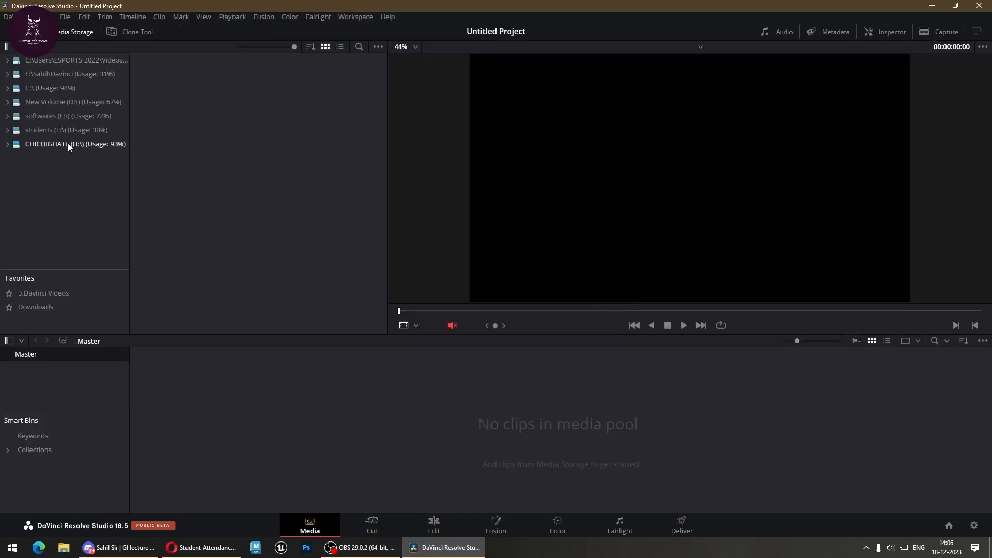
{"action": "left_click", "coordinate": [43, 307]}
{"action": "left_click", "coordinate": [56, 293]}
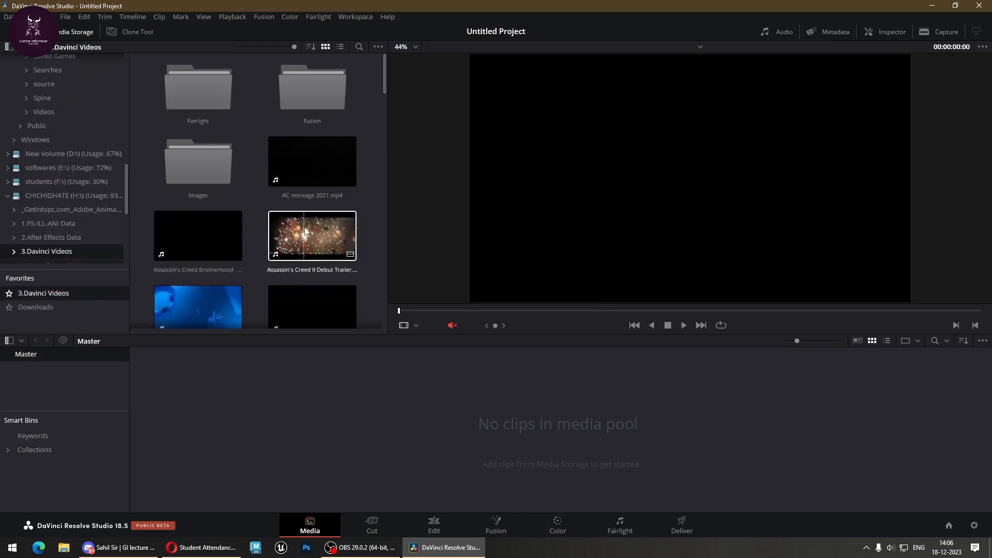
Import the Assassin's Creed II Debut Trailer clip into the media pool, changing the project frame rate to match it.
{"action": "left_click_drag", "start_coordinate": [302, 274], "coordinate": [378, 462]}
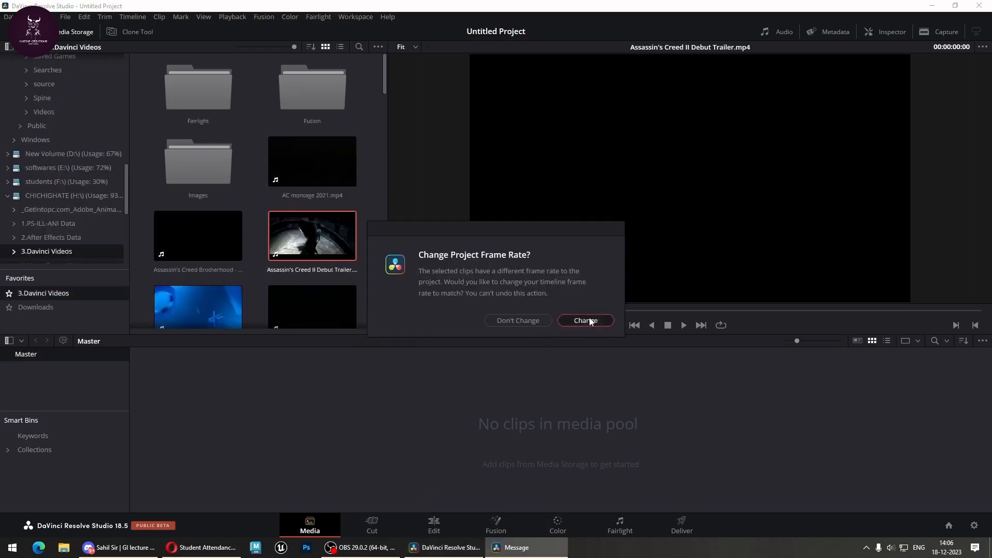
{"action": "left_click", "coordinate": [573, 321]}
{"action": "left_click", "coordinate": [347, 178]}
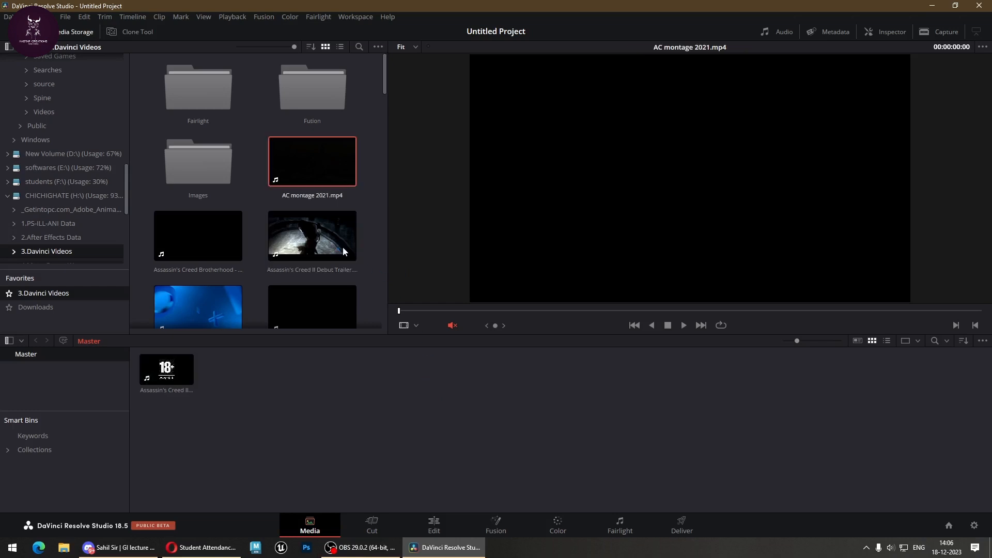
{"action": "left_click_drag", "start_coordinate": [343, 248], "coordinate": [376, 375]}
Add the BREAKDOWN - VALORANT 3D EDIT, Assassin's Creed Brotherhood, Assassin's Creed Syndicate, Character Selection and Counter-Strike clips to the media pool.
{"action": "left_click_drag", "start_coordinate": [342, 305], "coordinate": [341, 369]}
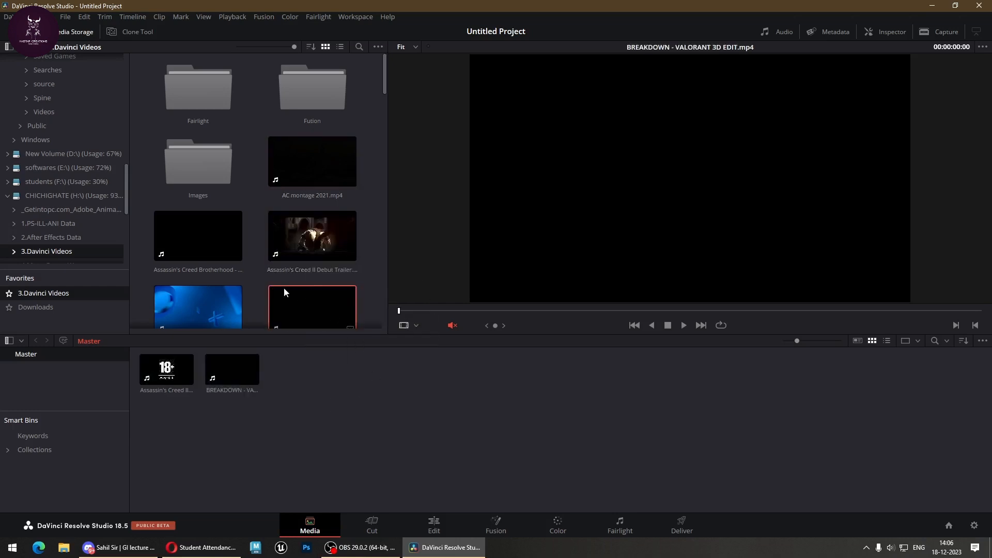
{"action": "left_click_drag", "start_coordinate": [198, 236], "coordinate": [310, 372]}
{"action": "left_click_drag", "start_coordinate": [198, 308], "coordinate": [274, 370]}
{"action": "scroll", "coordinate": [253, 228], "scroll_direction": "down", "scroll_amount": 4}
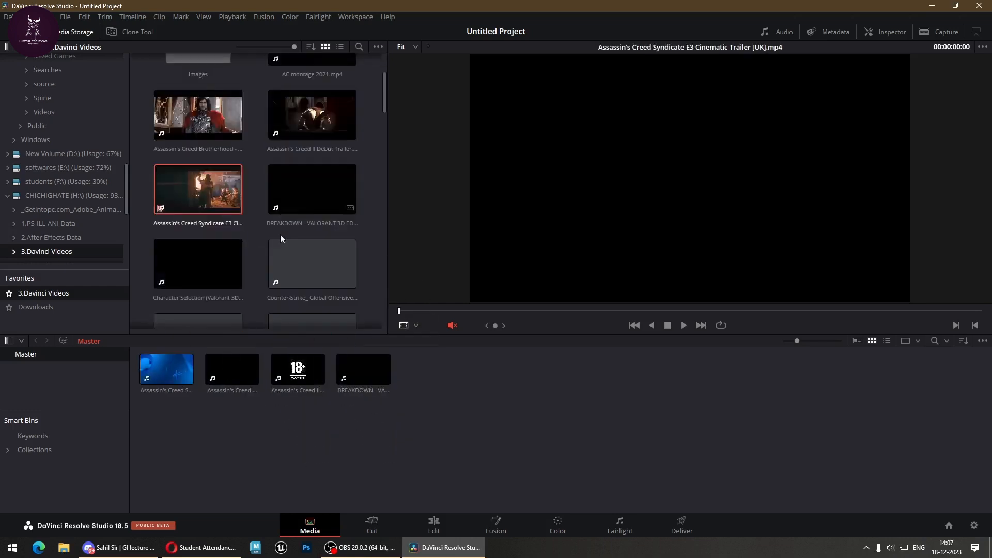
{"action": "left_click_drag", "start_coordinate": [203, 221], "coordinate": [429, 372]}
{"action": "left_click_drag", "start_coordinate": [312, 223], "coordinate": [531, 400]}
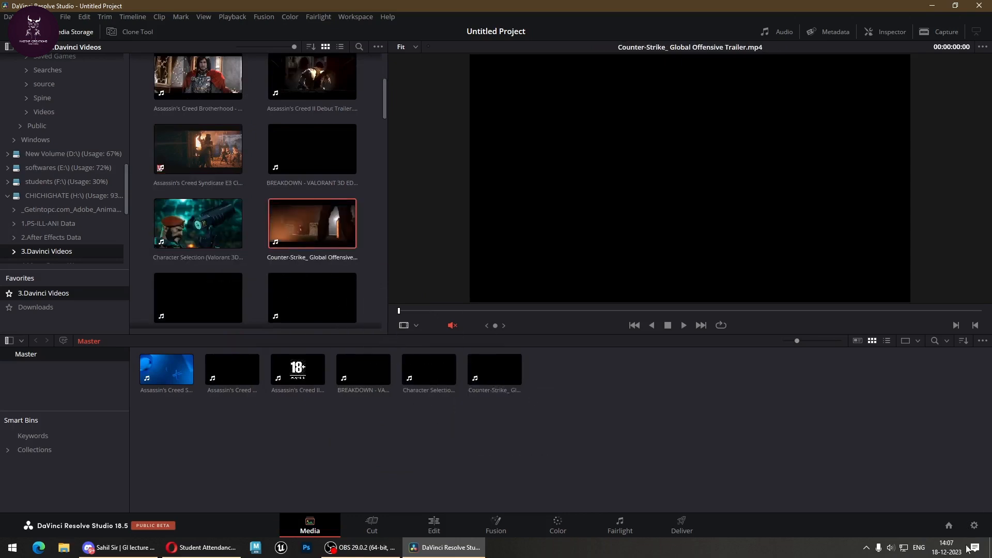
Review the timeline format and video monitoring options in the project's master settings, and close them without changes.
{"action": "left_click", "coordinate": [975, 526]}
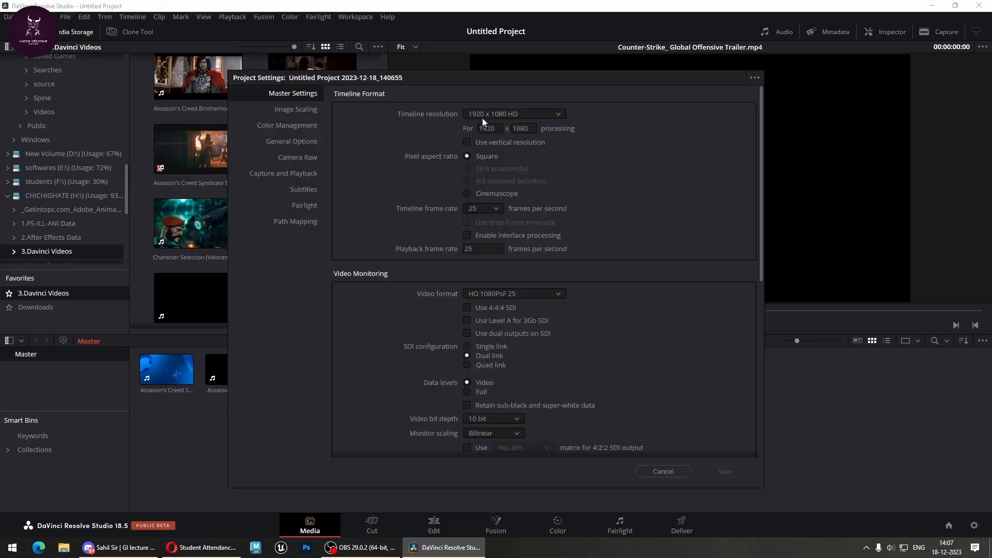
{"action": "scroll", "coordinate": [482, 118], "scroll_direction": "down", "scroll_amount": 6}
{"action": "scroll", "coordinate": [516, 200], "scroll_direction": "up", "scroll_amount": 4}
{"action": "scroll", "coordinate": [525, 207], "scroll_direction": "up", "scroll_amount": 2}
{"action": "left_click", "coordinate": [662, 472]}
Delete all the clips from the media pool.
{"action": "left_click_drag", "start_coordinate": [663, 406], "coordinate": [163, 356]}
{"action": "key", "text": "Delete"}
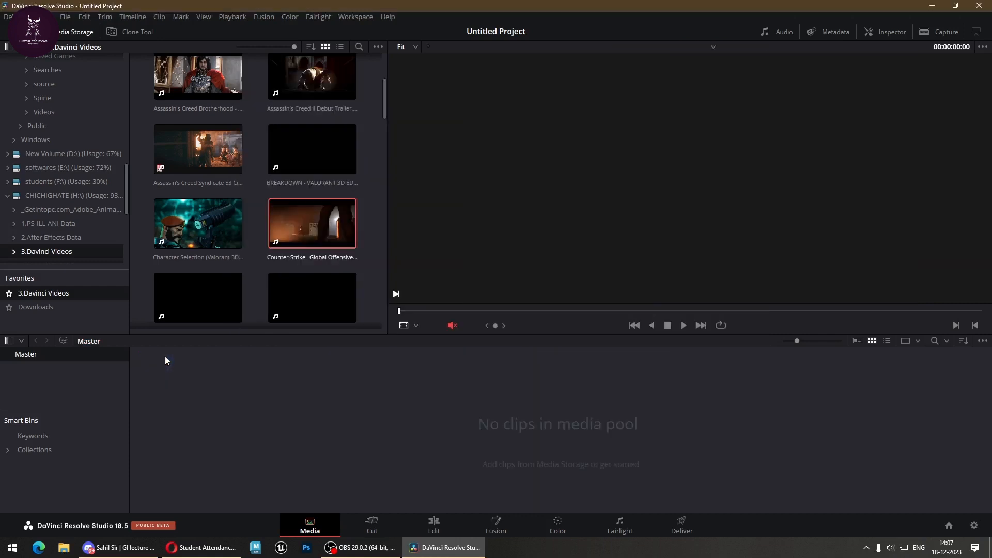
Import Character Selection (Valorant 3D).mp4 without changing the project frame rate, and delete it from the media pool.
{"action": "left_click_drag", "start_coordinate": [226, 221], "coordinate": [401, 449]}
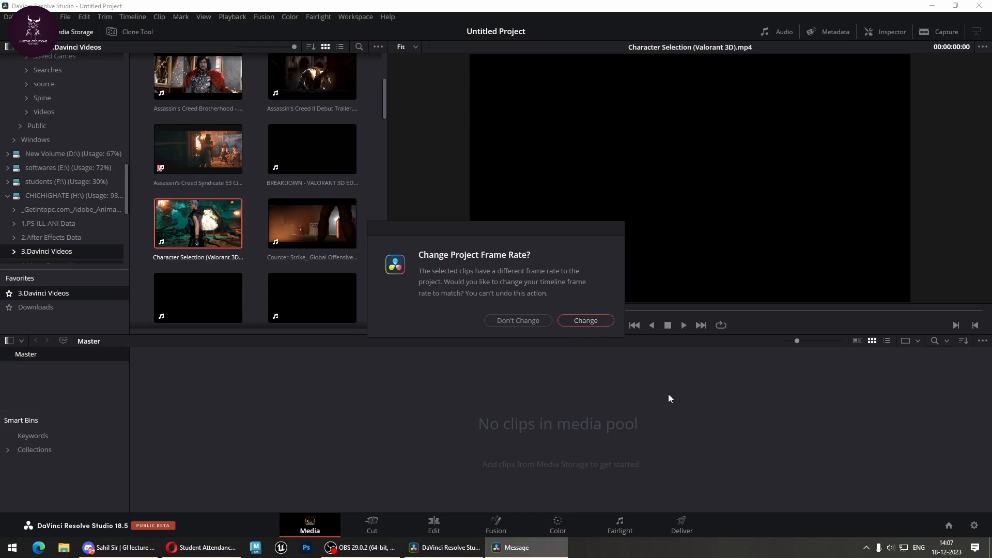
{"action": "left_click", "coordinate": [518, 320]}
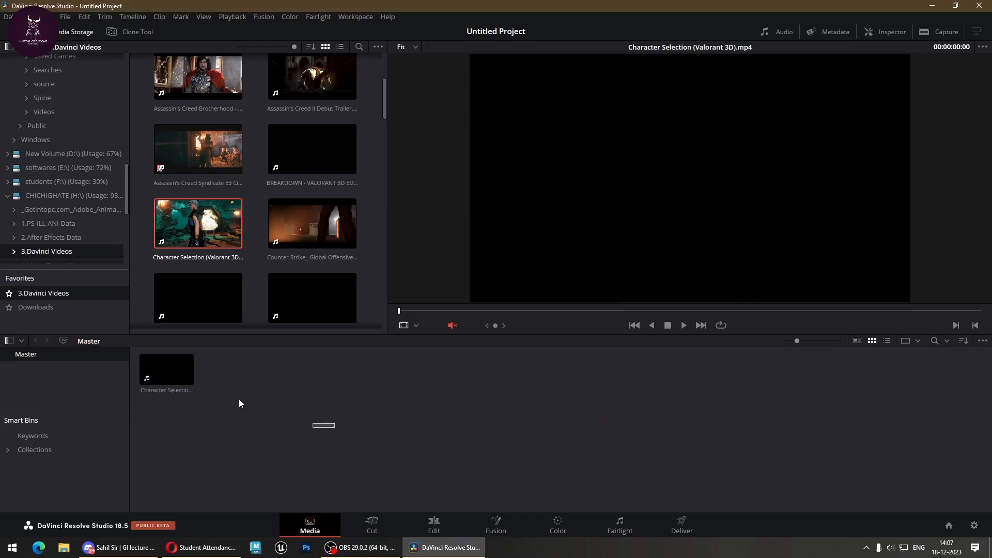
{"action": "left_click_drag", "start_coordinate": [239, 403], "coordinate": [171, 363]}
{"action": "key", "text": "Delete"}
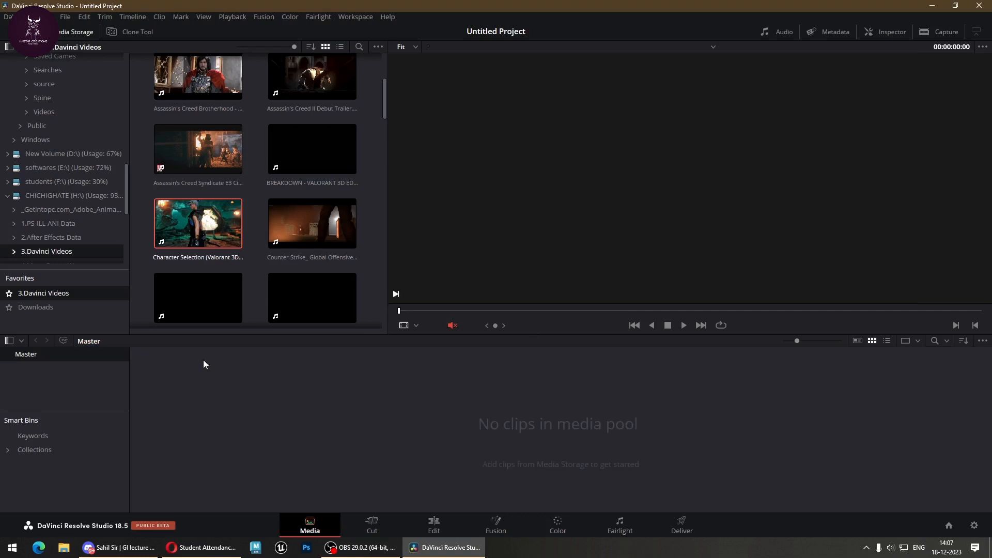
Check the timeline frame rate in the project's master settings.
{"action": "left_click", "coordinate": [975, 526]}
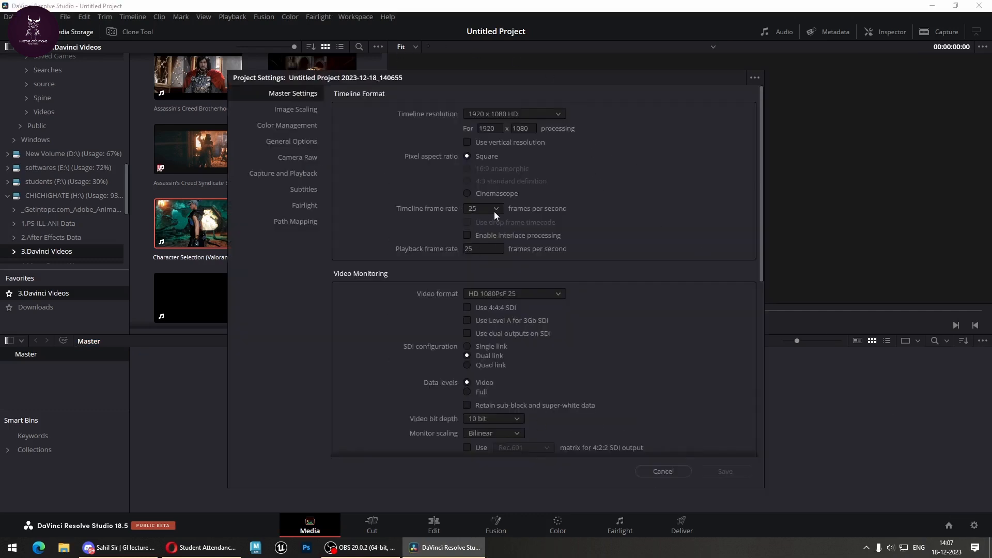
{"action": "left_click", "coordinate": [656, 472]}
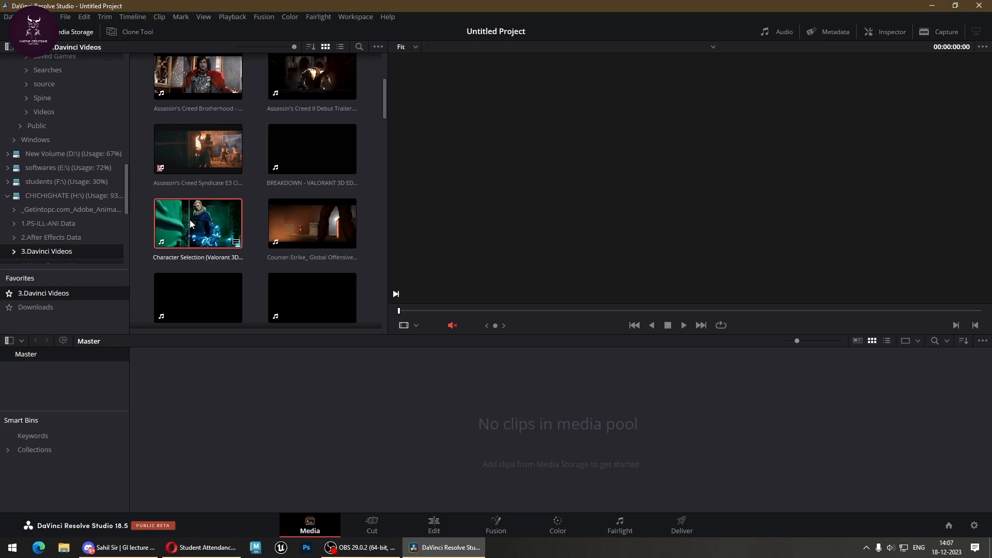
Import Character Selection (Valorant 3D).mp4 with the project frame rate changed to match, and check the timeline frame rate in the project settings.
{"action": "left_click_drag", "start_coordinate": [190, 219], "coordinate": [289, 402]}
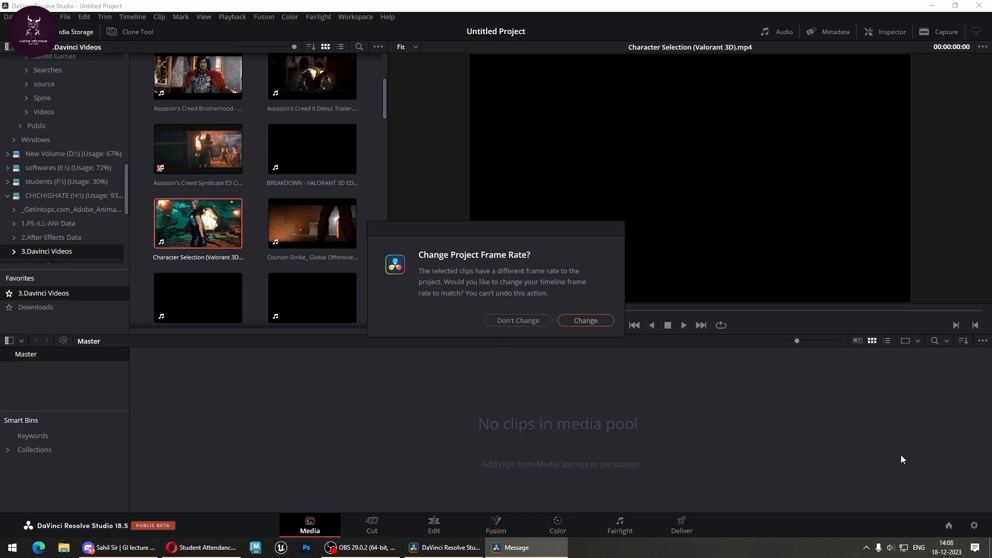
{"action": "left_click", "coordinate": [600, 321]}
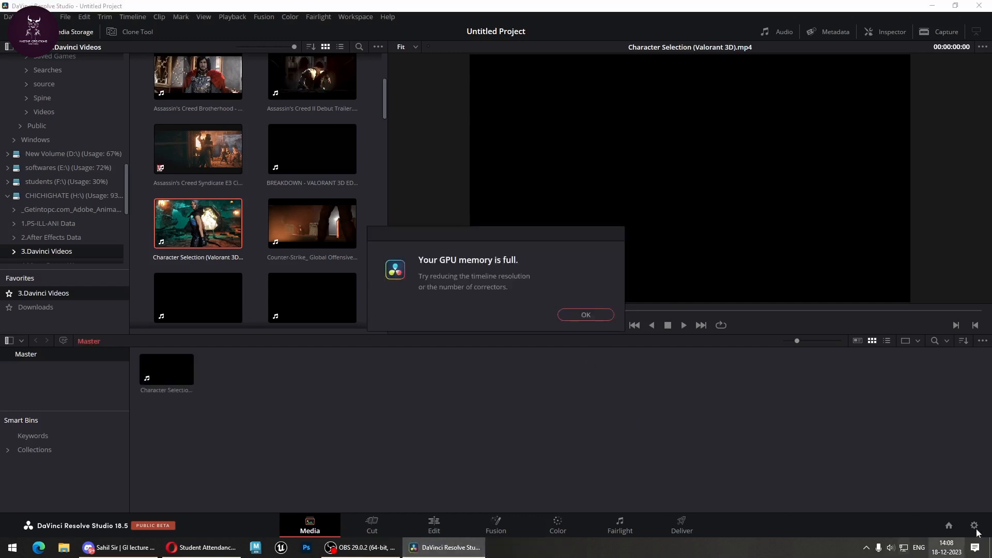
{"action": "left_click", "coordinate": [585, 315]}
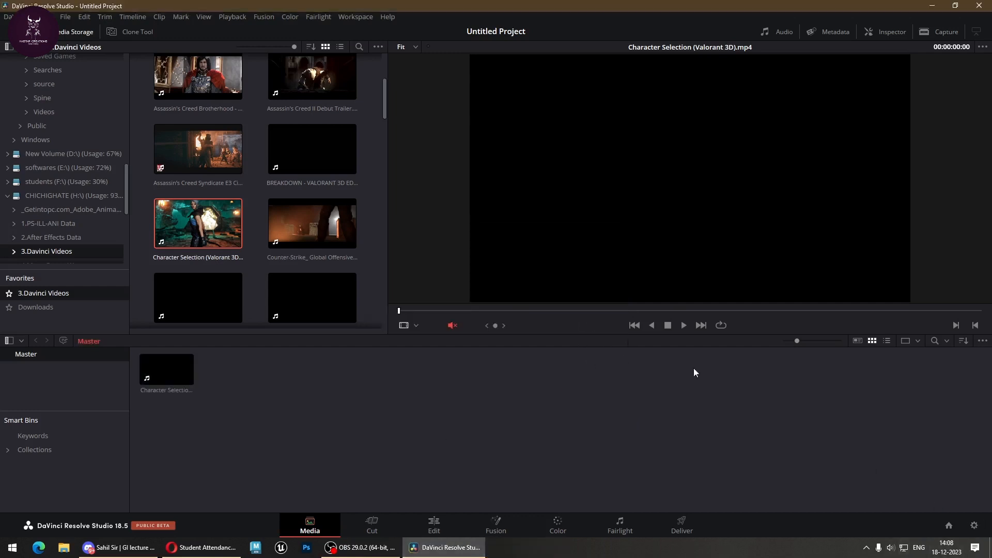
{"action": "left_click", "coordinate": [974, 524]}
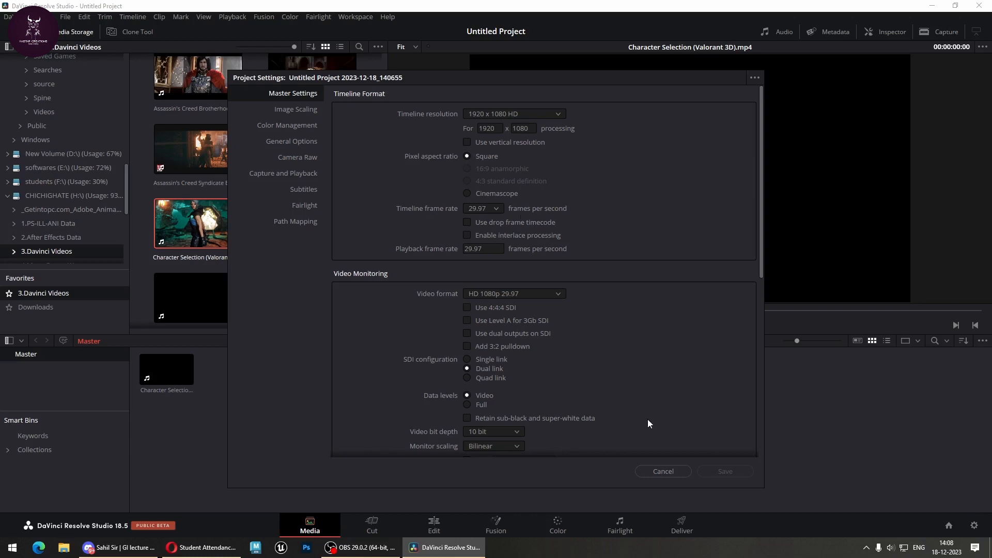
{"action": "left_click", "coordinate": [670, 471]}
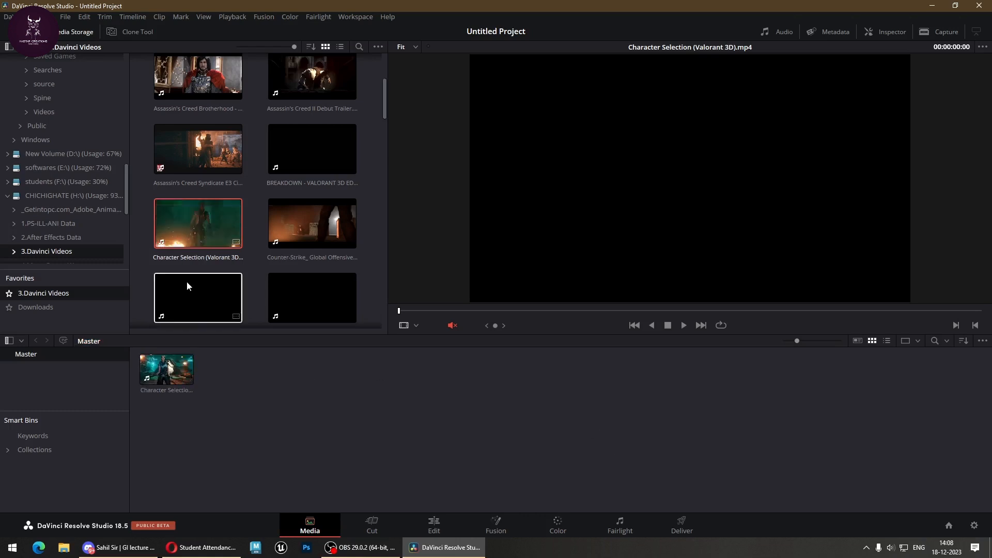
Add the two DUELISTS clips, Assassin's Creed Syndicate, BREAKDOWN - VALORANT 3D EDIT and Assassin's Creed Brotherhood to the media pool.
{"action": "left_click_drag", "start_coordinate": [187, 281], "coordinate": [345, 382]}
{"action": "left_click_drag", "start_coordinate": [309, 289], "coordinate": [402, 368]}
{"action": "left_click_drag", "start_coordinate": [318, 229], "coordinate": [373, 287]}
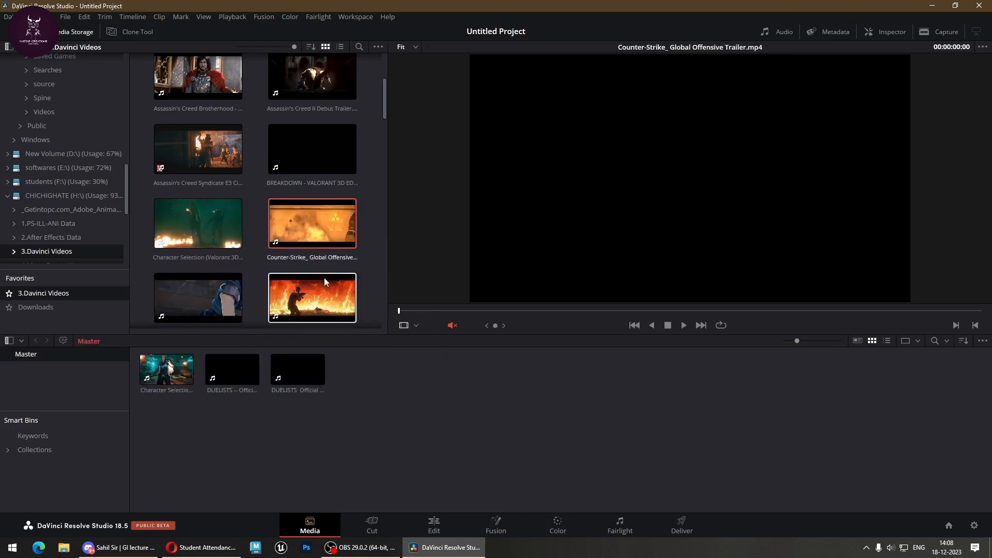
{"action": "left_click_drag", "start_coordinate": [208, 154], "coordinate": [392, 393]}
{"action": "left_click_drag", "start_coordinate": [312, 150], "coordinate": [510, 425]}
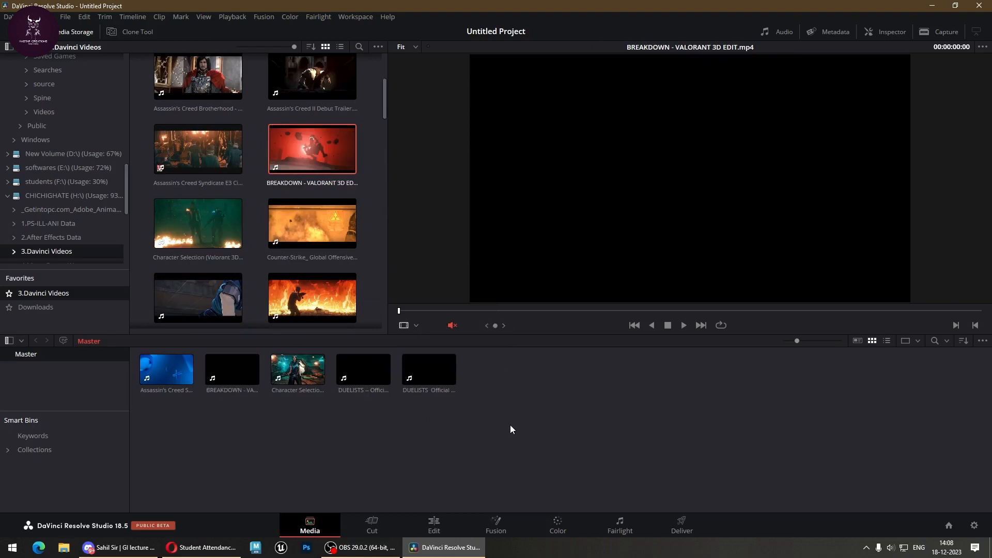
{"action": "left_click_drag", "start_coordinate": [223, 91], "coordinate": [550, 380]}
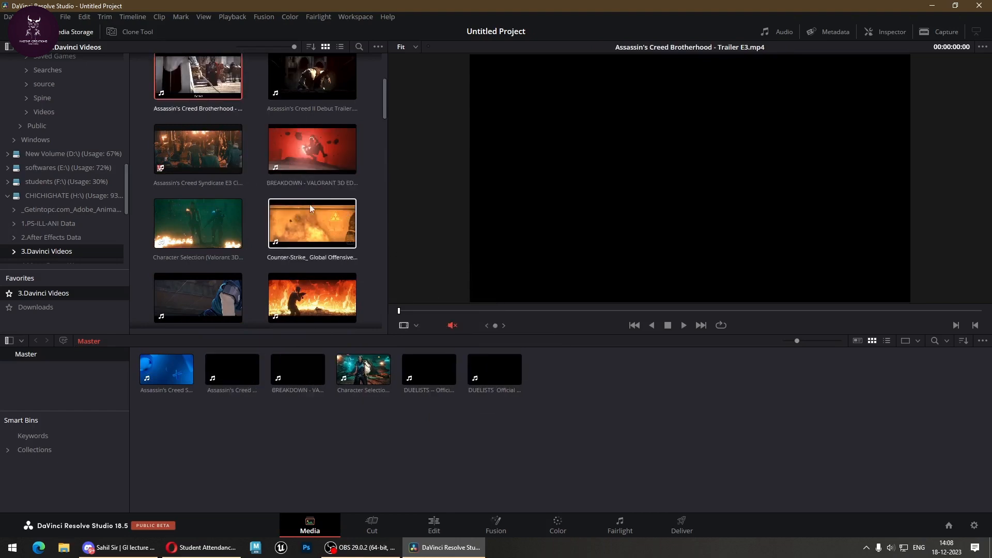
{"action": "scroll", "coordinate": [309, 203], "scroll_direction": "down", "scroll_amount": 2}
{"action": "scroll", "coordinate": [305, 204], "scroll_direction": "up", "scroll_amount": 3}
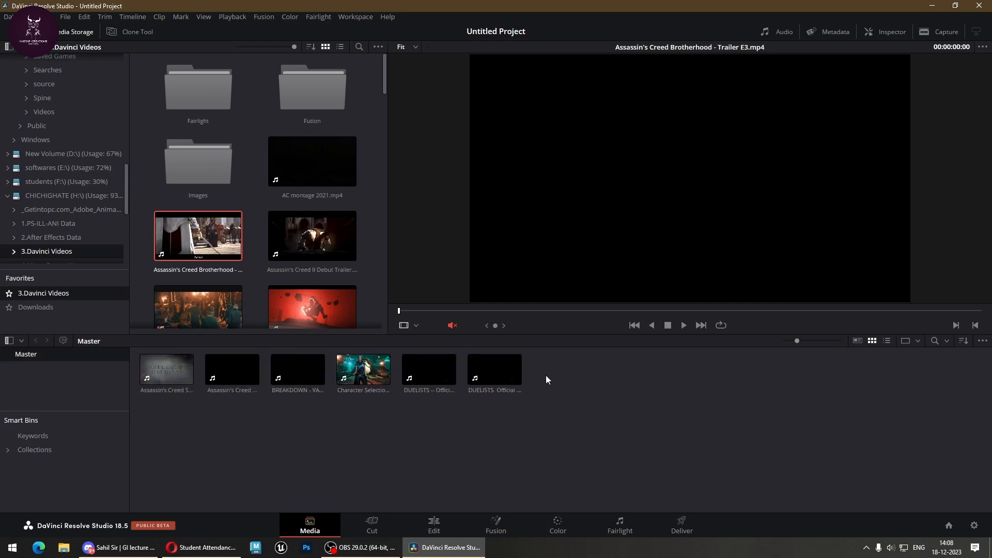
Preview the Assassin's Creed Syndicate E3 Cinematic Trailer in the viewer, scrub ahead, and stop playback.
{"action": "left_click", "coordinate": [166, 367]}
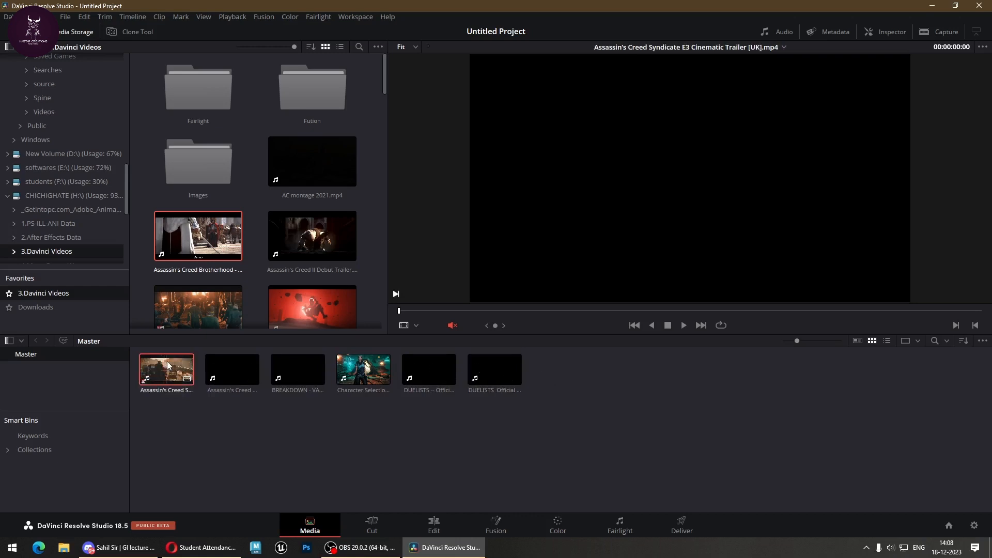
{"action": "left_click", "coordinate": [682, 327]}
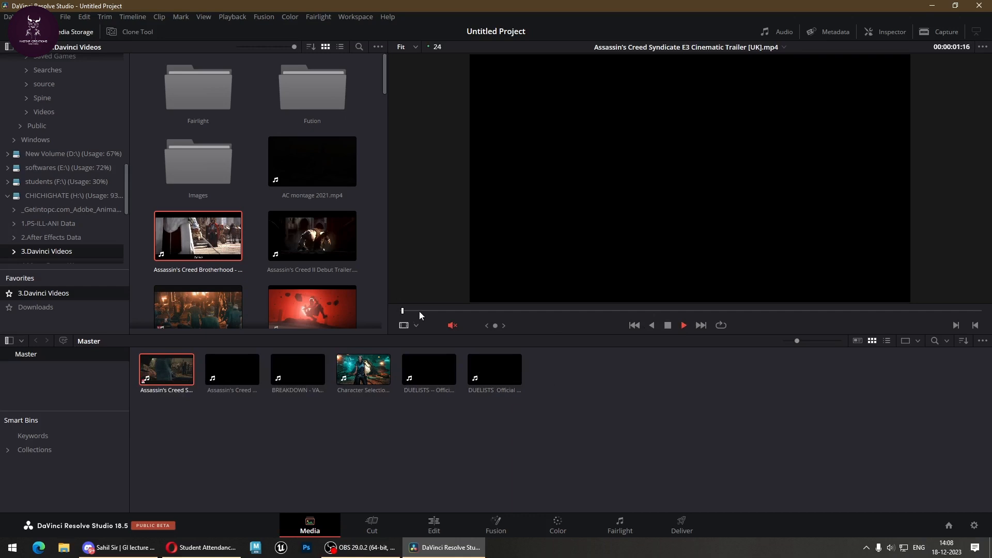
{"action": "left_click_drag", "start_coordinate": [419, 311], "coordinate": [548, 311]}
{"action": "left_click", "coordinate": [668, 326]}
Play the Assassin's Creed Brotherhood - Trailer E3 clip in the viewer, dismiss the GPU memory warning, and deselect the clip.
{"action": "left_click", "coordinate": [231, 370]}
{"action": "left_click", "coordinate": [682, 326]}
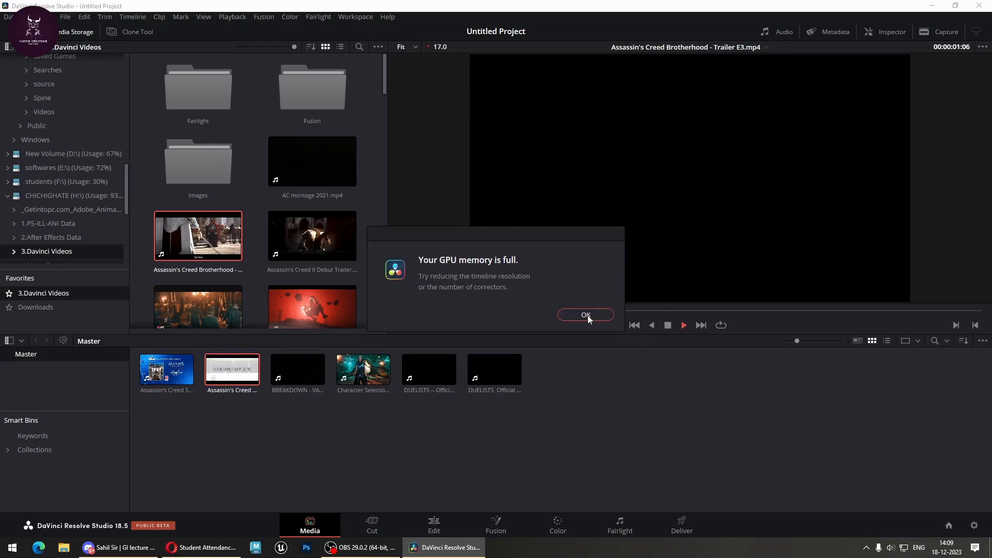
{"action": "left_click", "coordinate": [593, 316]}
{"action": "left_click", "coordinate": [605, 410]}
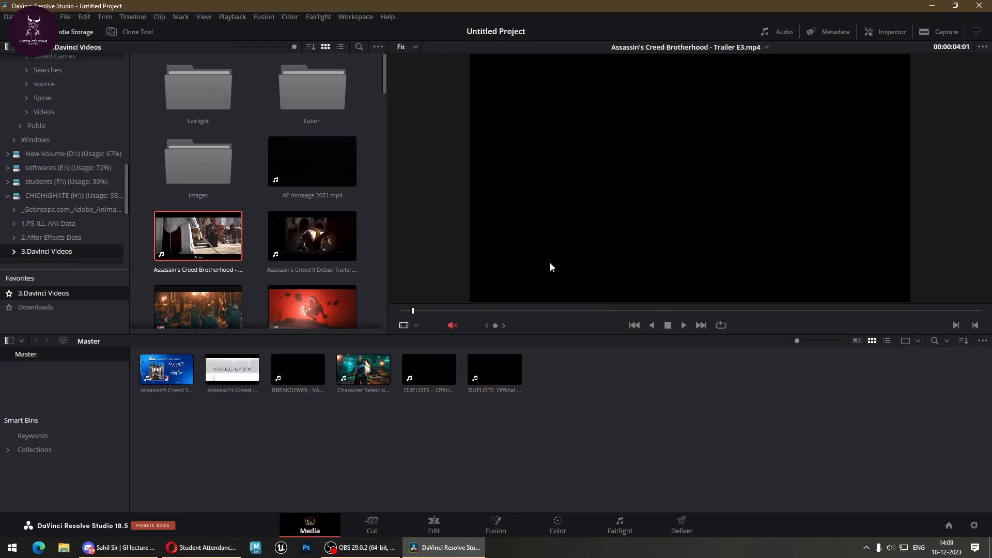
Quit DaVinci Resolve without saving the project changes and return to the desktop.
{"action": "left_click", "coordinate": [979, 6]}
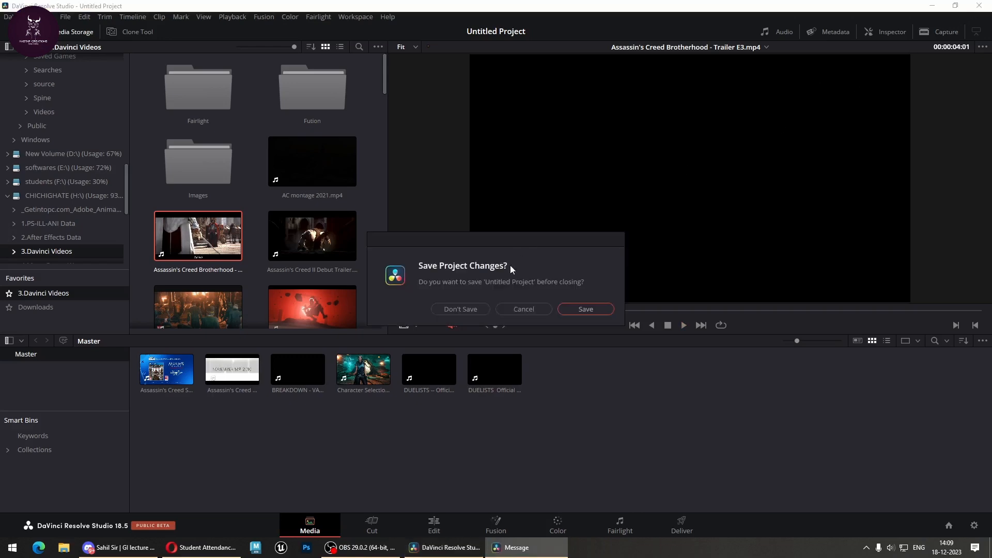
{"action": "left_click", "coordinate": [473, 310]}
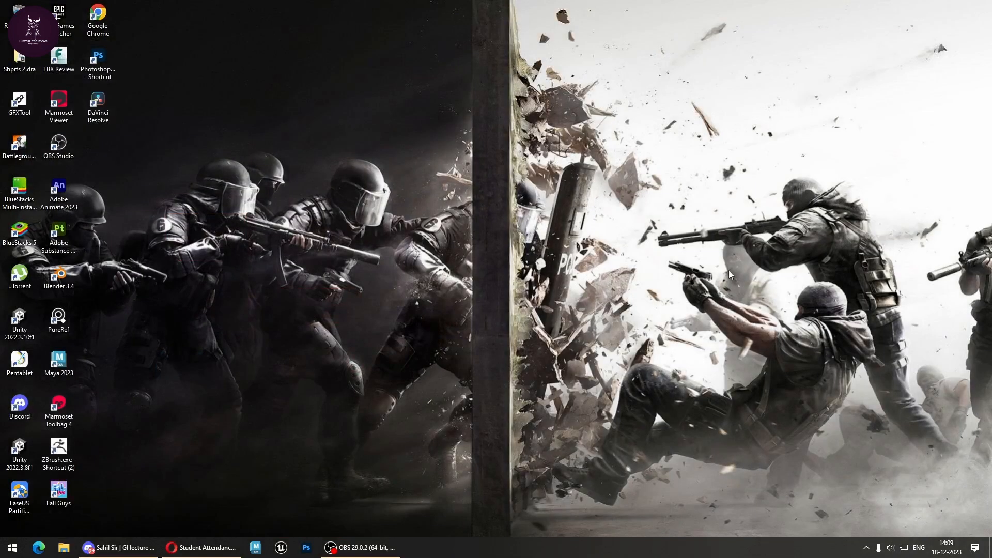
{"action": "right_click", "coordinate": [677, 157]}
{"action": "left_click", "coordinate": [727, 187]}
Permanently delete the contents of the user's %temp% folder, cancel the deletion of the file in use, and close the folder.
{"action": "key", "text": "super+r"}
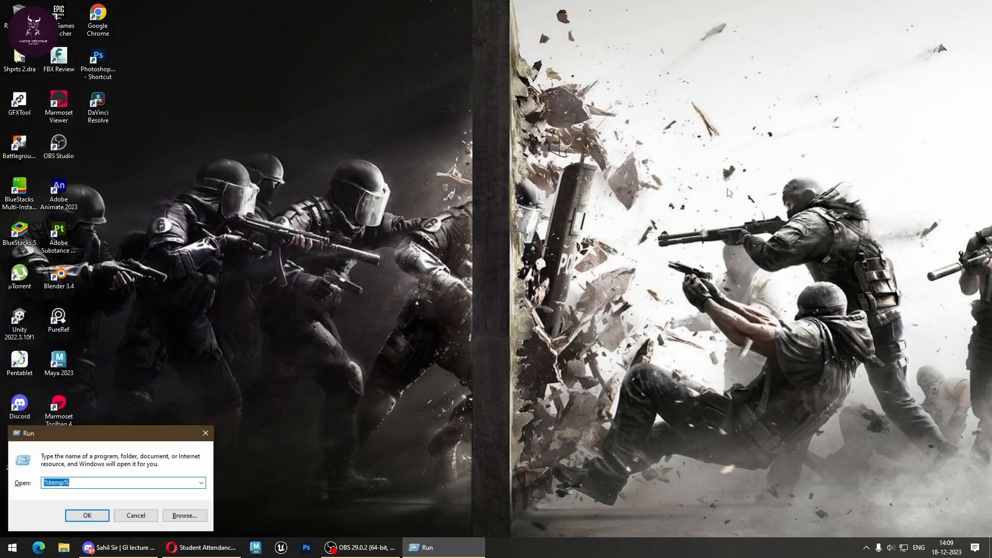
{"action": "key", "text": "super+e"}
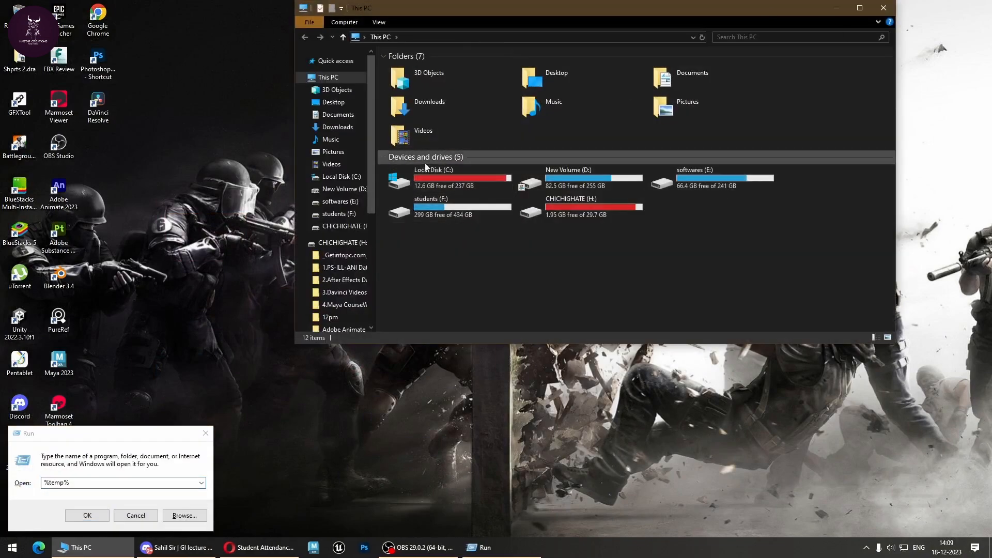
{"action": "left_click", "coordinate": [884, 8]}
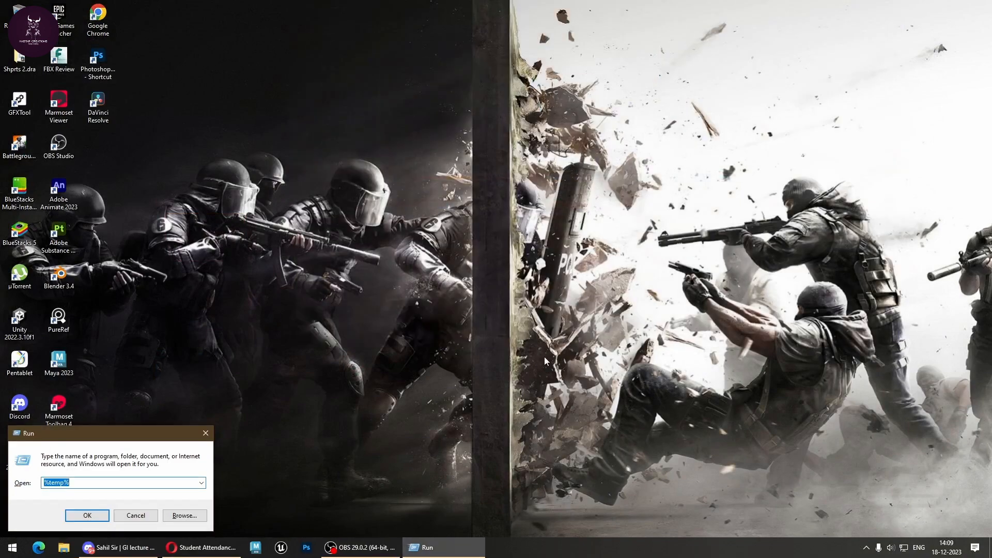
{"action": "key", "text": "Return"}
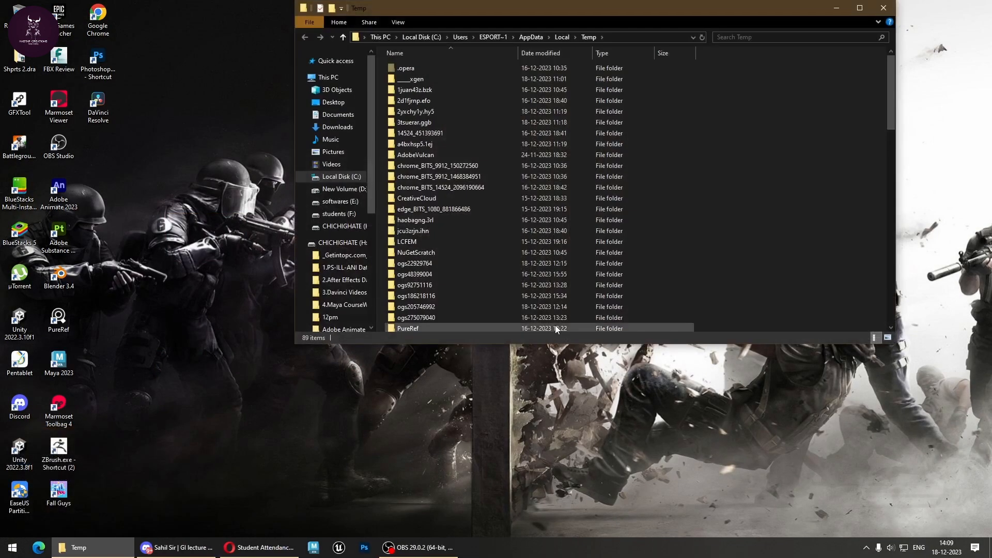
{"action": "key", "text": "ctrl+a"}
{"action": "key", "text": "shift+Delete"}
{"action": "key", "text": "Return"}
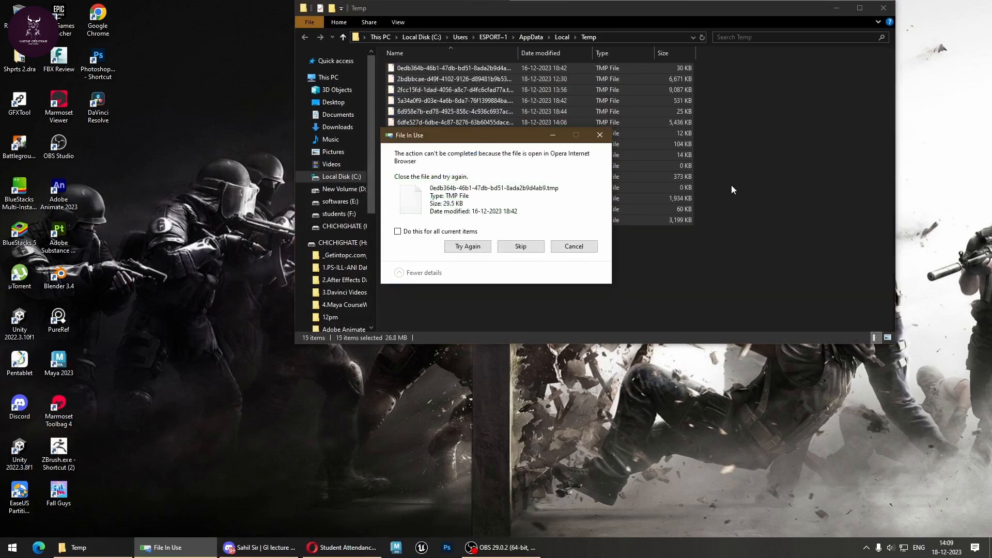
{"action": "left_click", "coordinate": [570, 248]}
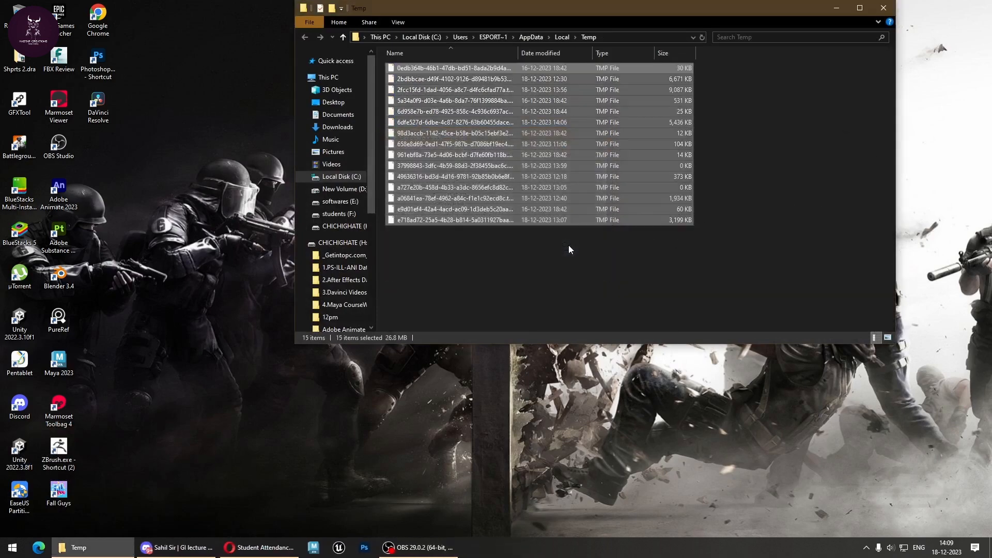
{"action": "left_click", "coordinate": [882, 7]}
Delete the contents of the Windows temp folder with administrator permission, cancel at the locked file, and close the folder.
{"action": "key", "text": "super+r"}
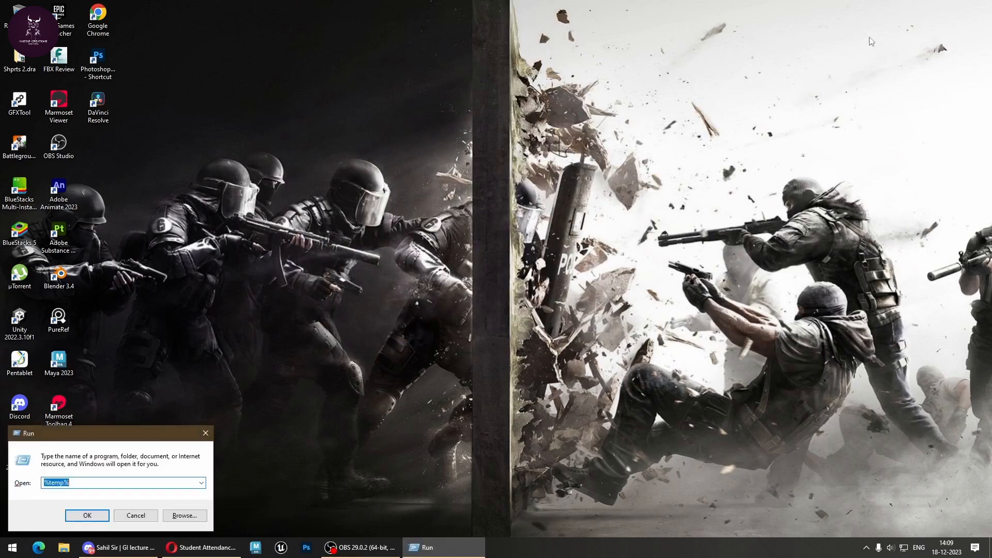
{"action": "type", "text": "temp"}
{"action": "key", "text": "Return"}
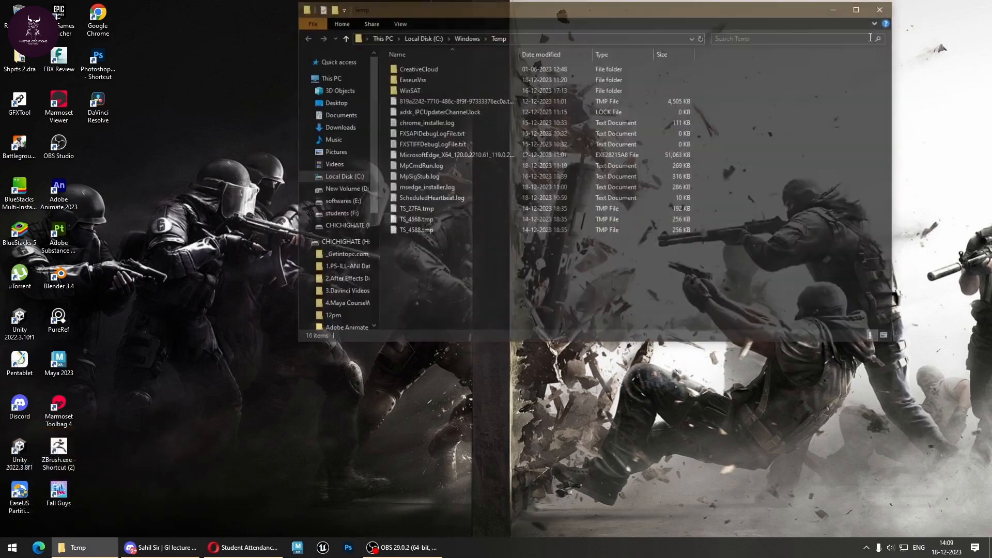
{"action": "key", "text": "ctrl+a"}
{"action": "key", "text": "Delete"}
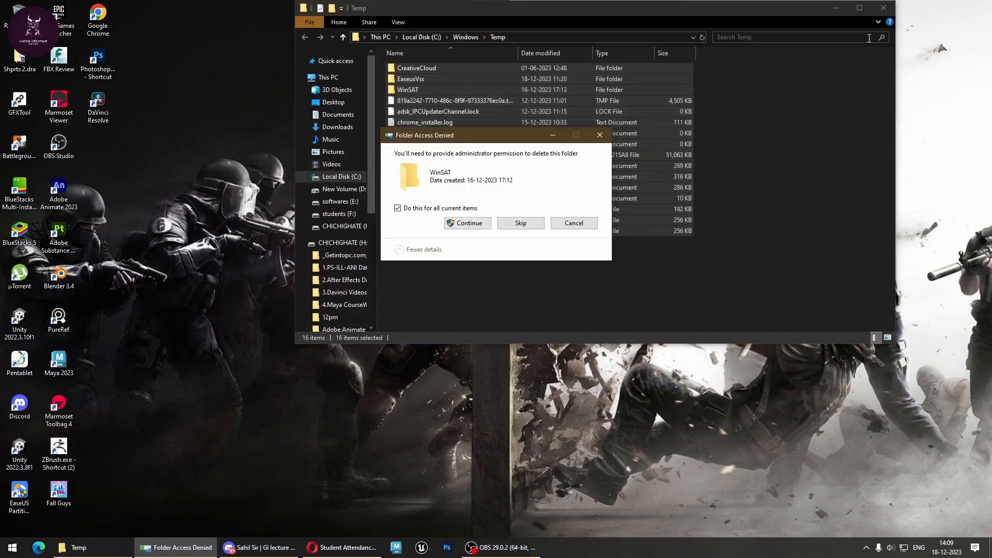
{"action": "key", "text": "Return"}
{"action": "left_click", "coordinate": [568, 248]}
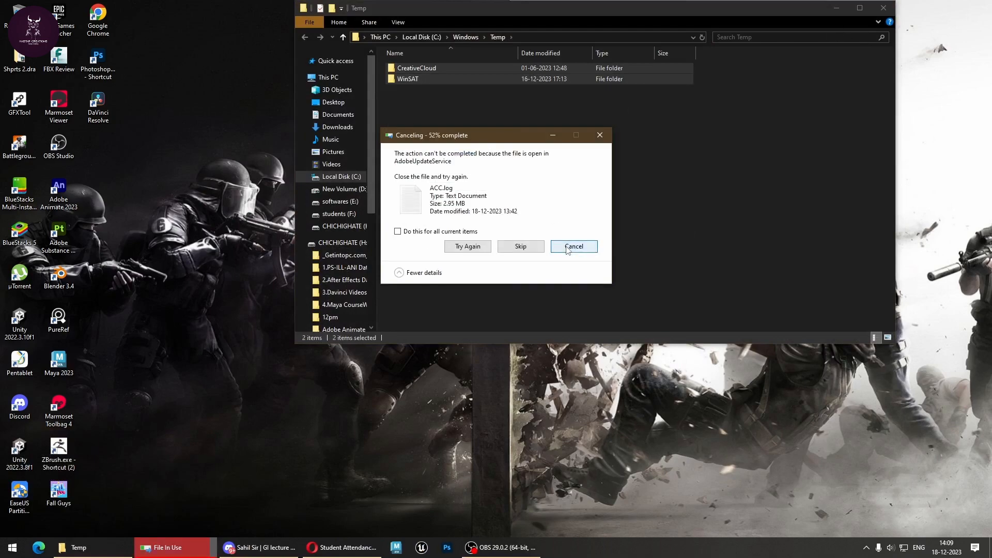
{"action": "left_click", "coordinate": [883, 8]}
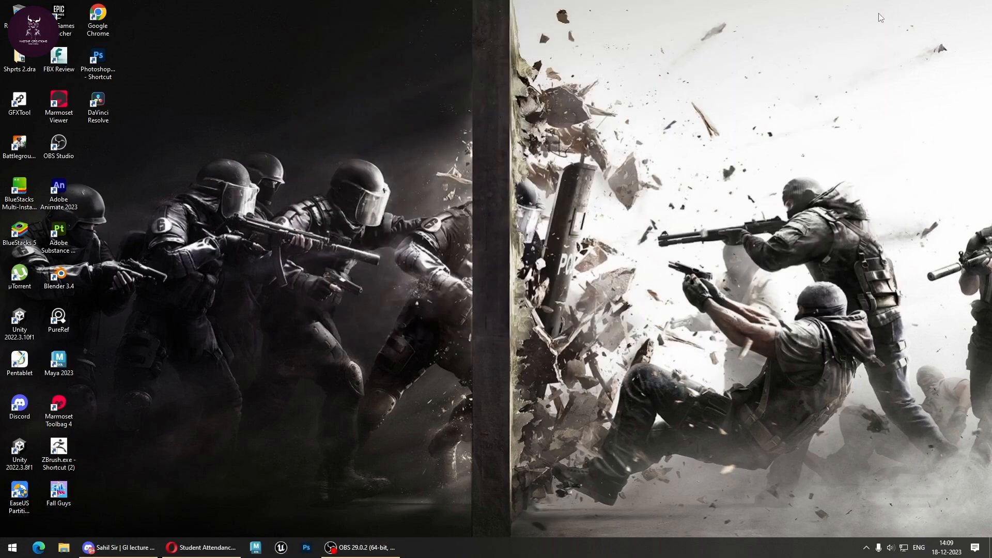
Open the Windows Prefetch folder with granted access, delete all its files, skip the one in use, and close the folder.
{"action": "key", "text": "super+r"}
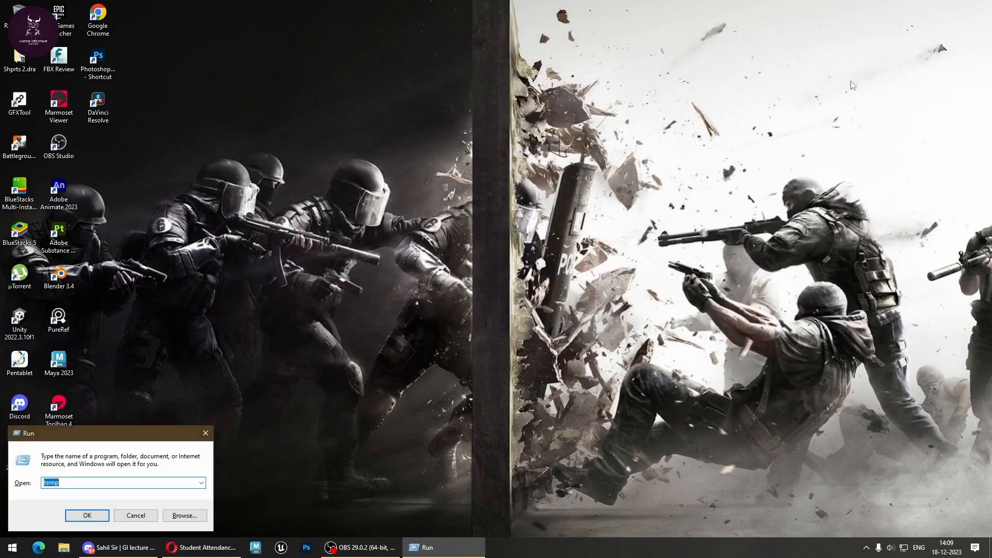
{"action": "type", "text": "Prefe"}
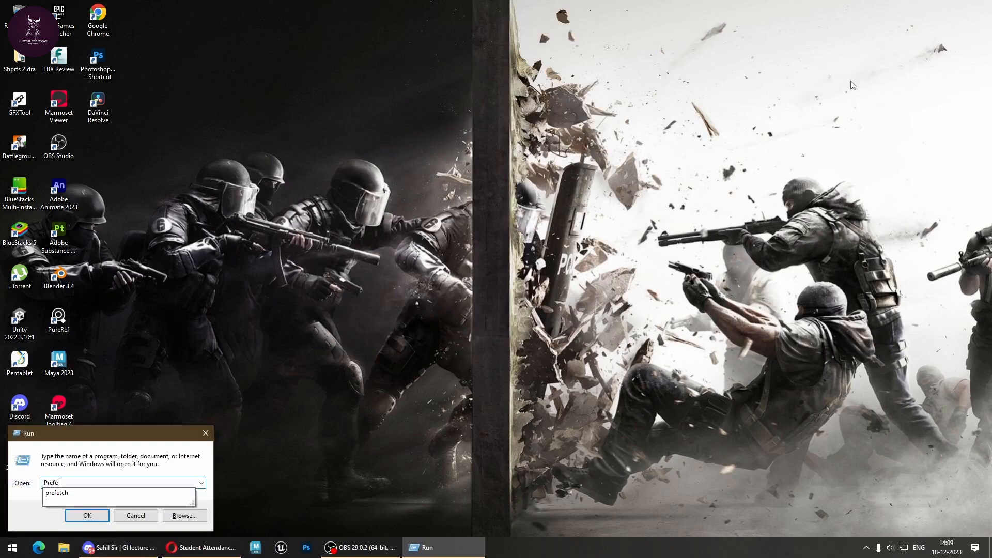
{"action": "type", "text": "tch"}
{"action": "key", "text": "Return"}
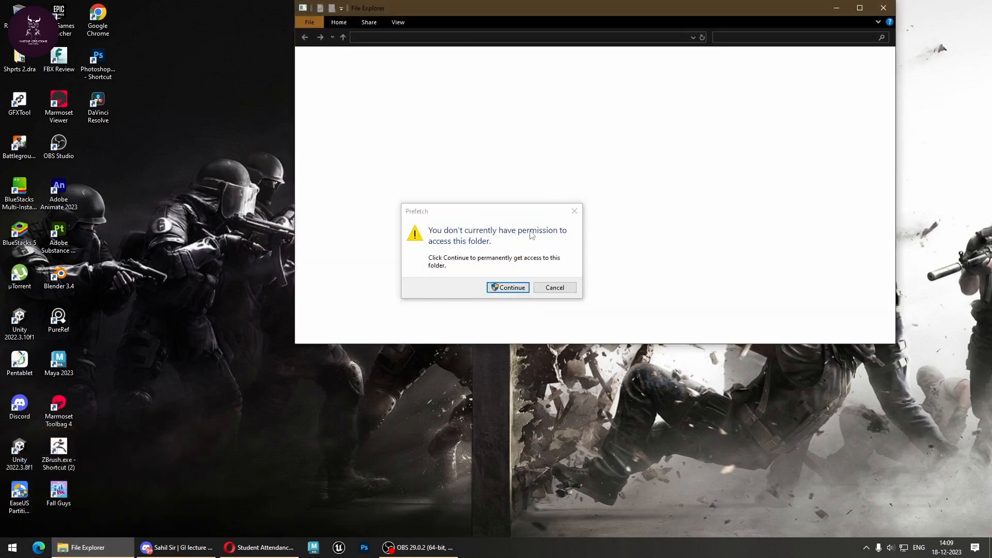
{"action": "left_click", "coordinate": [508, 287]}
{"action": "key", "text": "ctrl+a"}
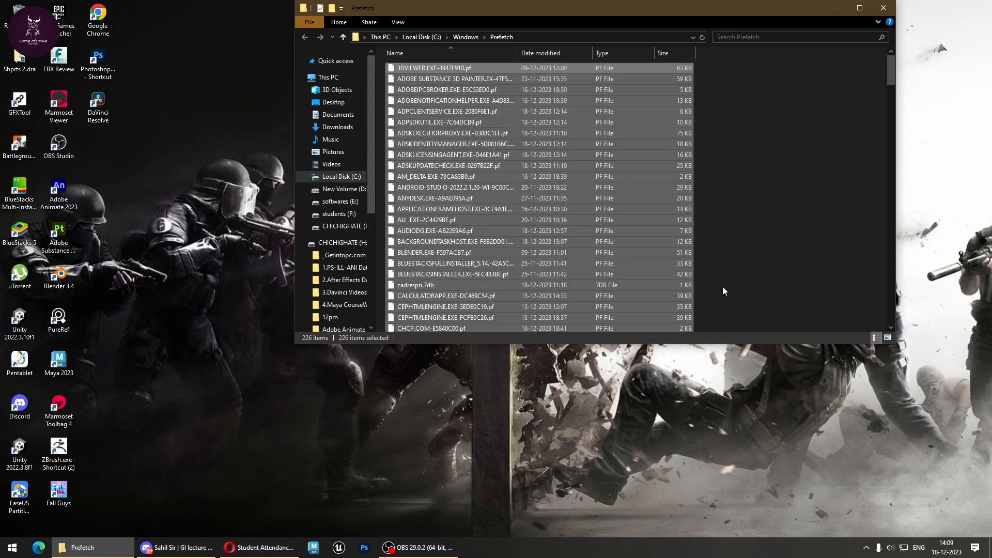
{"action": "key", "text": "Delete"}
{"action": "key", "text": "Return"}
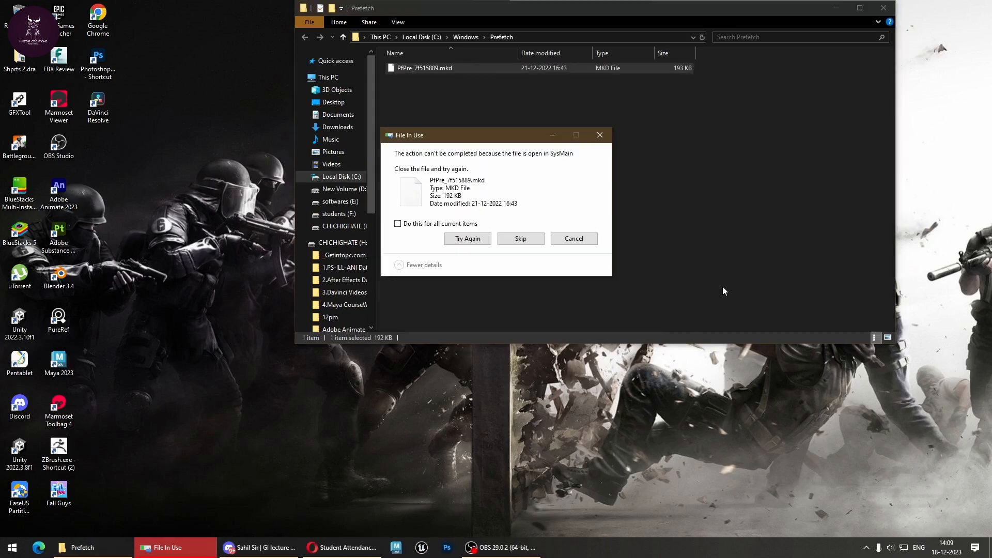
{"action": "left_click", "coordinate": [532, 240]}
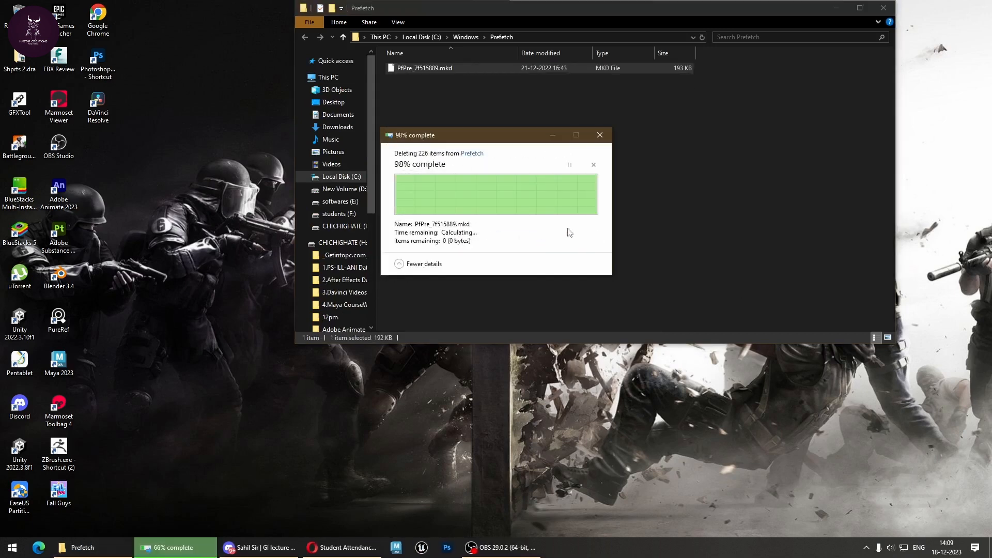
{"action": "left_click", "coordinate": [884, 8]}
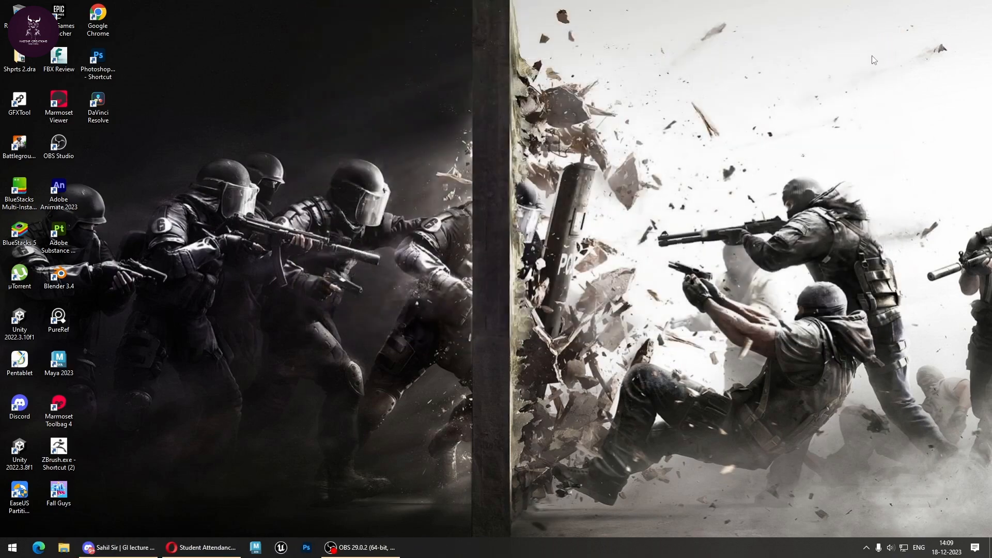
Search for the DaVinci Resolve app and launch it.
{"action": "key", "text": "super"}
{"action": "key", "text": "super"}
{"action": "type", "text": "davinci"}
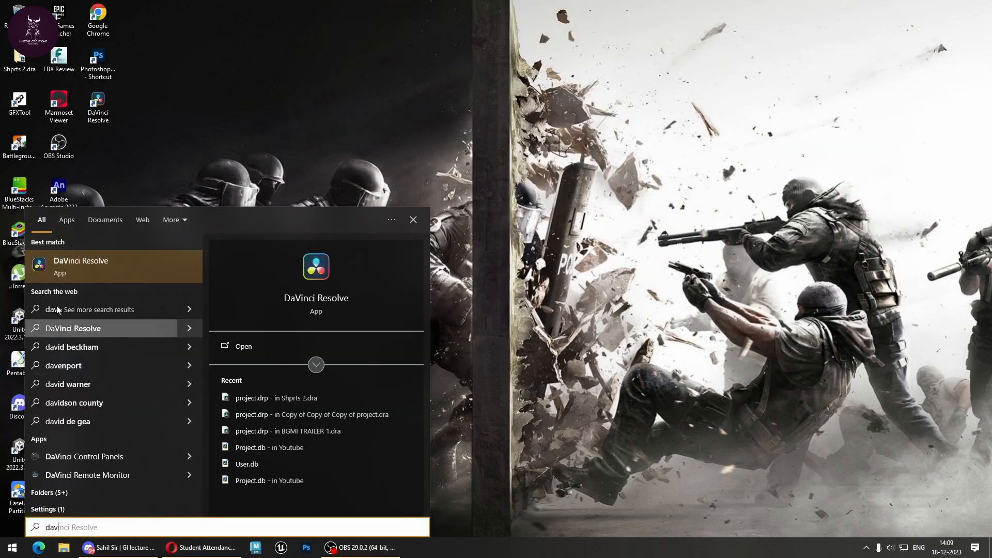
{"action": "left_click", "coordinate": [104, 275]}
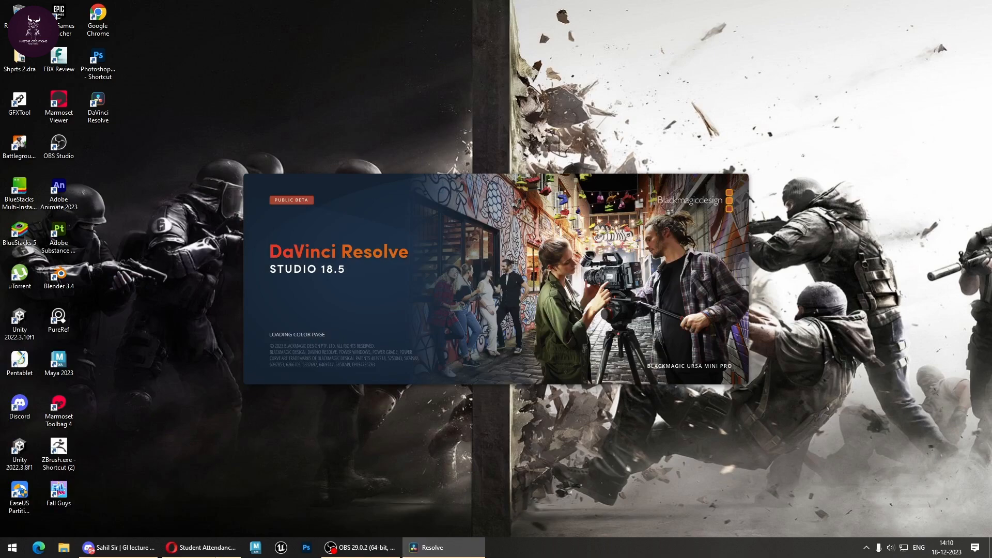
Check the Discord call participants and fill in the blank attendance cell K3810 for the 18-12-23 / 2:00 session in the spreadsheet.
{"action": "left_click", "coordinate": [118, 547]}
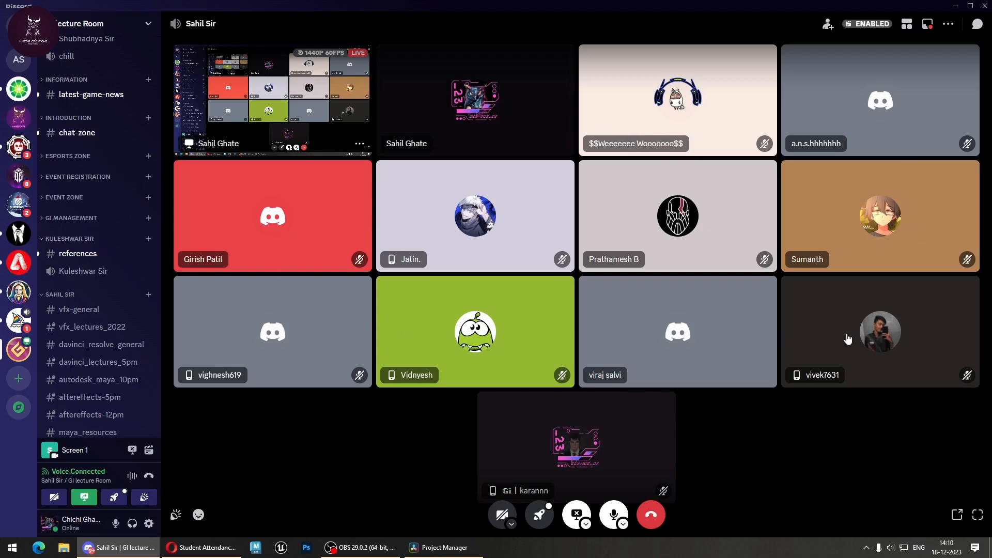
{"action": "left_click", "coordinate": [201, 546]}
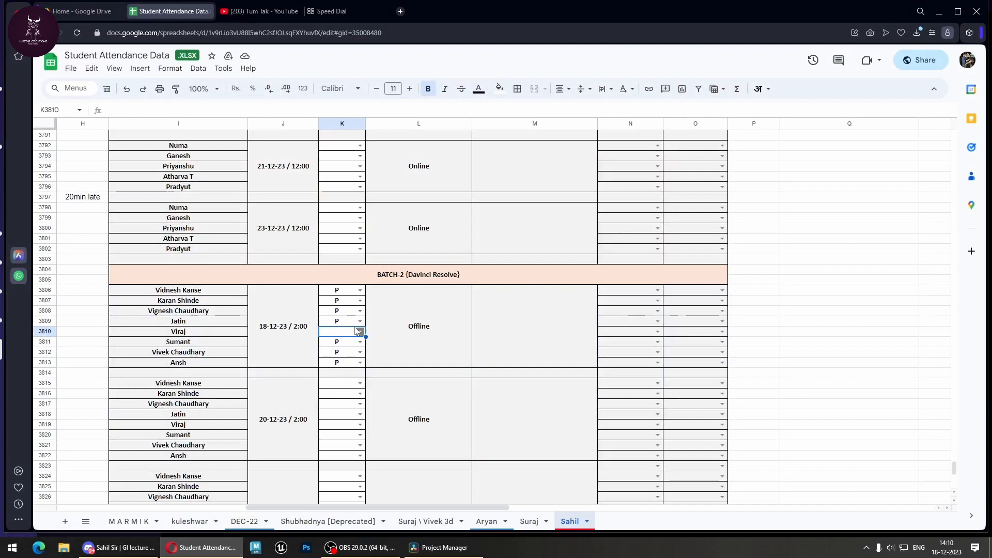
{"action": "left_click", "coordinate": [360, 331]}
{"action": "left_click", "coordinate": [332, 366]}
{"action": "left_click", "coordinate": [480, 354]}
{"action": "left_click", "coordinate": [944, 13]}
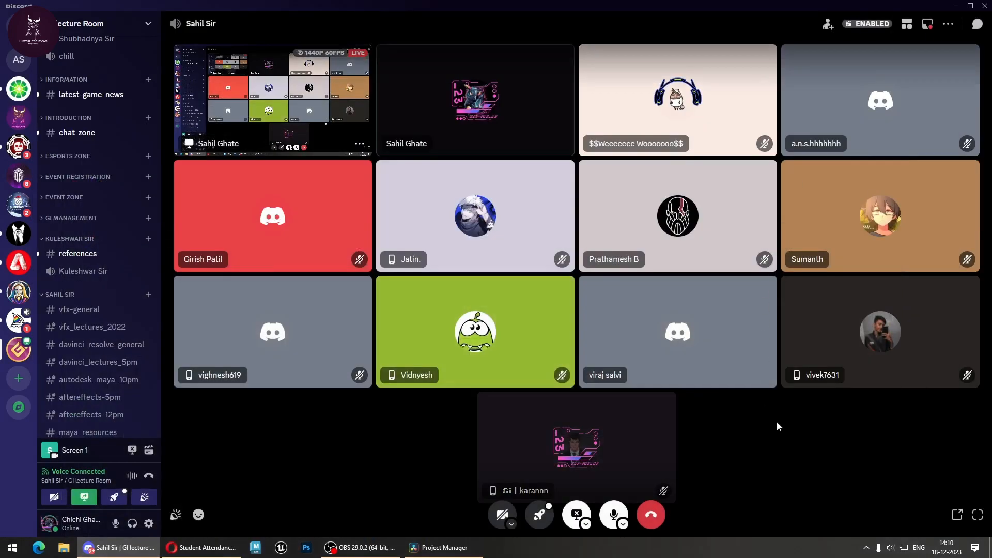
Switch to DaVinci Resolve, open Untitled Project, and browse the favourite folder 3.Davinci Videos on the Media page.
{"action": "left_click", "coordinate": [436, 551]}
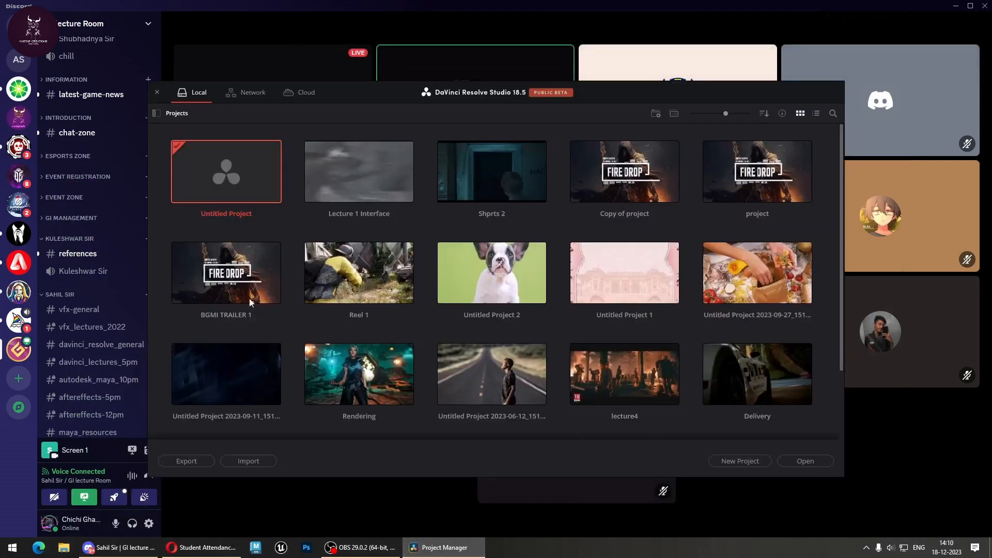
{"action": "double_click", "coordinate": [246, 182]}
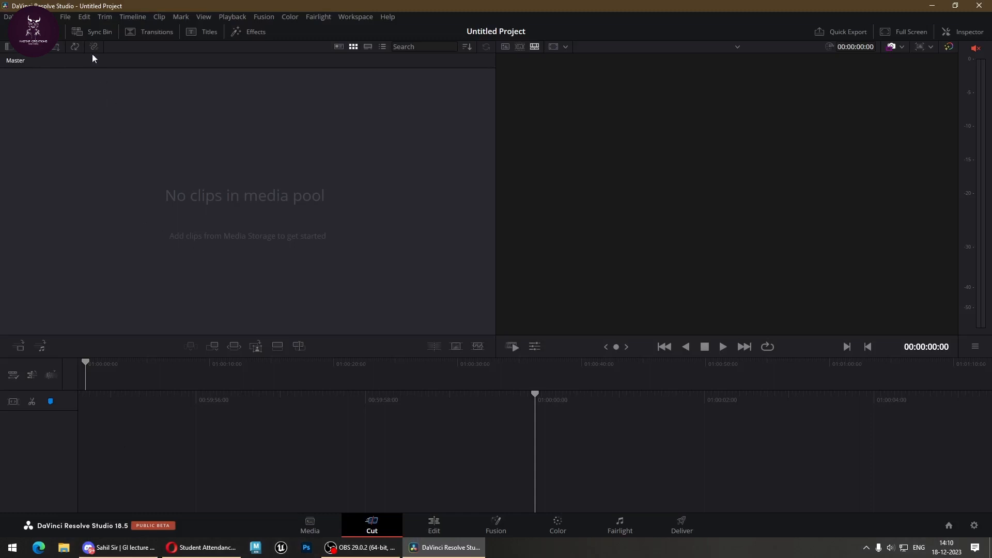
{"action": "left_click", "coordinate": [316, 519]}
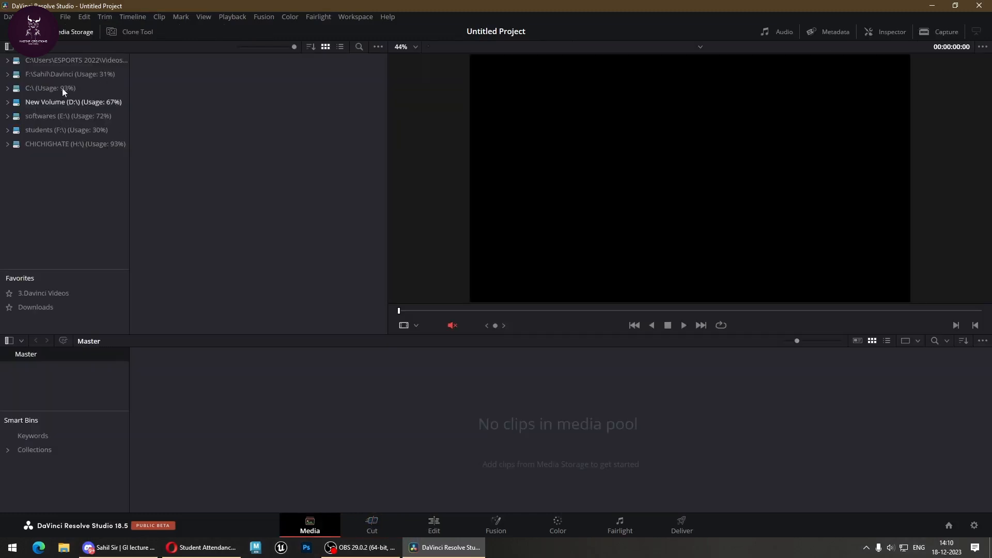
{"action": "left_click", "coordinate": [31, 293]}
Shrink the media storage thumbnails and add the PUBG, two Rainbow Six Siege, Resident Evil, Rocket League and SpiderMan 2 clips to the media pool.
{"action": "scroll", "coordinate": [280, 236], "scroll_direction": "down", "scroll_amount": 1}
{"action": "scroll", "coordinate": [280, 235], "scroll_direction": "down", "scroll_amount": 4}
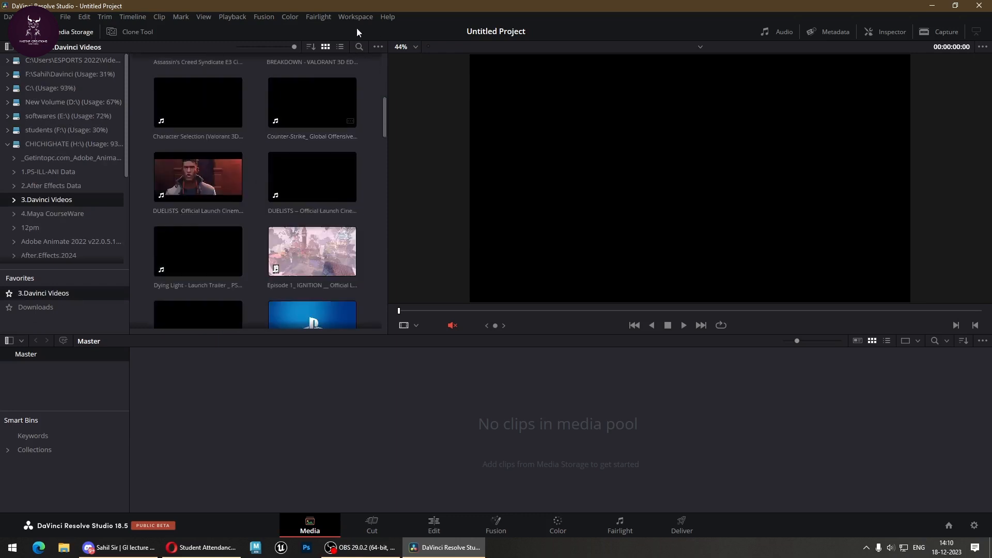
{"action": "left_click_drag", "start_coordinate": [282, 49], "coordinate": [268, 45]}
{"action": "left_click_drag", "start_coordinate": [128, 138], "coordinate": [401, 404]}
{"action": "left_click", "coordinate": [581, 321]}
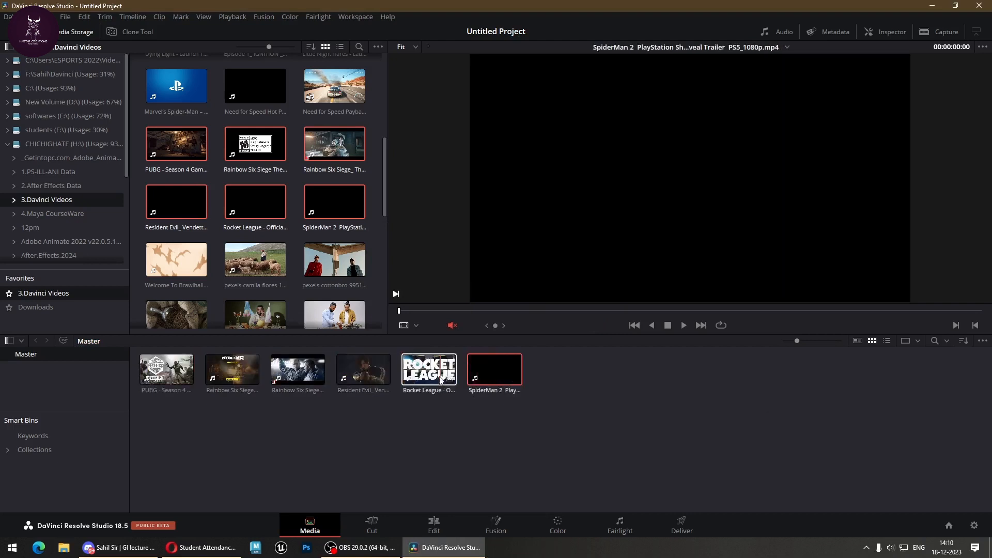
Preview the Rocket League trailer in the viewer, stop playback, and return the playhead to the start.
{"action": "left_click", "coordinate": [685, 325]}
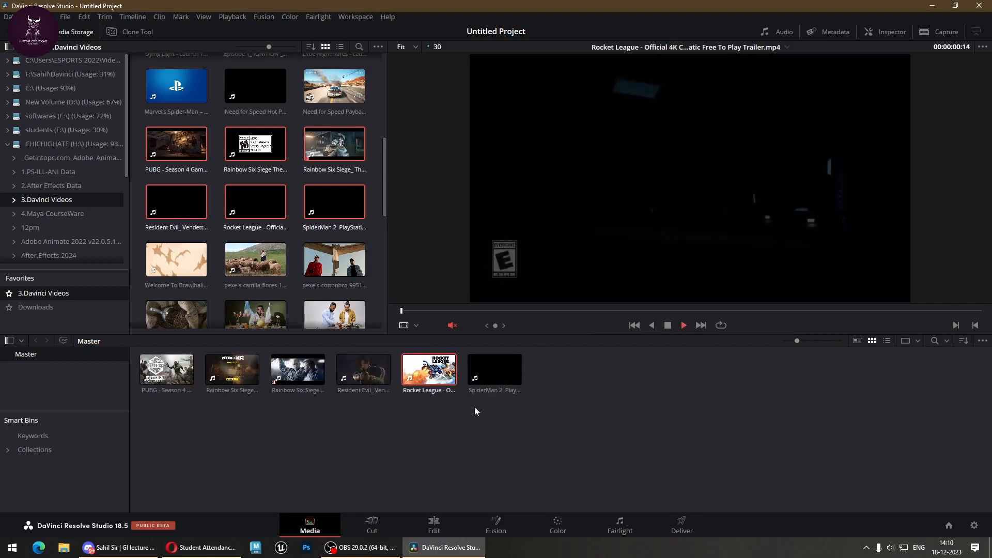
{"action": "key", "text": "space"}
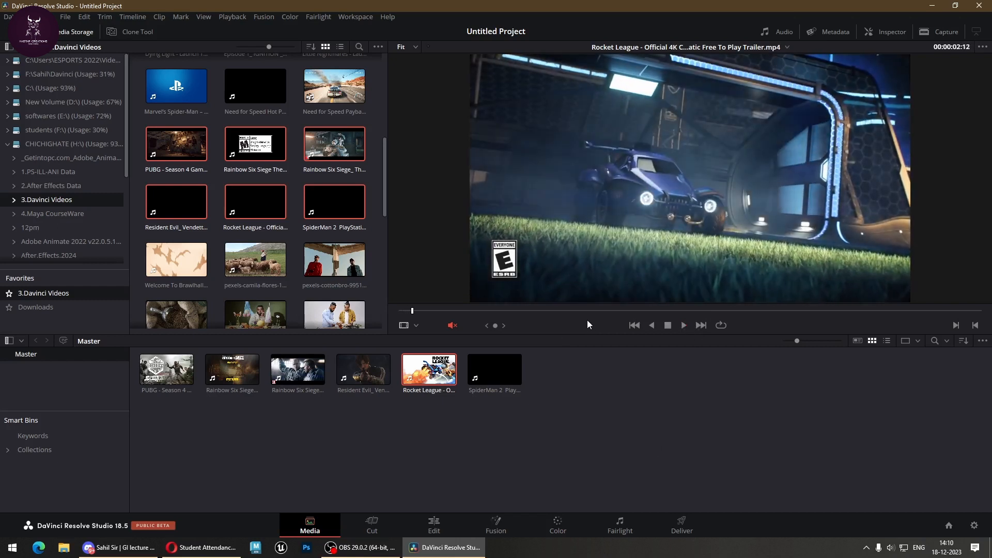
{"action": "left_click_drag", "start_coordinate": [413, 316], "coordinate": [376, 315]}
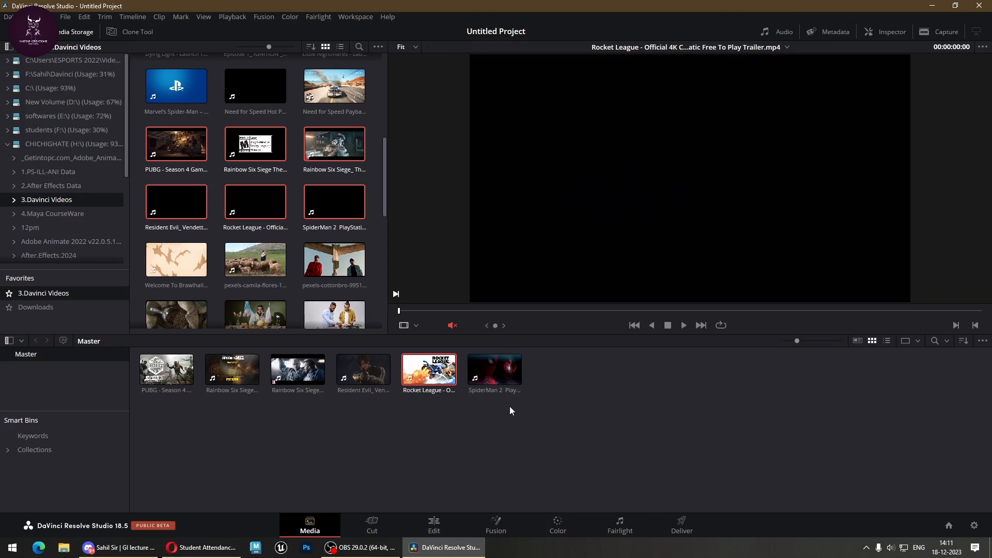
{"action": "scroll", "coordinate": [216, 247], "scroll_direction": "down", "scroll_amount": 2}
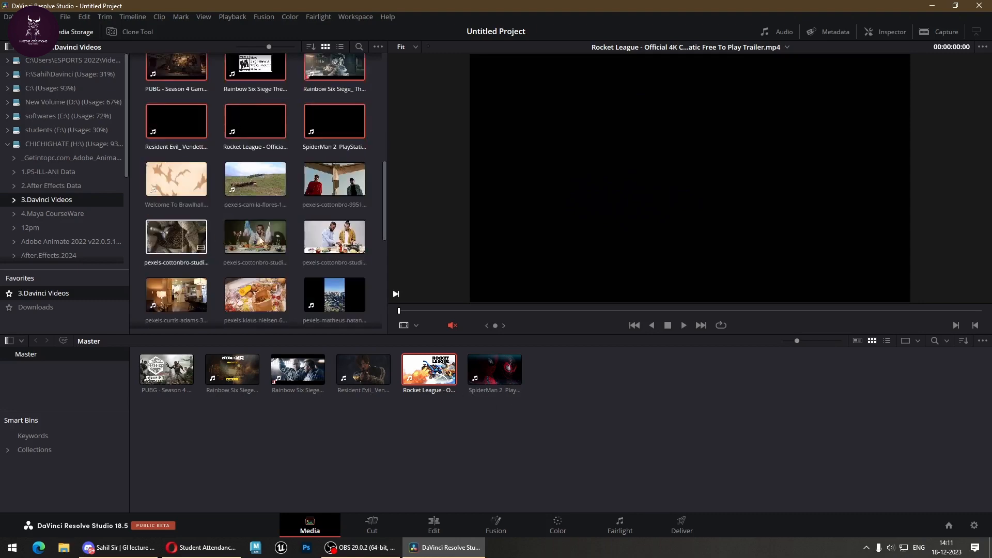
{"action": "left_click_drag", "start_coordinate": [181, 238], "coordinate": [607, 389]}
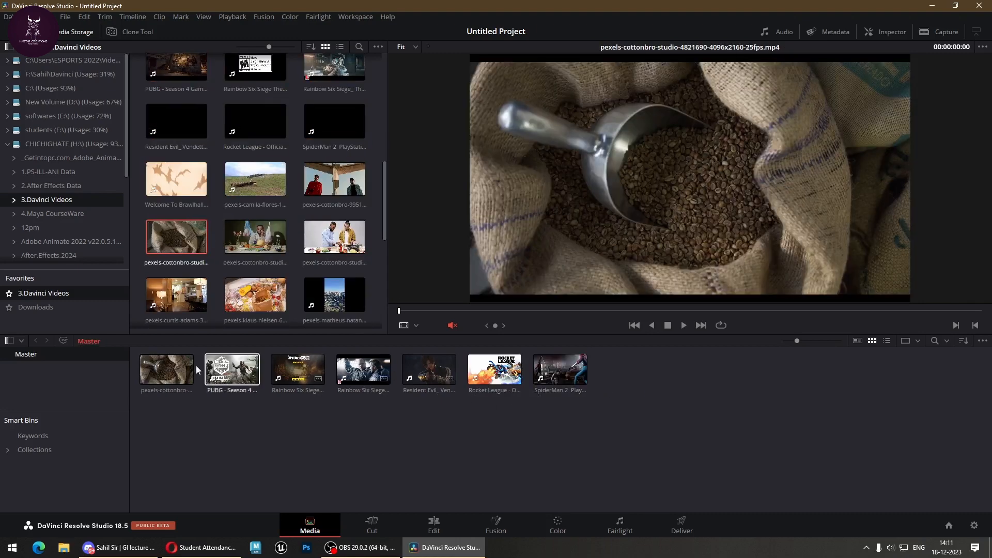
{"action": "left_click", "coordinate": [181, 377]}
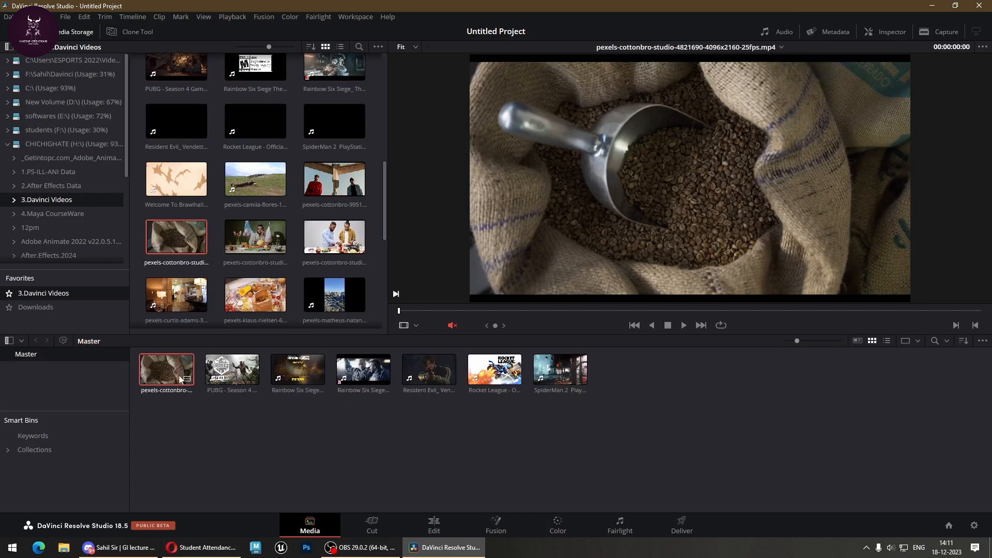
{"action": "left_click", "coordinate": [683, 328]}
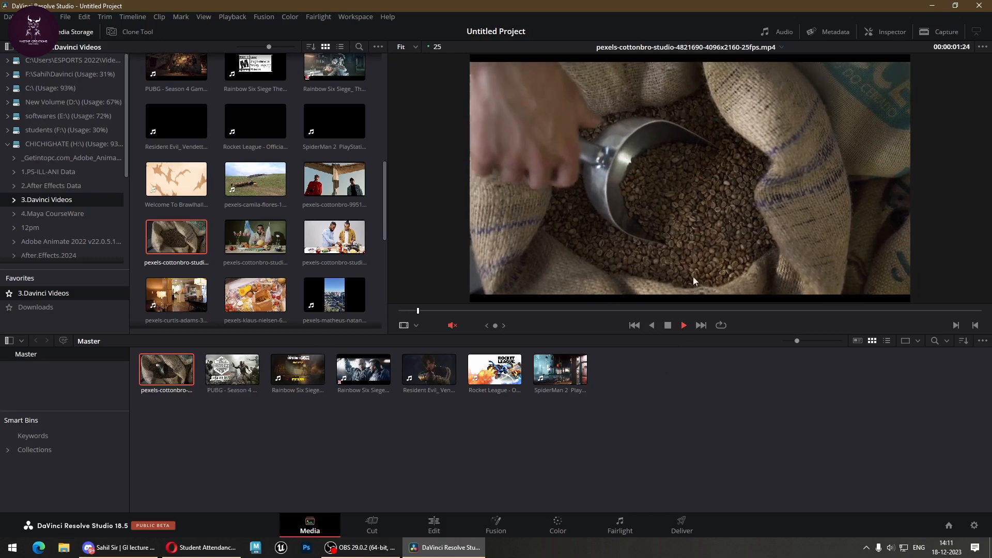
Stop the coffee-bean clip's playback and scrub through its opening seconds to look for a usable section.
{"action": "left_click", "coordinate": [669, 325]}
{"action": "left_click_drag", "start_coordinate": [461, 314], "coordinate": [417, 309]}
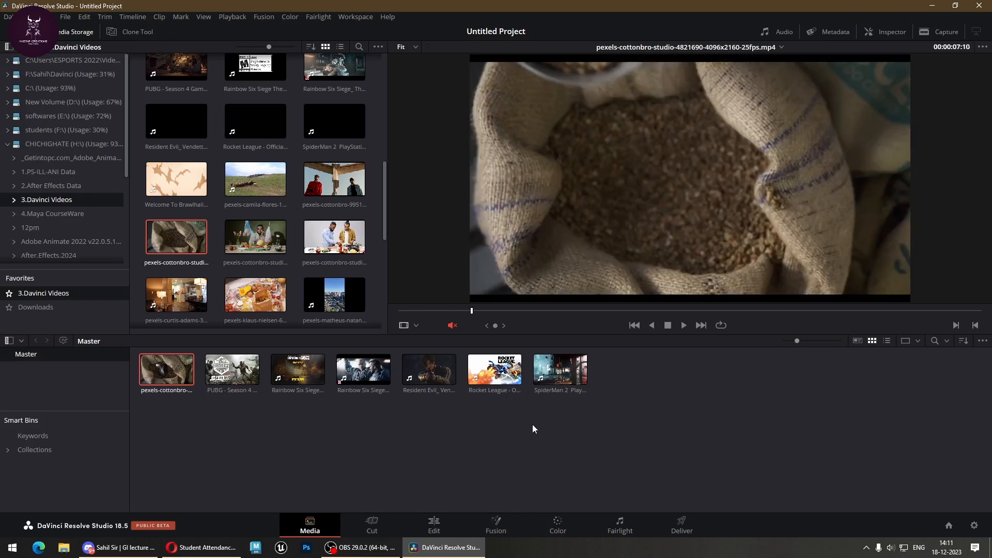
{"action": "left_click", "coordinate": [425, 311]}
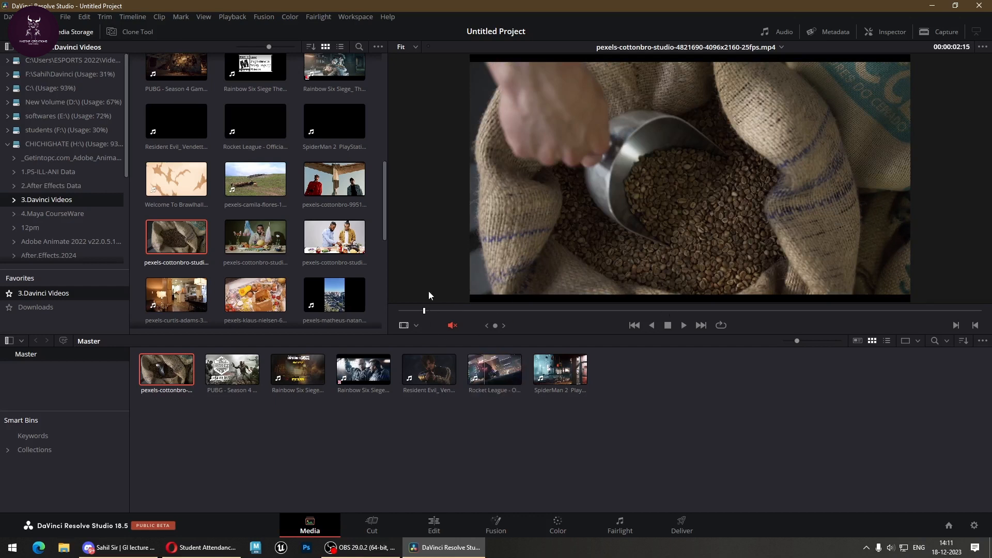
{"action": "left_click", "coordinate": [415, 311]}
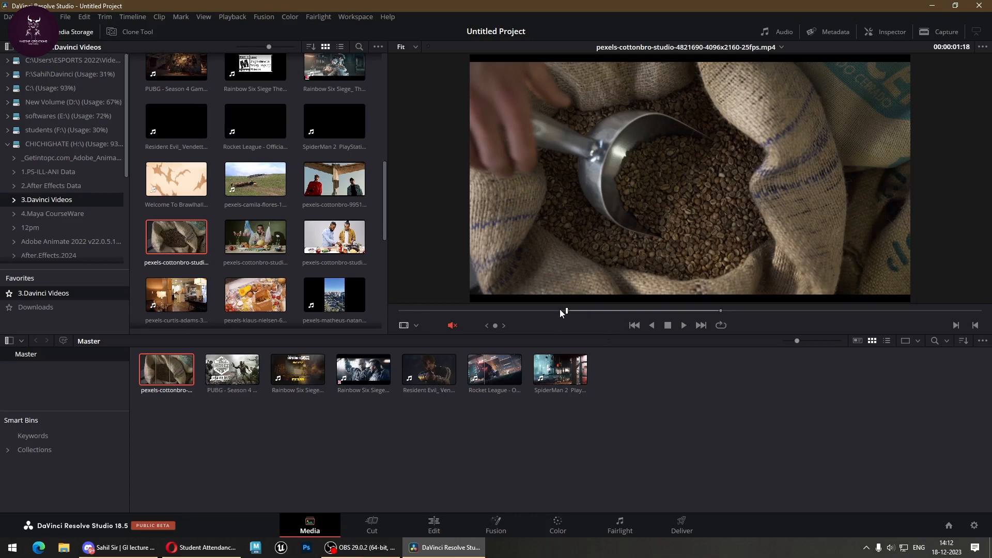
Widen the marked range on the coffee-bean clip by moving its in point earlier and its out point later.
{"action": "left_click", "coordinate": [529, 311]}
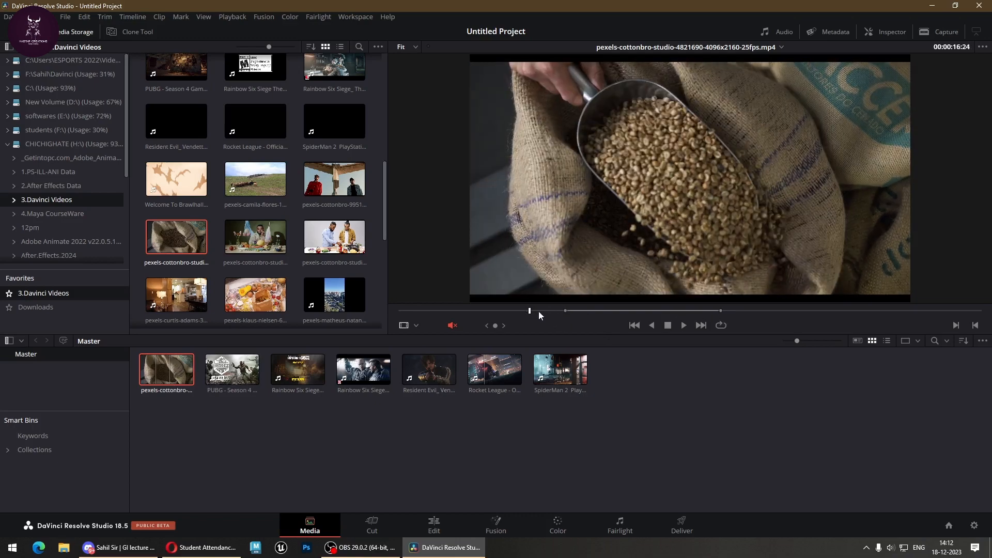
{"action": "mouse_move", "coordinate": [539, 311]}
{"action": "left_mouse_down"}
{"action": "mouse_move", "coordinate": [572, 311]}
{"action": "mouse_move", "coordinate": [553, 312]}
{"action": "left_mouse_up"}
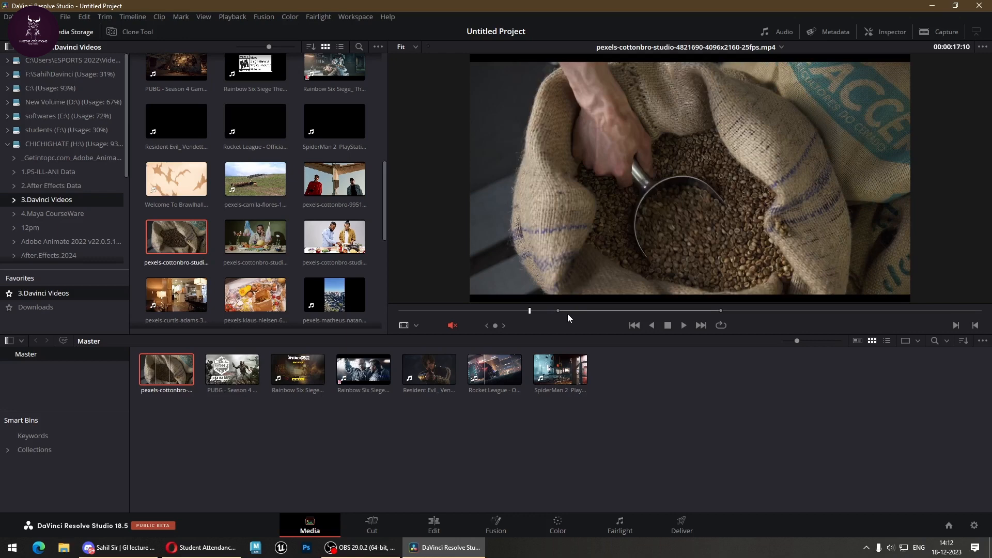
{"action": "left_click_drag", "start_coordinate": [720, 311], "coordinate": [739, 312]}
Mark in and out points around a middle section of the PUBG Season 4 trailer and of the first Rainbow Six Siege trailer.
{"action": "left_click", "coordinate": [255, 374]}
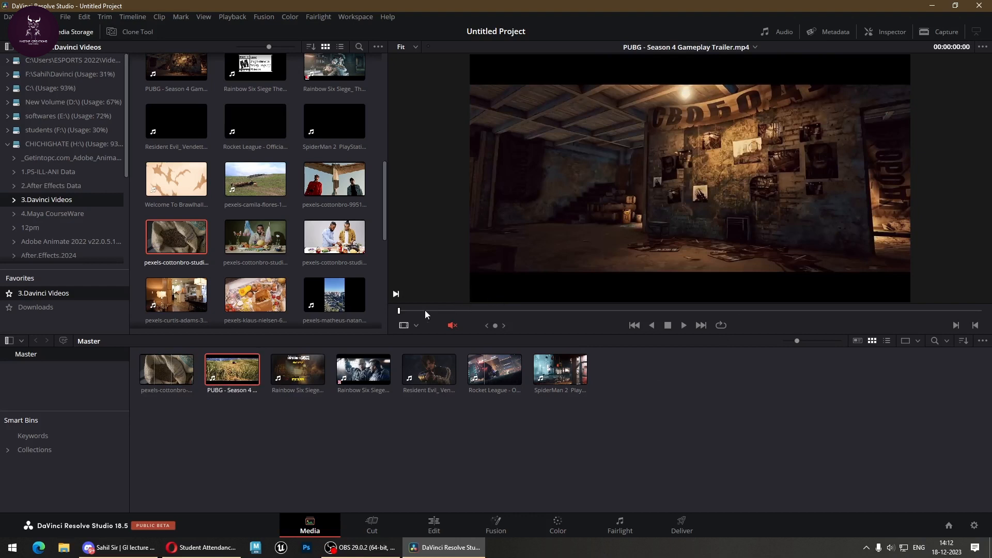
{"action": "left_click", "coordinate": [467, 311]}
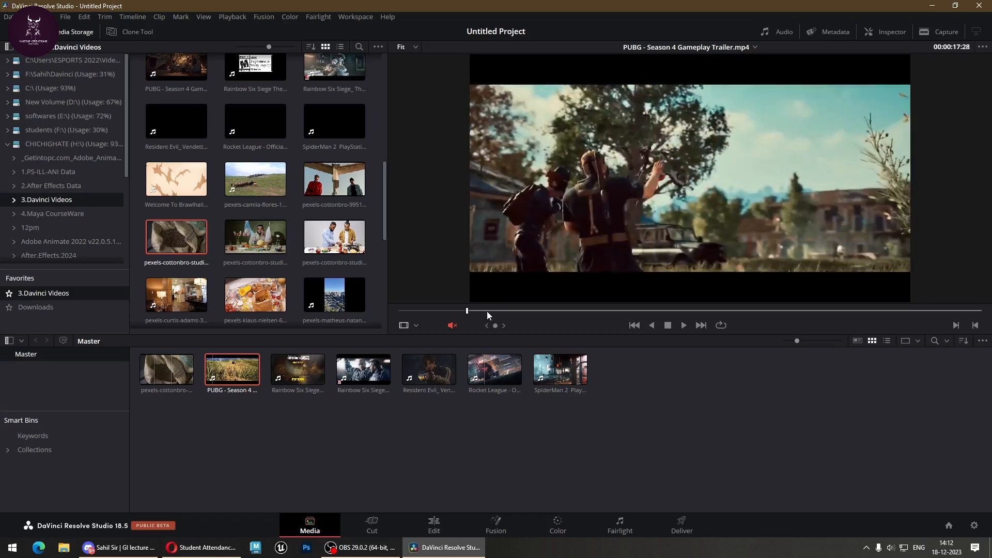
{"action": "left_click_drag", "start_coordinate": [487, 311], "coordinate": [510, 311]}
{"action": "left_click", "coordinate": [313, 373]}
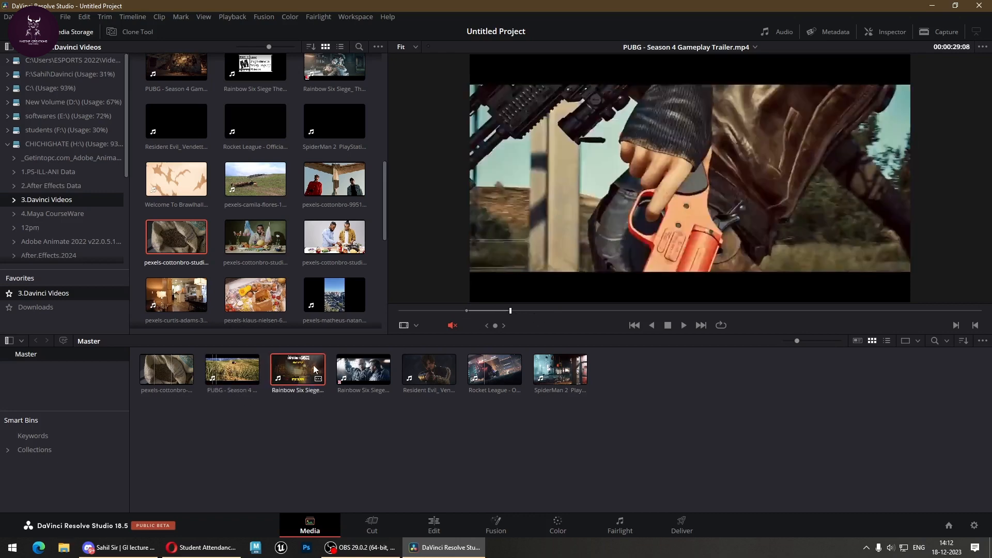
{"action": "left_click_drag", "start_coordinate": [573, 310], "coordinate": [594, 311]}
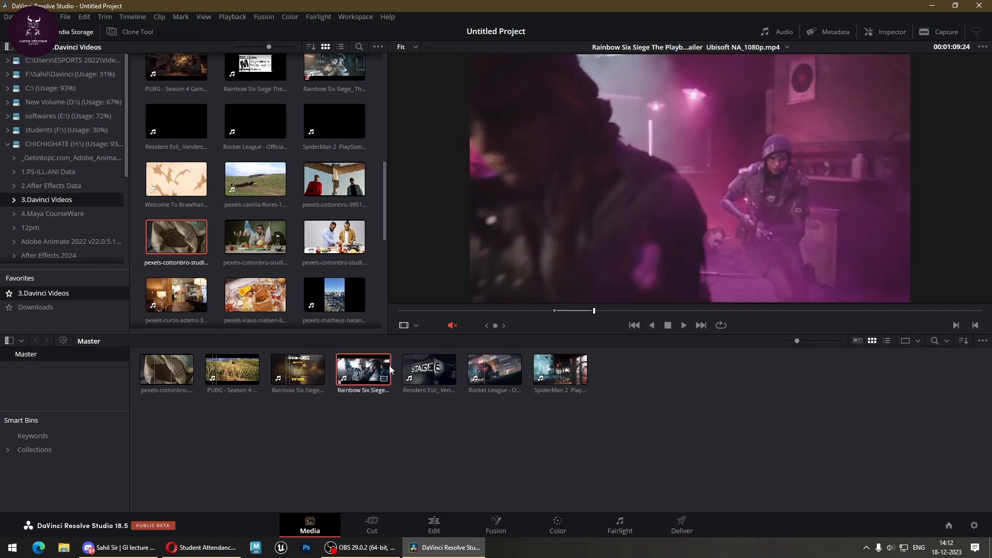
Mark an in-to-out range on the Rainbow Six Siege Tournament cinematic trailer, ending at about 00:02:08:29.
{"action": "left_click", "coordinate": [363, 369]}
{"action": "left_click", "coordinate": [573, 311]}
{"action": "left_click", "coordinate": [619, 311]}
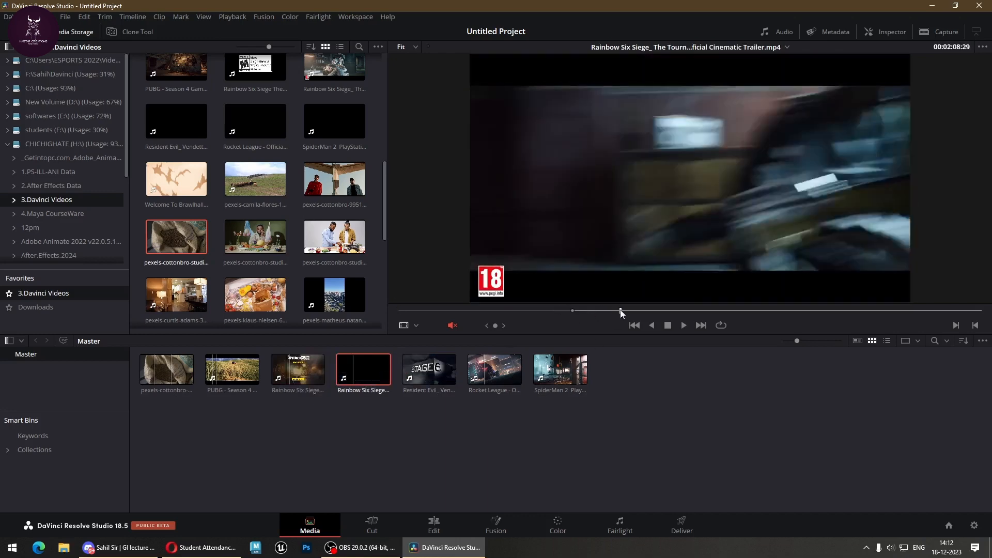
{"action": "key", "text": "o"}
Mark in and out points for short sections of the Resident Evil Vendetta, Rocket League and SpiderMan 2 trailers.
{"action": "left_click", "coordinate": [433, 379]}
{"action": "left_click_drag", "start_coordinate": [573, 310], "coordinate": [584, 310]}
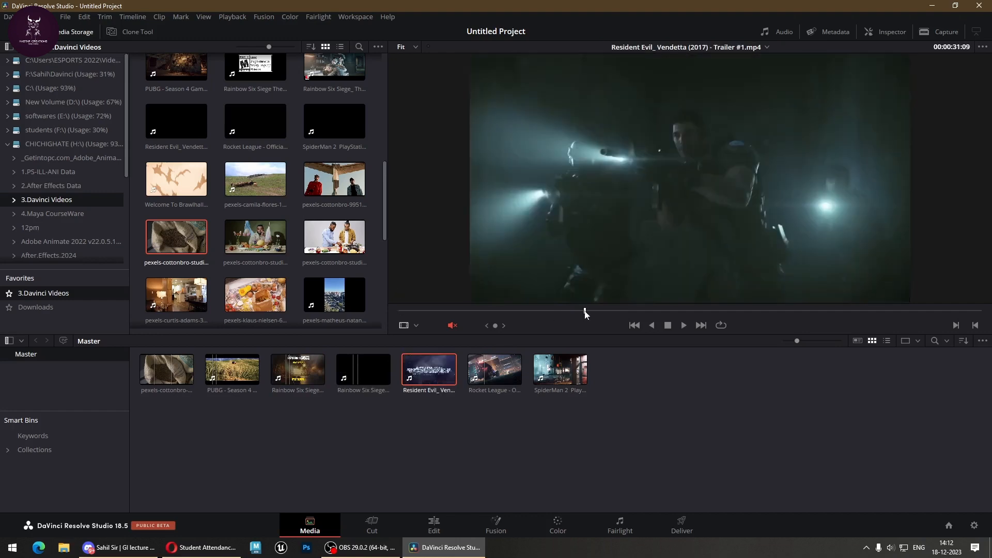
{"action": "key", "text": "i"}
{"action": "left_click", "coordinate": [627, 311]}
{"action": "key", "text": "o"}
{"action": "left_click", "coordinate": [494, 369]}
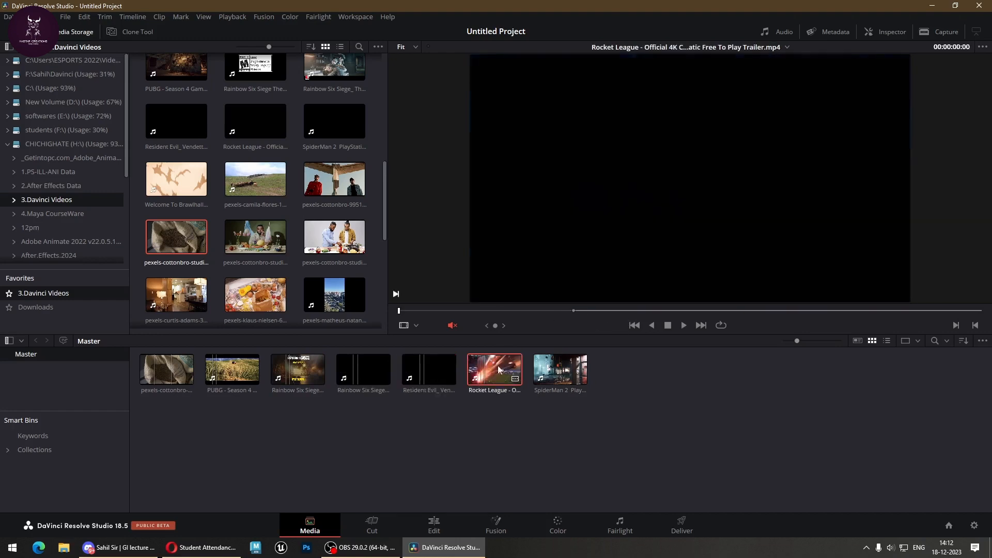
{"action": "left_click", "coordinate": [625, 311]}
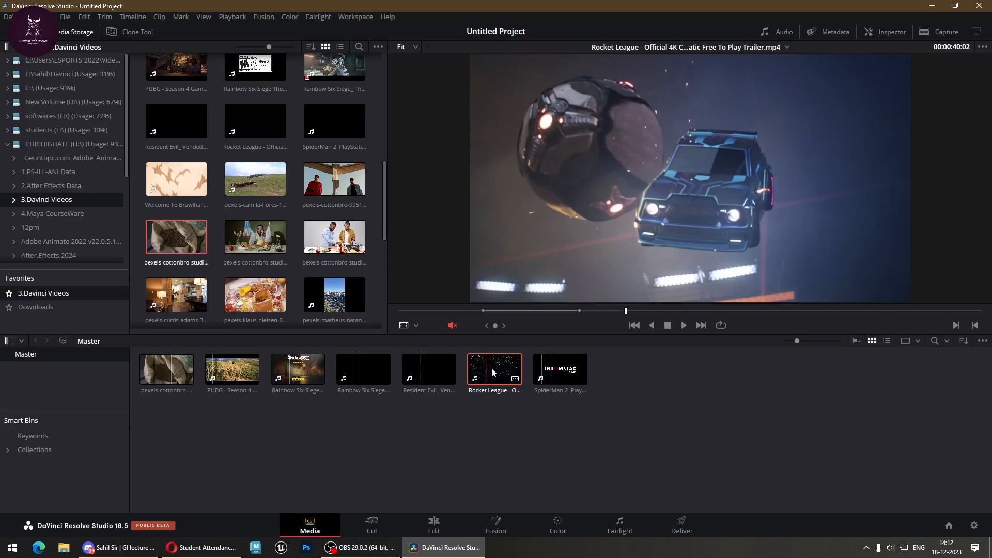
{"action": "right_click", "coordinate": [621, 394]}
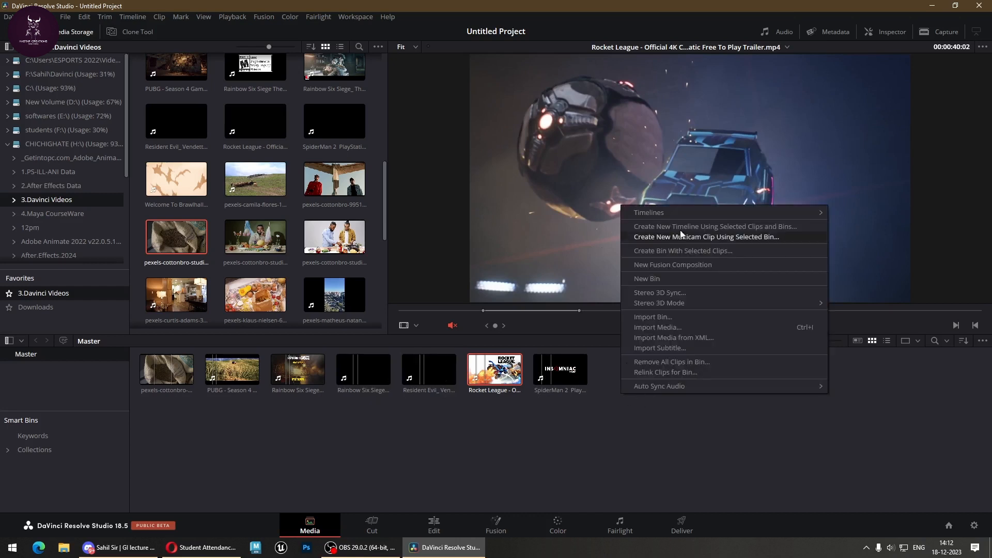
{"action": "mouse_move", "coordinate": [678, 218]}
{"action": "mouse_move", "coordinate": [876, 218]}
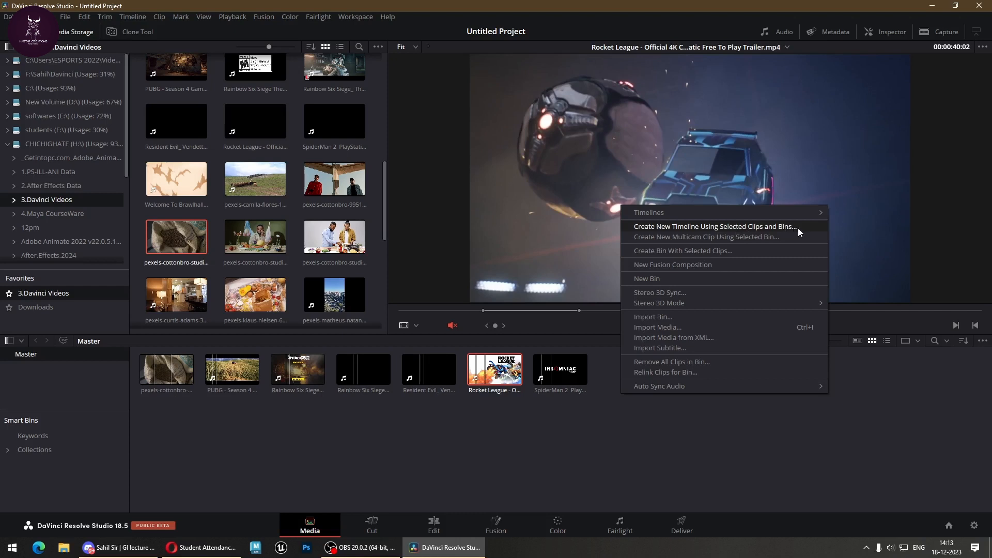
{"action": "left_click", "coordinate": [908, 438]}
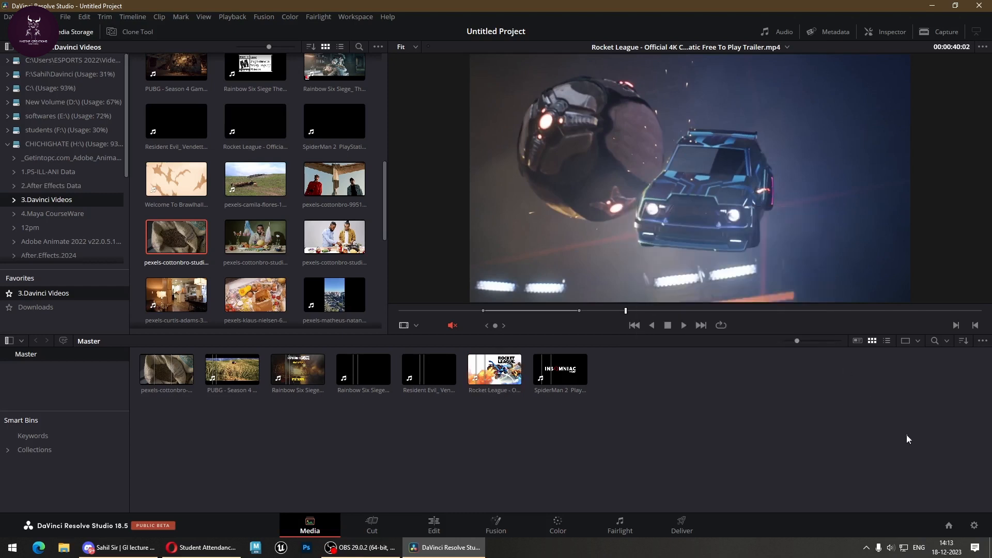
On the Edit page, place all seven marked clips together at the start of the empty timeline.
{"action": "left_click", "coordinate": [460, 524]}
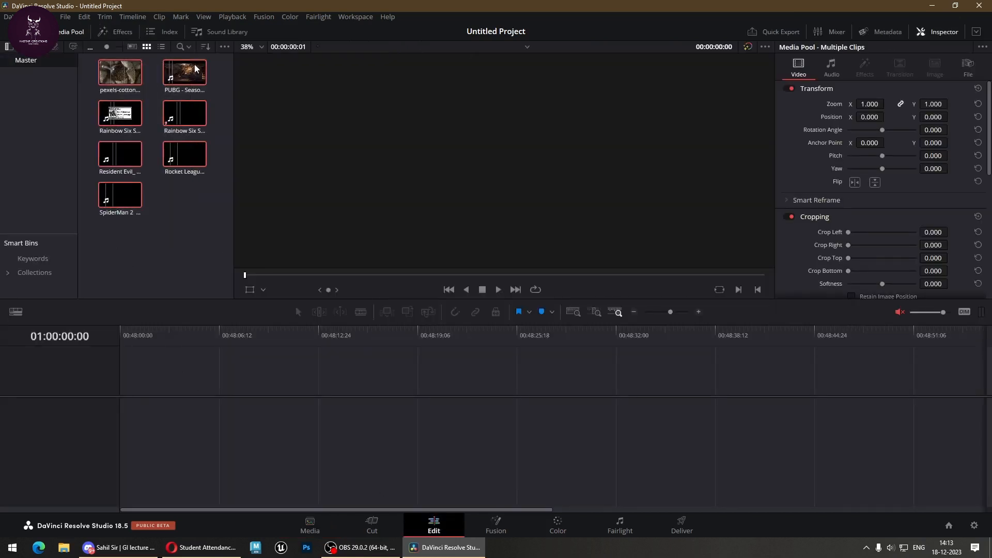
{"action": "left_click_drag", "start_coordinate": [134, 78], "coordinate": [124, 420]}
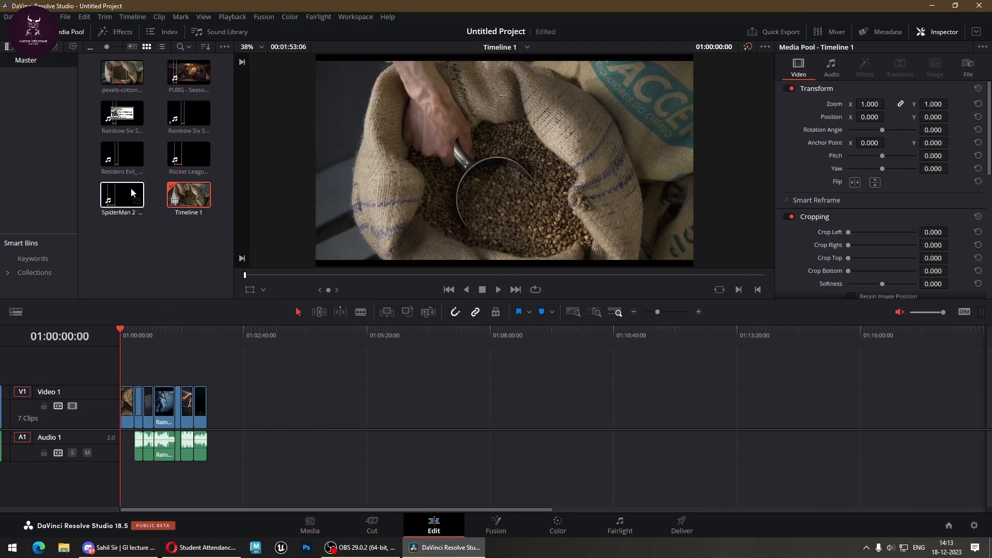
{"action": "scroll", "coordinate": [169, 471], "scroll_direction": "up", "scroll_amount": 5}
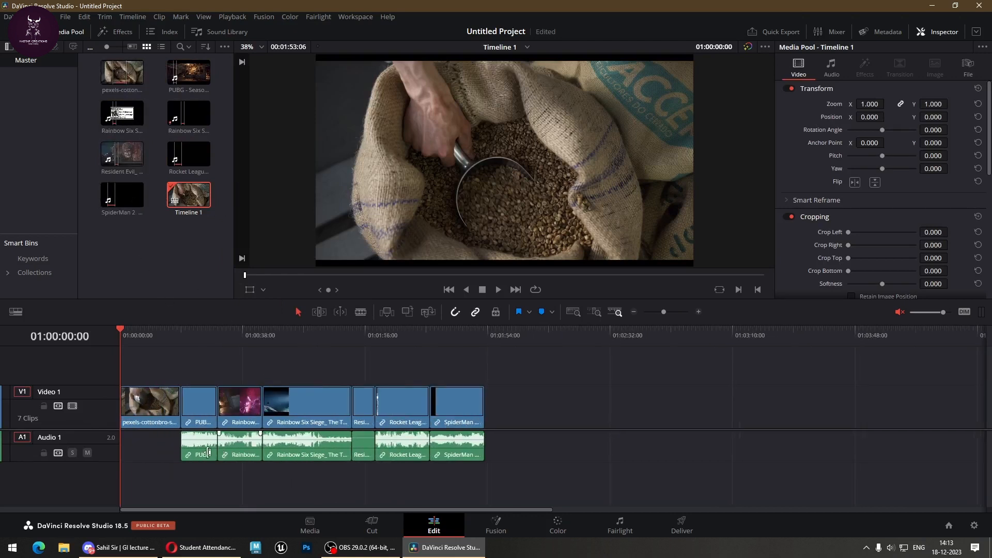
Play back parts of the coffee-bean, PUBG and first Rainbow Six Siege segments on the timeline, and stop playback.
{"action": "left_click_drag", "start_coordinate": [147, 339], "coordinate": [94, 339]}
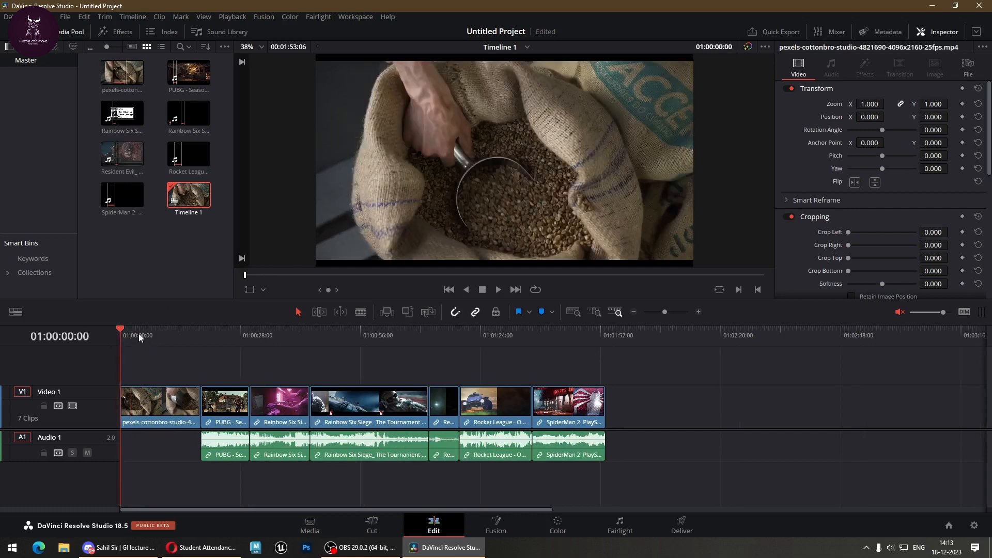
{"action": "key", "text": "space"}
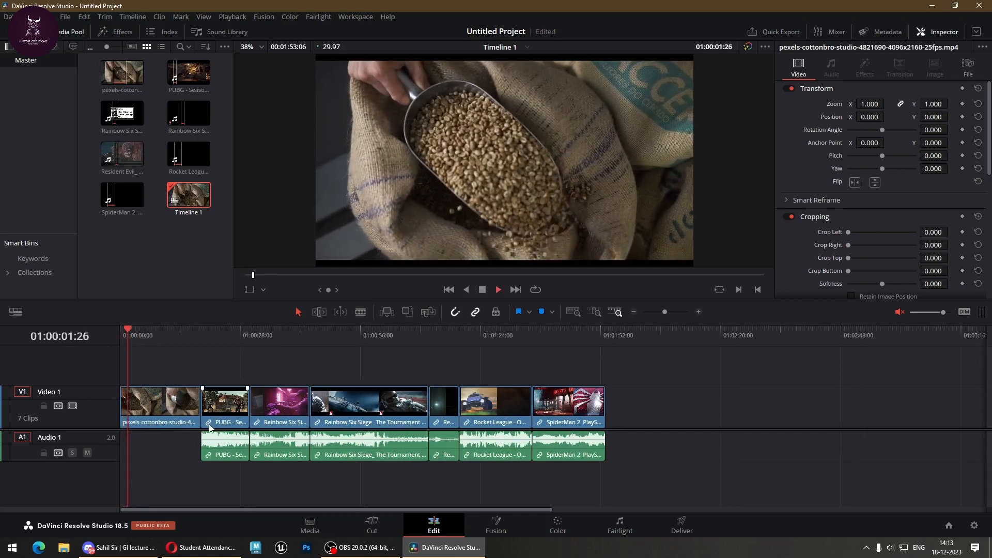
{"action": "key", "text": "space"}
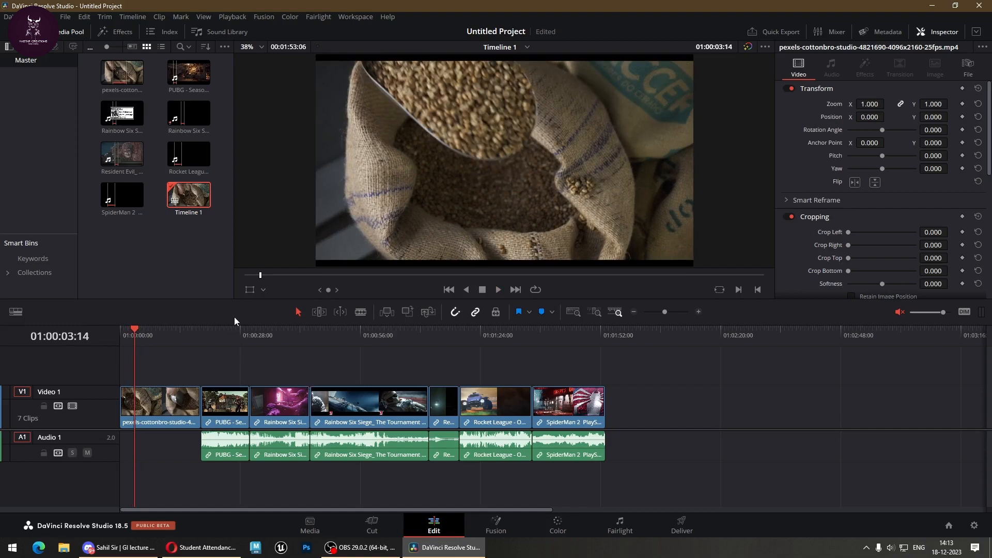
{"action": "left_click", "coordinate": [230, 333]}
{"action": "key", "text": "space"}
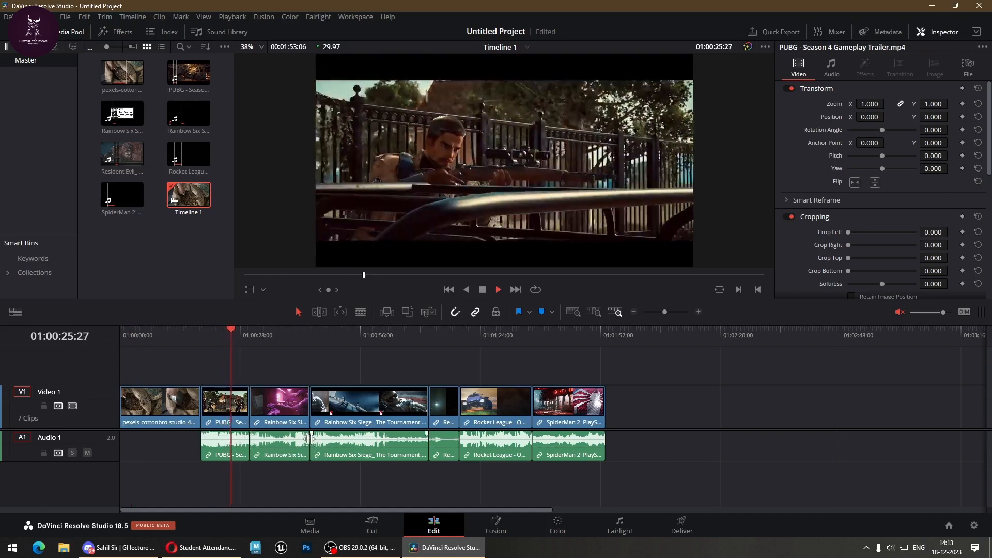
{"action": "left_click", "coordinate": [289, 336]}
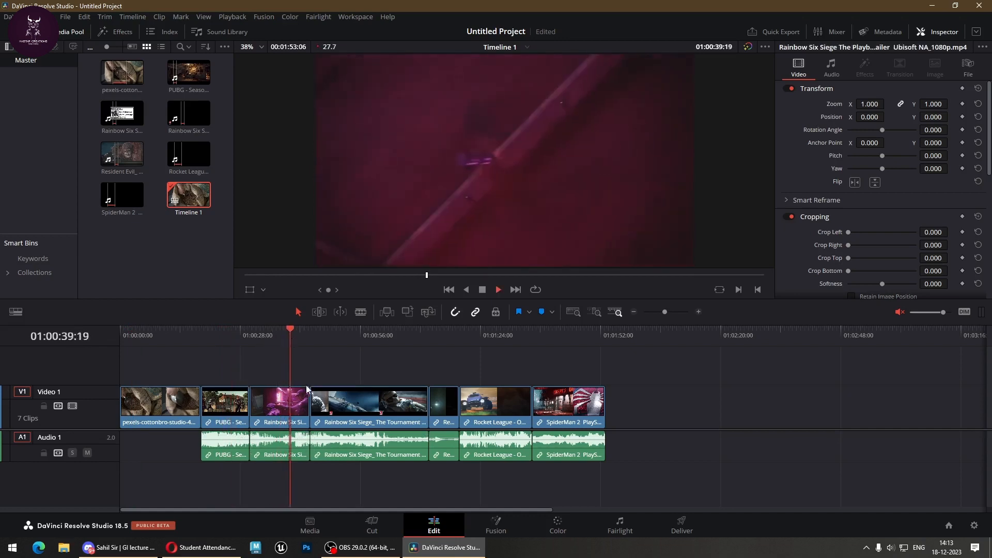
{"action": "key", "text": "space"}
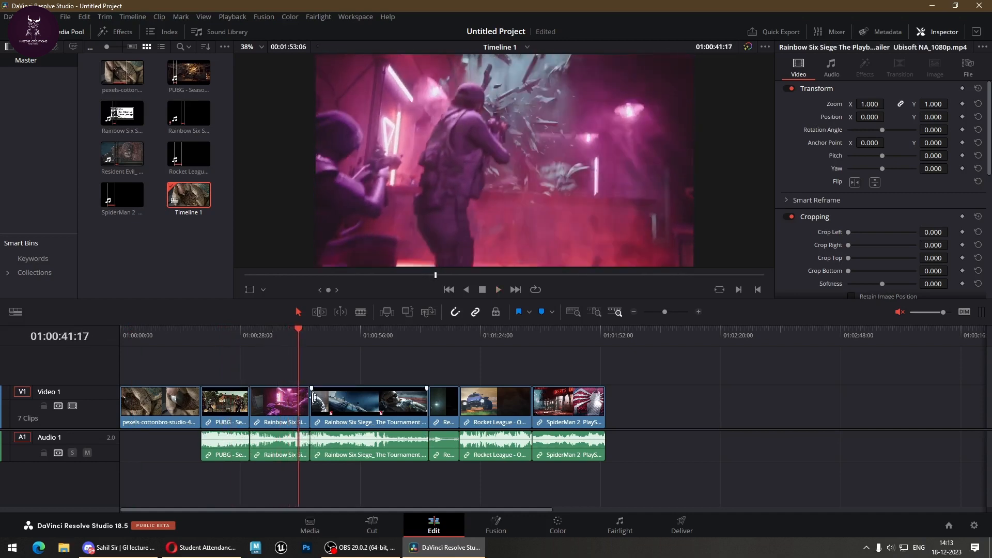
Find the Clear In and Out command and remove the marked ranges from the coffee-bean and PUBG source clips.
{"action": "left_click", "coordinate": [104, 17]}
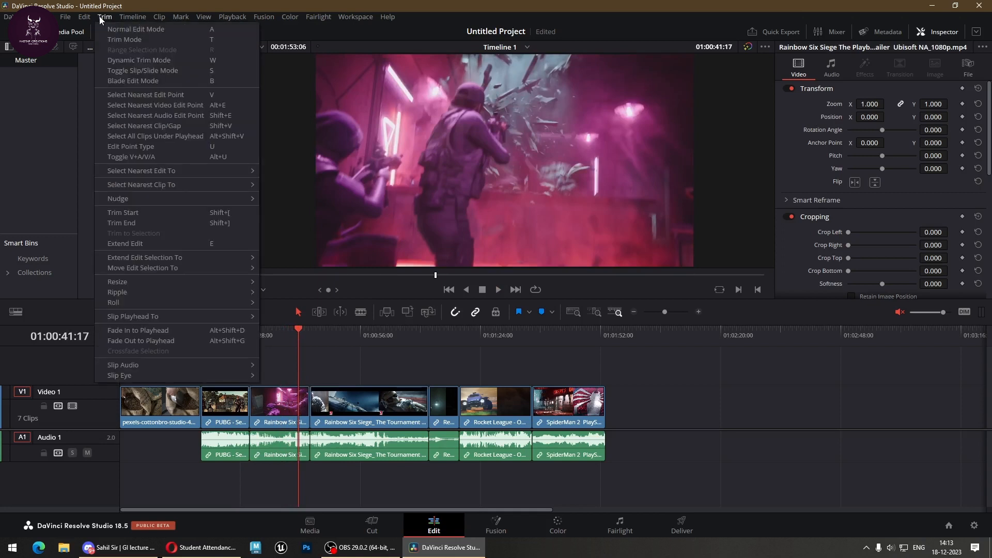
{"action": "mouse_move", "coordinate": [80, 18]}
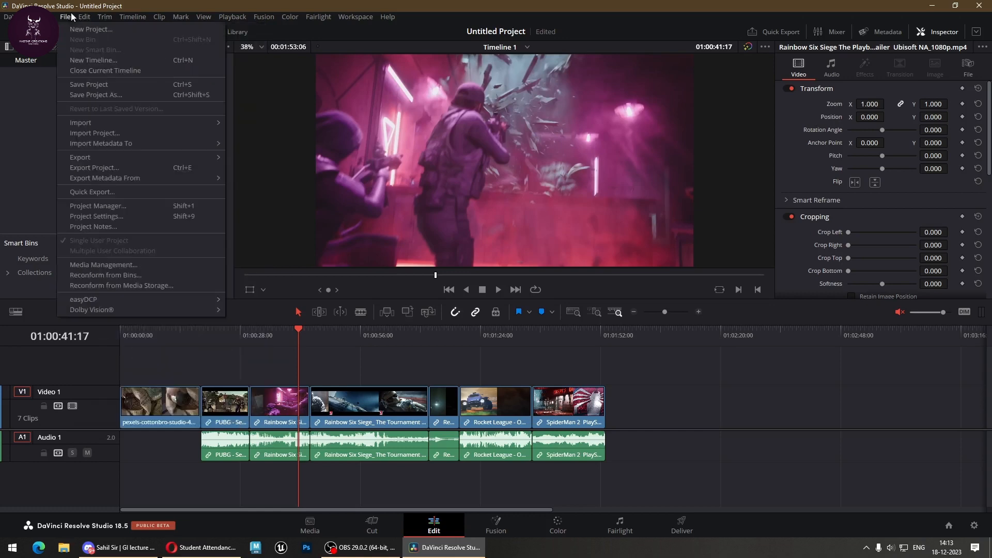
{"action": "mouse_move", "coordinate": [159, 20]}
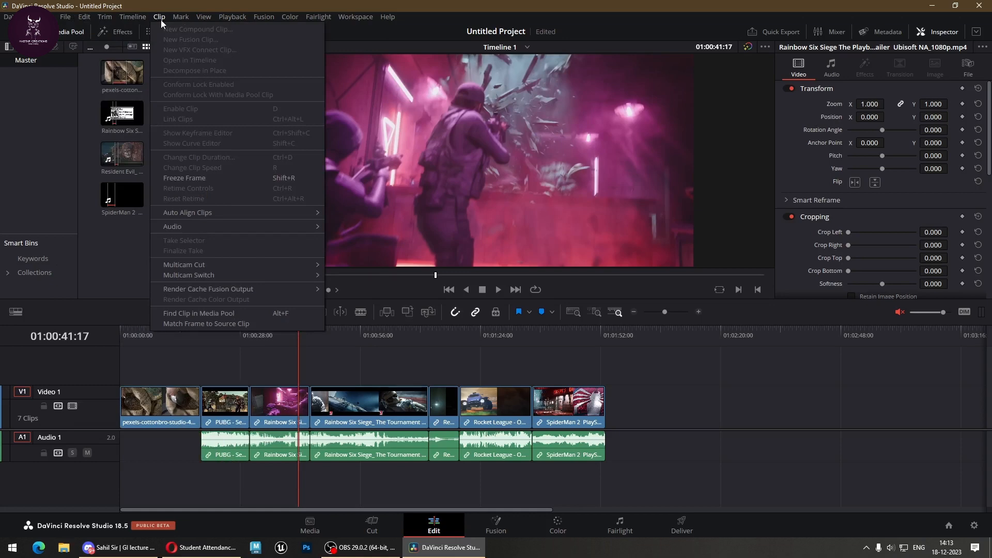
{"action": "left_click", "coordinate": [185, 20]}
{"action": "left_click", "coordinate": [184, 21]}
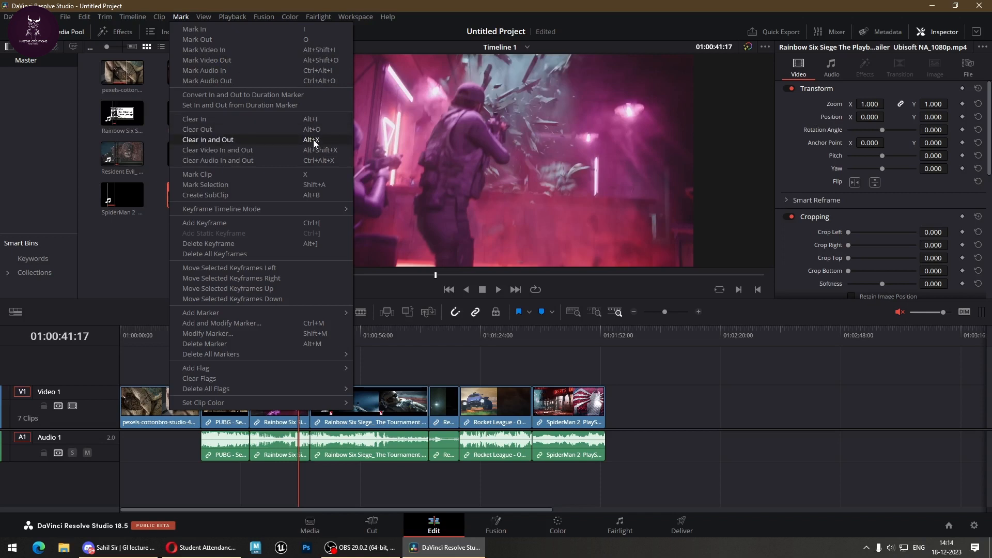
{"action": "left_click", "coordinate": [129, 247]}
{"action": "left_click", "coordinate": [115, 71]}
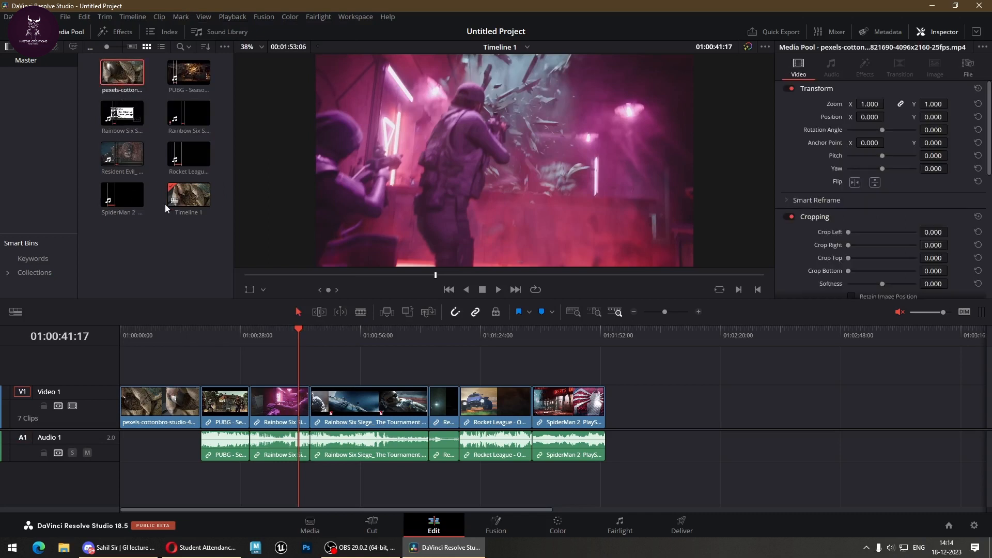
{"action": "left_click", "coordinate": [188, 75]}
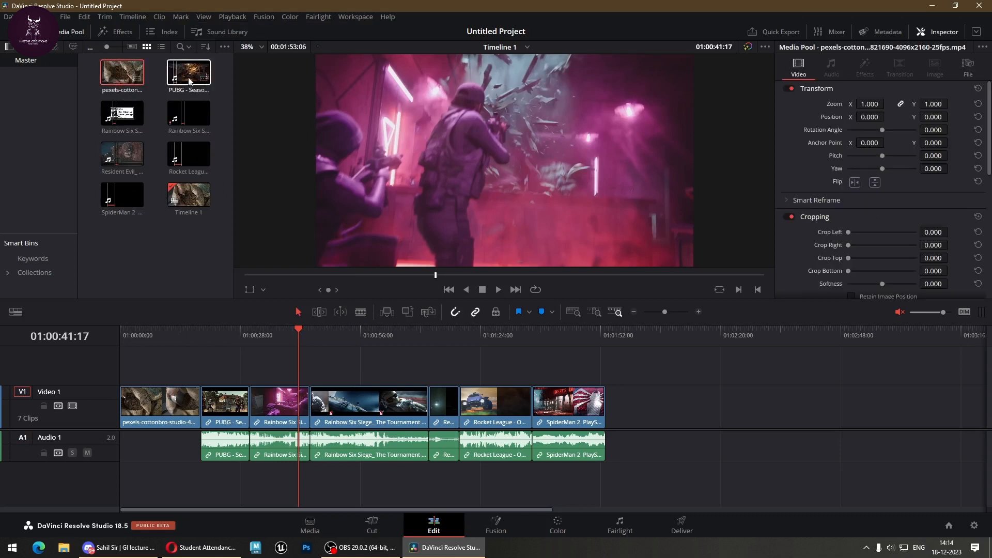
Clear the in and out points on both Rainbow Six Siege clips and the Resident Evil, Rocket League and SpiderMan 2 clips.
{"action": "left_click", "coordinate": [122, 113]}
{"action": "left_click", "coordinate": [189, 114]}
{"action": "left_click", "coordinate": [131, 155]}
{"action": "left_click", "coordinate": [189, 154]}
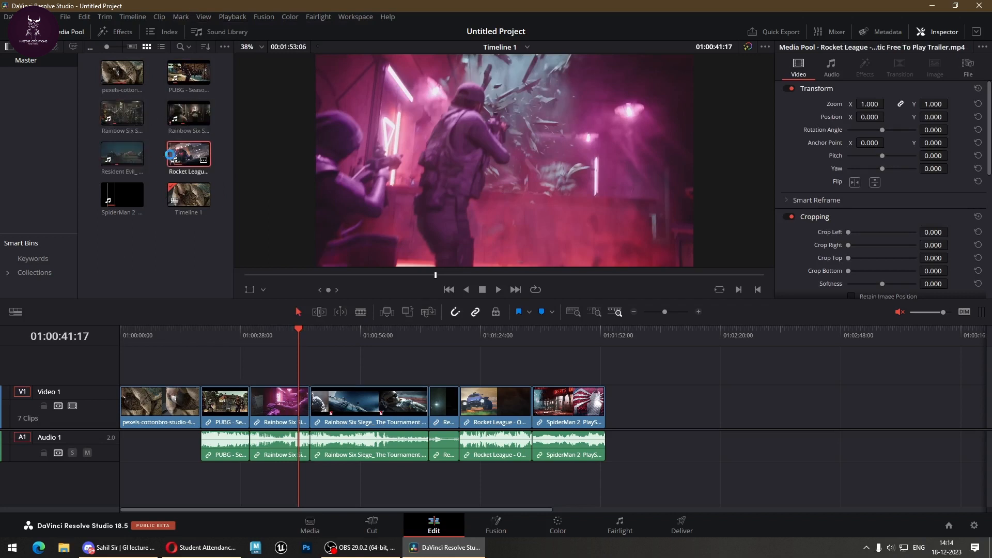
{"action": "left_click", "coordinate": [122, 194]}
{"action": "left_click", "coordinate": [195, 195]}
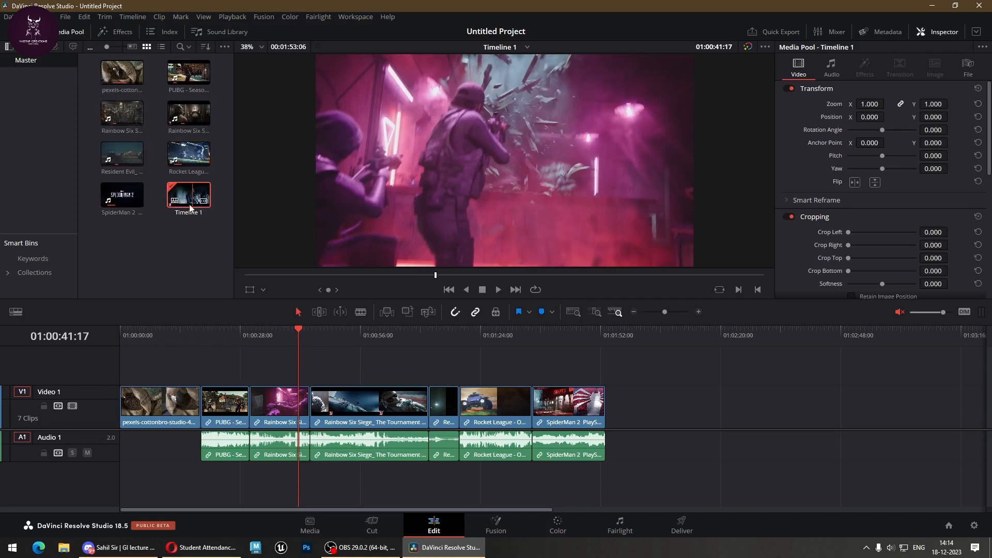
Select all seven full-length source clips and place them at the timeline's start on a new video track above the trimmed ones.
{"action": "left_click", "coordinate": [114, 232]}
{"action": "left_click", "coordinate": [122, 195]}
{"action": "left_click", "coordinate": [122, 82], "text": "shift"}
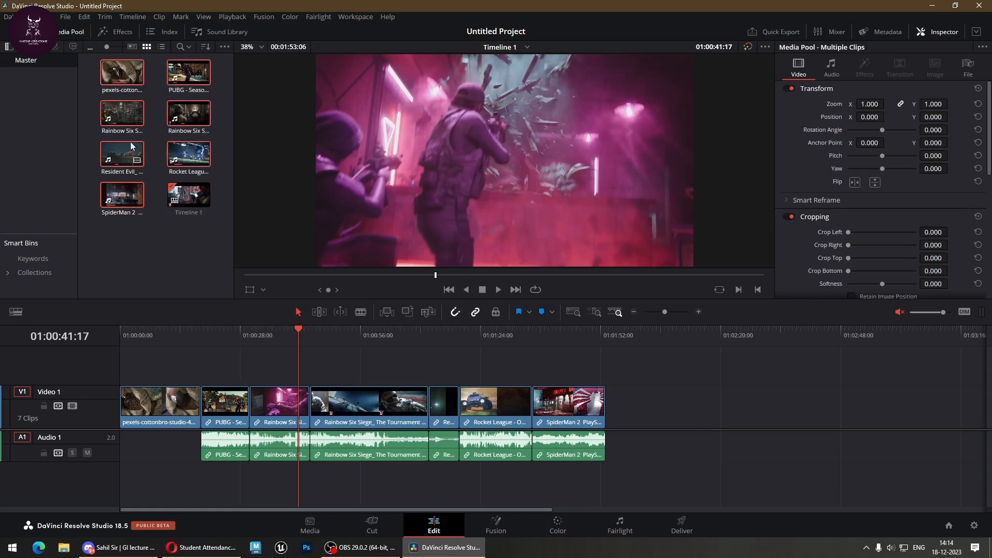
{"action": "left_click_drag", "start_coordinate": [122, 114], "coordinate": [120, 367]}
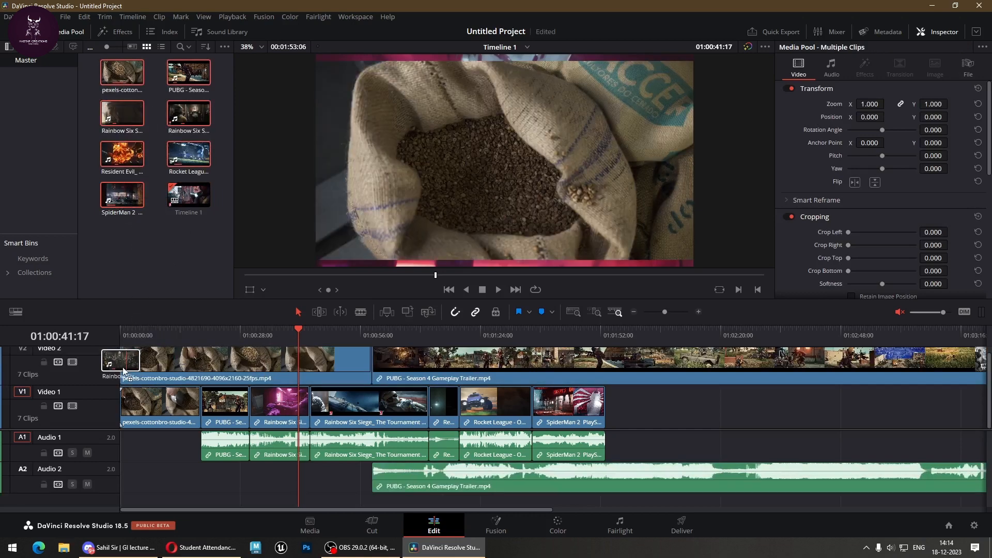
Compare the full-length clips on Video 2 with the trimmed clips on Video 1 by selecting each row in turn.
{"action": "scroll", "coordinate": [370, 397], "scroll_direction": "down", "scroll_amount": 3}
{"action": "scroll", "coordinate": [370, 397], "scroll_direction": "down", "scroll_amount": 2}
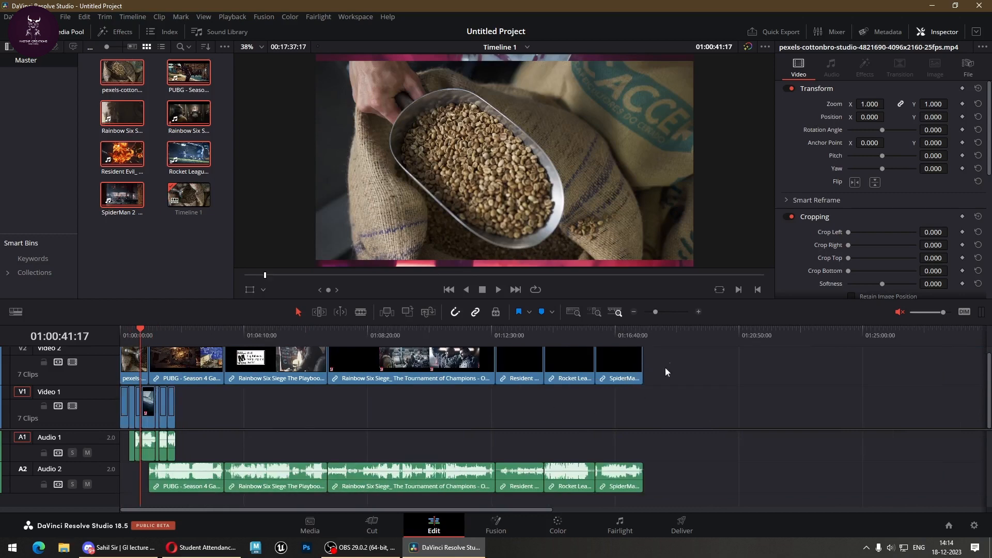
{"action": "left_click_drag", "start_coordinate": [668, 372], "coordinate": [119, 375]}
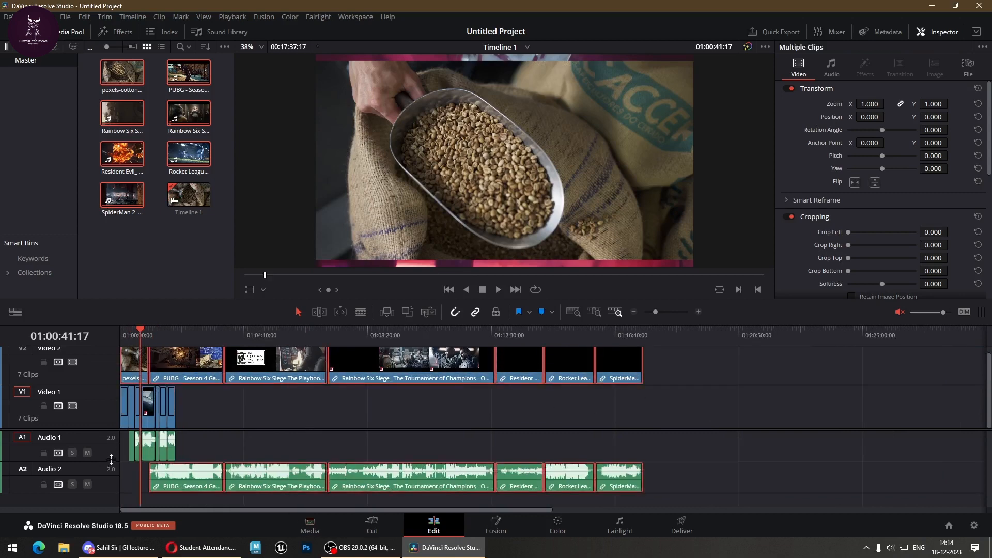
{"action": "scroll", "coordinate": [132, 460], "scroll_direction": "up", "scroll_amount": 5}
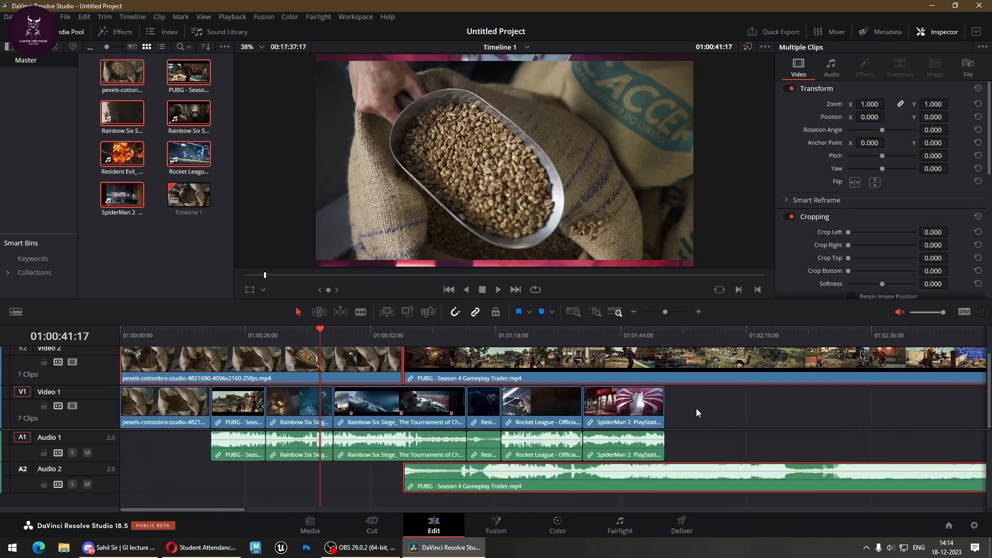
{"action": "left_click_drag", "start_coordinate": [695, 408], "coordinate": [128, 437]}
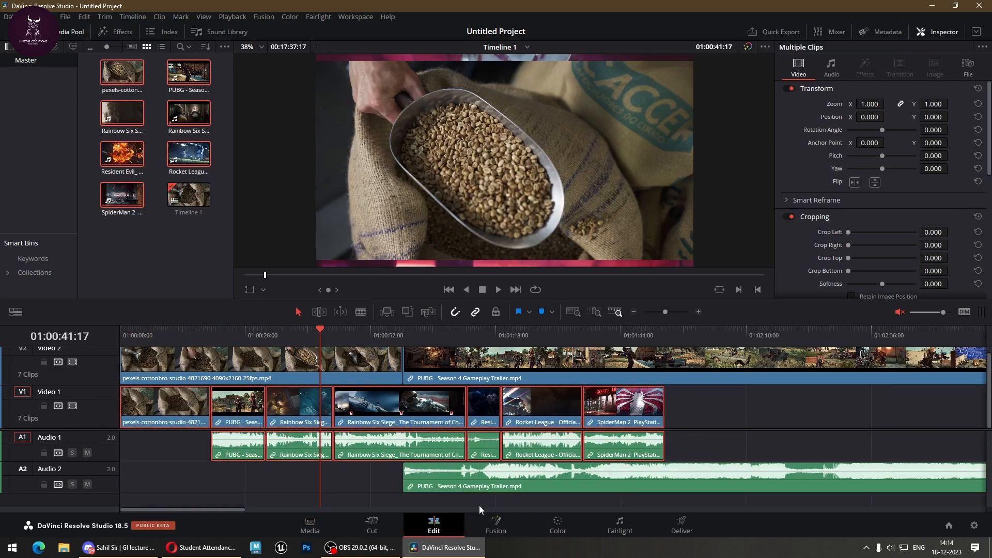
Select every clip on the video and audio tracks and delete them to empty the timeline.
{"action": "scroll", "coordinate": [399, 417], "scroll_direction": "down", "scroll_amount": 8}
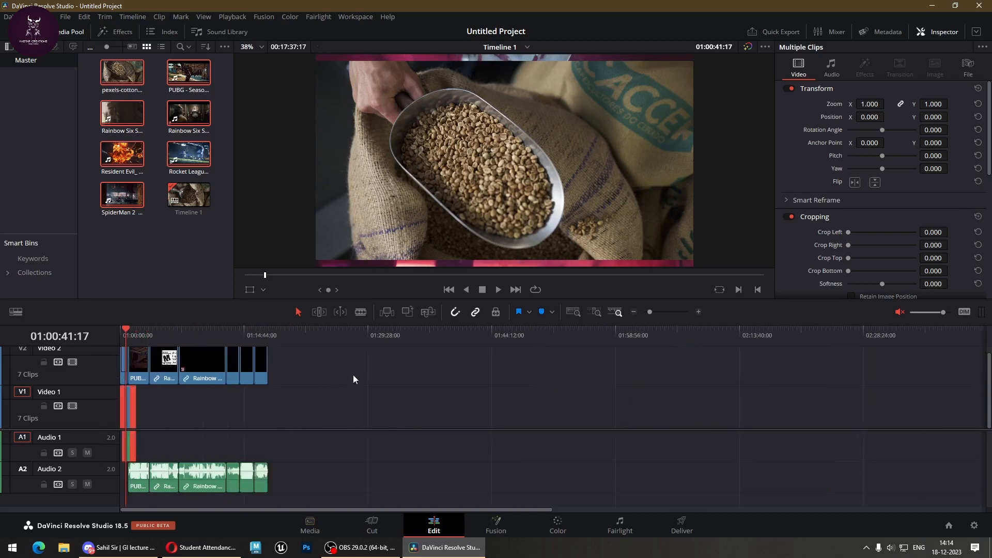
{"action": "left_click_drag", "start_coordinate": [354, 375], "coordinate": [69, 501]}
{"action": "key", "text": "Delete"}
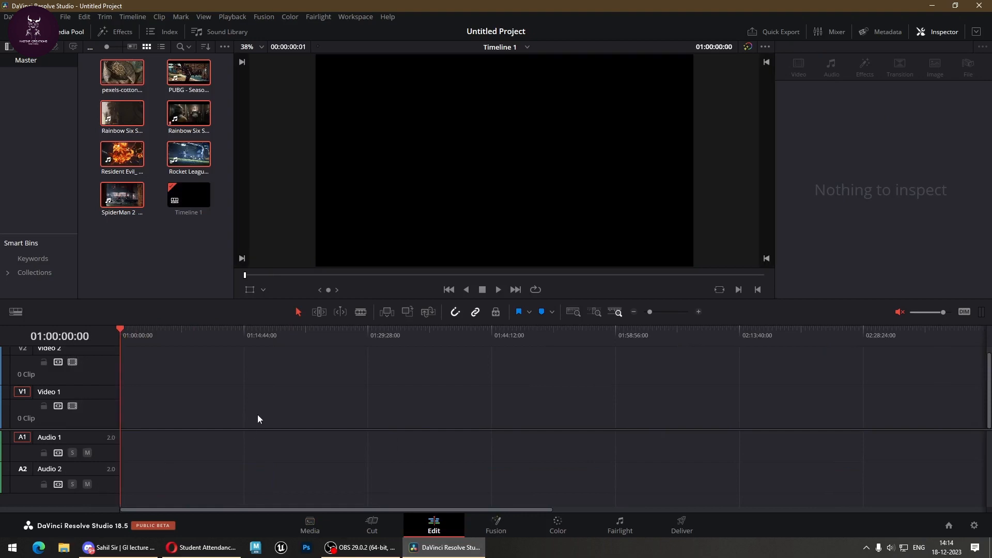
Place the full coffee-bean source clip at the start of the Video 1 track.
{"action": "scroll", "coordinate": [243, 408], "scroll_direction": "up", "scroll_amount": 10}
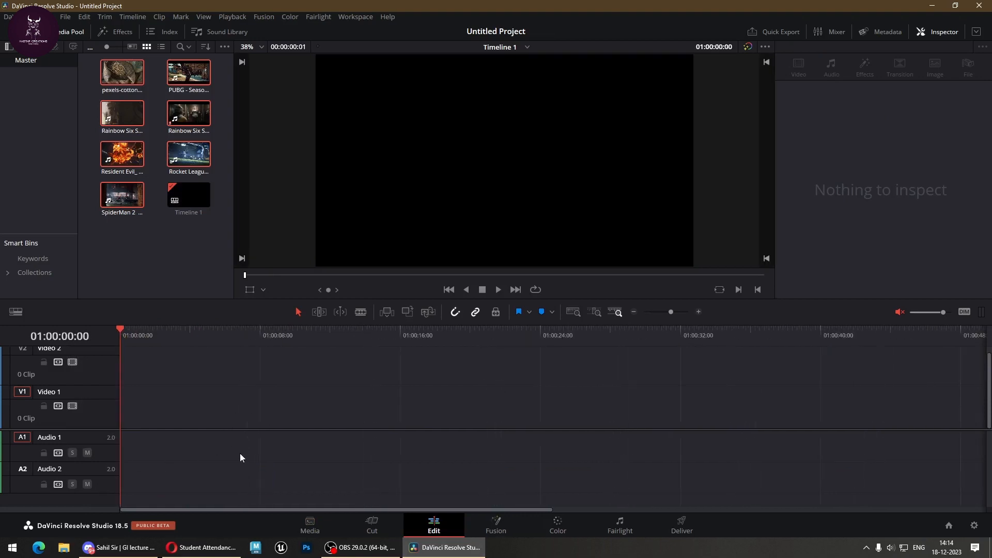
{"action": "scroll", "coordinate": [240, 457], "scroll_direction": "up", "scroll_amount": 2}
{"action": "left_click", "coordinate": [140, 248]}
{"action": "left_click_drag", "start_coordinate": [122, 73], "coordinate": [118, 399]}
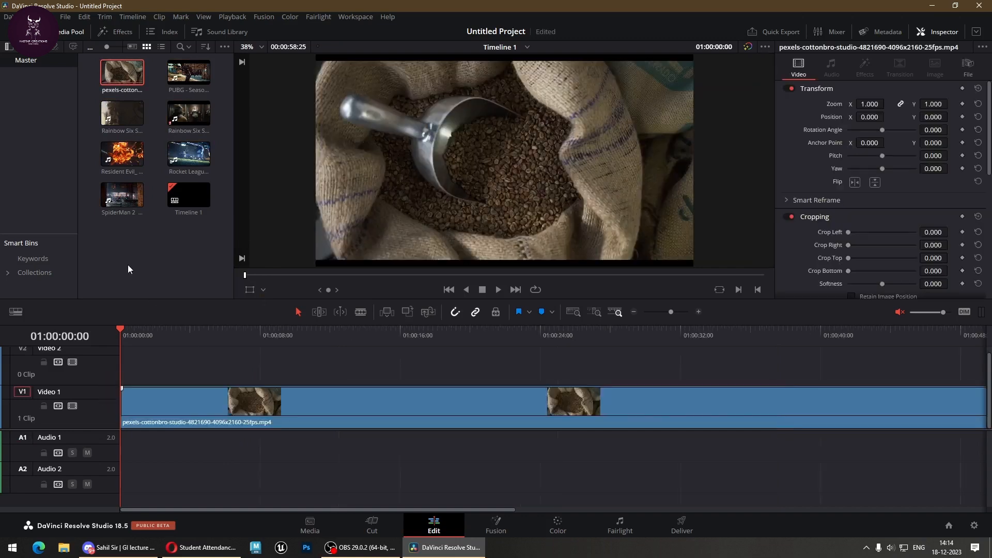
{"action": "scroll", "coordinate": [317, 430], "scroll_direction": "down", "scroll_amount": 7}
{"action": "scroll", "coordinate": [147, 434], "scroll_direction": "up", "scroll_amount": 2}
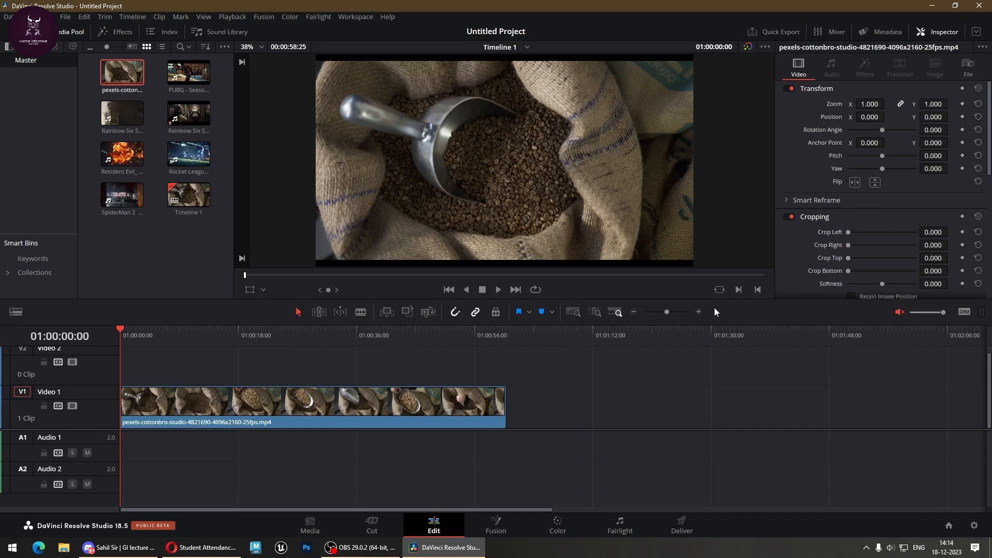
Split the coffee-bean clip with the Blade tool at about 5 and 13 seconds, and return to Selection Mode.
{"action": "left_click", "coordinate": [360, 312]}
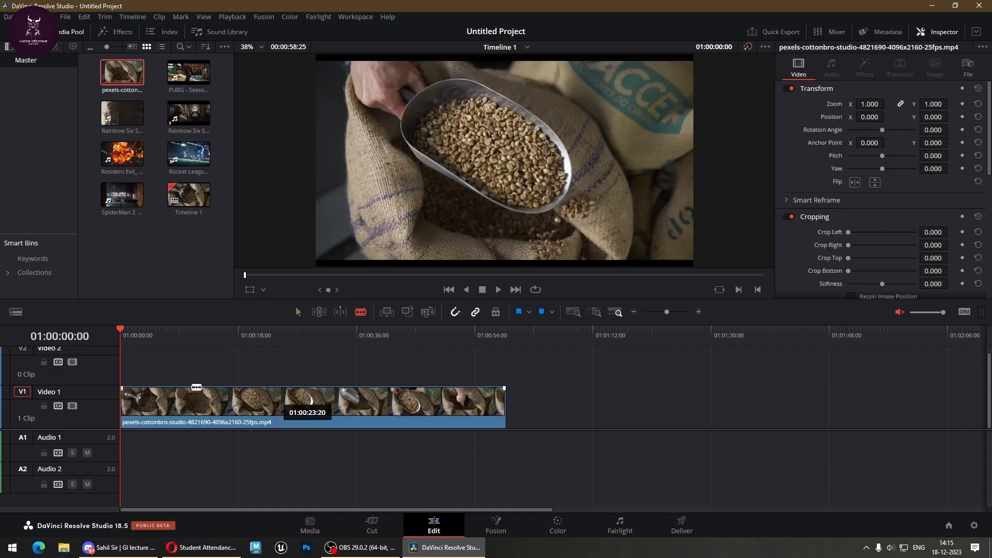
{"action": "left_click", "coordinate": [153, 406]}
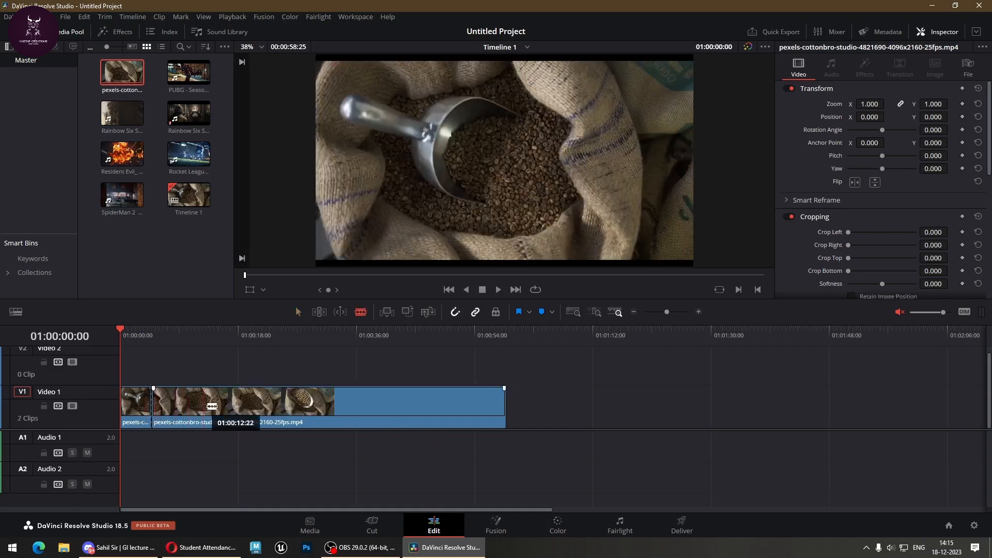
{"action": "left_click", "coordinate": [207, 405]}
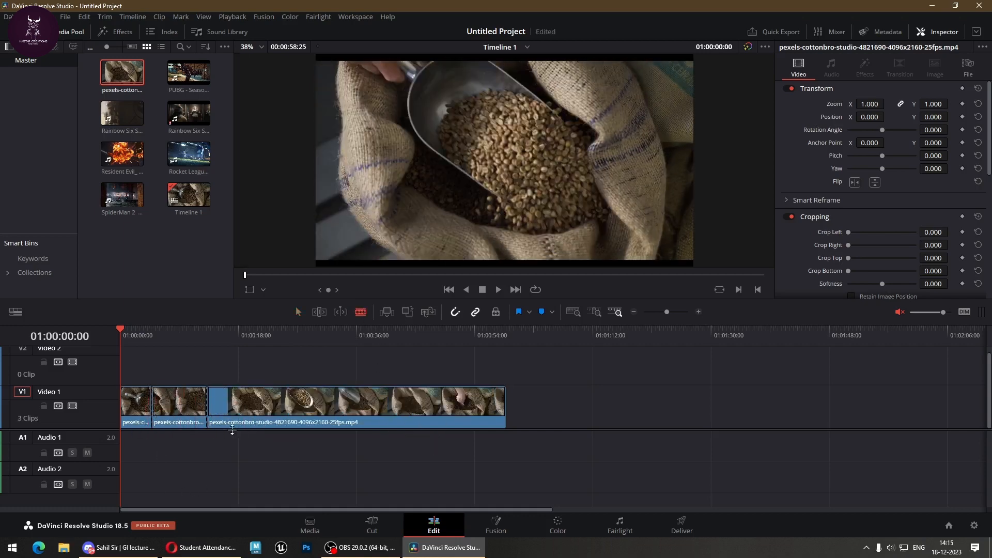
{"action": "left_click", "coordinate": [300, 312]}
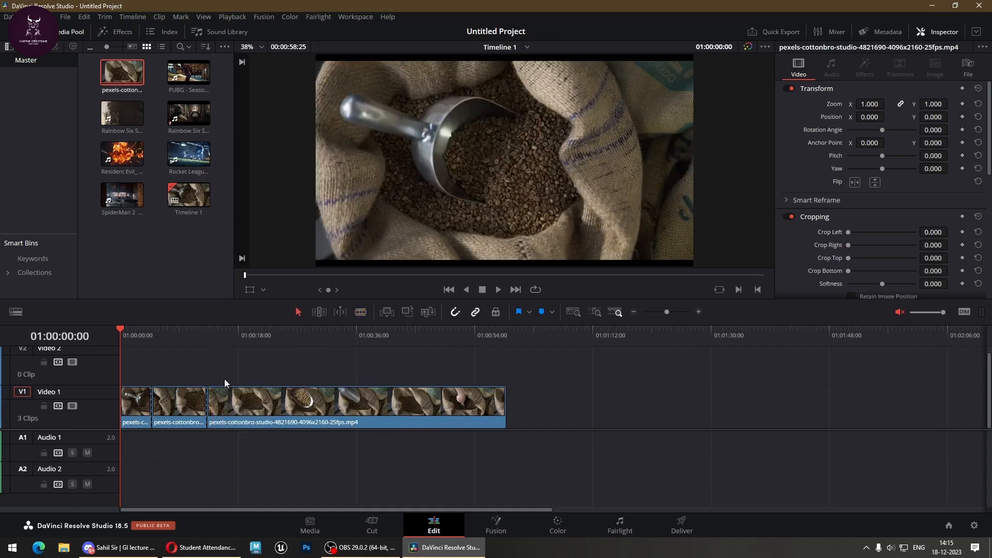
Delete the first and last pieces of the split coffee-bean clip and close the gap, keeping the middle section.
{"action": "left_click", "coordinate": [142, 400]}
{"action": "key", "text": "Delete"}
{"action": "left_click", "coordinate": [259, 402]}
{"action": "key", "text": "Delete"}
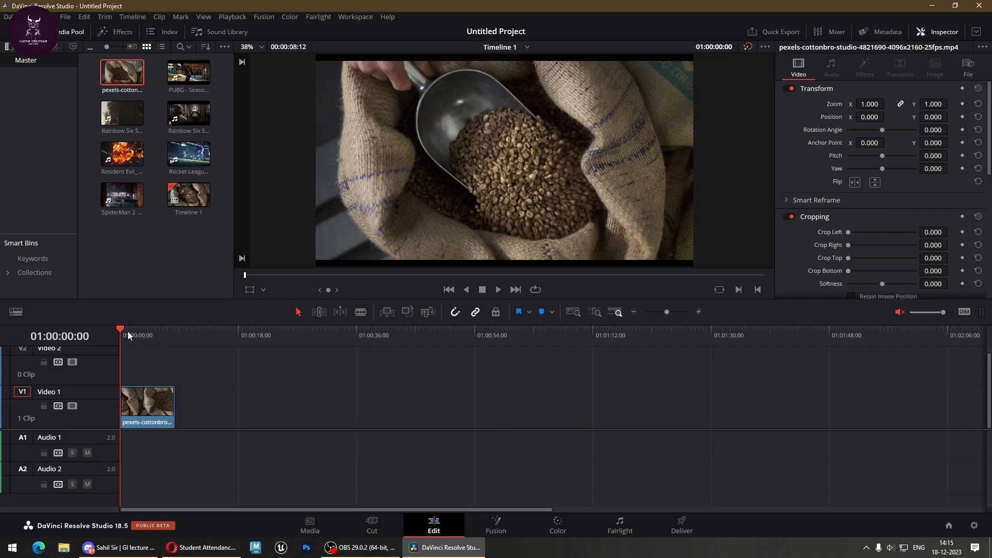
Preview the remaining coffee-bean section and place the full SpiderMan 2 clip directly after it on Video 1.
{"action": "mouse_move", "coordinate": [121, 331]}
{"action": "left_mouse_down"}
{"action": "mouse_move", "coordinate": [160, 335]}
{"action": "mouse_move", "coordinate": [136, 331]}
{"action": "left_mouse_up"}
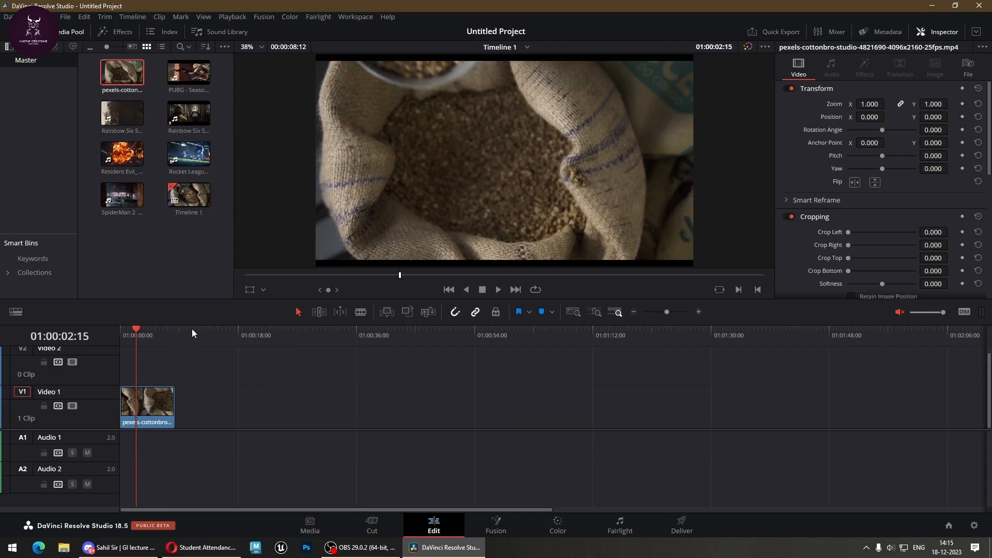
{"action": "left_click_drag", "start_coordinate": [121, 196], "coordinate": [157, 417]}
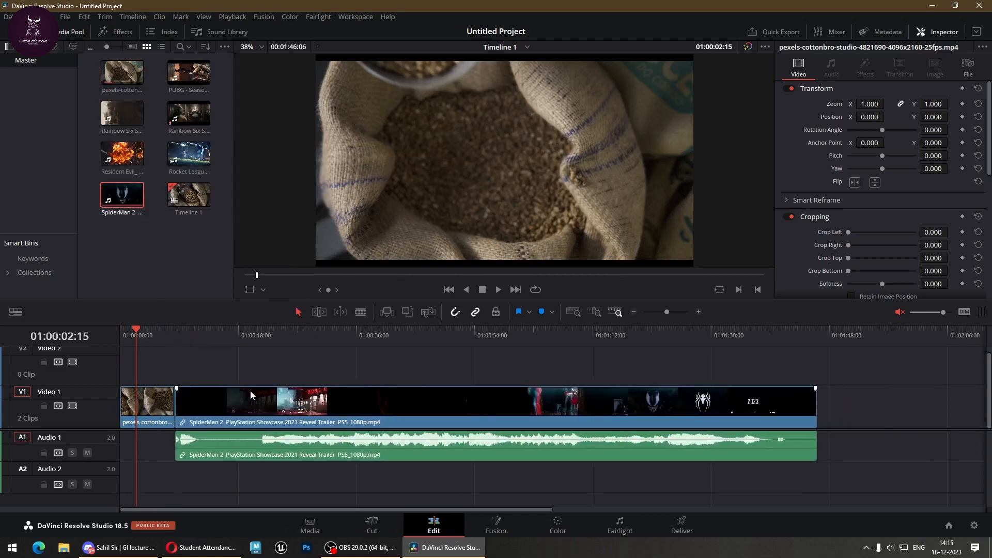
Mark a timeline in point at 01:00:23:18 in the SpiderMan 2 clip, and reset it to the timeline's start.
{"action": "left_click", "coordinate": [219, 331]}
{"action": "left_click_drag", "start_coordinate": [224, 333], "coordinate": [274, 352]}
{"action": "key", "text": "i"}
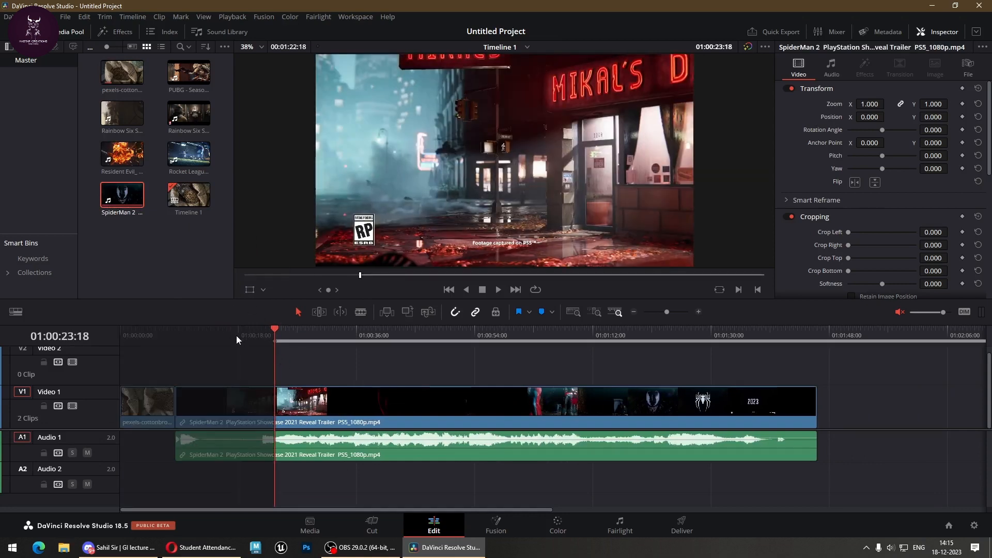
{"action": "left_click_drag", "start_coordinate": [237, 336], "coordinate": [88, 338]}
{"action": "key", "text": "i"}
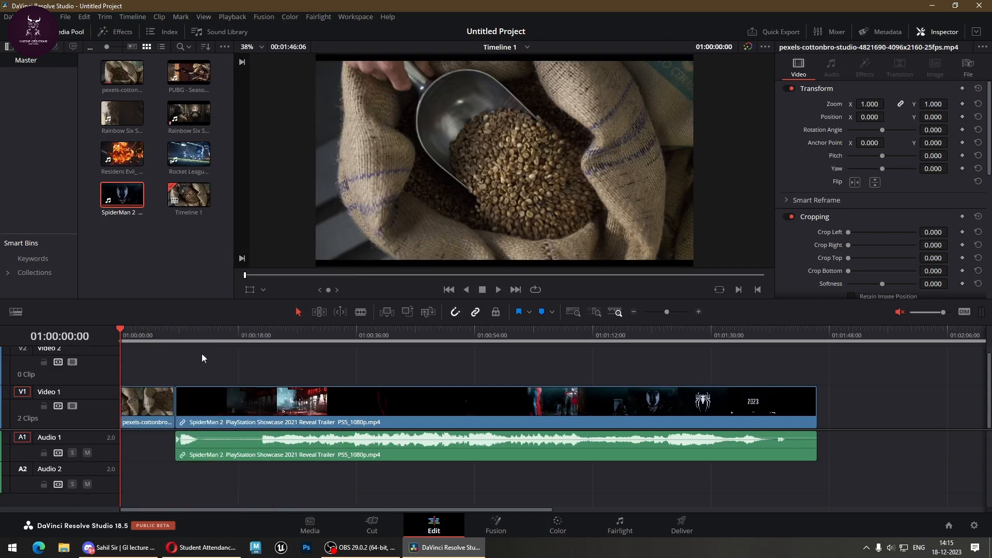
Split the SpiderMan 2 clip with the Blade tool at 01:00:22:19 and again at about 33 seconds.
{"action": "mouse_move", "coordinate": [271, 330]}
{"action": "left_mouse_down"}
{"action": "mouse_move", "coordinate": [287, 340]}
{"action": "mouse_move", "coordinate": [268, 347]}
{"action": "left_mouse_up"}
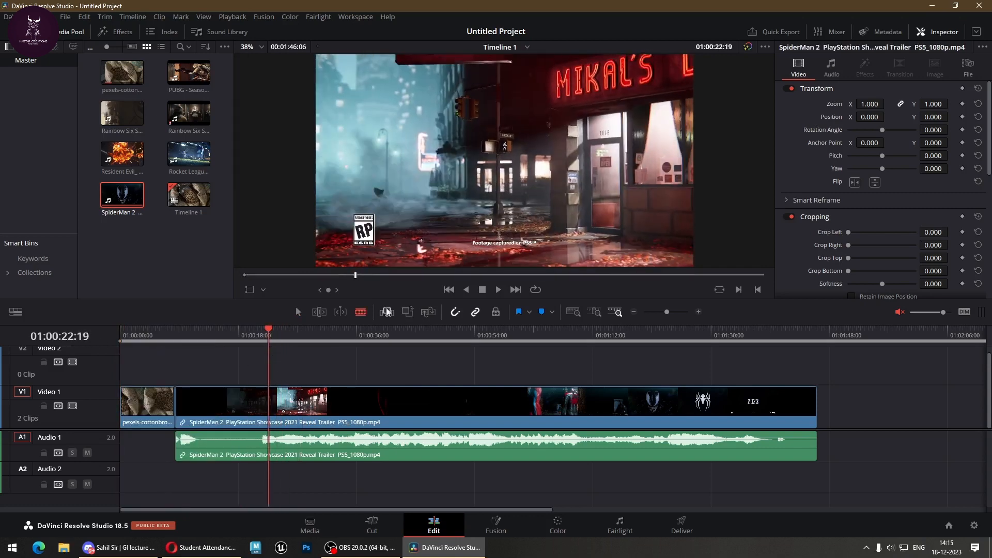
{"action": "left_click", "coordinate": [360, 312]}
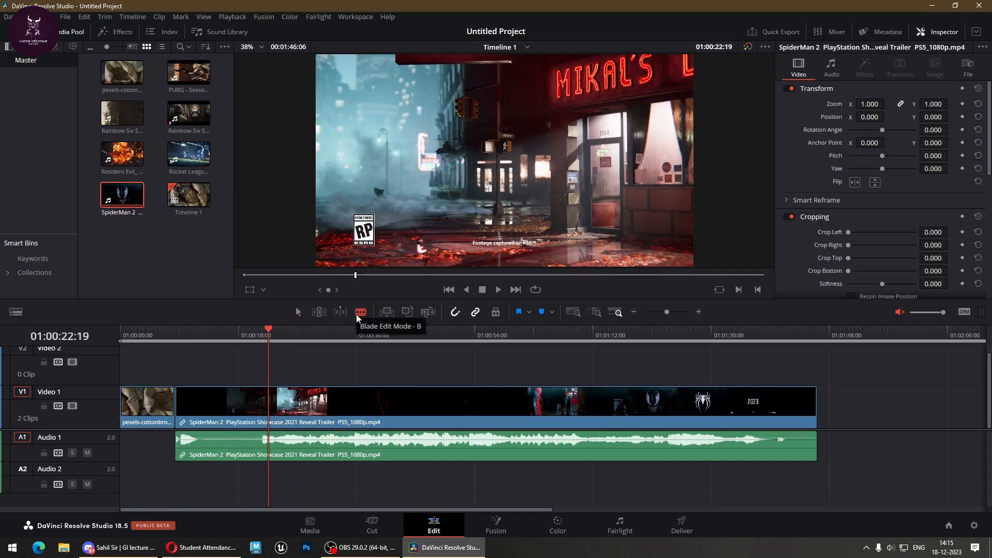
{"action": "left_click", "coordinate": [269, 405]}
{"action": "left_click", "coordinate": [335, 407]}
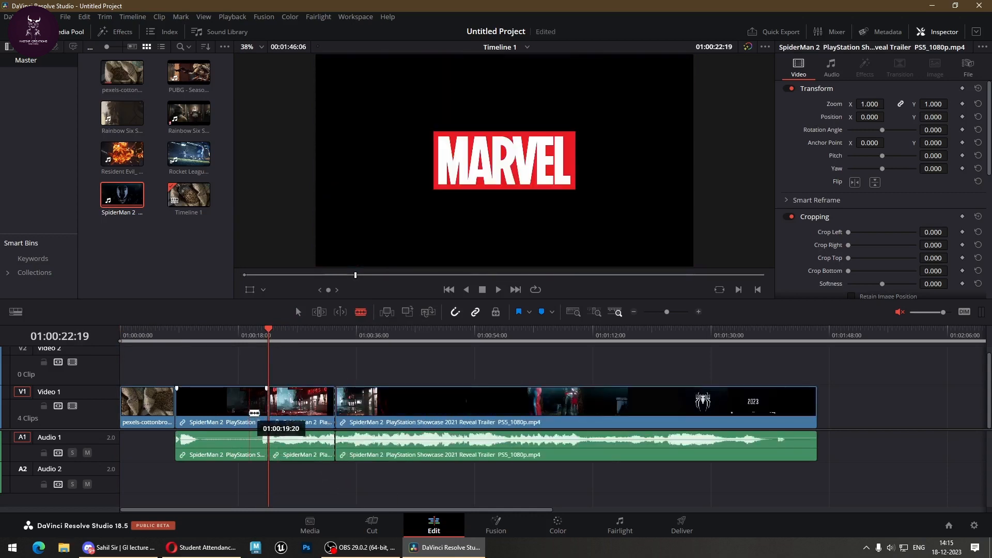
Delete the SpiderMan 2 pieces before and after the middle section, and save the project.
{"action": "key", "text": "a"}
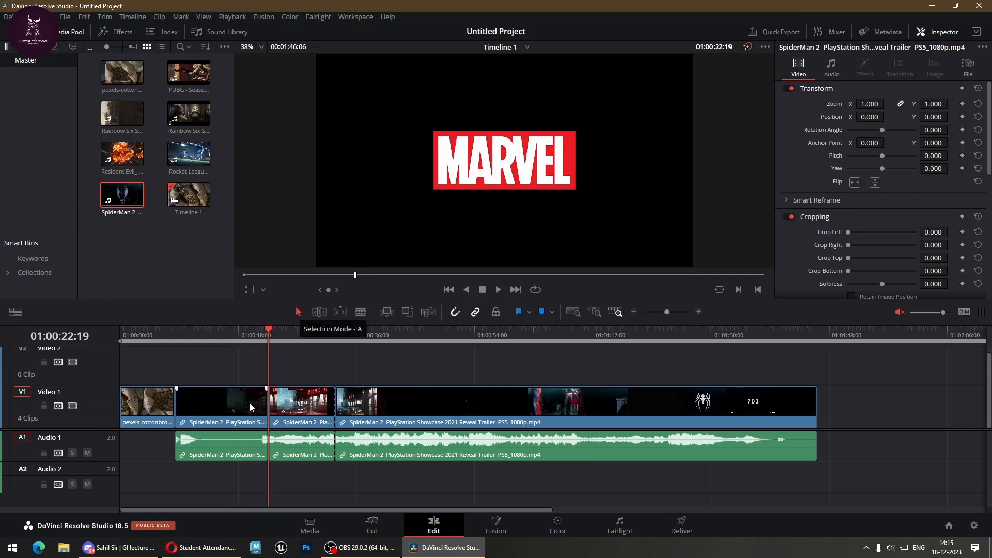
{"action": "left_click", "coordinate": [225, 398]}
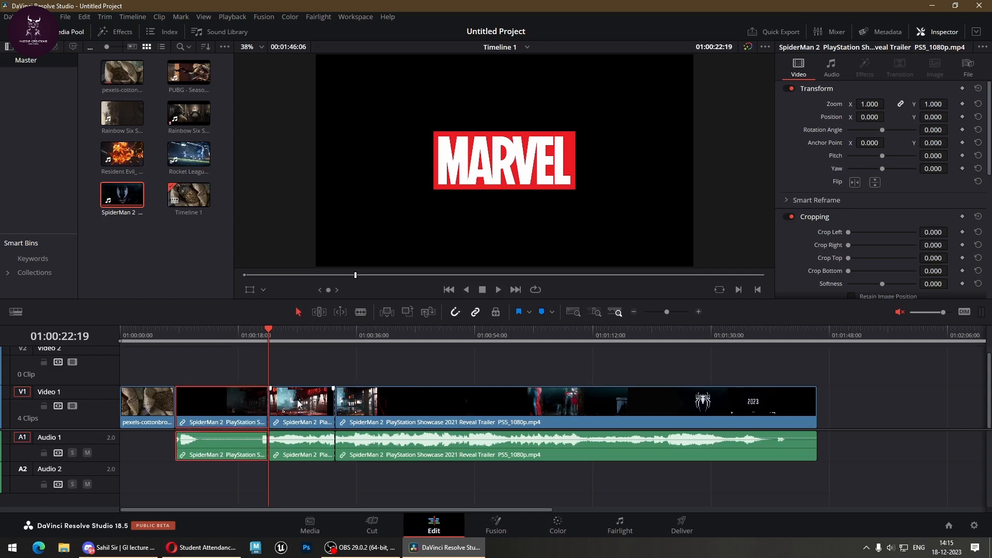
{"action": "key", "text": "Delete"}
{"action": "key", "text": "Delete"}
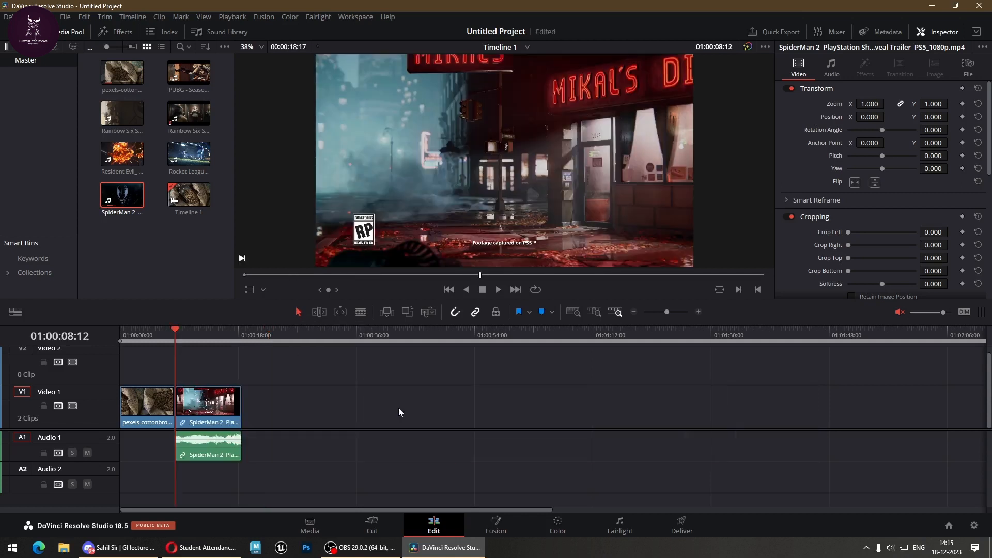
{"action": "key", "text": "ctrl+s"}
Play the timeline briefly from its start and stop playback.
{"action": "left_click_drag", "start_coordinate": [171, 331], "coordinate": [116, 336]}
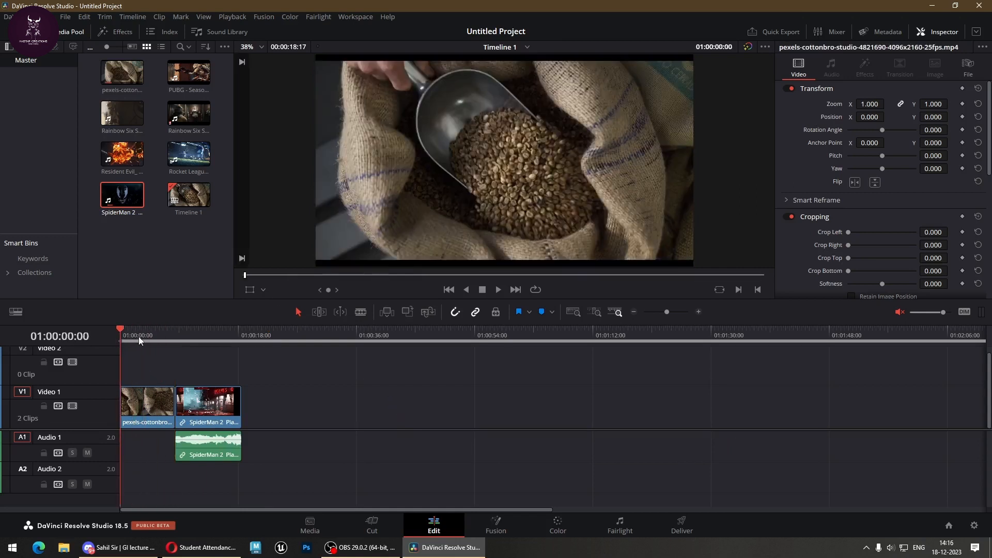
{"action": "key", "text": "space"}
{"action": "key", "text": "space"}
{"action": "left_click", "coordinate": [229, 425]}
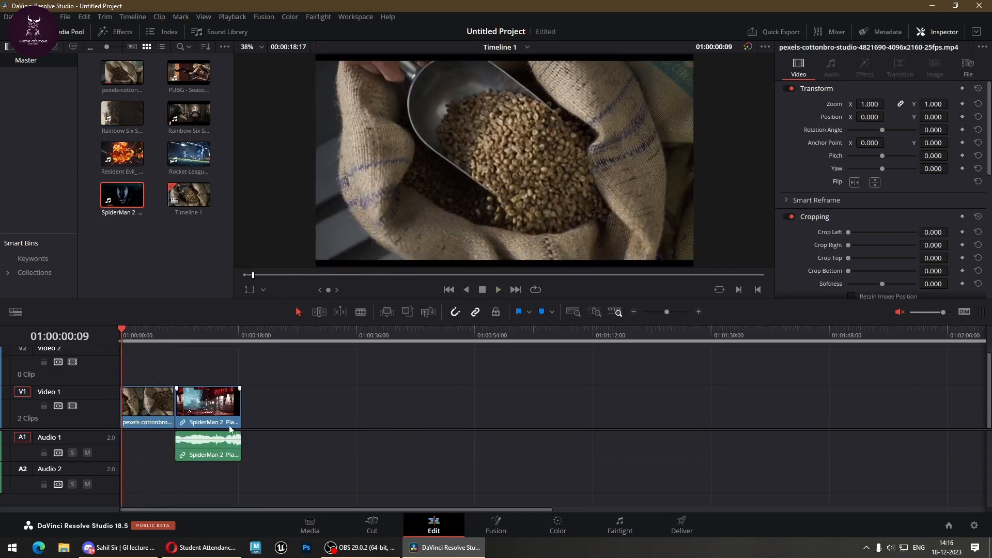
{"action": "left_click", "coordinate": [197, 361]}
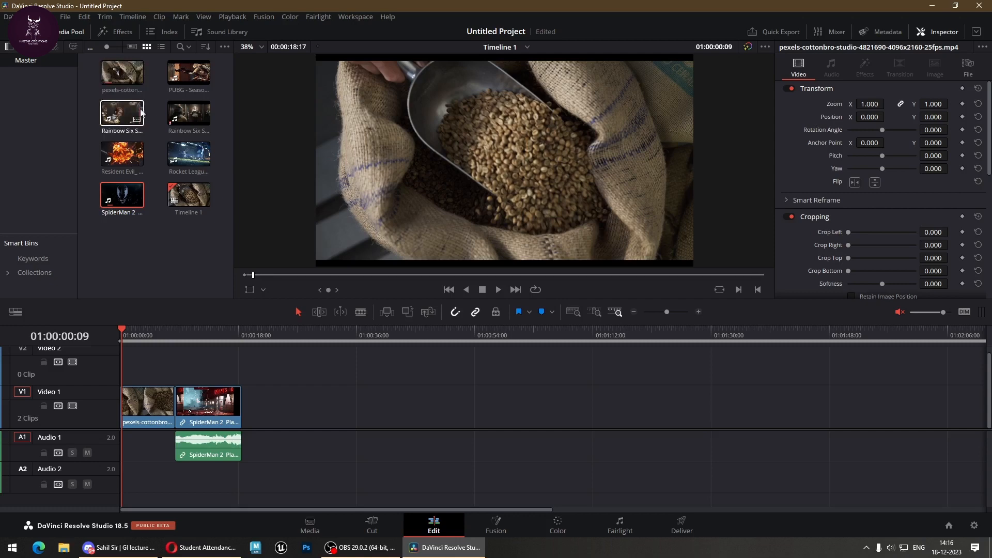
Place the Rainbow Six Siege Playbook clip at about 36 seconds on Video 1, and delete all clips from the timeline.
{"action": "left_click_drag", "start_coordinate": [123, 119], "coordinate": [355, 398]}
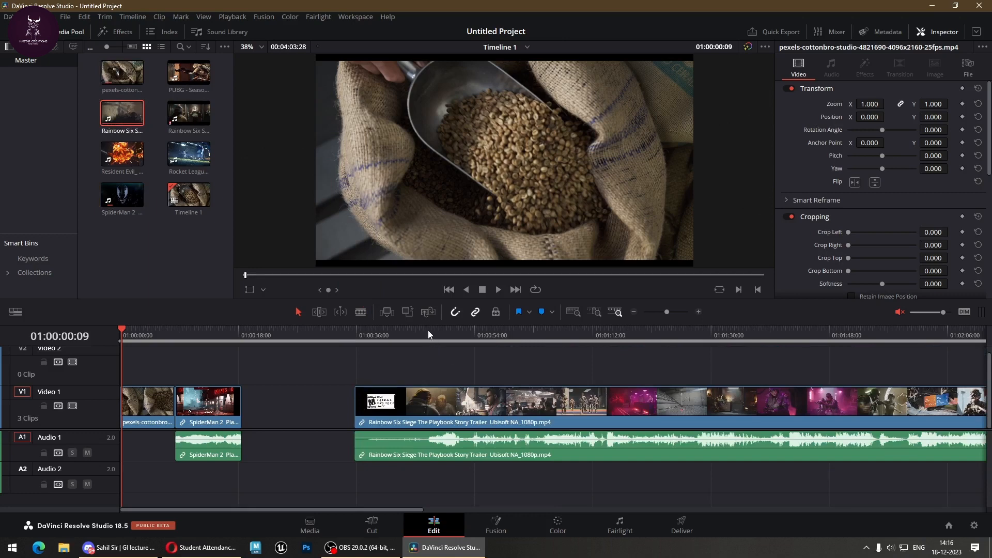
{"action": "left_click_drag", "start_coordinate": [435, 361], "coordinate": [171, 443]}
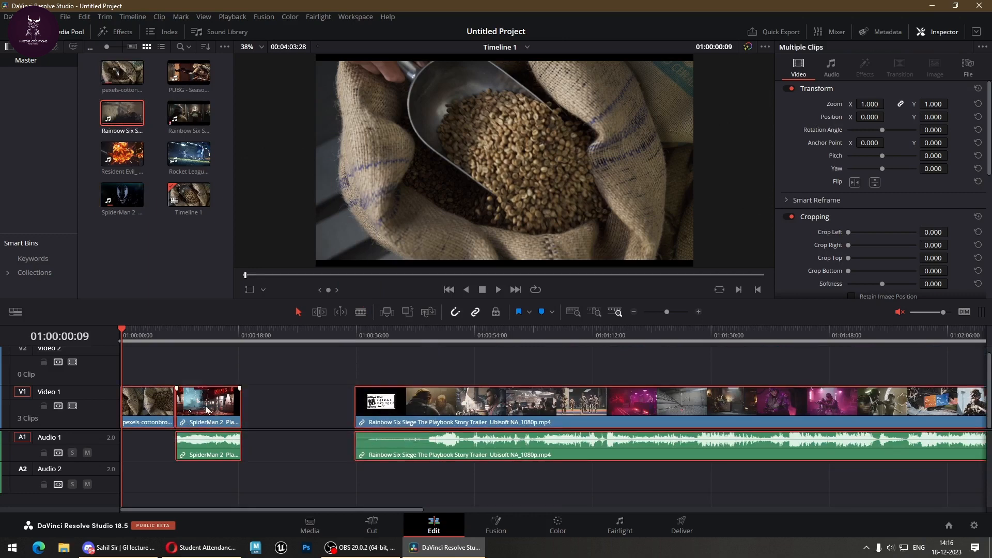
{"action": "key", "text": "Delete"}
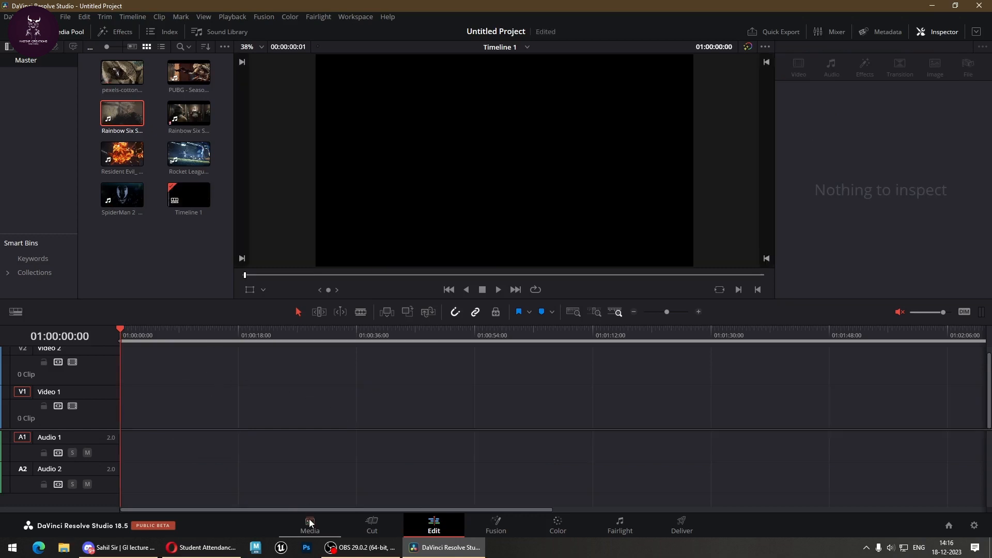
View the imported clips on the Media page, return to the Edit page and deselect the source clip.
{"action": "left_click", "coordinate": [310, 522]}
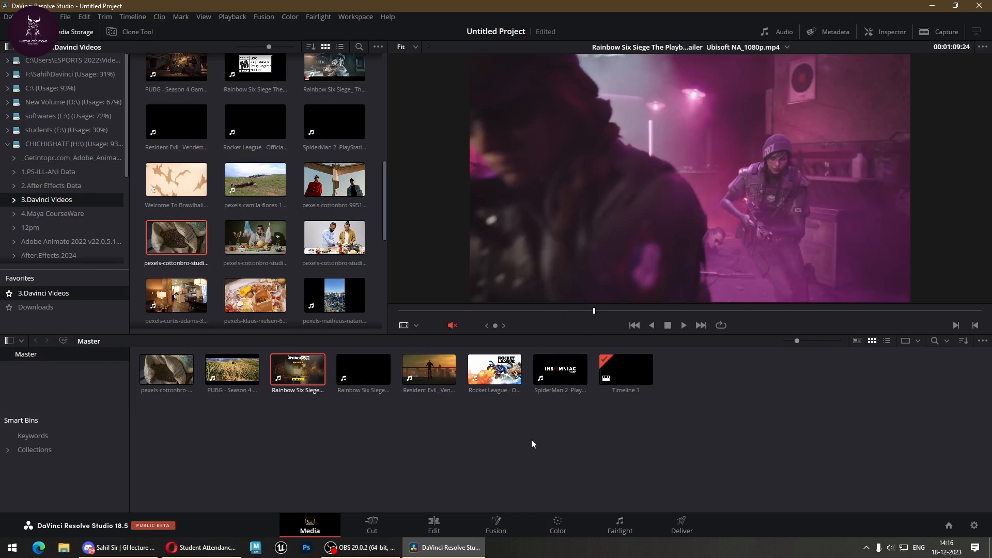
{"action": "left_click", "coordinate": [434, 526]}
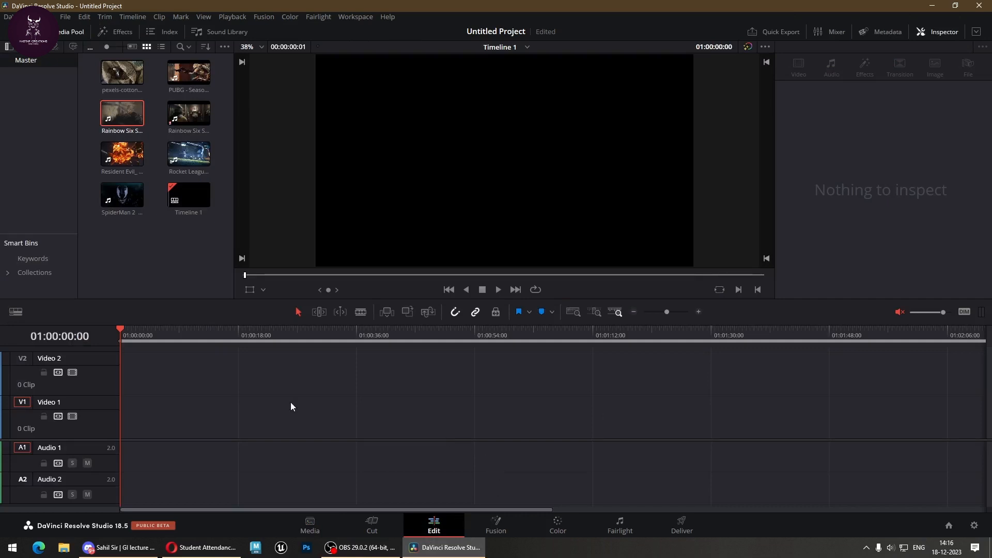
{"action": "left_click", "coordinate": [141, 289]}
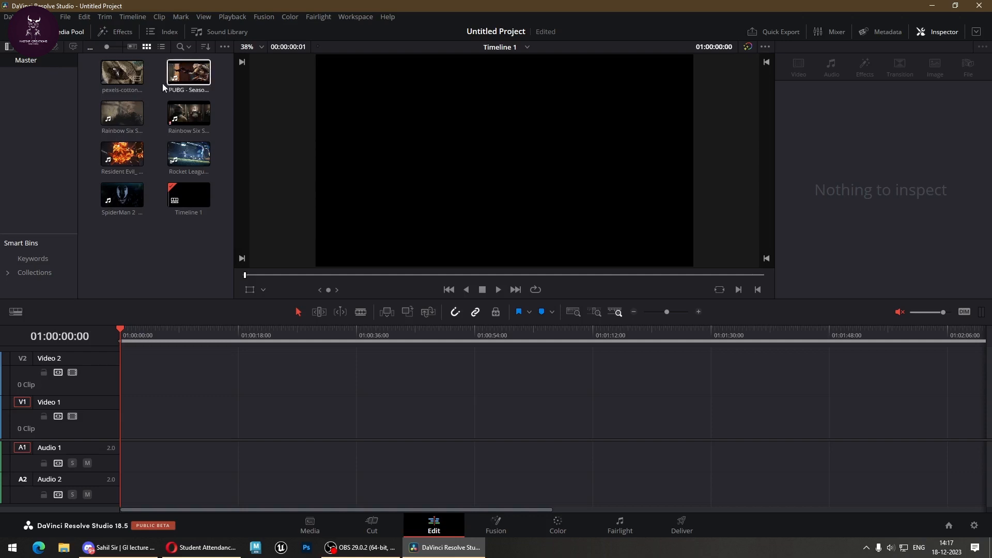
Hide the bin list in the Media Pool and expand the Media Pool to full height.
{"action": "left_click", "coordinate": [8, 47]}
{"action": "left_click", "coordinate": [9, 48]}
{"action": "left_click", "coordinate": [9, 47]}
{"action": "left_click", "coordinate": [9, 47]}
{"action": "left_click", "coordinate": [9, 47]}
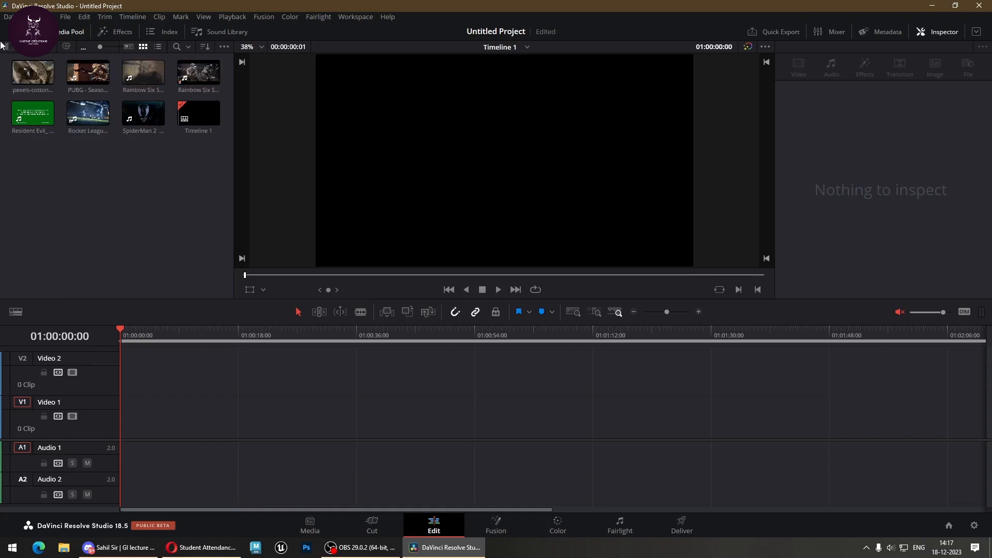
{"action": "left_click", "coordinate": [15, 32]}
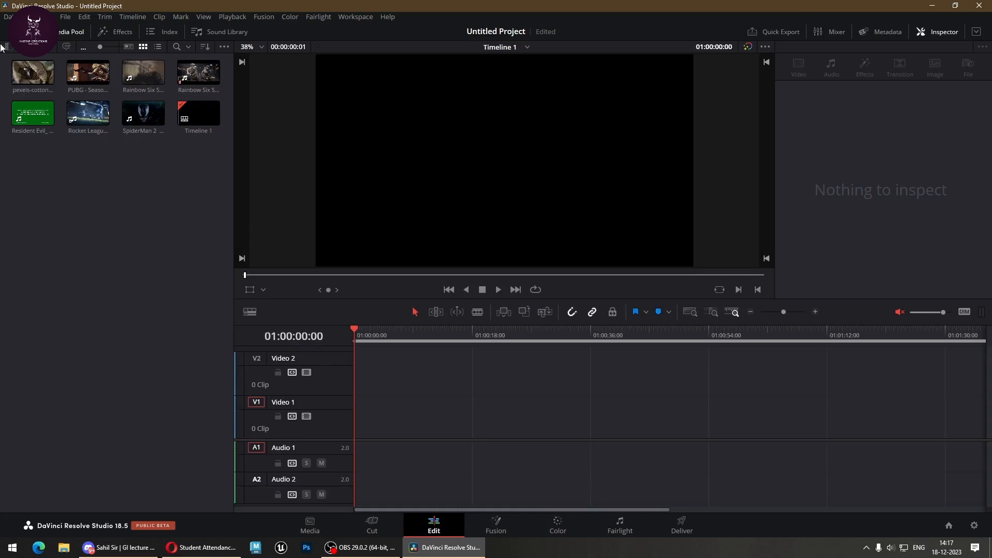
Toggle the Media Pool between full and reduced height, leaving it at reduced height so the timeline spans the full width.
{"action": "left_click", "coordinate": [16, 32]}
{"action": "left_click", "coordinate": [16, 32]}
{"action": "left_click", "coordinate": [16, 32]}
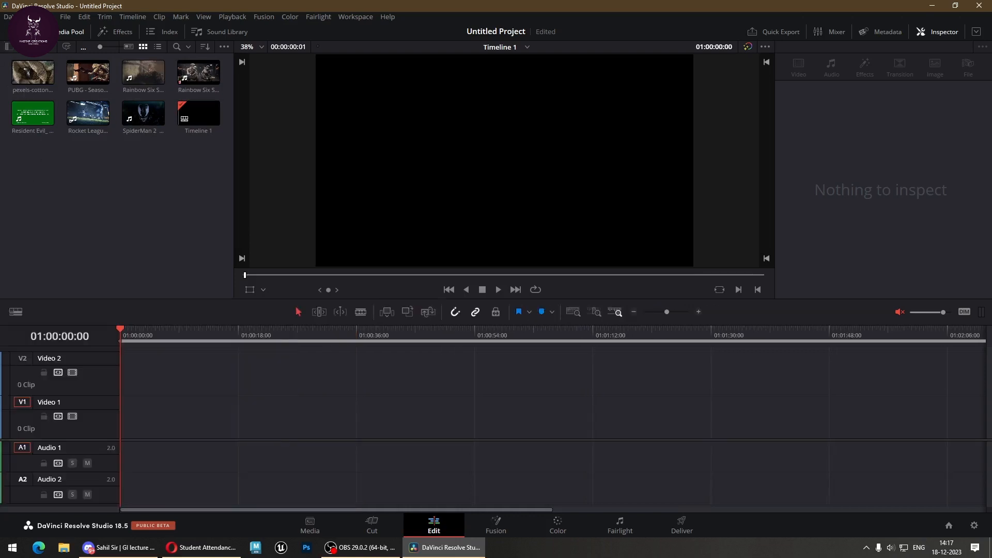
{"action": "left_click", "coordinate": [15, 32]}
{"action": "left_click", "coordinate": [16, 32]}
{"action": "left_click", "coordinate": [16, 32]}
{"action": "left_click", "coordinate": [16, 32]}
{"action": "left_click", "coordinate": [16, 32]}
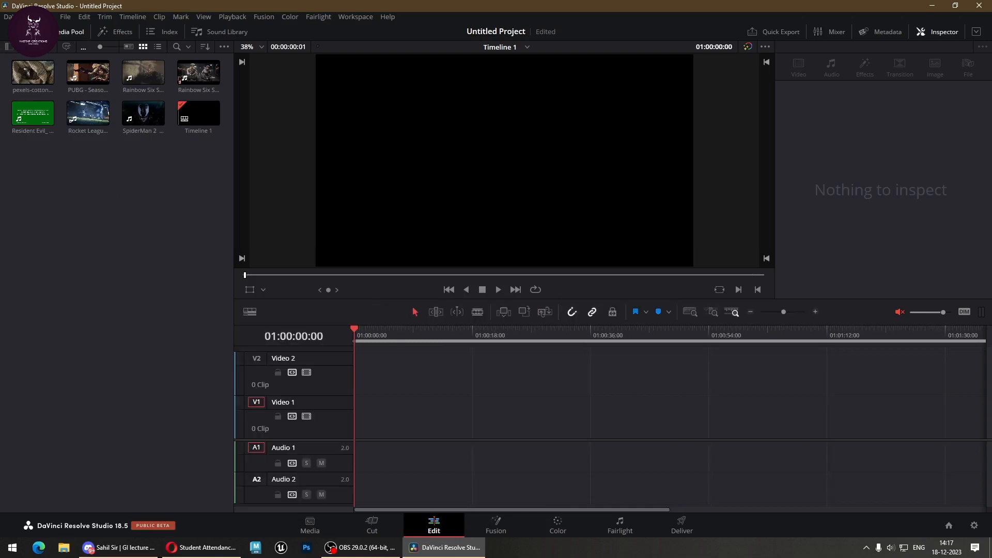
{"action": "left_click", "coordinate": [16, 32]}
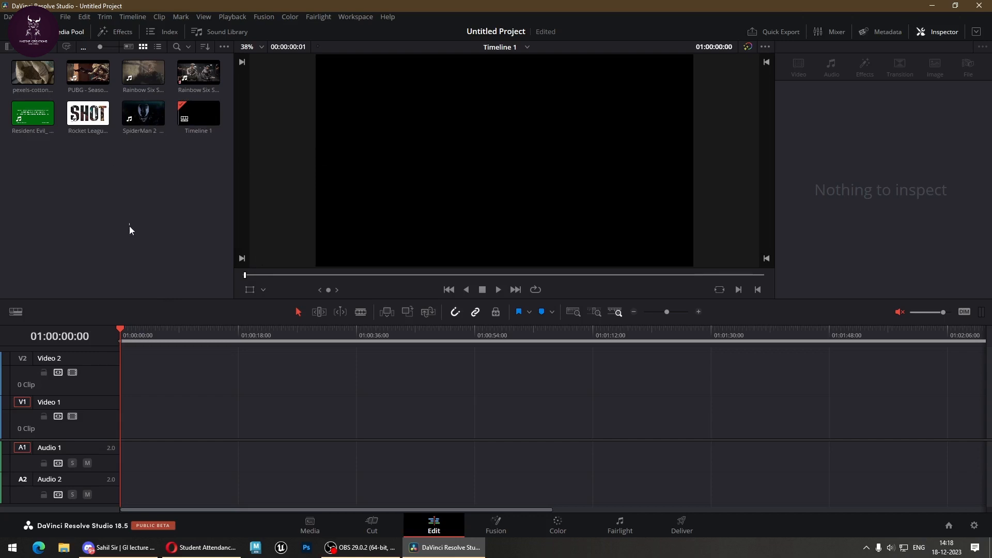
Scrub through the Rainbow Six Siege Playbook and Tournament clips in the viewer on the Media page.
{"action": "left_click", "coordinate": [310, 525]}
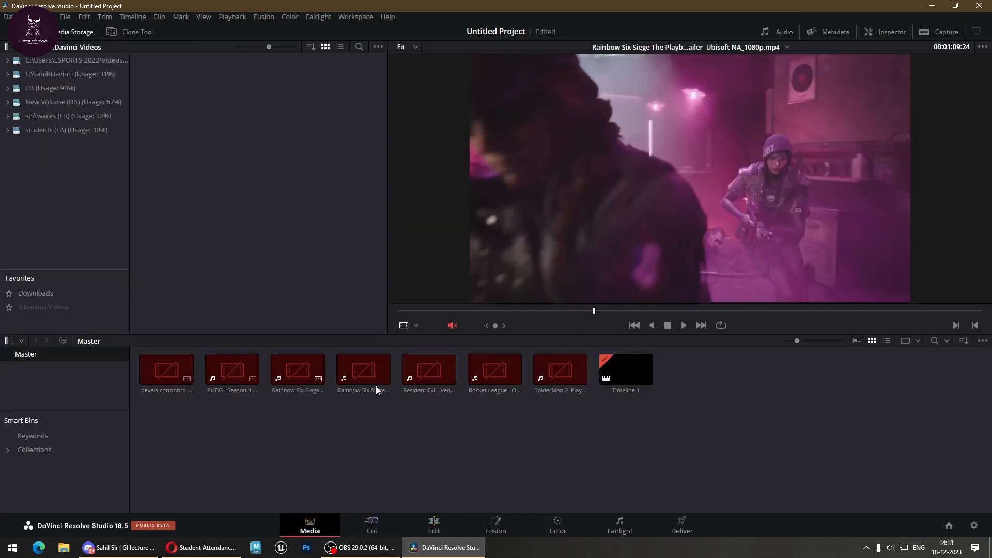
{"action": "left_click", "coordinate": [310, 387]}
{"action": "left_click_drag", "start_coordinate": [594, 311], "coordinate": [371, 320]}
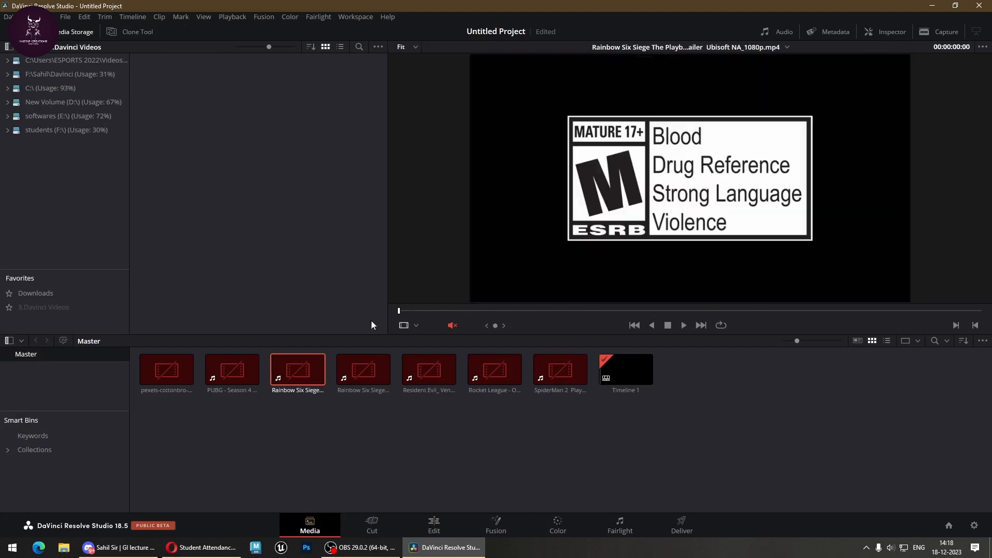
{"action": "left_click_drag", "start_coordinate": [539, 310], "coordinate": [635, 310]}
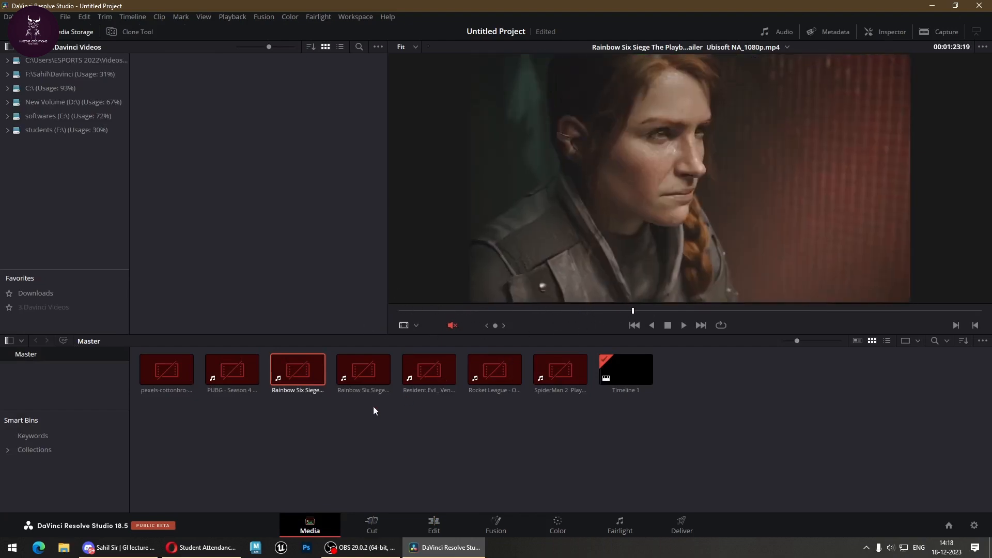
{"action": "left_click", "coordinate": [370, 379]}
{"action": "left_click_drag", "start_coordinate": [546, 311], "coordinate": [627, 309]}
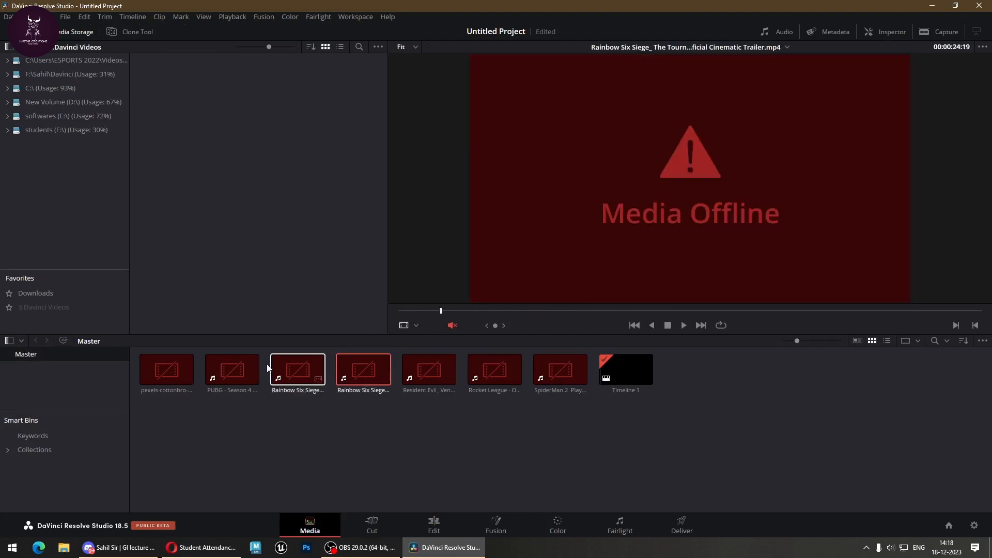
{"action": "left_click", "coordinate": [283, 365]}
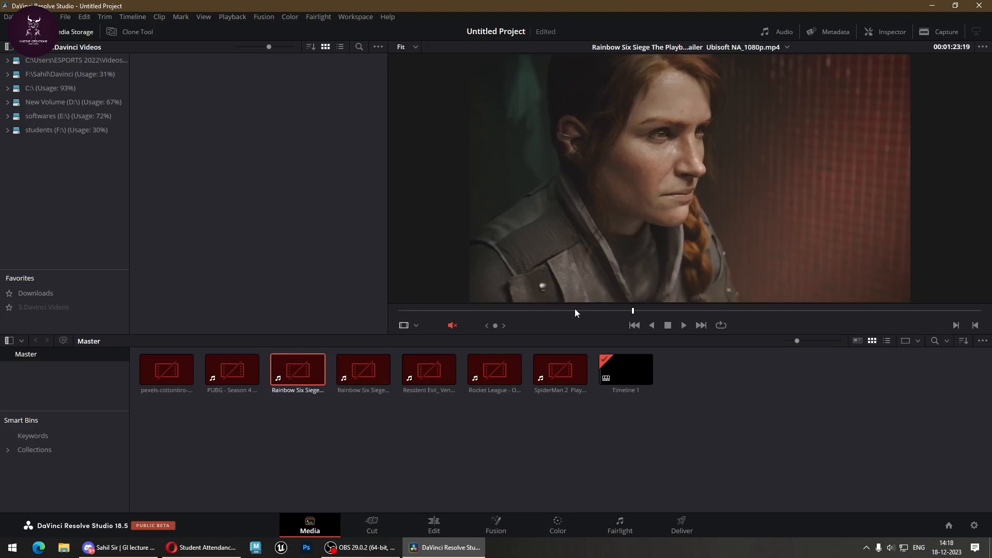
{"action": "left_click_drag", "start_coordinate": [574, 312], "coordinate": [602, 315]}
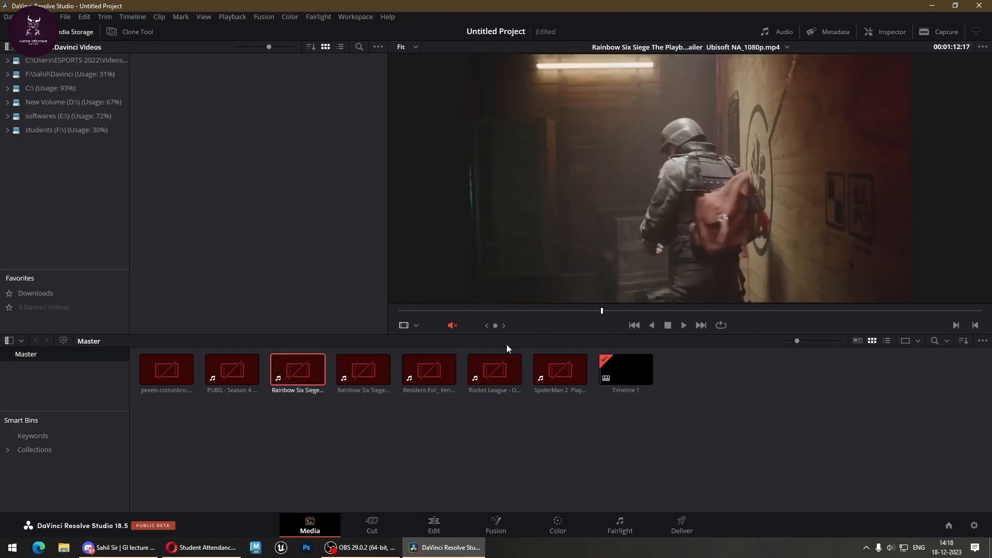
Check the clips on the Cut and Edit pages, and scrub the Rainbow Six Siege Playbook clip again on the Media page.
{"action": "left_click", "coordinate": [372, 524]}
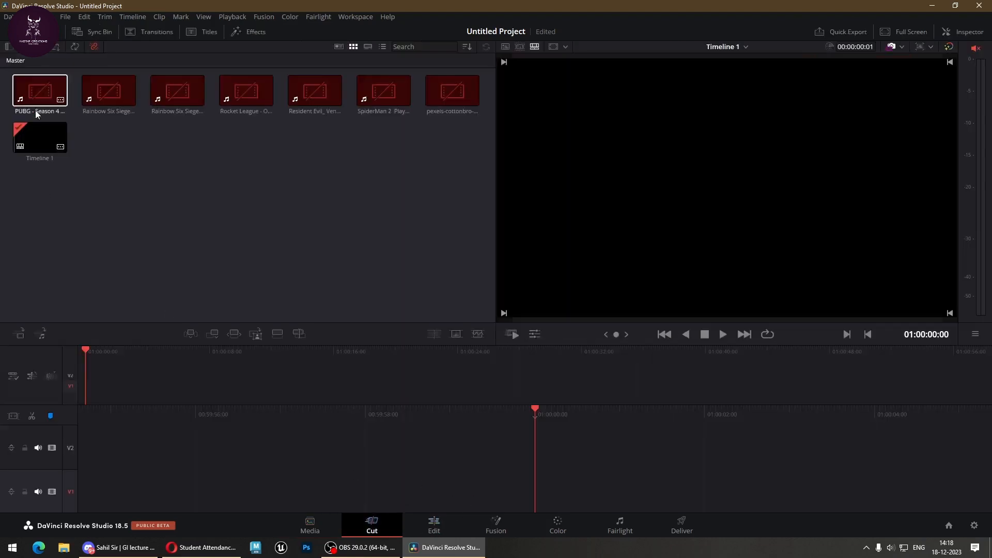
{"action": "left_click", "coordinate": [434, 525]}
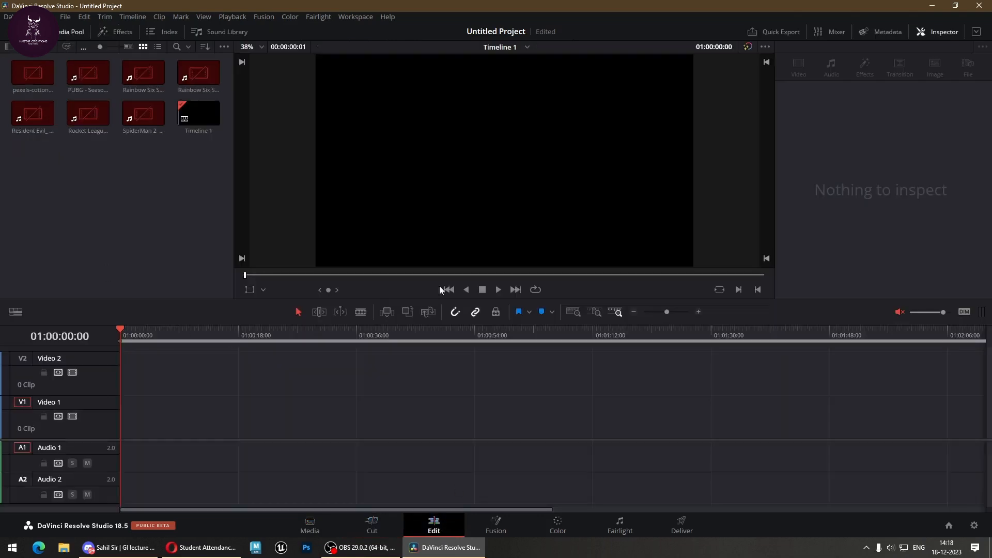
{"action": "left_click", "coordinate": [316, 528]}
{"action": "left_click", "coordinate": [363, 374]}
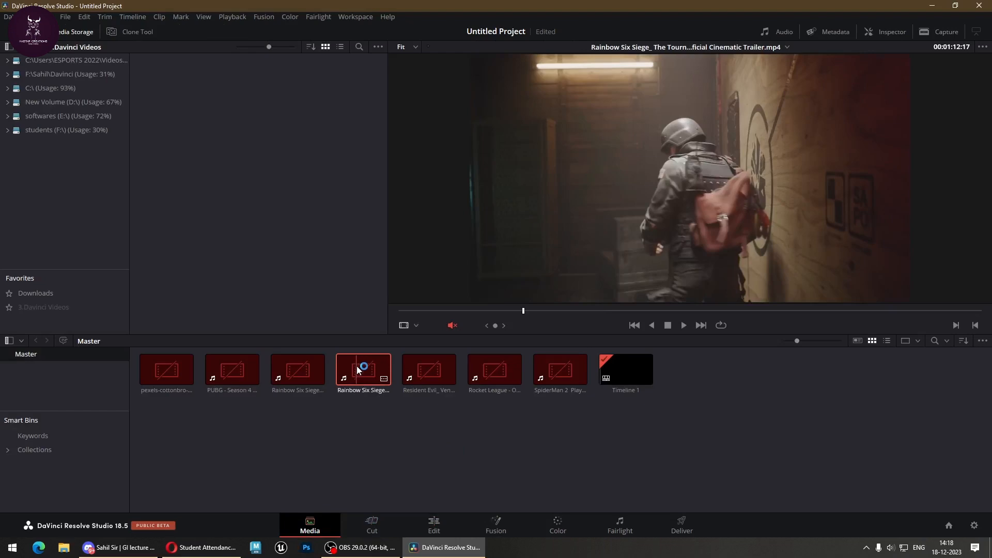
{"action": "left_click", "coordinate": [307, 370]}
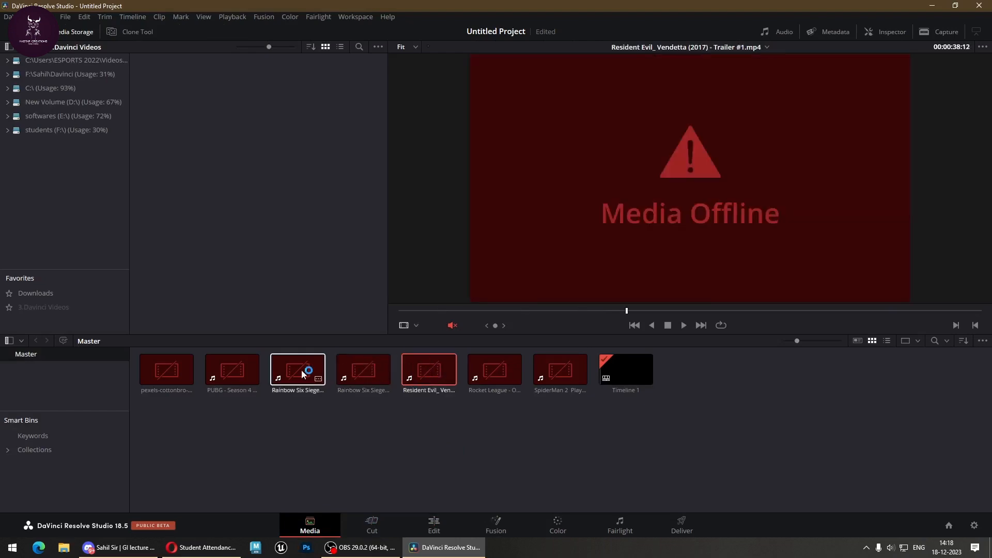
{"action": "left_click_drag", "start_coordinate": [540, 298], "coordinate": [472, 325]}
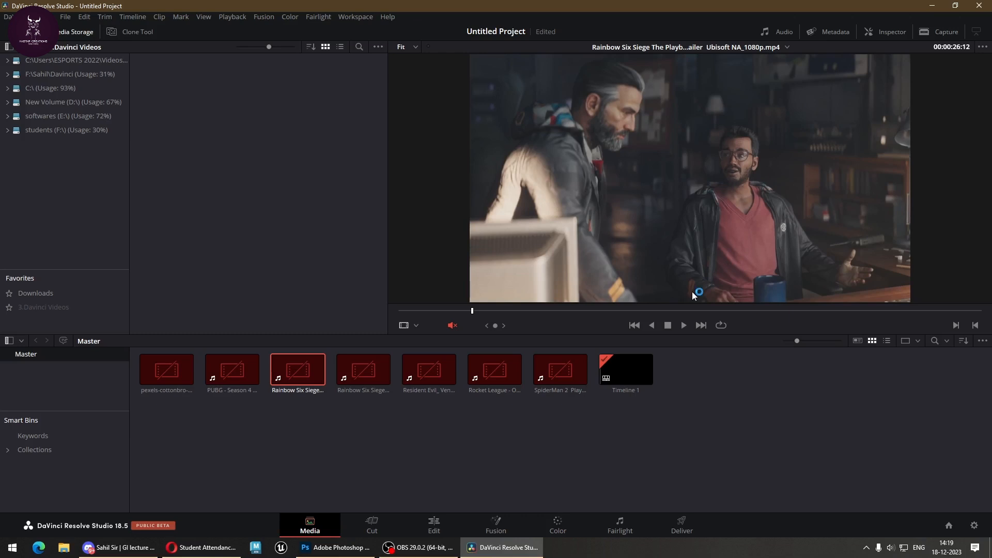
Switch to Adobe Photoshop and close it.
{"action": "left_click", "coordinate": [337, 549]}
{"action": "right_click", "coordinate": [337, 551]}
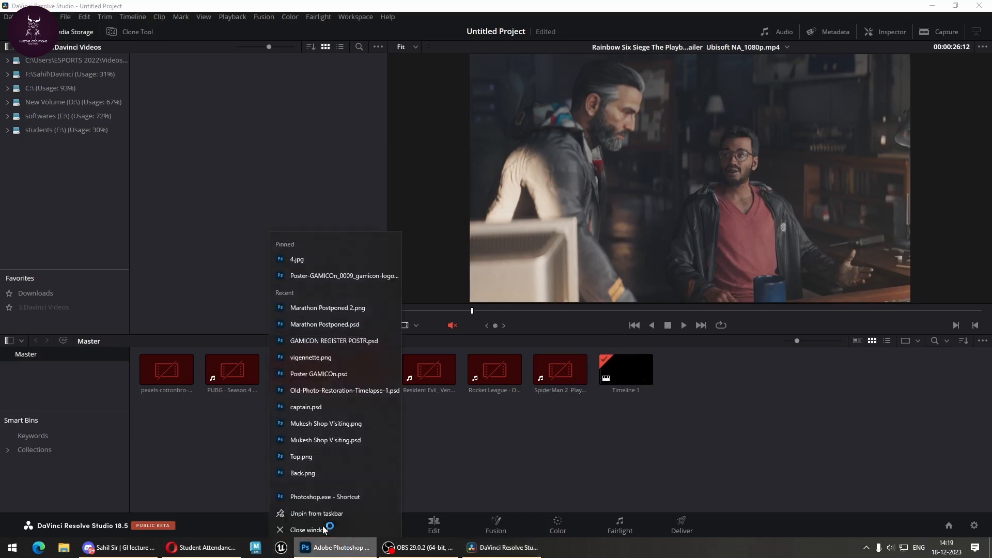
{"action": "left_click", "coordinate": [321, 526]}
{"action": "left_click", "coordinate": [411, 437]}
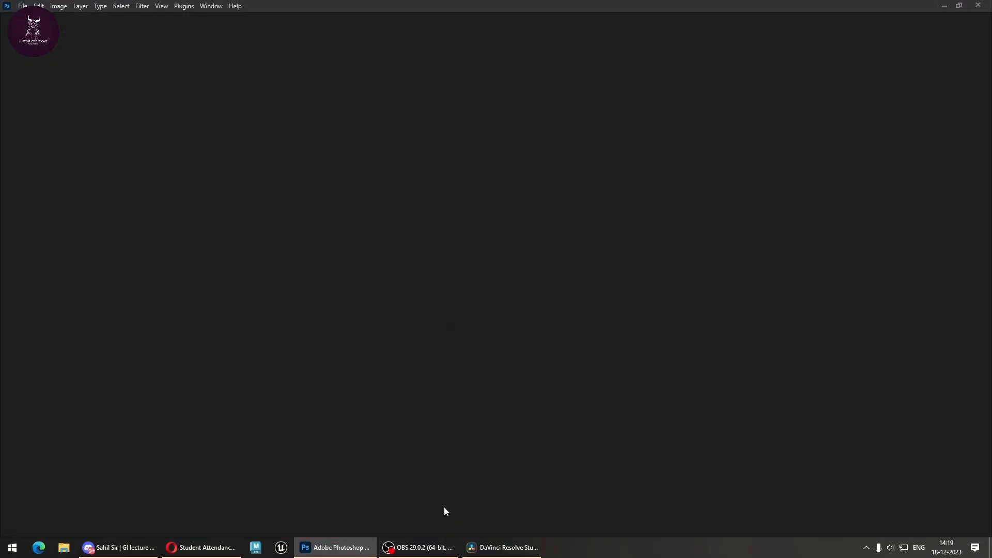
{"action": "left_click", "coordinate": [976, 5]}
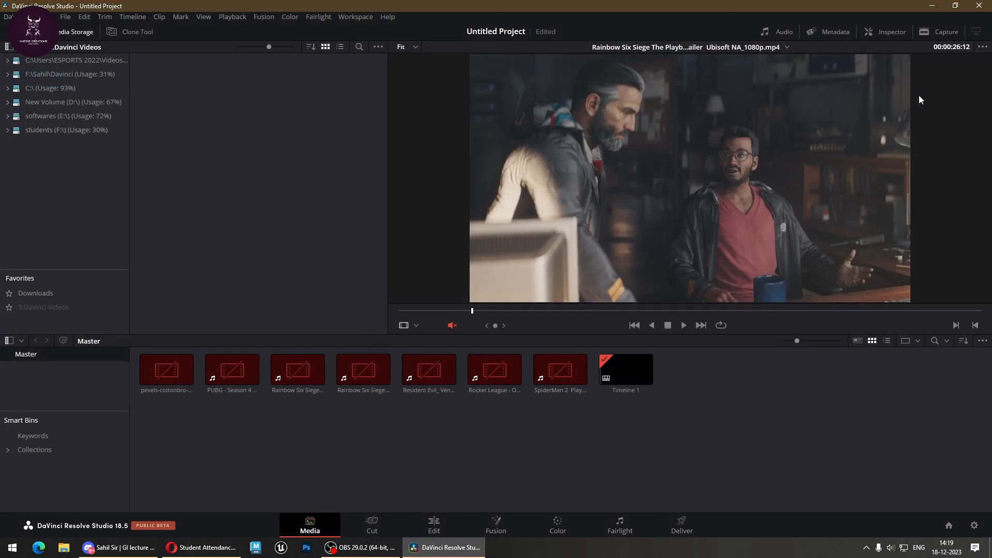
Check the clips on the Cut and Edit pages, close the H: drive's File Explorer window, and return to the Edit page.
{"action": "left_click", "coordinate": [382, 527]}
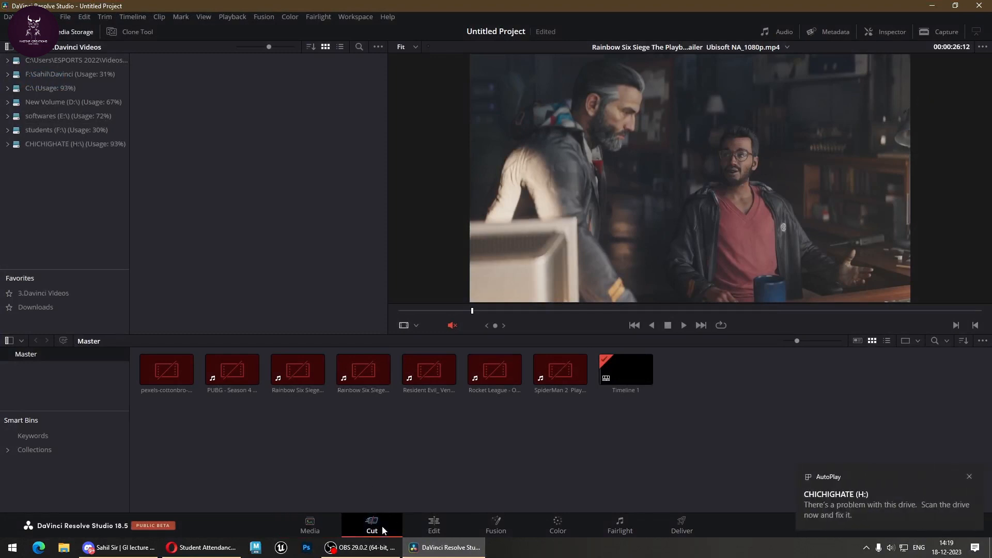
{"action": "left_click", "coordinate": [420, 525]}
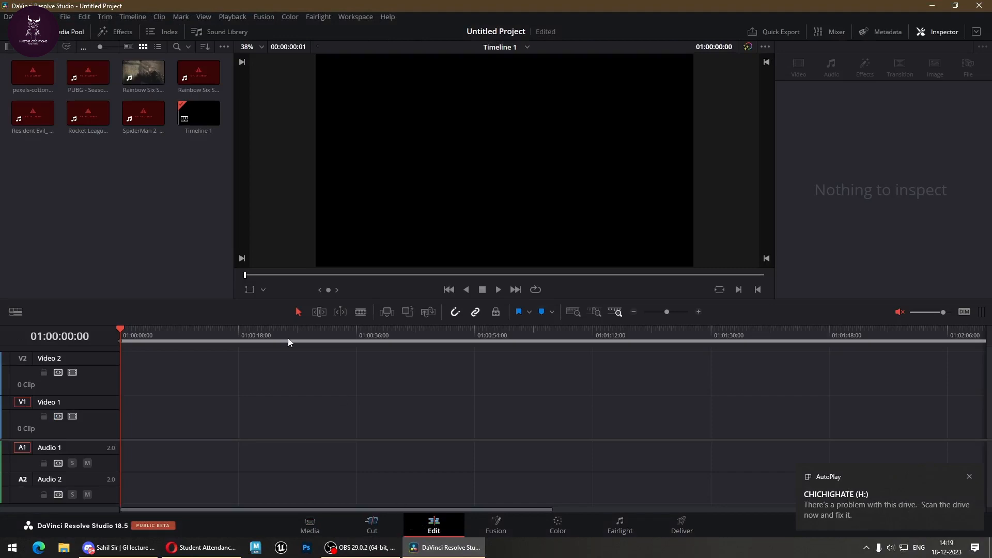
{"action": "left_click", "coordinate": [389, 532]}
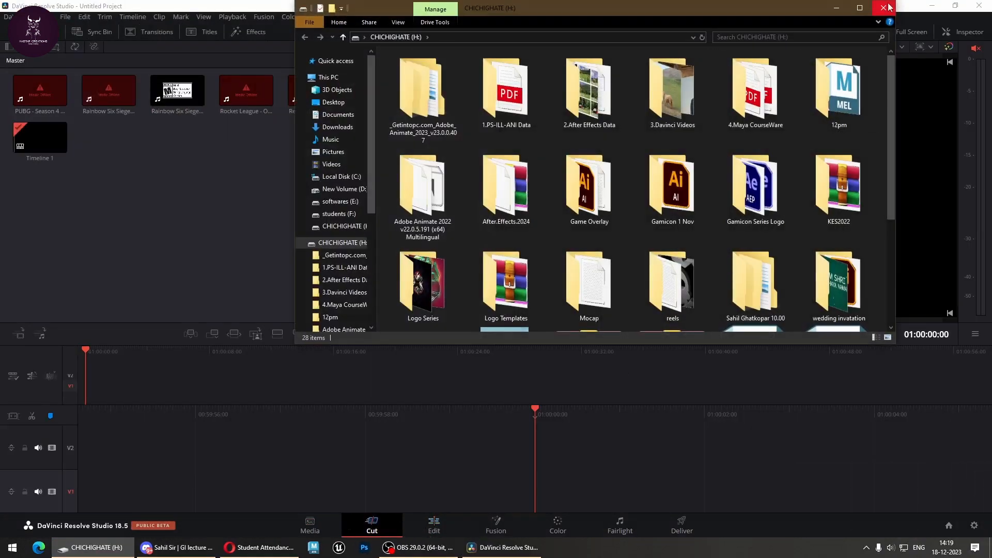
{"action": "left_click", "coordinate": [885, 7]}
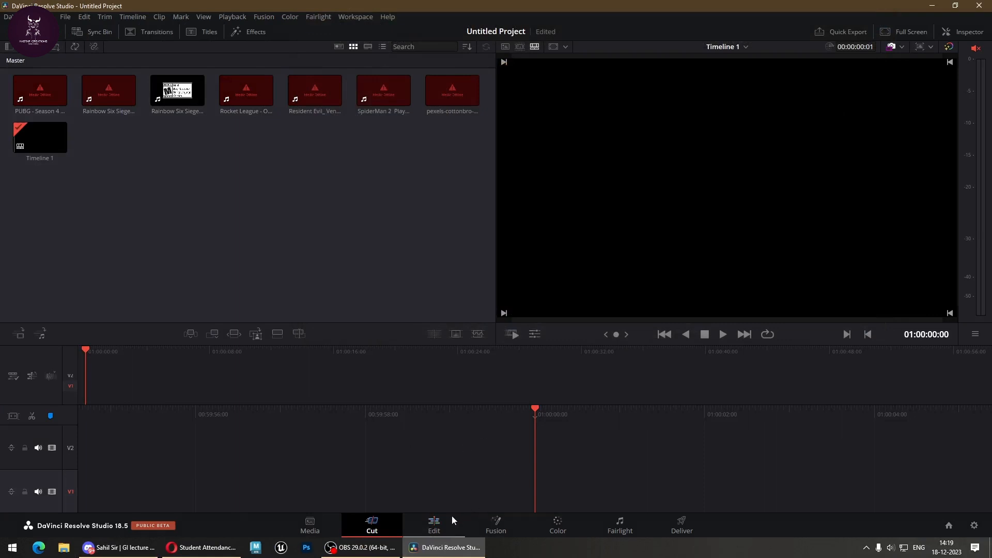
{"action": "left_click", "coordinate": [453, 518]}
{"action": "left_click_drag", "start_coordinate": [201, 199], "coordinate": [4, 83]}
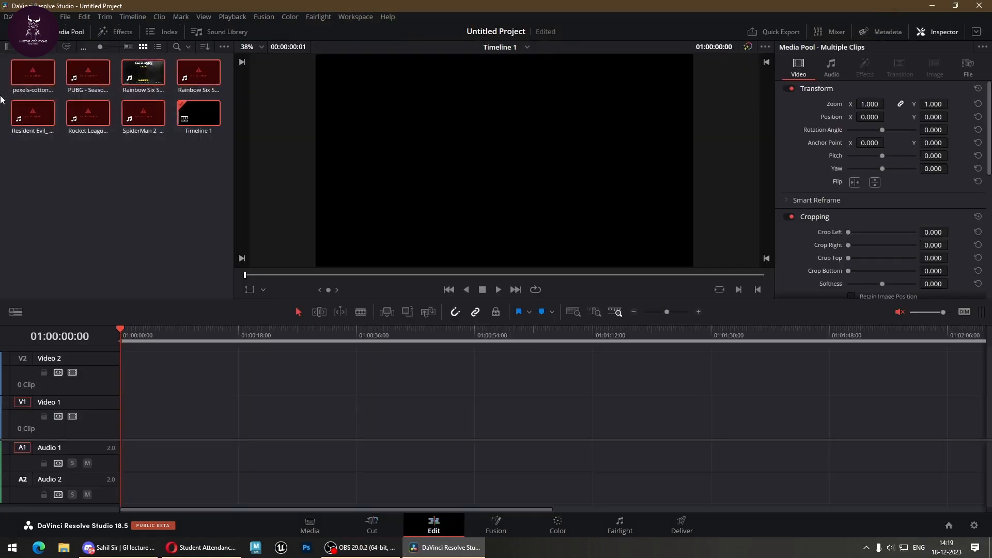
{"action": "left_click", "coordinate": [49, 154]}
{"action": "left_click", "coordinate": [47, 74]}
{"action": "left_click", "coordinate": [119, 203]}
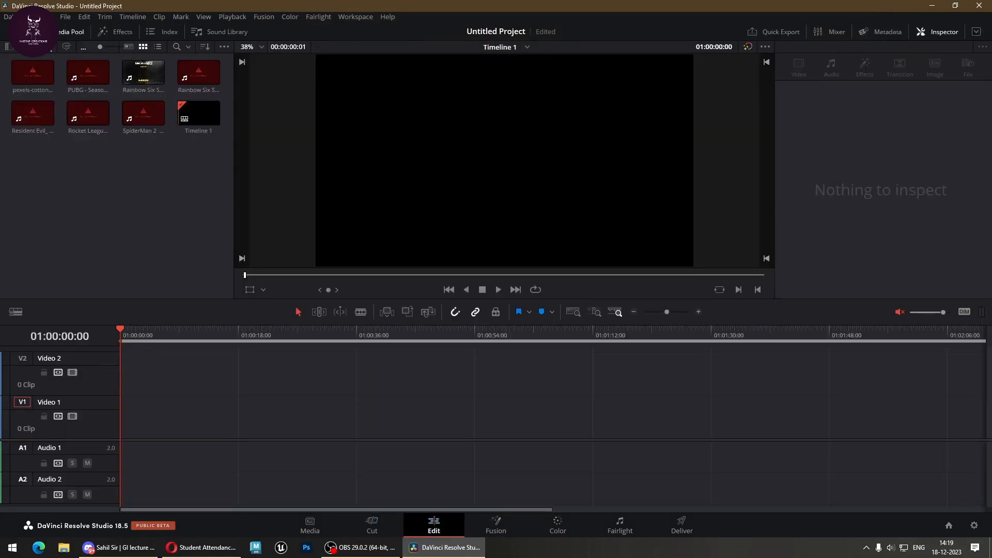
Try to relink the offline clips by locating the 3.Davinci Videos folder on the H: drive.
{"action": "left_click", "coordinate": [67, 47]}
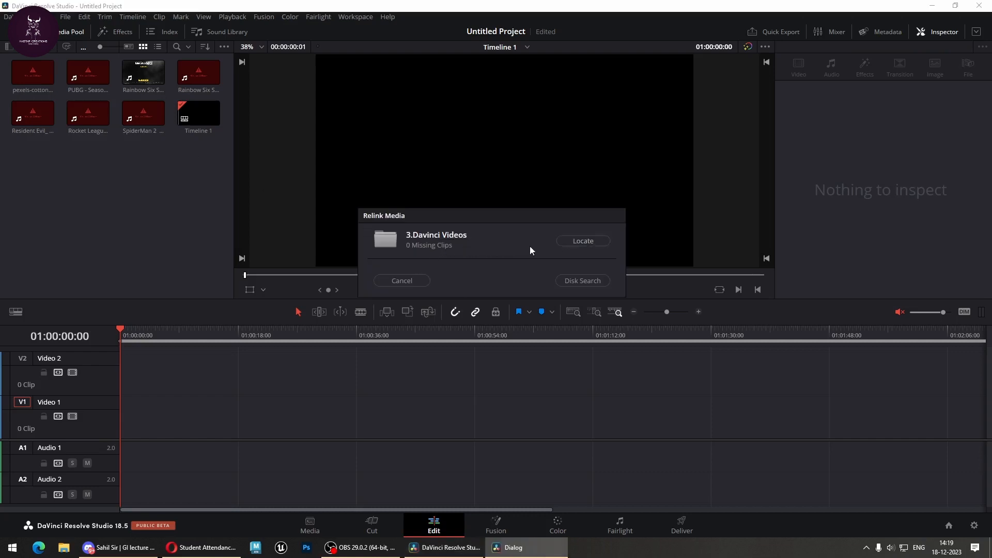
{"action": "left_click", "coordinate": [597, 243]}
{"action": "scroll", "coordinate": [394, 355], "scroll_direction": "down", "scroll_amount": 2}
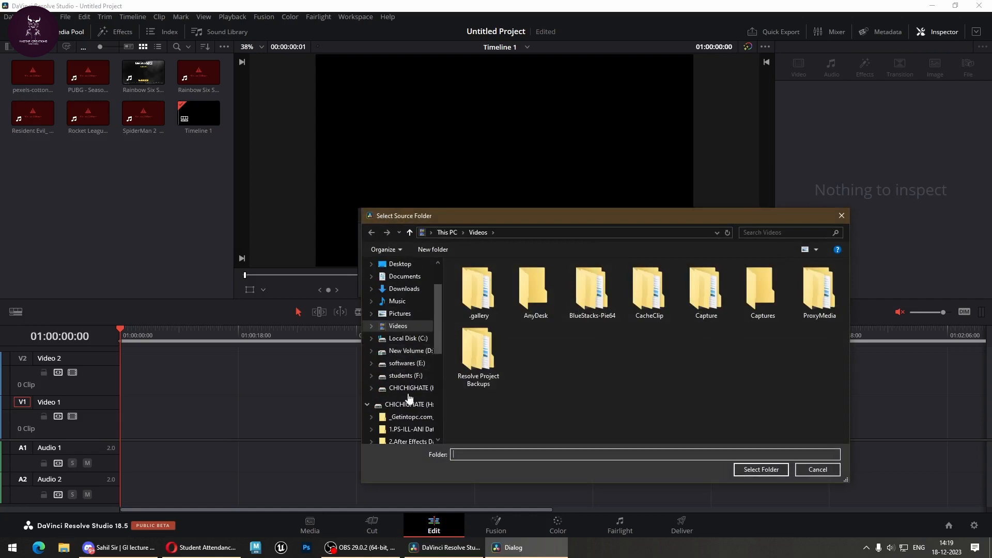
{"action": "left_click", "coordinate": [410, 387]}
{"action": "left_click", "coordinate": [493, 312]}
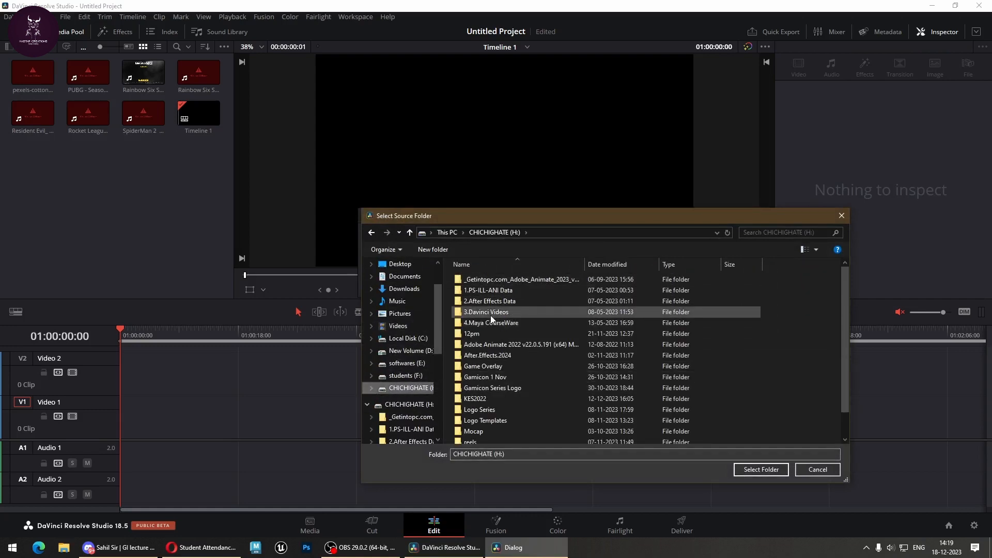
{"action": "left_click", "coordinate": [760, 470]}
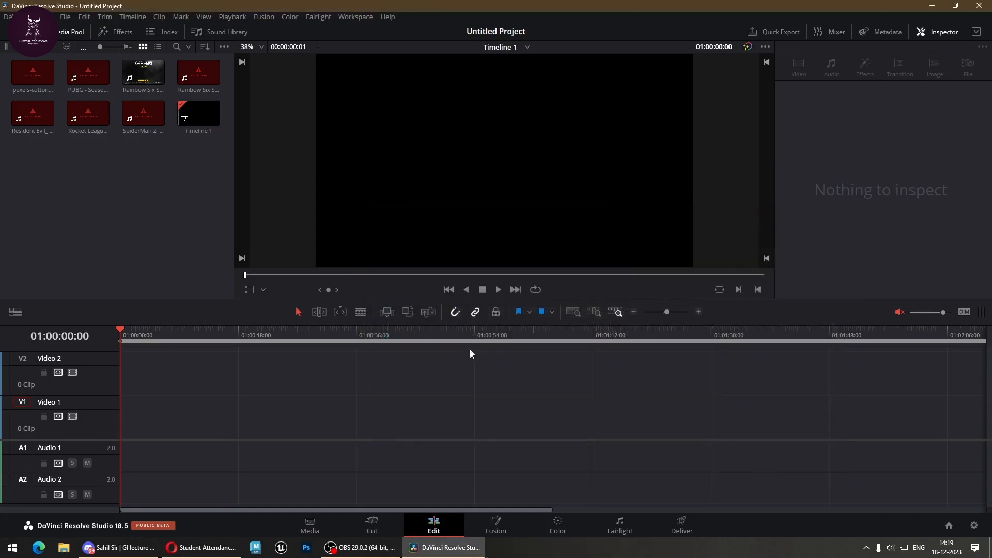
Check the clips on the Cut, Media and Edit pages, previewing the SpiderMan 2, Rocket League, PUBG and pexels clips.
{"action": "left_click", "coordinate": [371, 524]}
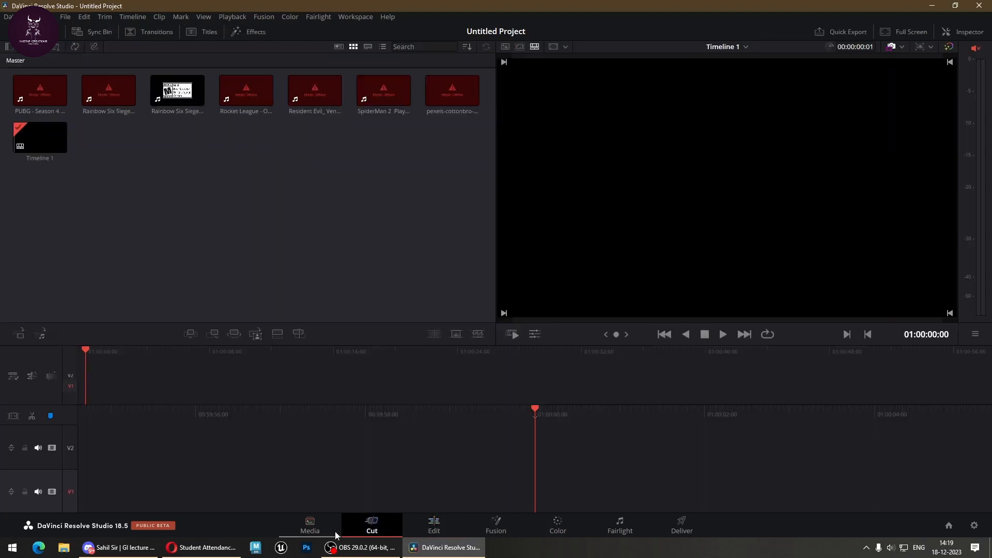
{"action": "left_click", "coordinate": [326, 530]}
{"action": "left_click", "coordinate": [433, 527]}
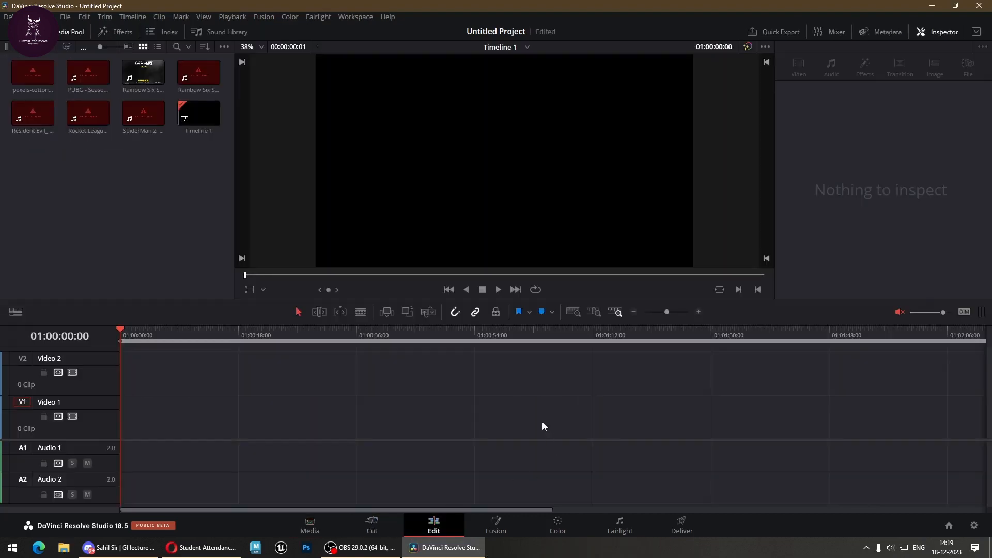
{"action": "left_click", "coordinate": [140, 116]}
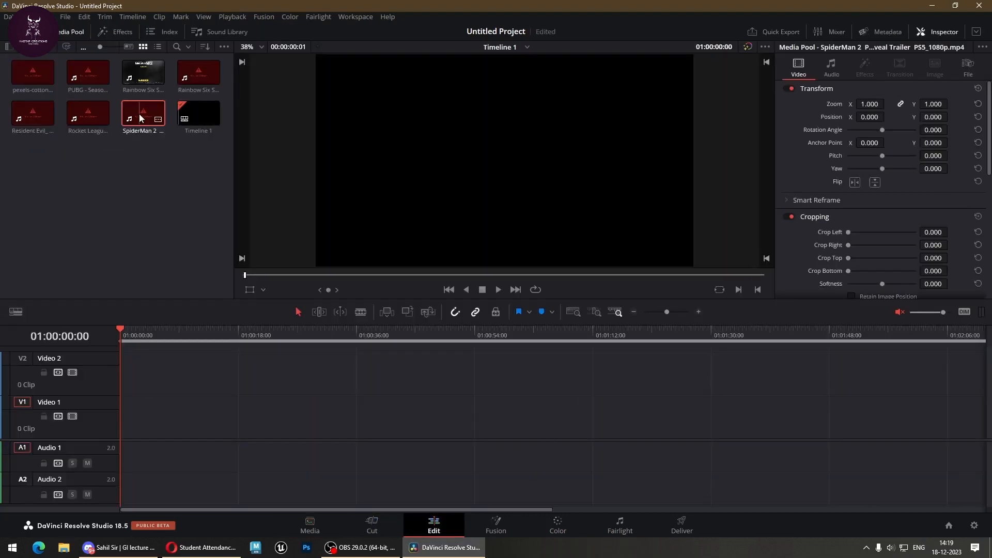
{"action": "left_click", "coordinate": [88, 114]}
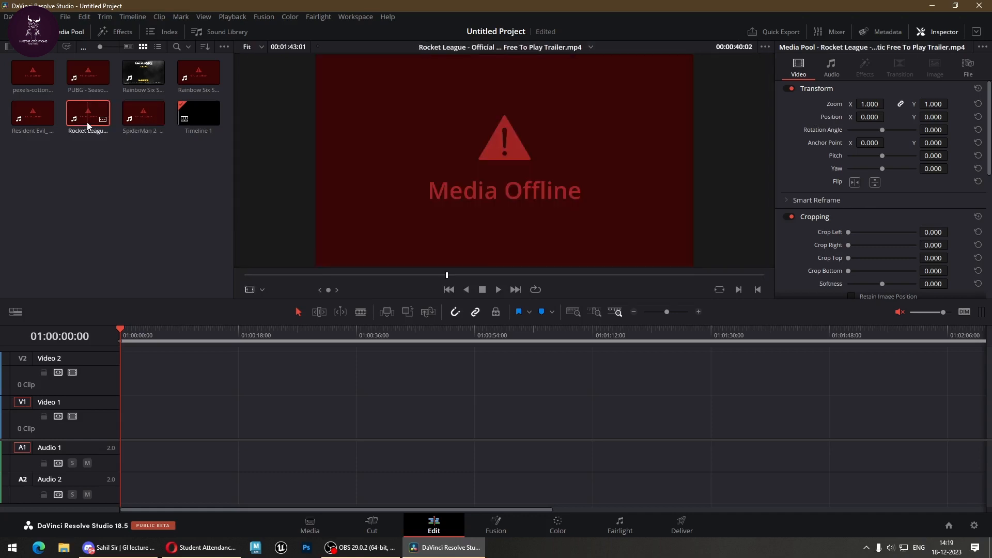
{"action": "left_click", "coordinate": [88, 75]}
{"action": "left_click", "coordinate": [36, 72]}
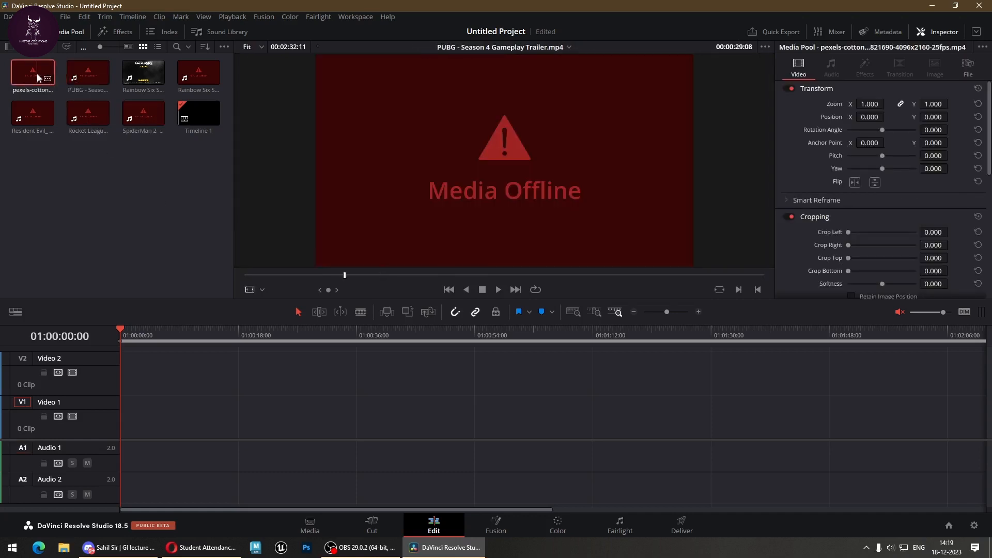
{"action": "left_click", "coordinate": [54, 51]}
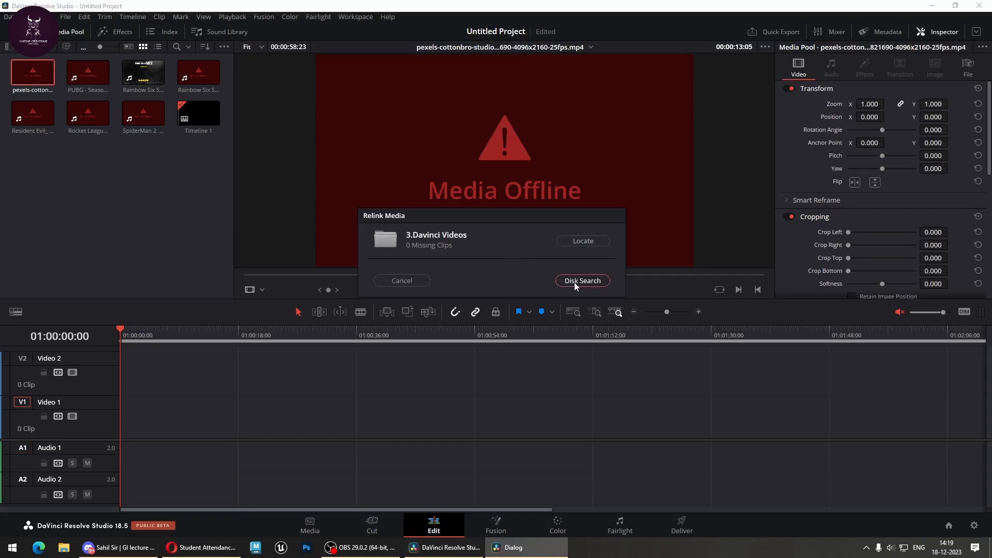
{"action": "left_click", "coordinate": [423, 280]}
{"action": "left_click", "coordinate": [111, 209]}
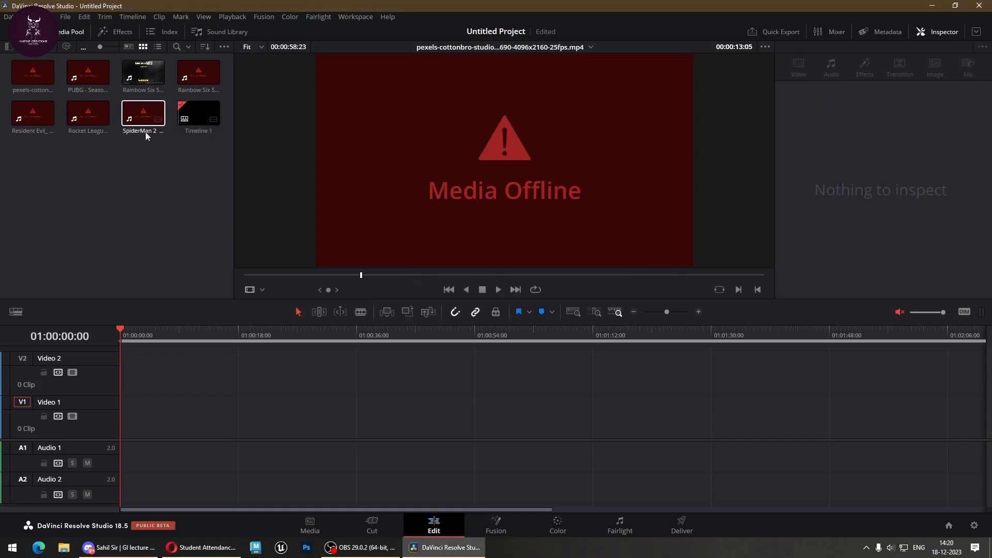
Try to relink the offline pexels clip on the Media page to the 3.Davinci Videos folder on the H: drive.
{"action": "left_click", "coordinate": [310, 525]}
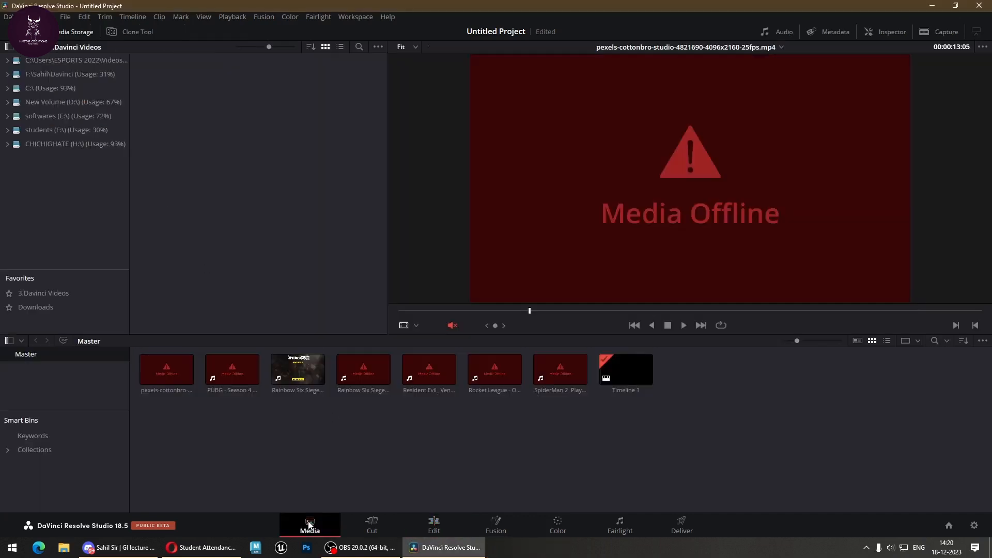
{"action": "left_click", "coordinate": [166, 380]}
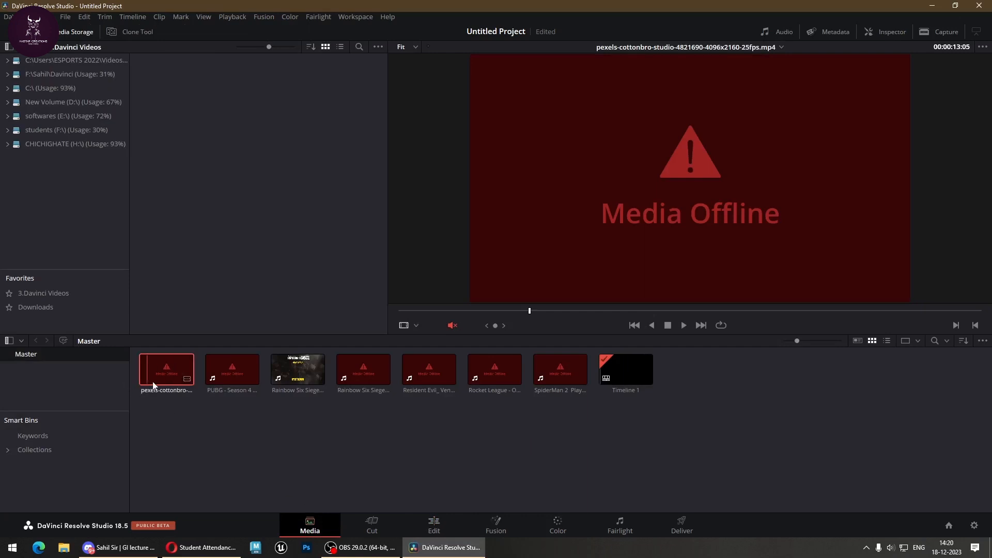
{"action": "right_click", "coordinate": [161, 380]}
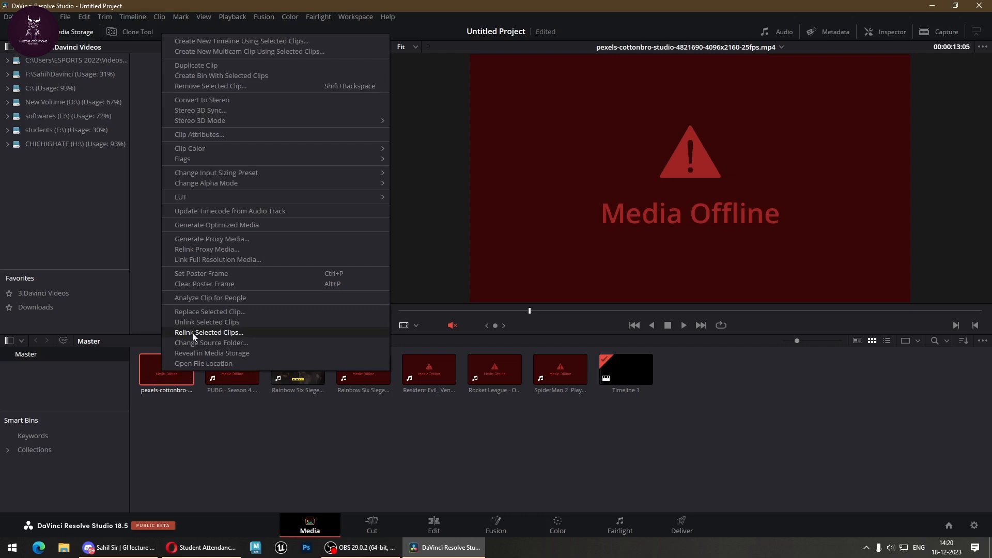
{"action": "left_click", "coordinate": [240, 335]}
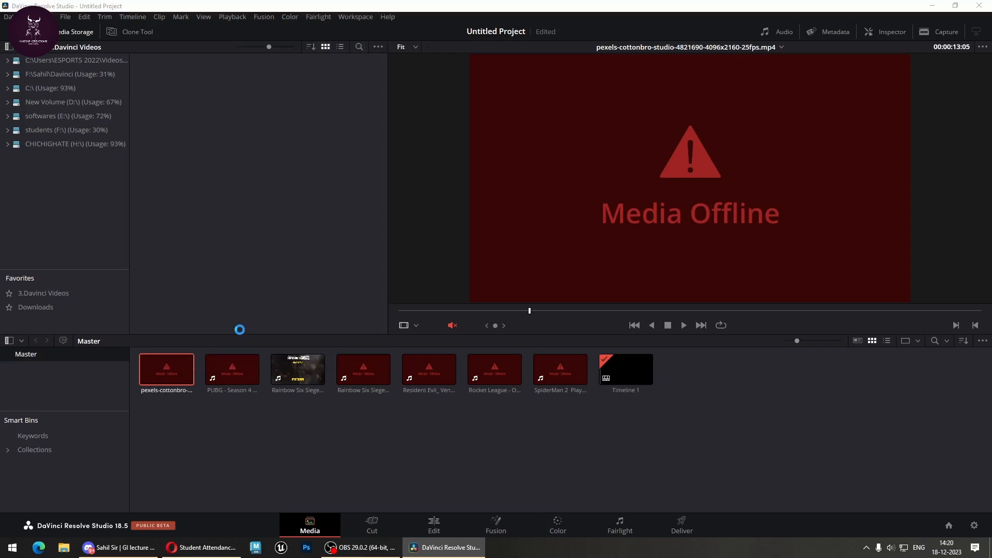
{"action": "left_click", "coordinate": [41, 201]}
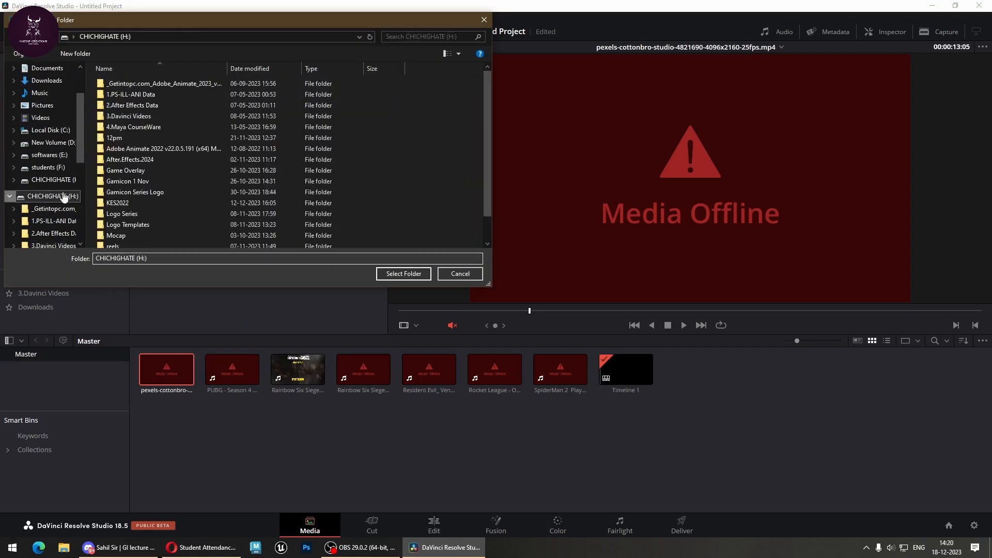
{"action": "scroll", "coordinate": [204, 206], "scroll_direction": "down", "scroll_amount": 1}
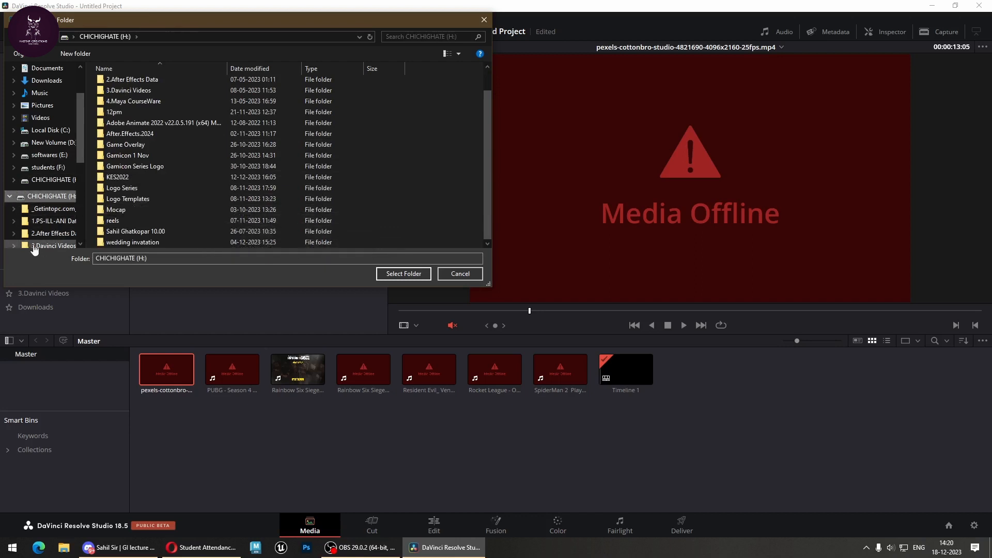
{"action": "scroll", "coordinate": [136, 114], "scroll_direction": "up", "scroll_amount": 1}
{"action": "double_click", "coordinate": [135, 118]}
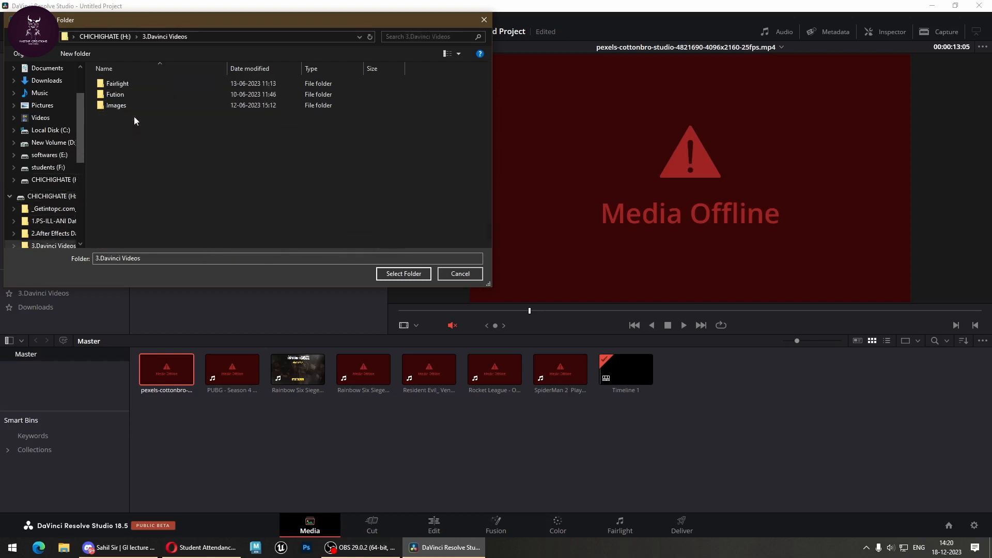
{"action": "left_click", "coordinate": [403, 273]}
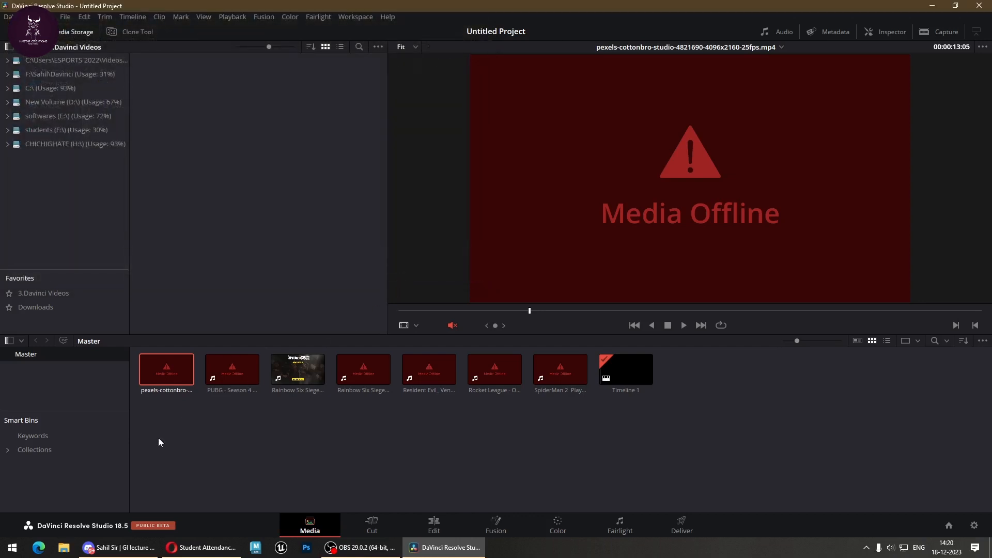
Retry relinking the selected pexels clip by choosing the 3.Davinci Videos folder from the H: drive's folder list.
{"action": "right_click", "coordinate": [229, 441]}
{"action": "left_click", "coordinate": [205, 440]}
{"action": "left_click", "coordinate": [166, 369]}
{"action": "right_click", "coordinate": [175, 370]}
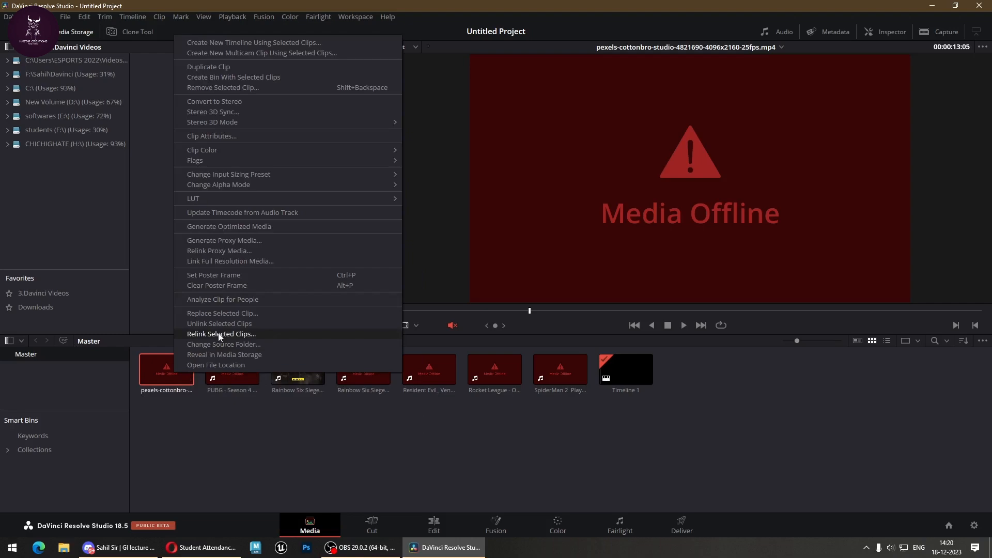
{"action": "left_click", "coordinate": [219, 334]}
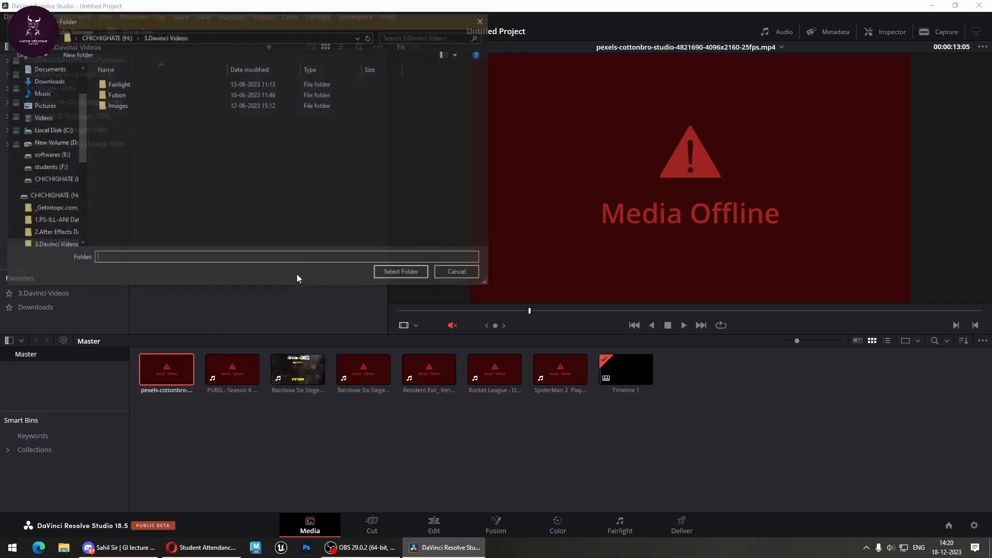
{"action": "left_click", "coordinate": [37, 199]}
{"action": "left_click", "coordinate": [137, 115]}
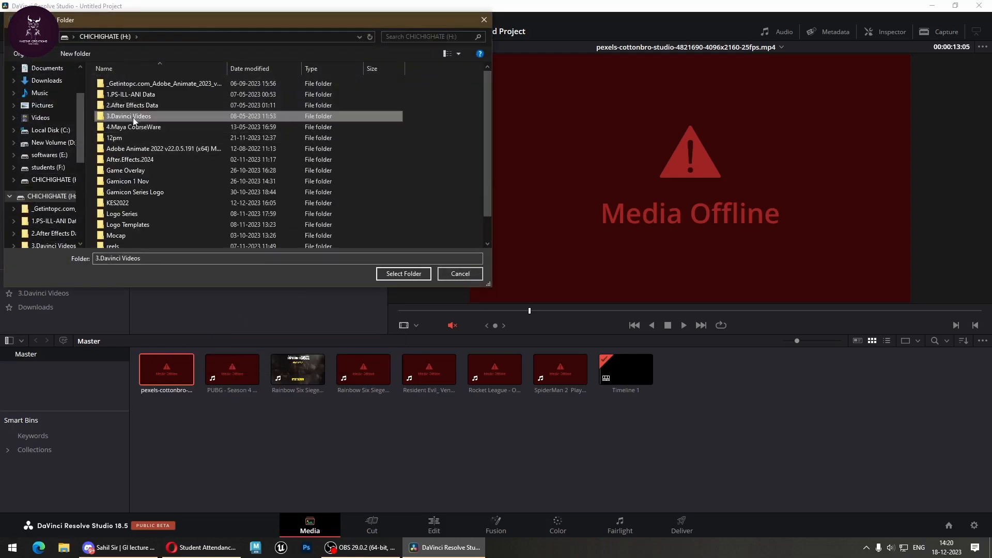
{"action": "left_click", "coordinate": [404, 273]}
{"action": "right_click", "coordinate": [528, 395]}
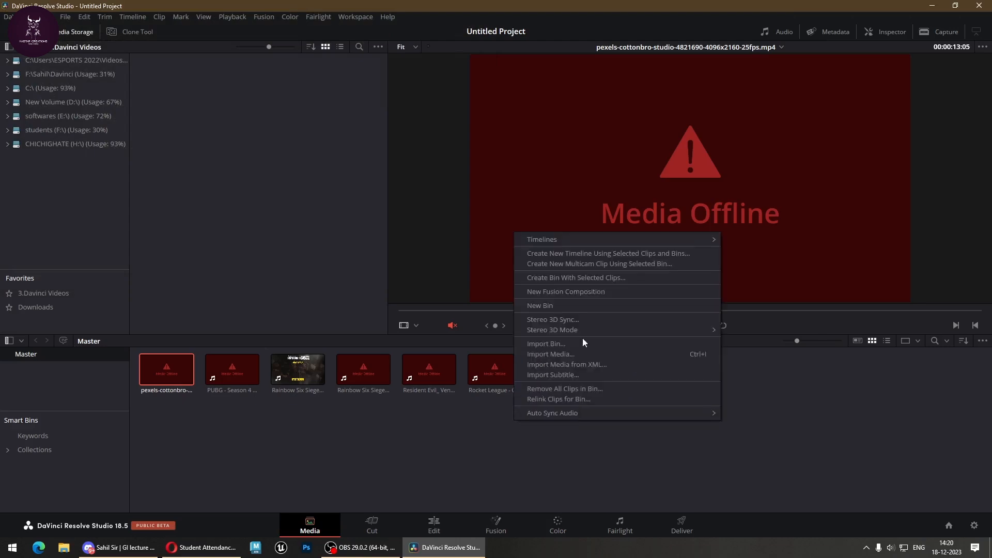
{"action": "left_click", "coordinate": [452, 458]}
{"action": "right_click", "coordinate": [467, 455]}
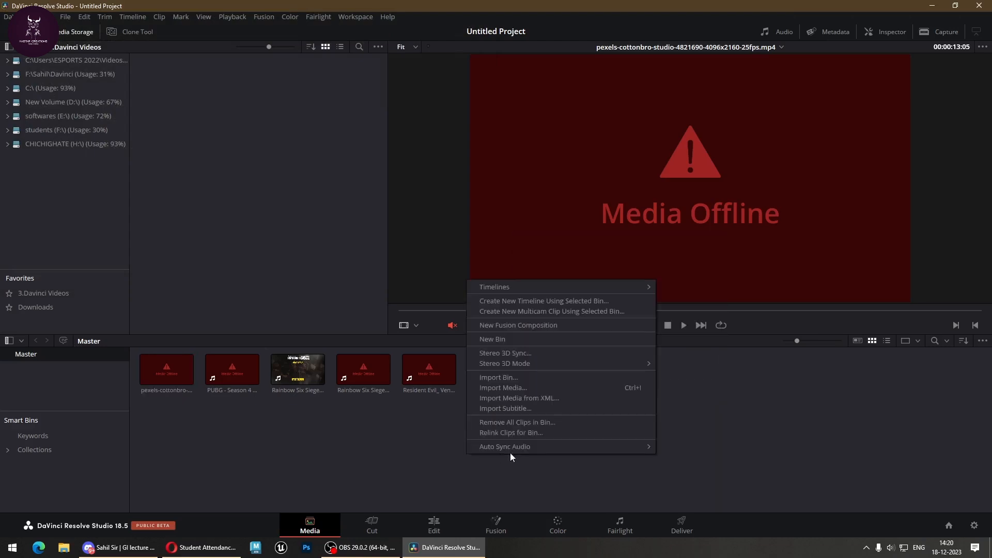
{"action": "left_click", "coordinate": [384, 458]}
Try the offline Resident Evil_ Vendetta clip on the Edit page's timeline, and delete it from the timeline.
{"action": "left_click", "coordinate": [372, 525]}
{"action": "left_click", "coordinate": [434, 526]}
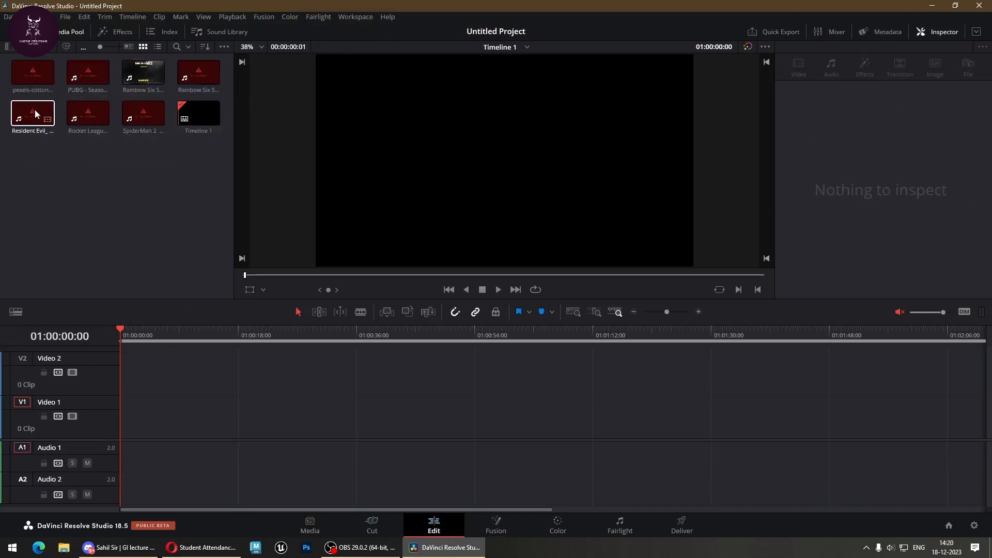
{"action": "left_click_drag", "start_coordinate": [35, 110], "coordinate": [299, 434]}
{"action": "left_click_drag", "start_coordinate": [481, 427], "coordinate": [501, 451]}
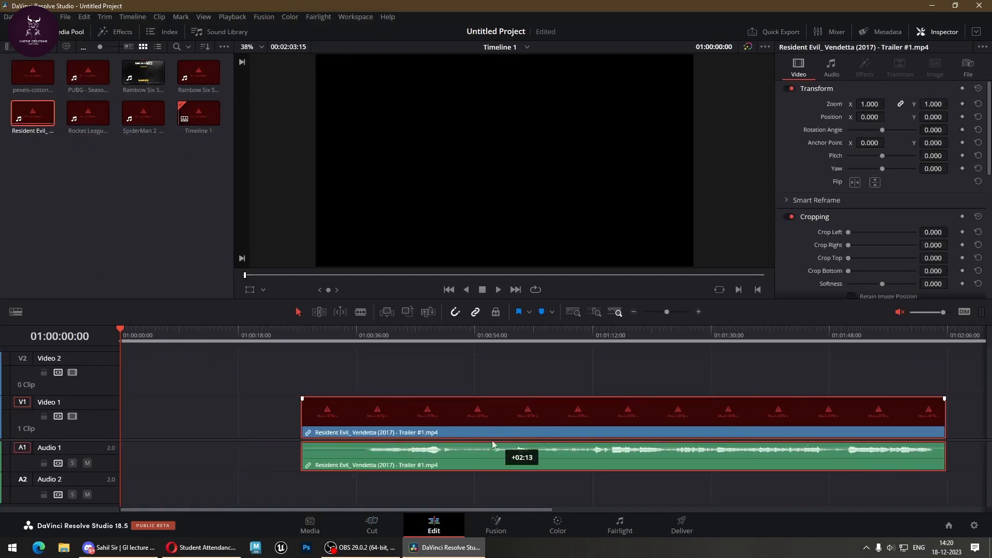
{"action": "key", "text": "Delete"}
Compare the state of the clips on the Cut and Media pages.
{"action": "left_click", "coordinate": [356, 527]}
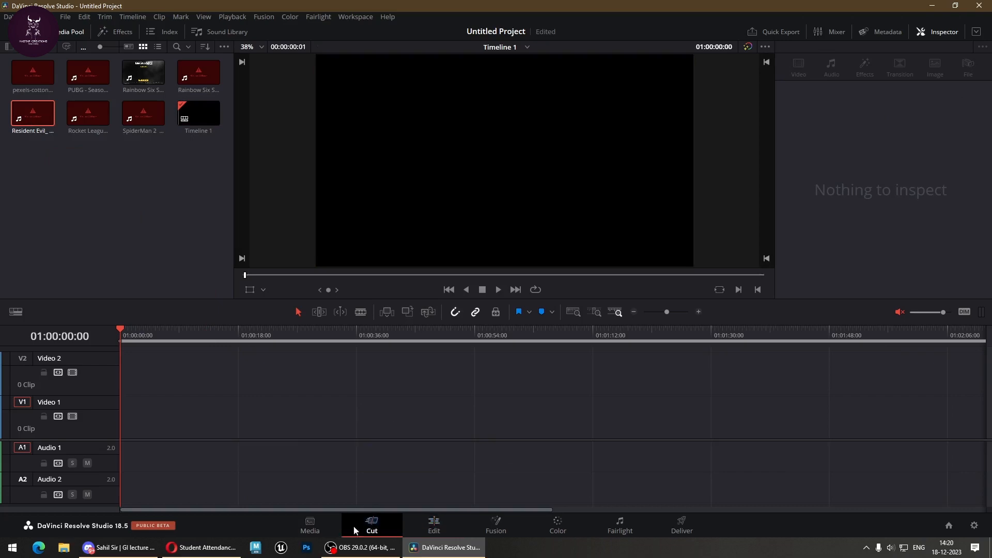
{"action": "left_click", "coordinate": [314, 526]}
{"action": "left_click", "coordinate": [354, 526]}
{"action": "left_click", "coordinate": [312, 524]}
{"action": "left_click", "coordinate": [355, 527]}
{"action": "left_click", "coordinate": [308, 530]}
{"action": "left_click", "coordinate": [364, 532]}
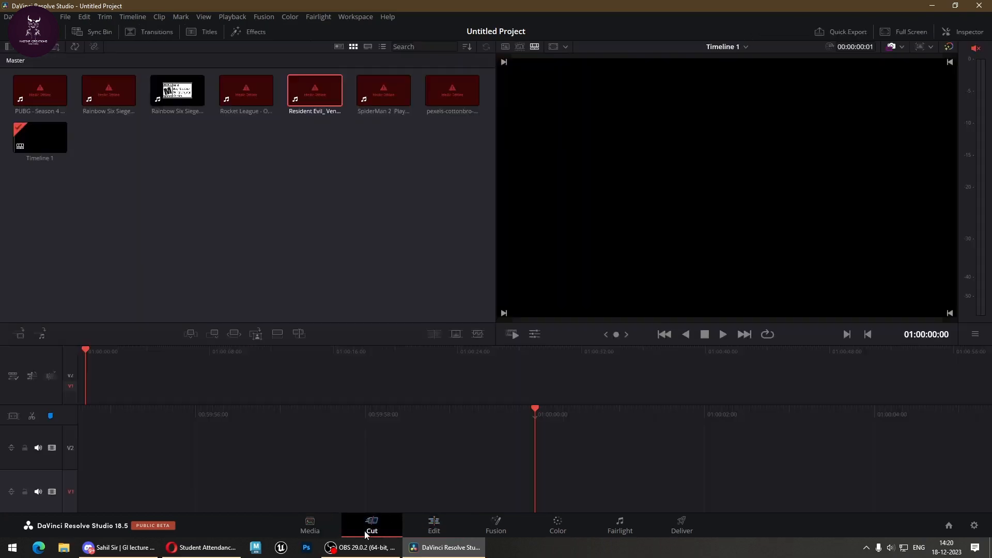
{"action": "left_click", "coordinate": [333, 530]}
{"action": "right_click", "coordinate": [418, 501]}
{"action": "left_click", "coordinate": [223, 197]}
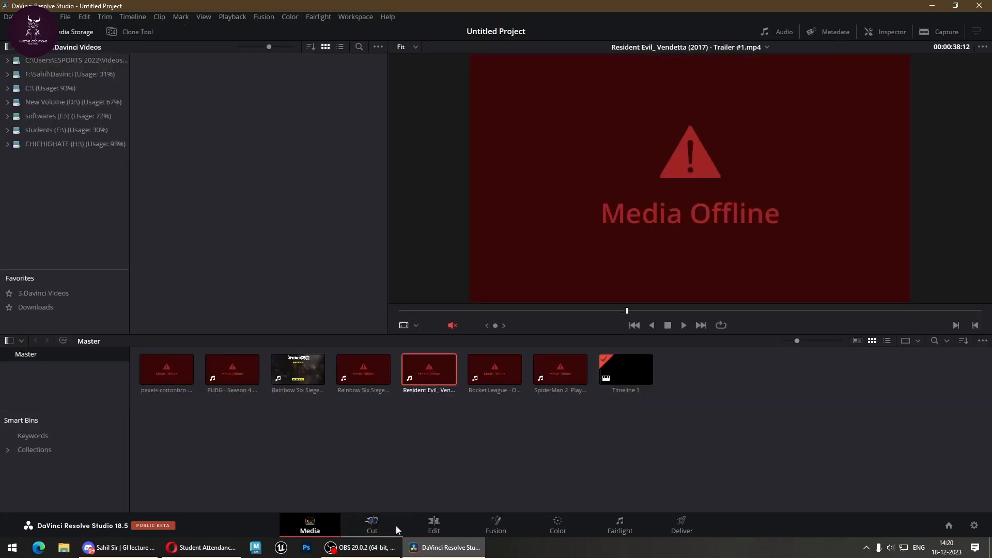
Delete all the clips and Timeline 1 from the media pool on the Edit page.
{"action": "left_click", "coordinate": [434, 527]}
{"action": "left_click_drag", "start_coordinate": [216, 226], "coordinate": [4, 89]}
{"action": "key", "text": "Delete"}
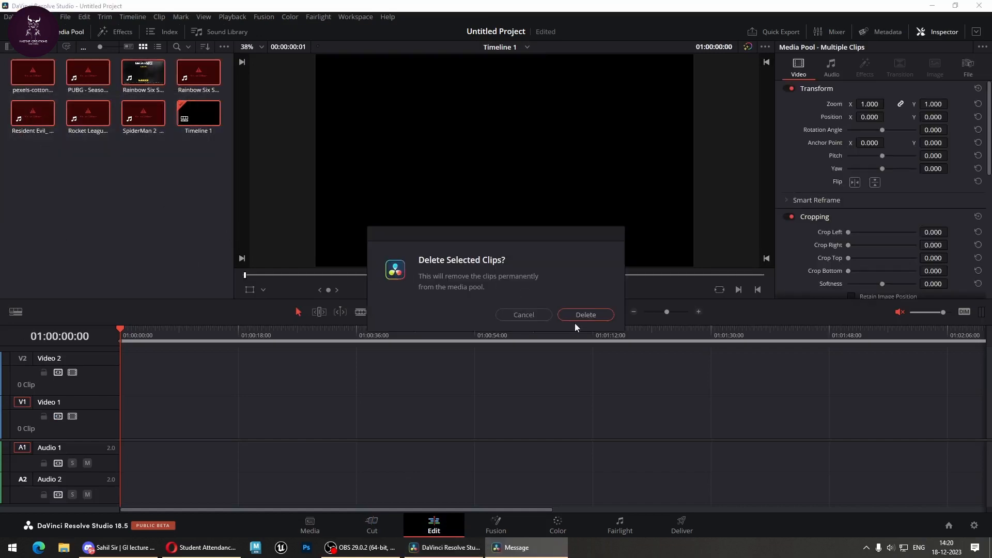
{"action": "left_click", "coordinate": [578, 316]}
On the Media page, add six clips, AC montage 2021.mp4 through Character Selection, from the H: drive's 3.Davinci Videos folder to the media pool.
{"action": "left_click", "coordinate": [382, 521]}
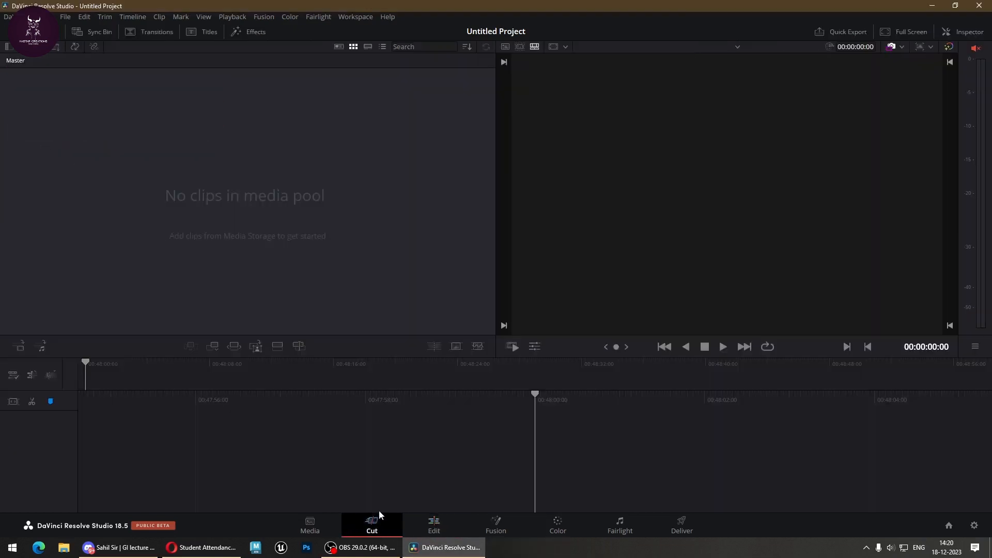
{"action": "left_click", "coordinate": [310, 524]}
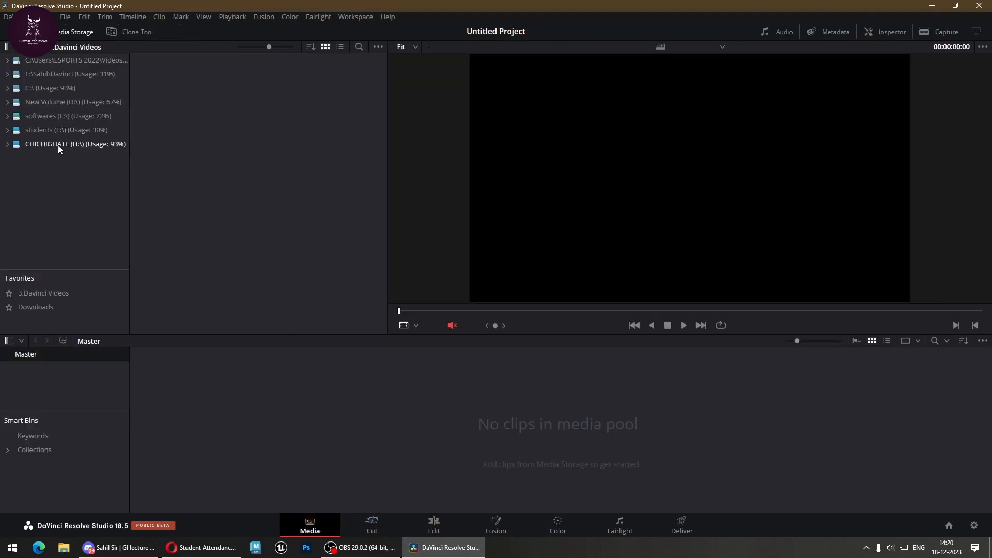
{"action": "left_click", "coordinate": [77, 144]}
{"action": "double_click", "coordinate": [165, 138]}
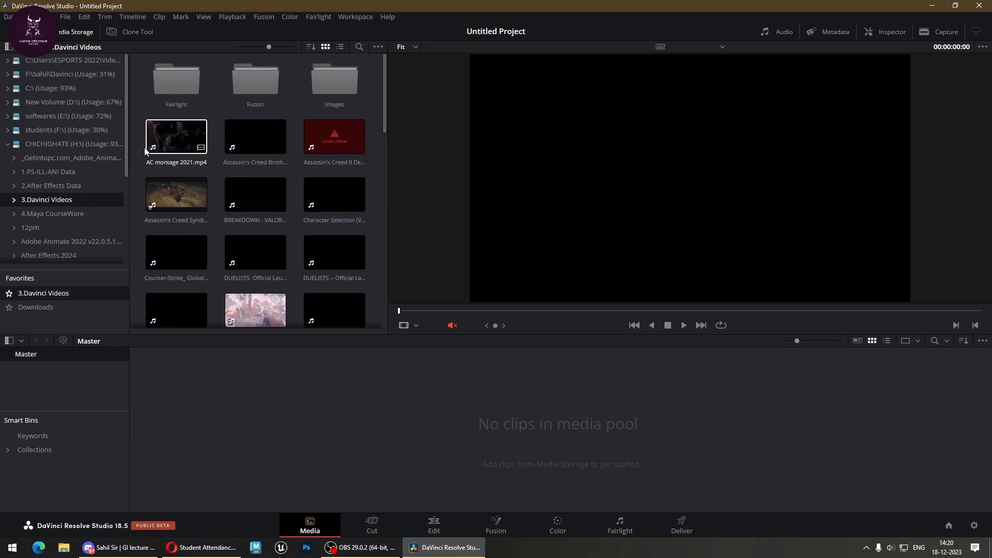
{"action": "left_click", "coordinate": [164, 157]}
{"action": "left_click_drag", "start_coordinate": [163, 157], "coordinate": [326, 206]}
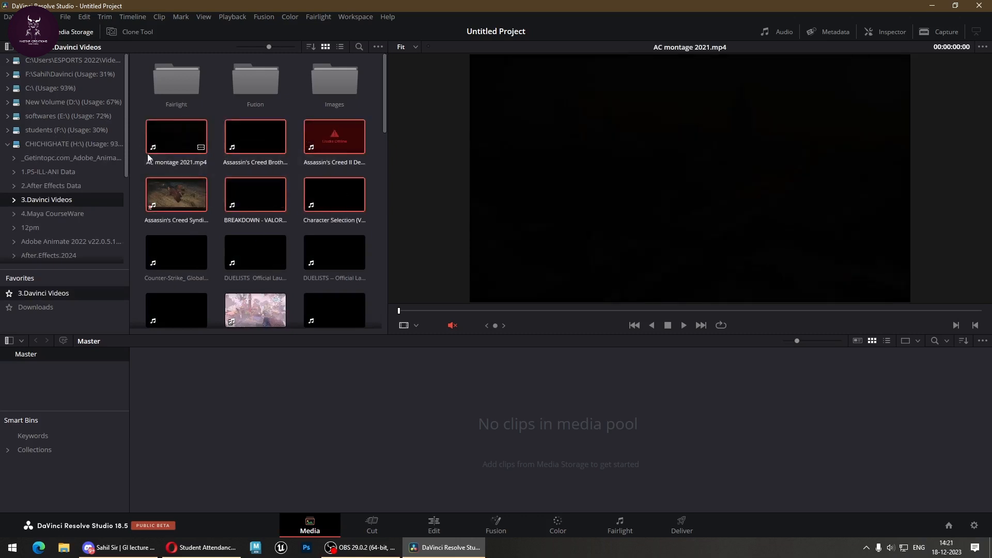
{"action": "left_click_drag", "start_coordinate": [188, 150], "coordinate": [242, 380]}
{"action": "left_click", "coordinate": [587, 325]}
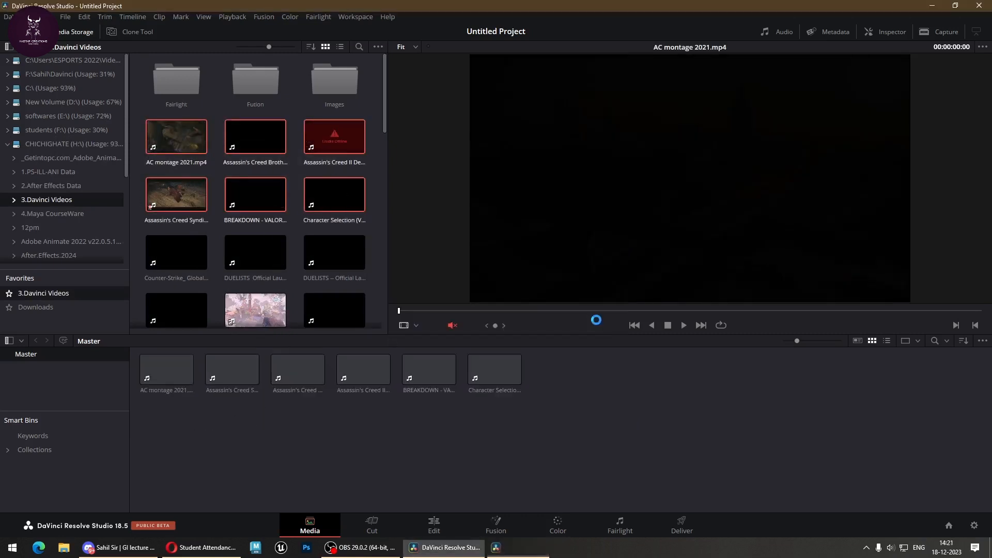
Place AC montage 2021.mp4 in a new timeline on the Edit page and move it to the timeline's start at 01:00:00:00.
{"action": "left_click", "coordinate": [377, 517]}
{"action": "left_click", "coordinate": [435, 522]}
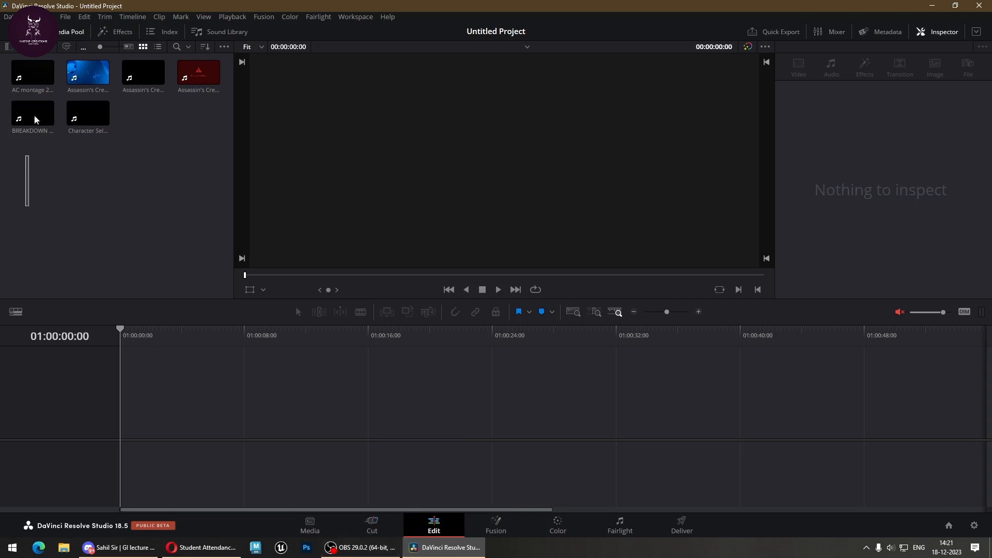
{"action": "left_click_drag", "start_coordinate": [35, 116], "coordinate": [176, 75]}
{"action": "left_click", "coordinate": [178, 224]}
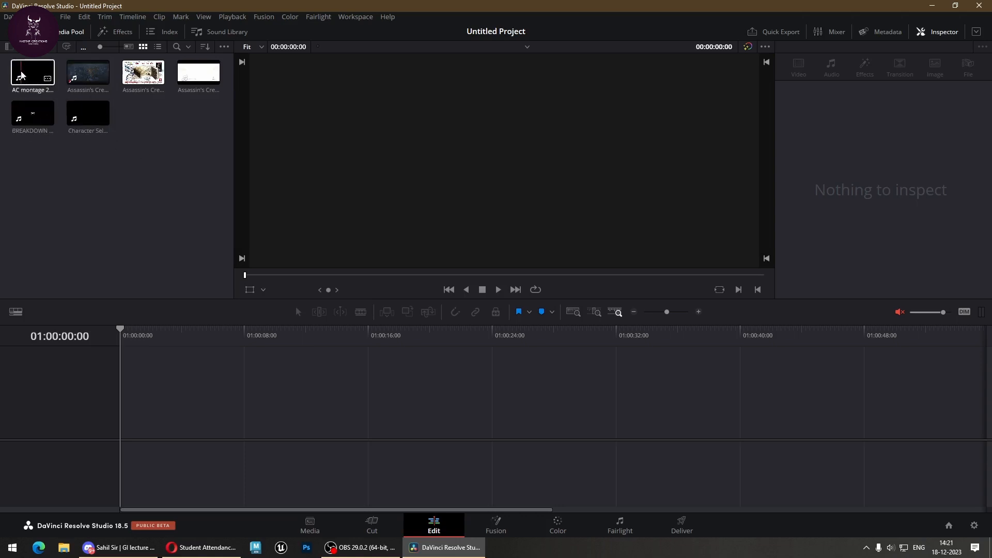
{"action": "left_click_drag", "start_coordinate": [21, 75], "coordinate": [284, 403]}
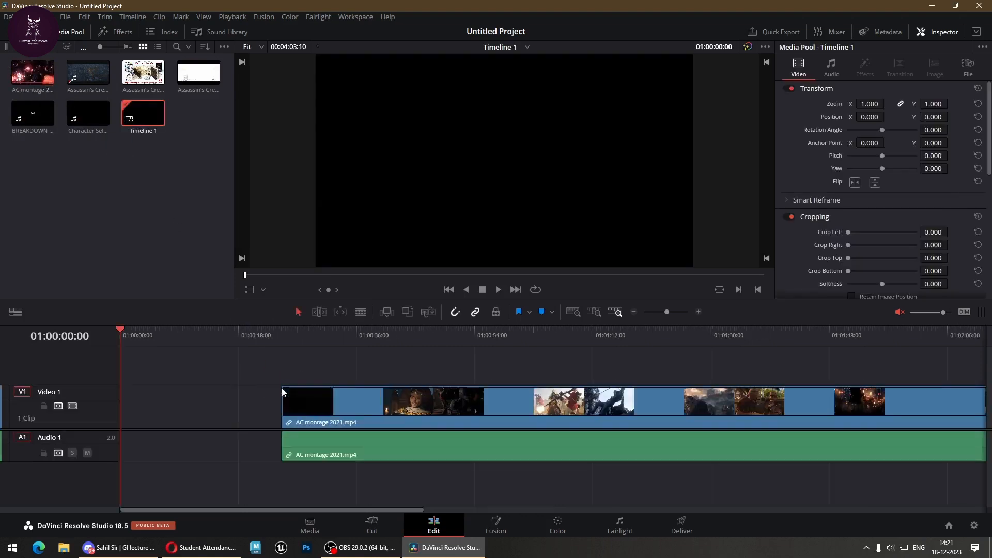
{"action": "left_click_drag", "start_coordinate": [408, 405], "coordinate": [249, 405]}
{"action": "left_click", "coordinate": [90, 183]}
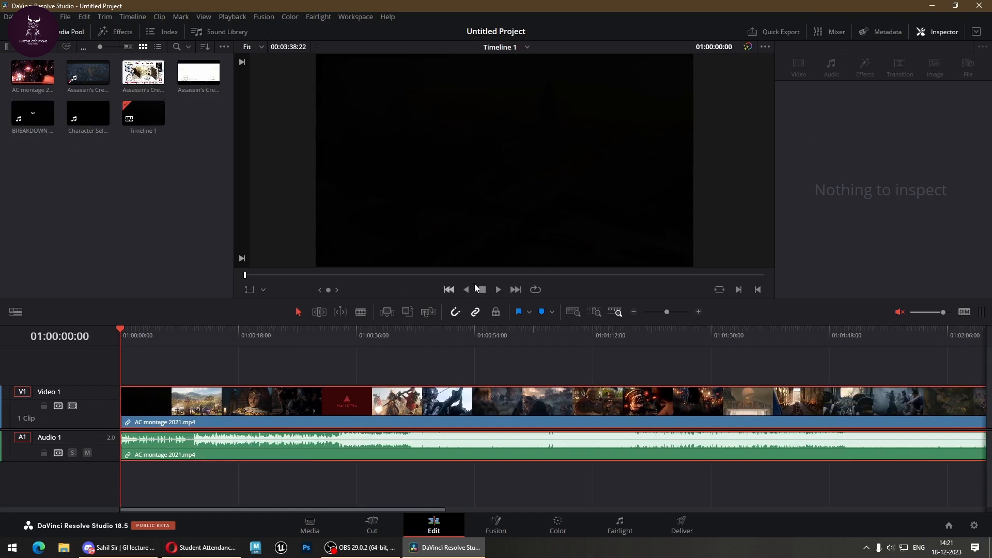
View the viewer's timeline list and Quick Export's YouTube preset, and cancel the export.
{"action": "left_click", "coordinate": [527, 47]}
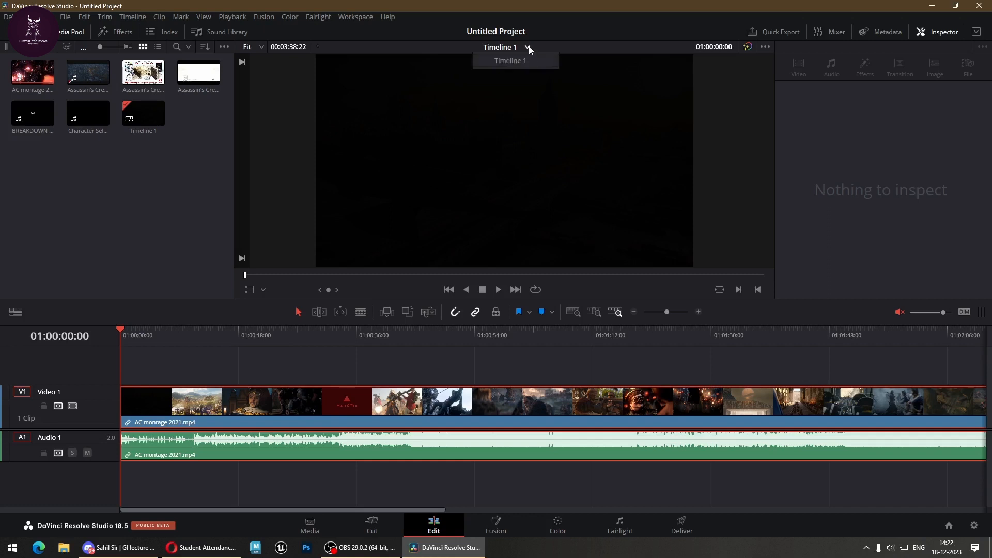
{"action": "left_click", "coordinate": [528, 45]}
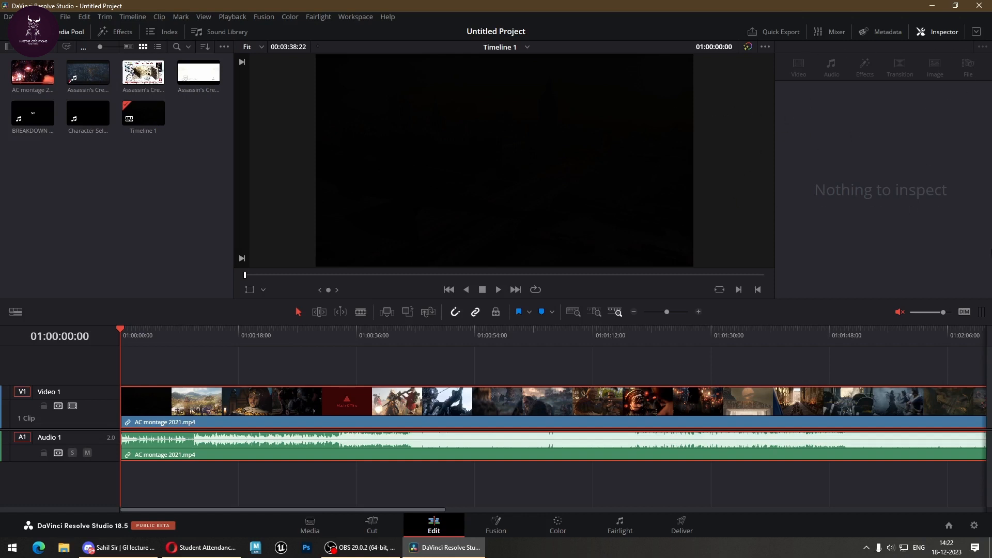
{"action": "left_click", "coordinate": [773, 35]}
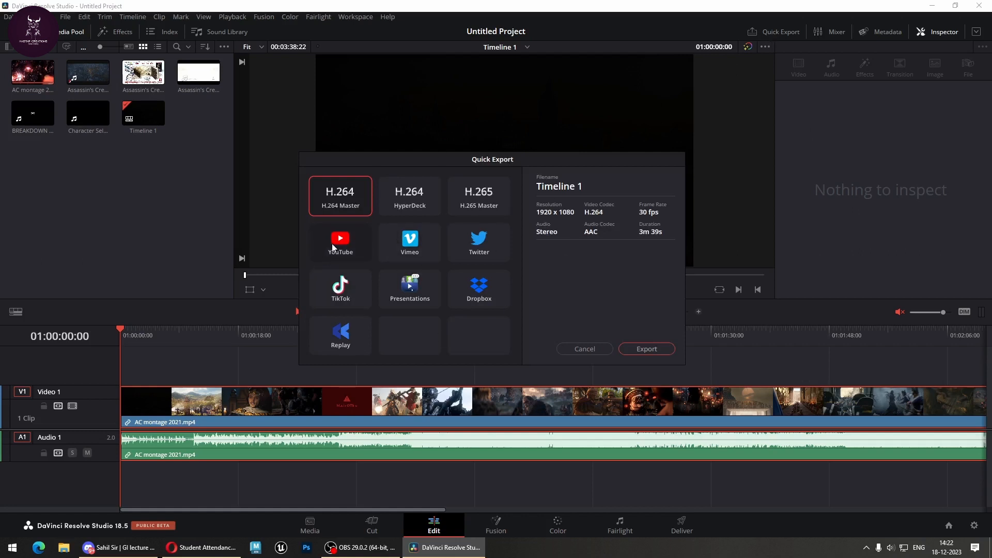
{"action": "left_click", "coordinate": [332, 248]}
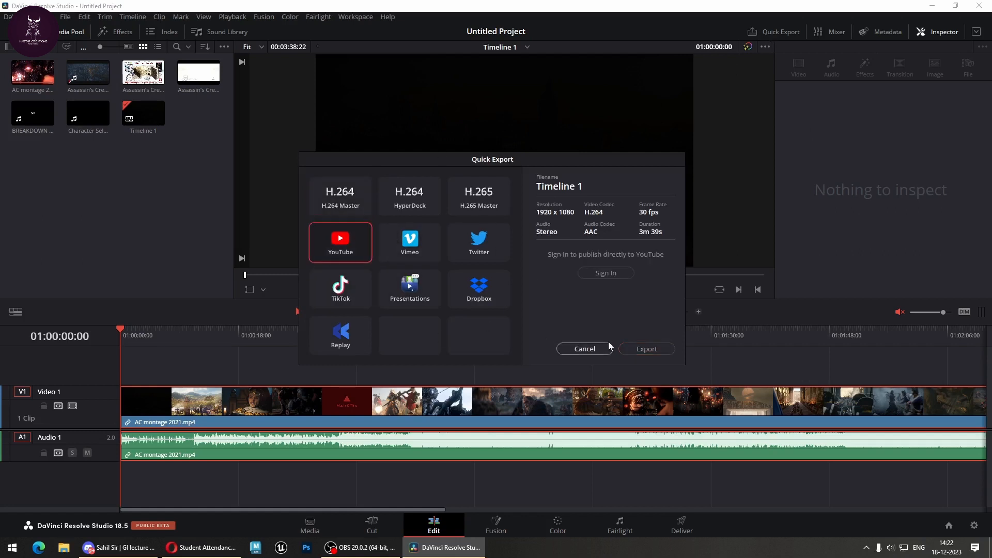
{"action": "left_click", "coordinate": [582, 349]}
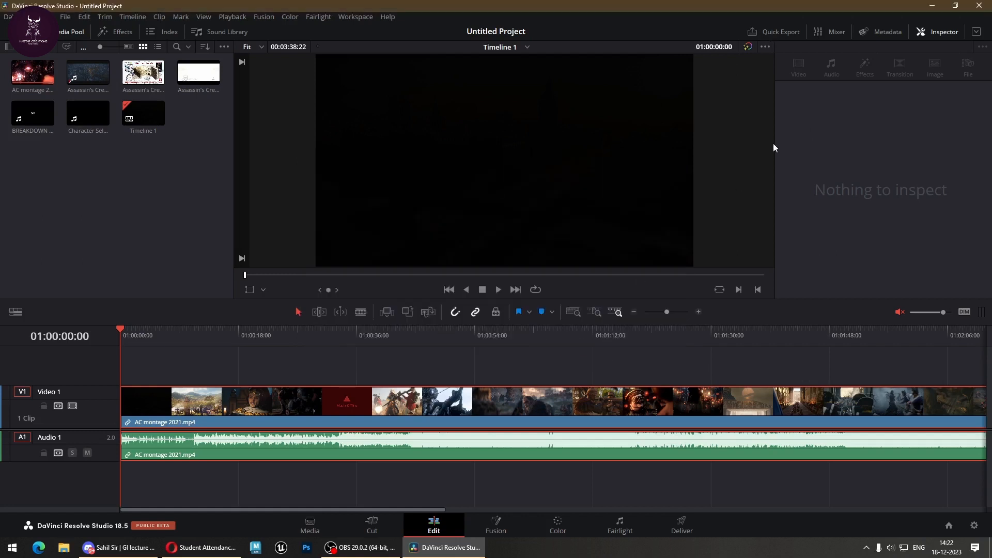
Show the audio Mixer beside the timeline and display the Inspector settings of the AC montage 2021.mp4 clip.
{"action": "left_click", "coordinate": [822, 32]}
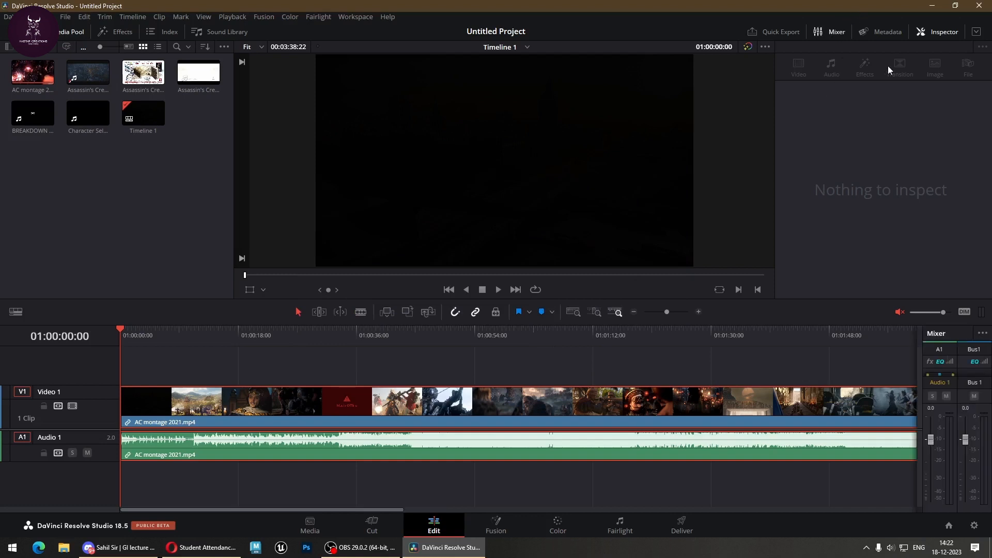
{"action": "left_click", "coordinate": [916, 31]}
{"action": "left_click", "coordinate": [928, 32]}
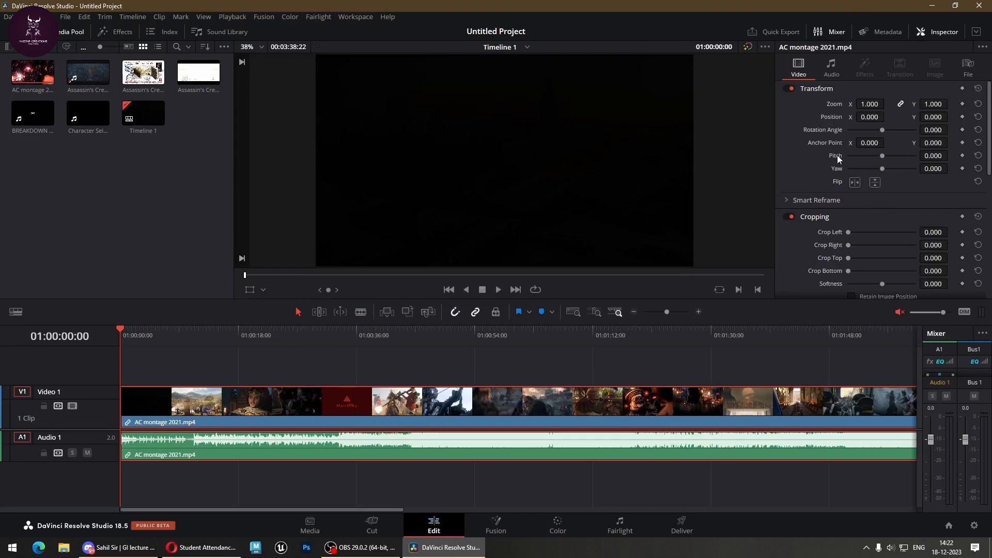
Hide the audio Mixer, scrub the playhead to 01:00:34:16 and clear the clip selection on the timeline.
{"action": "left_click", "coordinate": [835, 32]}
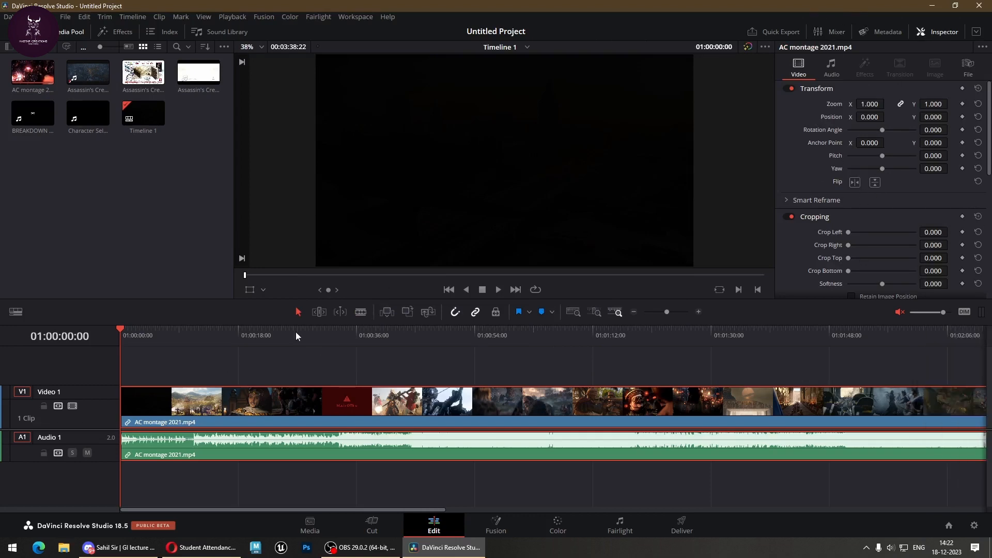
{"action": "left_click_drag", "start_coordinate": [179, 332], "coordinate": [80, 339]}
{"action": "left_click_drag", "start_coordinate": [144, 341], "coordinate": [383, 350]}
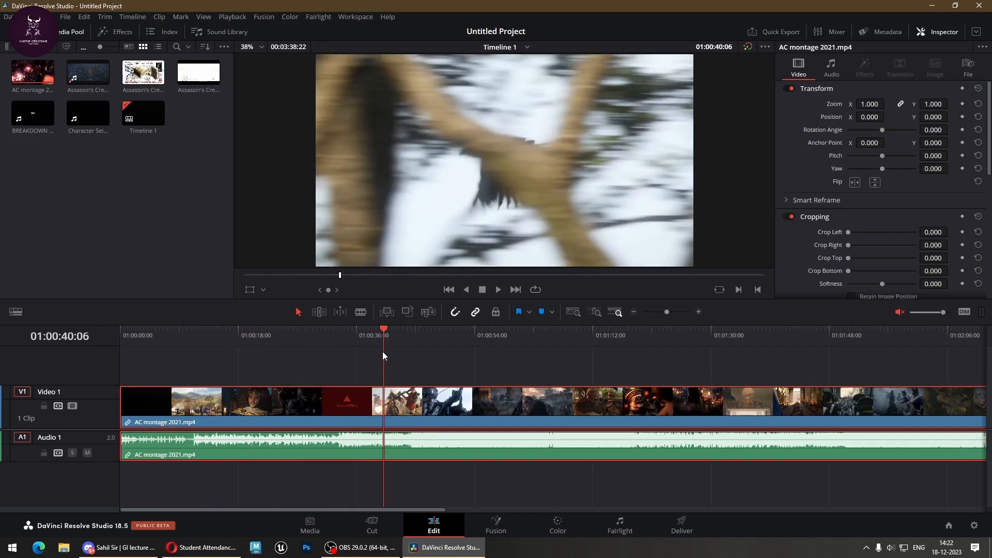
{"action": "left_click_drag", "start_coordinate": [384, 342], "coordinate": [346, 344]}
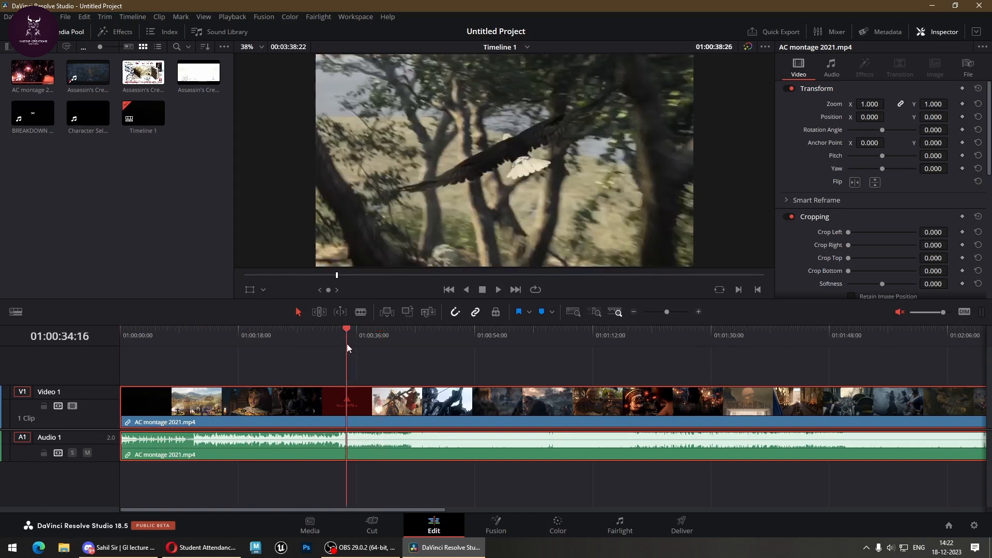
{"action": "left_click", "coordinate": [332, 374]}
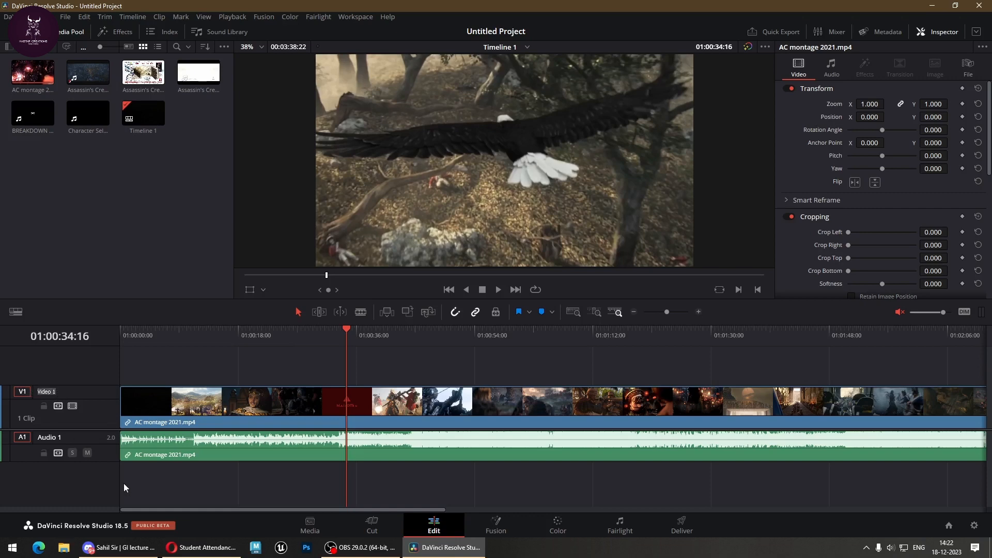
Rename video track 1 as BG and audio track 1 as BG Music.
{"action": "type", "text": "BG"}
{"action": "key", "text": "Return"}
{"action": "type", "text": "BG Music"}
{"action": "key", "text": "Return"}
View the channel formats offered for a new audio track, including Mono, Stereo, 5.1, 7.1 and Adaptive, without adding one.
{"action": "right_click", "coordinate": [70, 479]}
{"action": "mouse_move", "coordinate": [112, 368]}
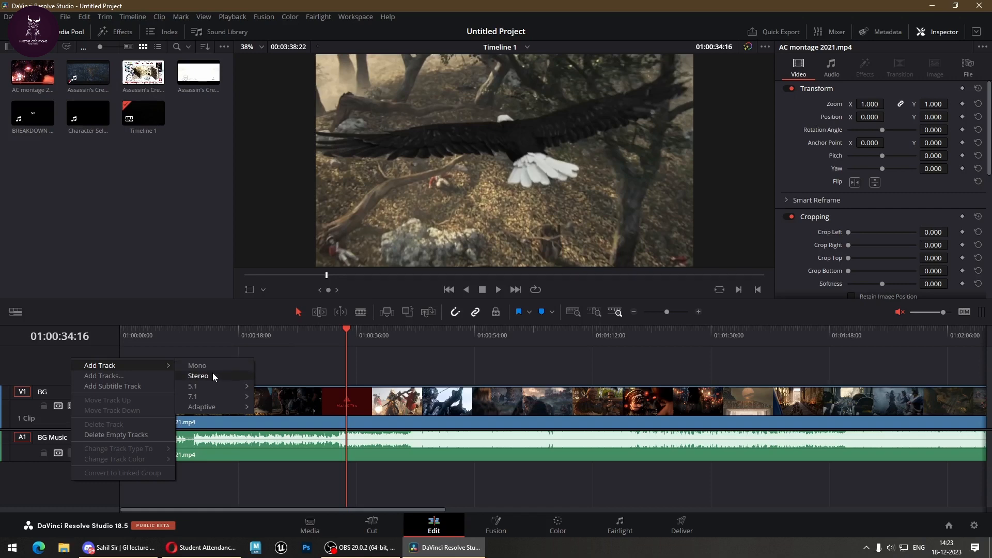
{"action": "mouse_move", "coordinate": [222, 387]}
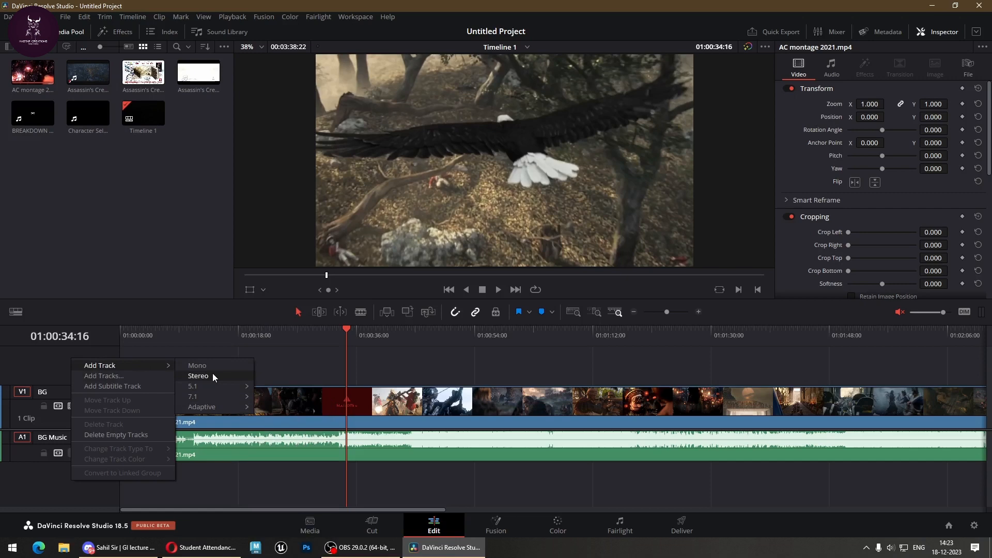
{"action": "left_click", "coordinate": [101, 344]}
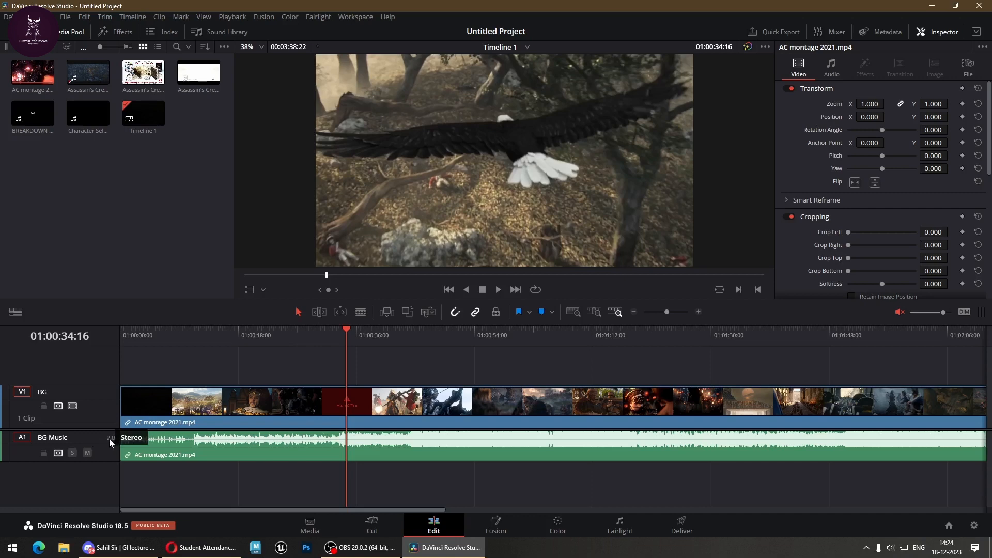
Add a mono audio track below BG Music and name it Vocals.
{"action": "right_click", "coordinate": [61, 468]}
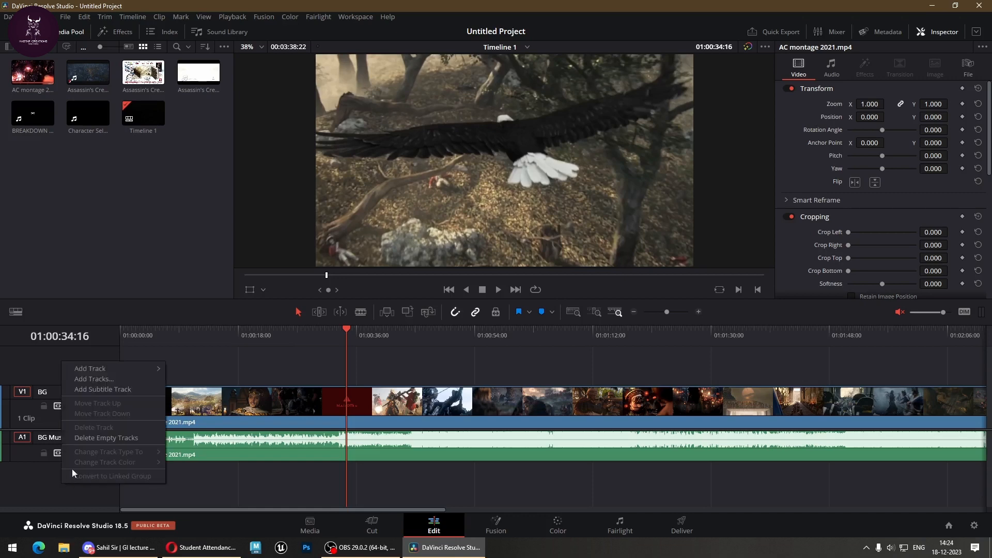
{"action": "mouse_move", "coordinate": [91, 372]}
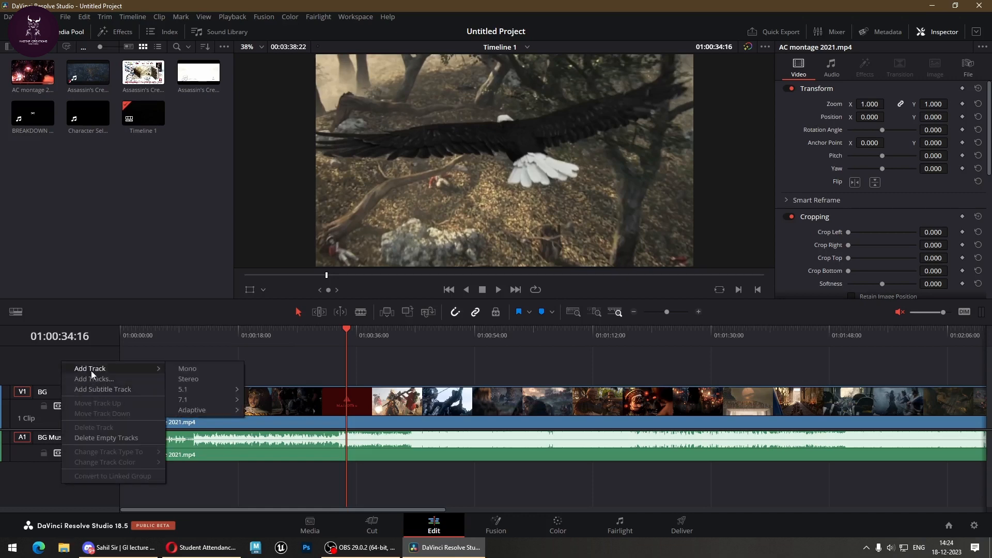
{"action": "left_click", "coordinate": [195, 370]}
{"action": "double_click", "coordinate": [49, 469]}
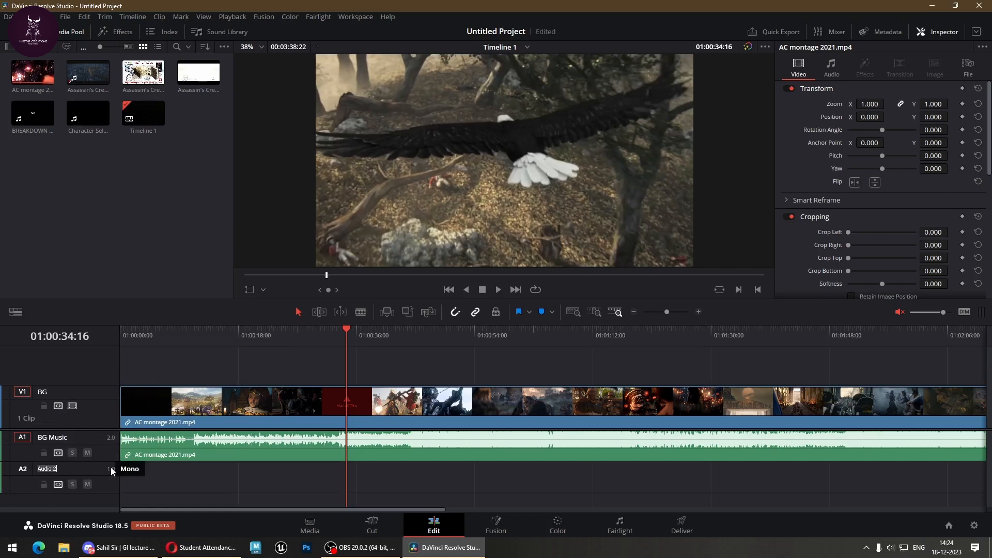
{"action": "type", "text": "Vocals"}
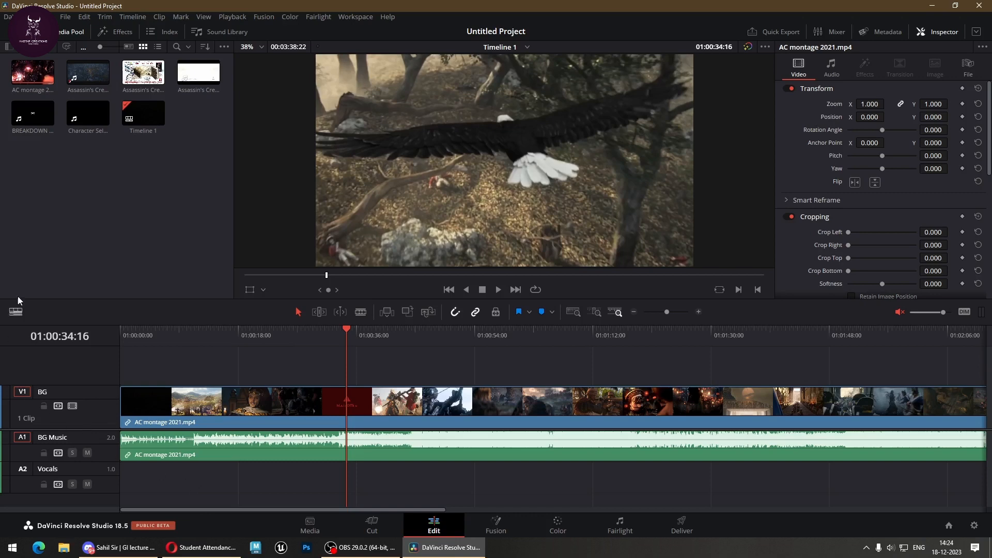
Place Character Selection (Valorant 3D).mp4 at the timeline's start on a new video track above BG, and collapse the BG track to its minimum height.
{"action": "left_click_drag", "start_coordinate": [83, 109], "coordinate": [118, 368]}
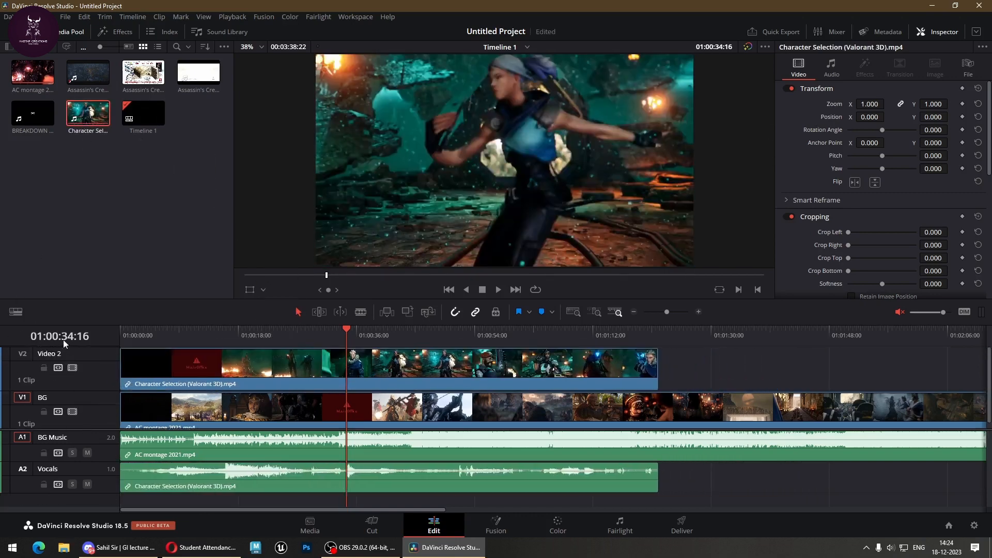
{"action": "scroll", "coordinate": [93, 387], "scroll_direction": "down", "scroll_amount": 1}
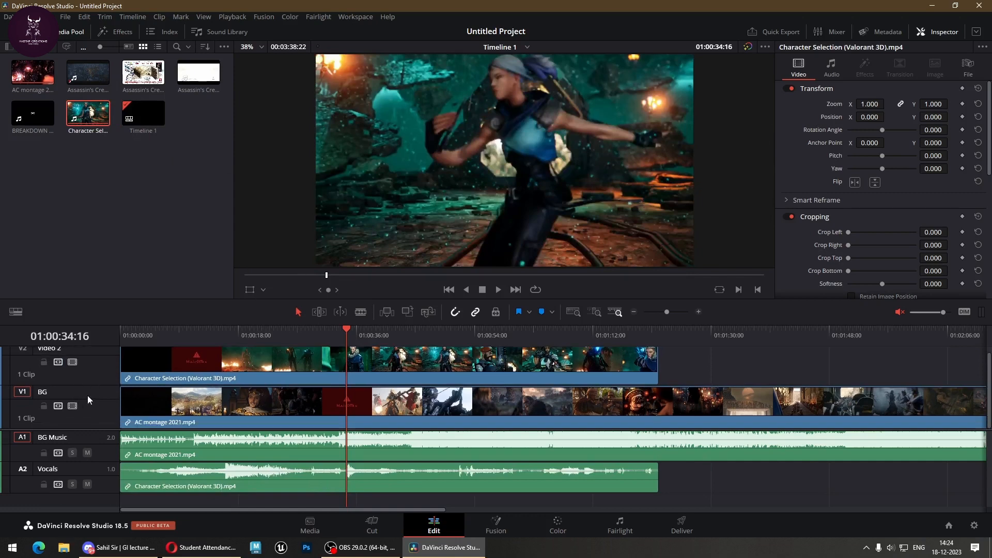
{"action": "left_click_drag", "start_coordinate": [95, 386], "coordinate": [116, 419]}
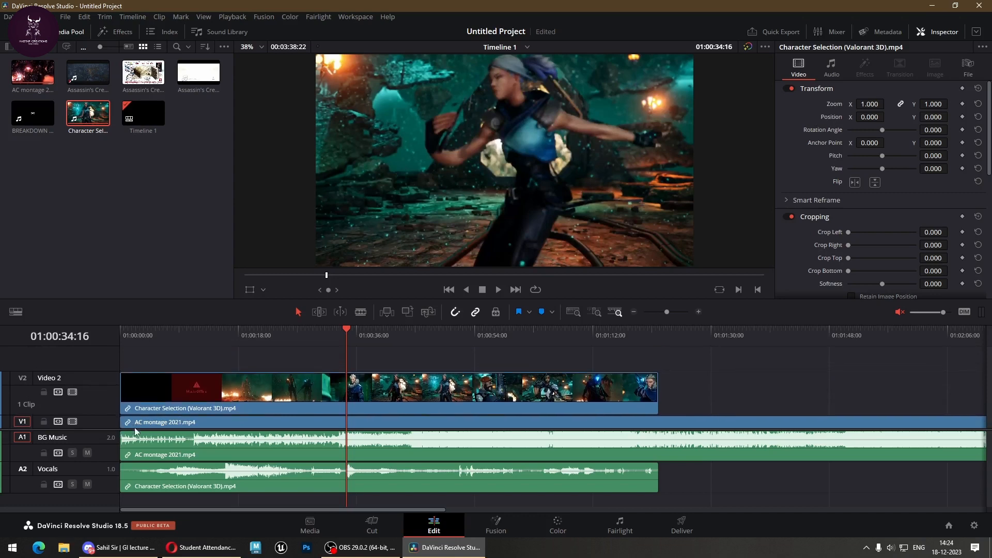
Play the timeline to 01:00:35:28, split the Character Selection (Valorant 3D).mp4 clip there with the Blade tool, and undo the split.
{"action": "left_click", "coordinate": [254, 426]}
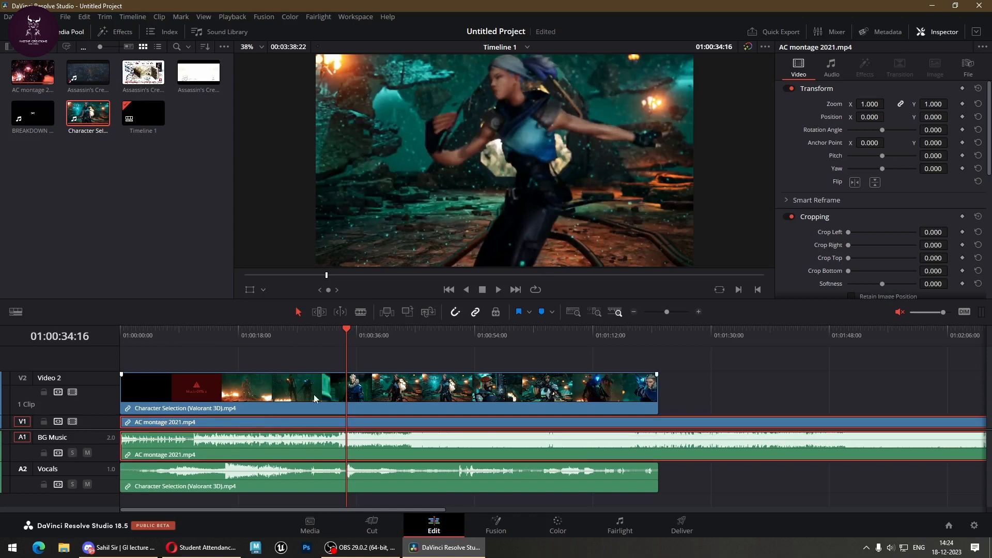
{"action": "key", "text": "space"}
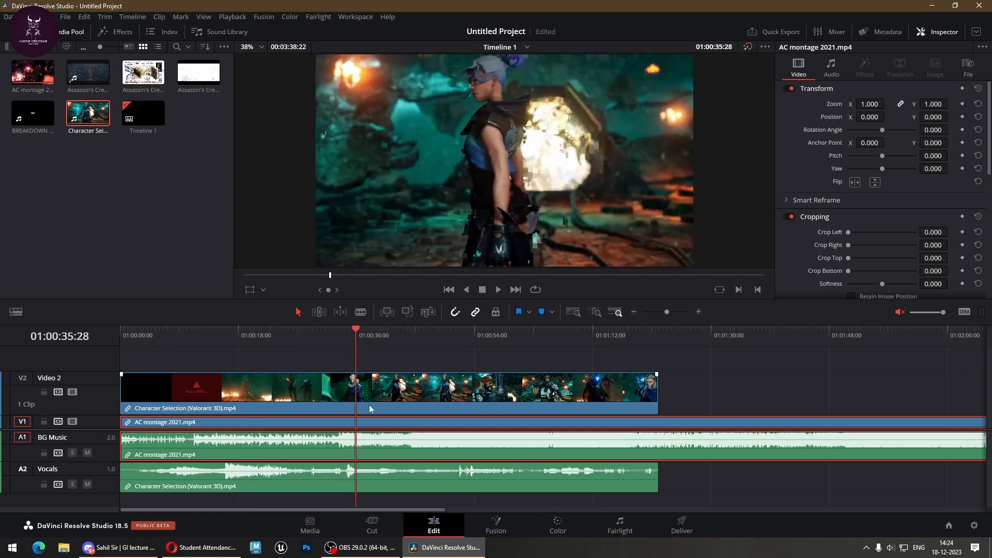
{"action": "key", "text": "b"}
{"action": "left_click", "coordinate": [355, 395]}
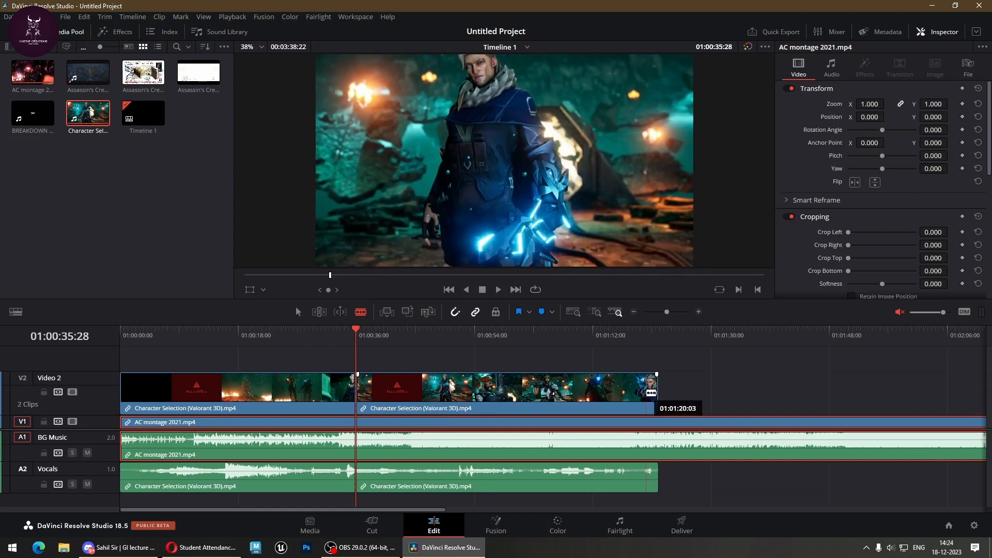
{"action": "key", "text": "ctrl+z"}
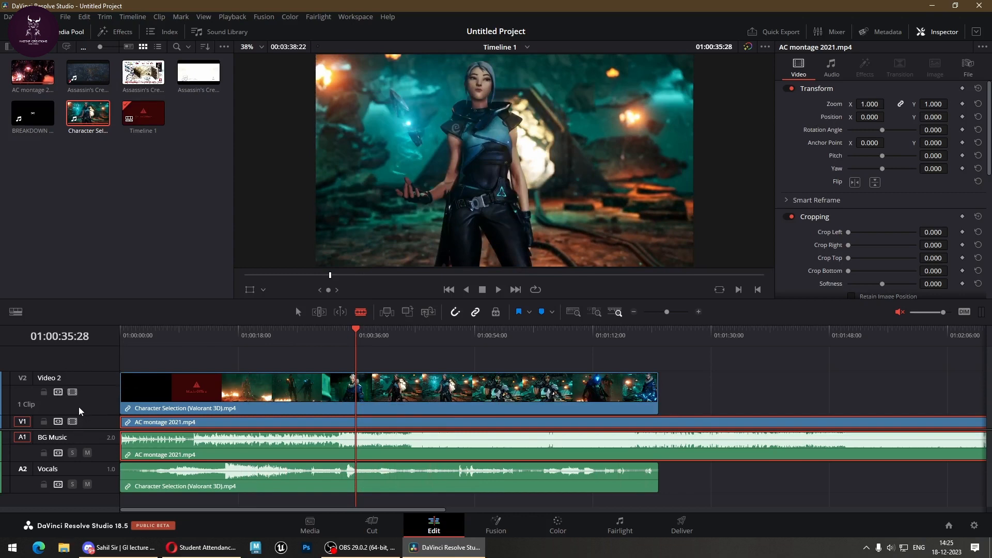
Enlarge the BG track's height and set the video view to show thumbnails only at each clip's start and end.
{"action": "left_click_drag", "start_coordinate": [93, 417], "coordinate": [104, 396]}
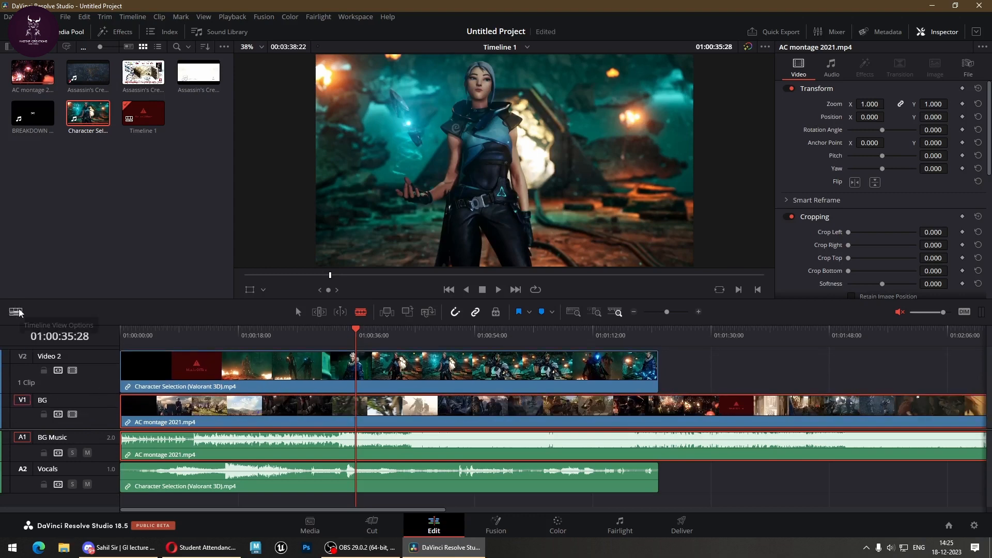
{"action": "left_click", "coordinate": [16, 311]}
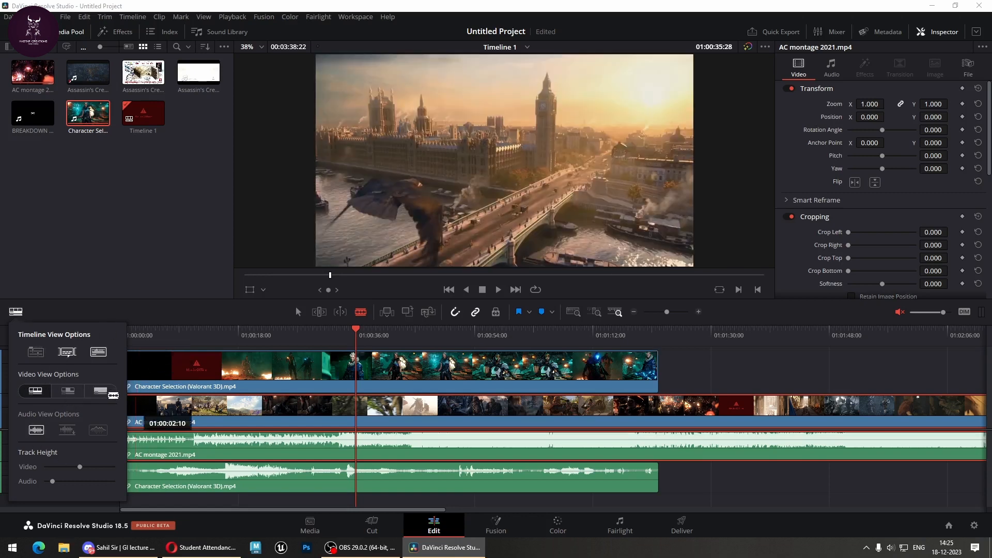
{"action": "left_click", "coordinate": [71, 391]}
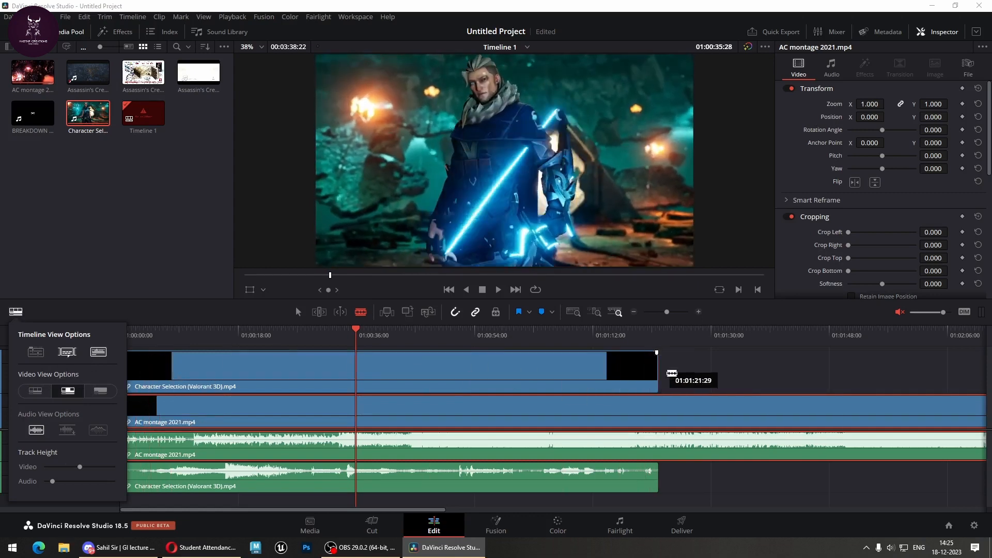
Examine the start and end thumbnails across both video clips and move the playhead to the AC montage 2021.mp4 clip's end at 01:03:38:22.
{"action": "scroll", "coordinate": [707, 396], "scroll_direction": "down", "scroll_amount": 3}
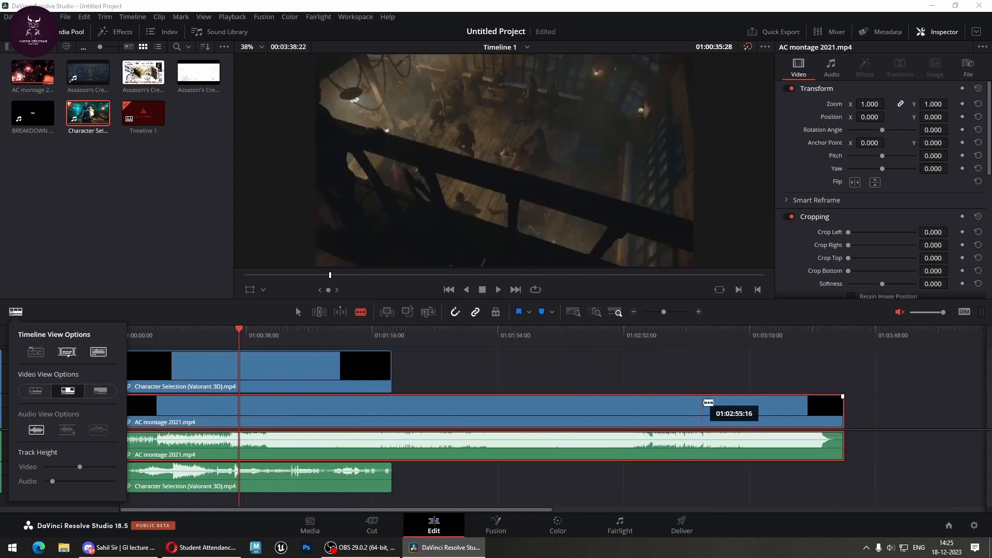
{"action": "scroll", "coordinate": [814, 331], "scroll_direction": "down", "scroll_amount": 1}
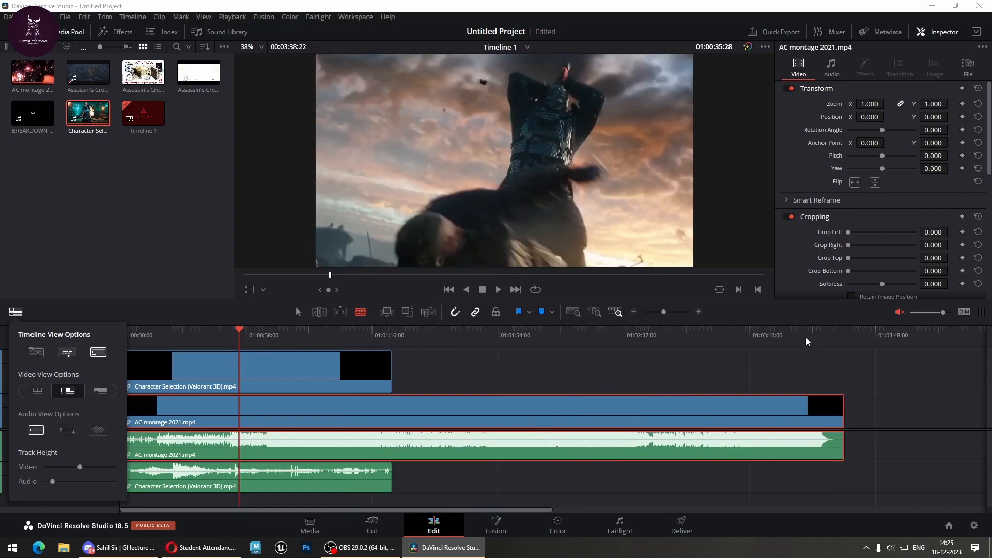
{"action": "left_click_drag", "start_coordinate": [805, 337], "coordinate": [839, 338]}
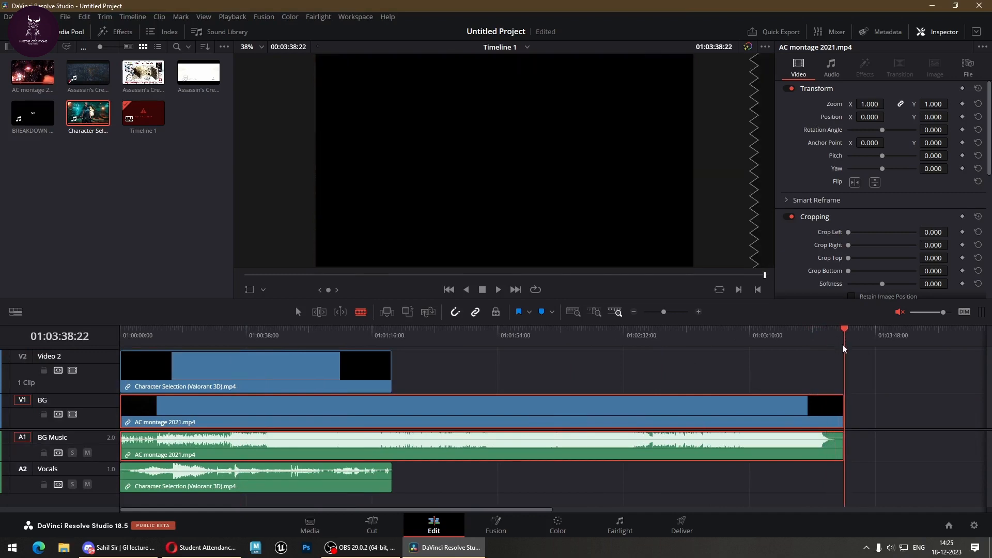
Switch the video clips to the view without thumbnails and scrub the playhead in Selection mode to 01:00:45:06.
{"action": "left_click", "coordinate": [16, 311]}
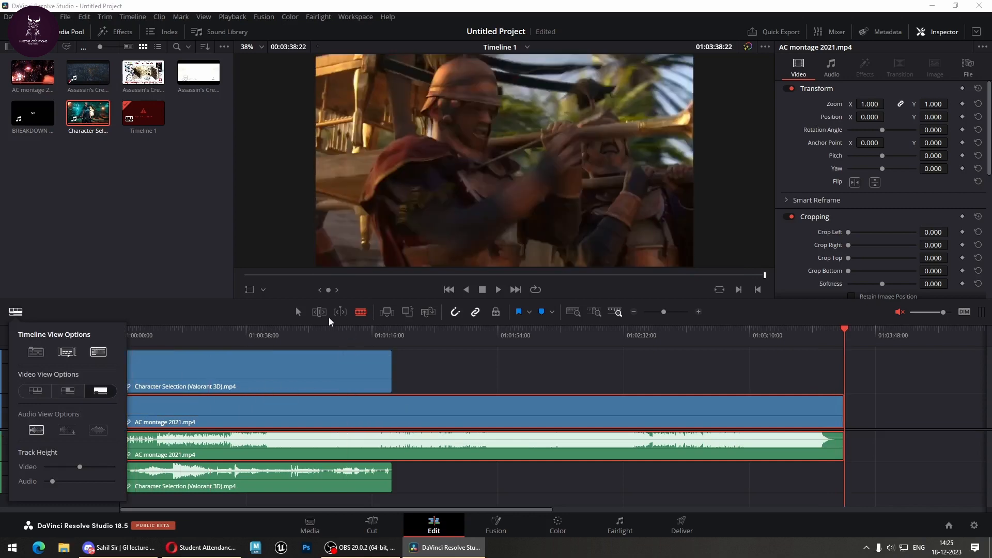
{"action": "left_click_drag", "start_coordinate": [329, 335], "coordinate": [241, 357]}
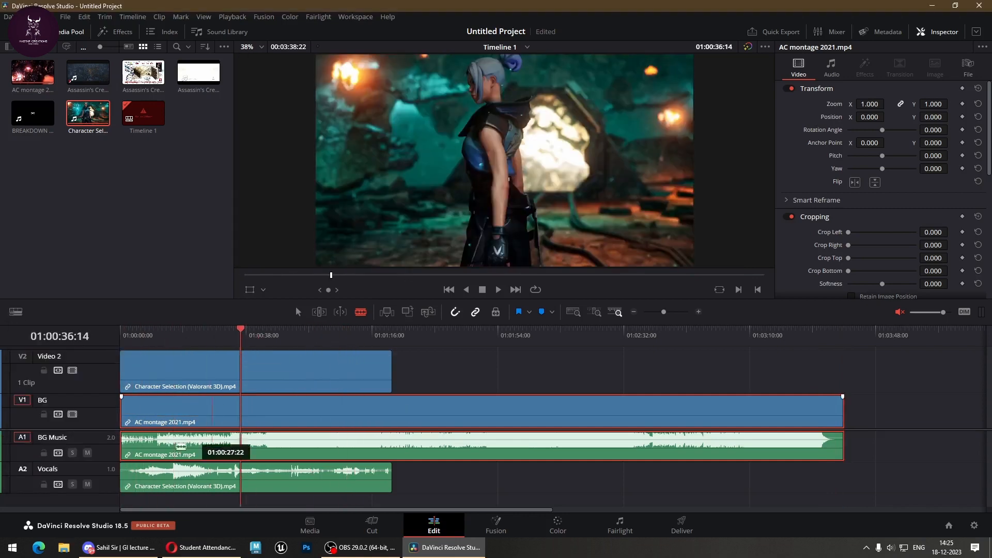
{"action": "key", "text": "a"}
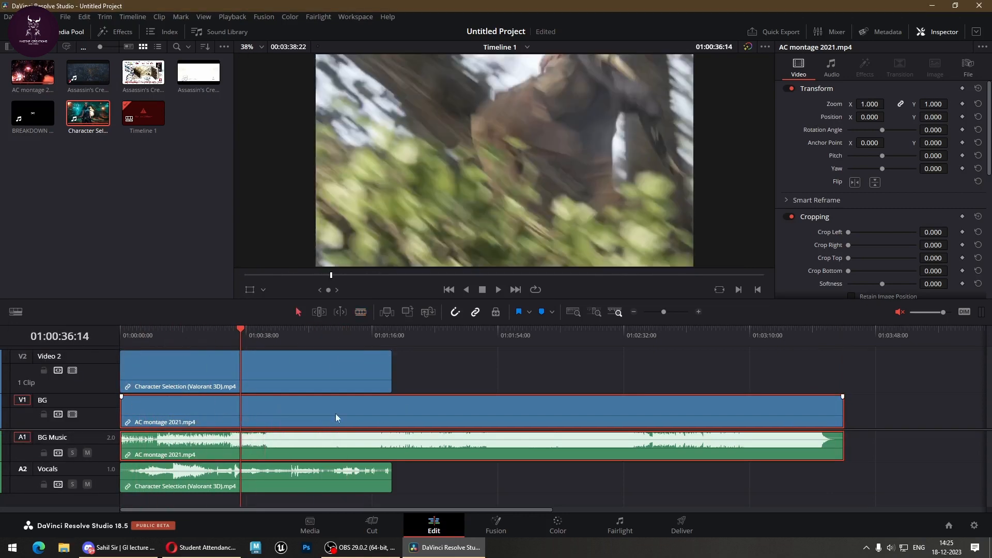
{"action": "left_click", "coordinate": [524, 384]}
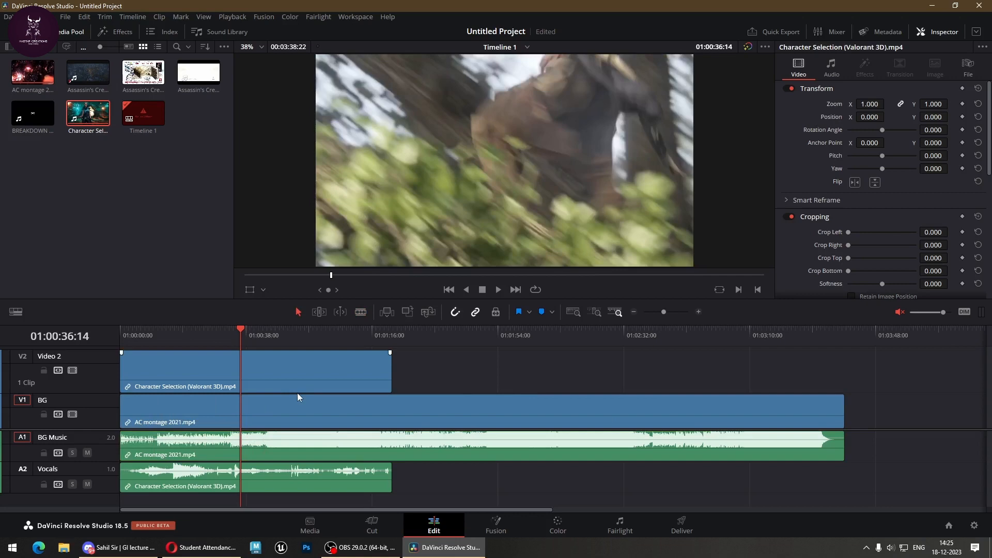
{"action": "left_click_drag", "start_coordinate": [195, 332], "coordinate": [269, 362]}
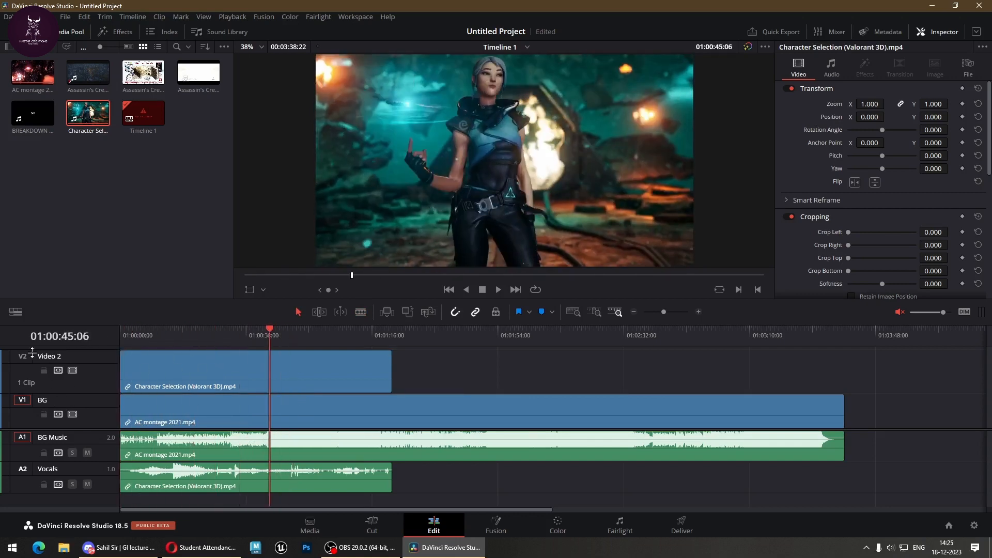
Set the audio view to full-height waveforms and turn off the non-rectified display so they rise from the clips' base.
{"action": "left_click", "coordinate": [14, 311]}
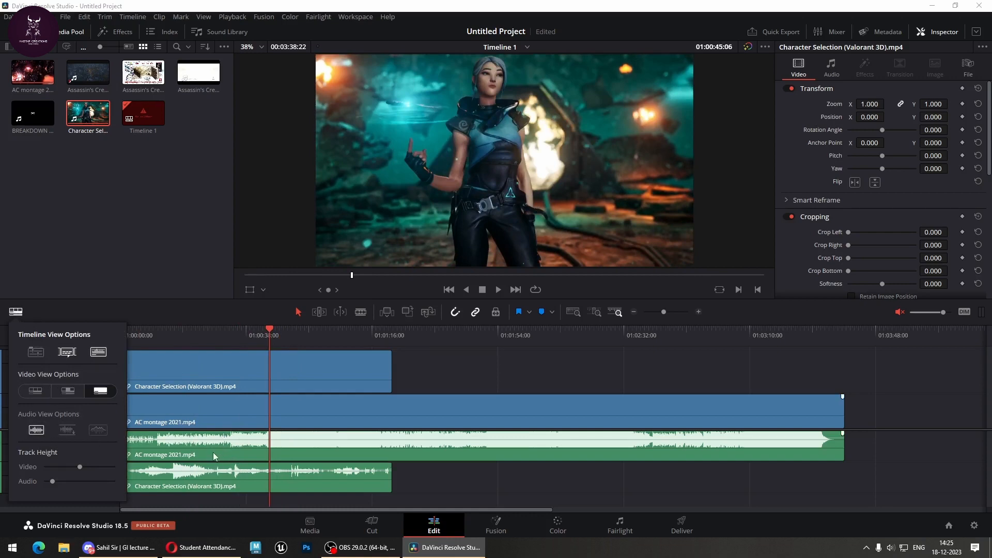
{"action": "scroll", "coordinate": [235, 453], "scroll_direction": "up", "scroll_amount": 5}
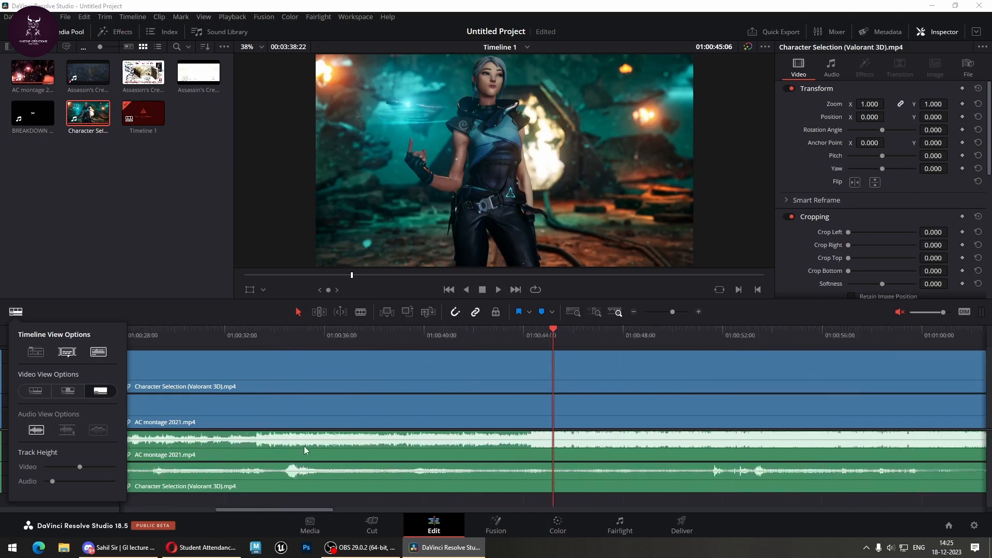
{"action": "scroll", "coordinate": [303, 446], "scroll_direction": "down", "scroll_amount": 4}
{"action": "left_click", "coordinate": [71, 432]}
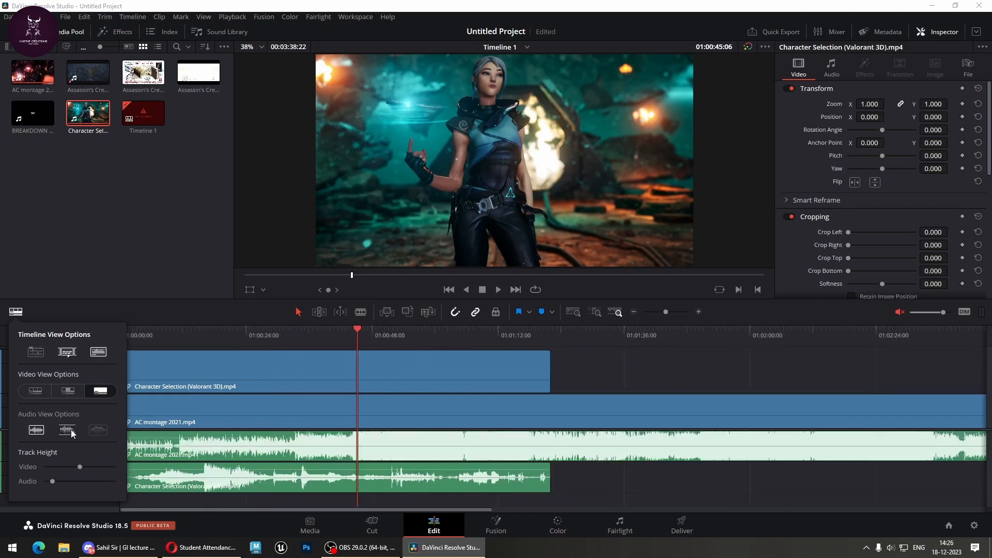
{"action": "scroll", "coordinate": [290, 454], "scroll_direction": "up", "scroll_amount": 1}
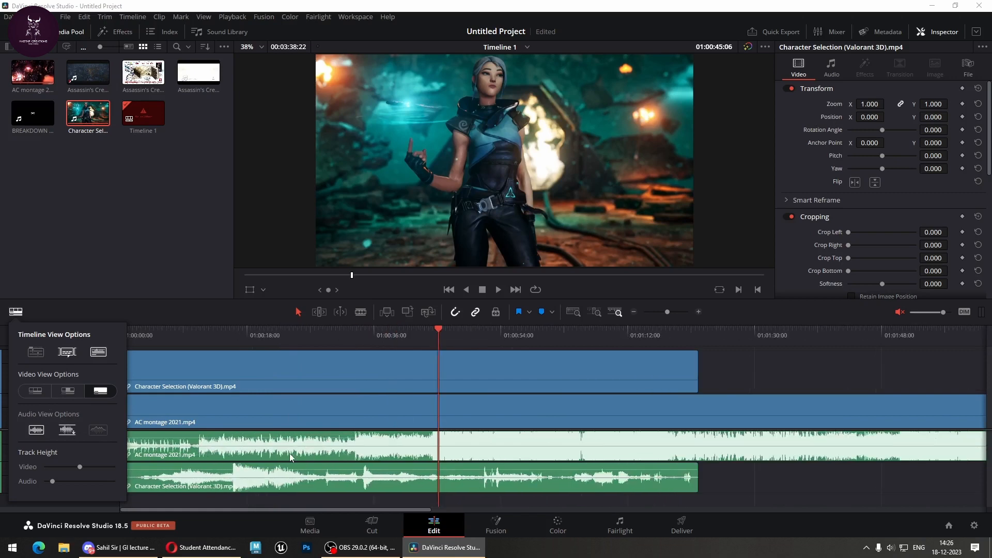
{"action": "scroll", "coordinate": [289, 454], "scroll_direction": "up", "scroll_amount": 2}
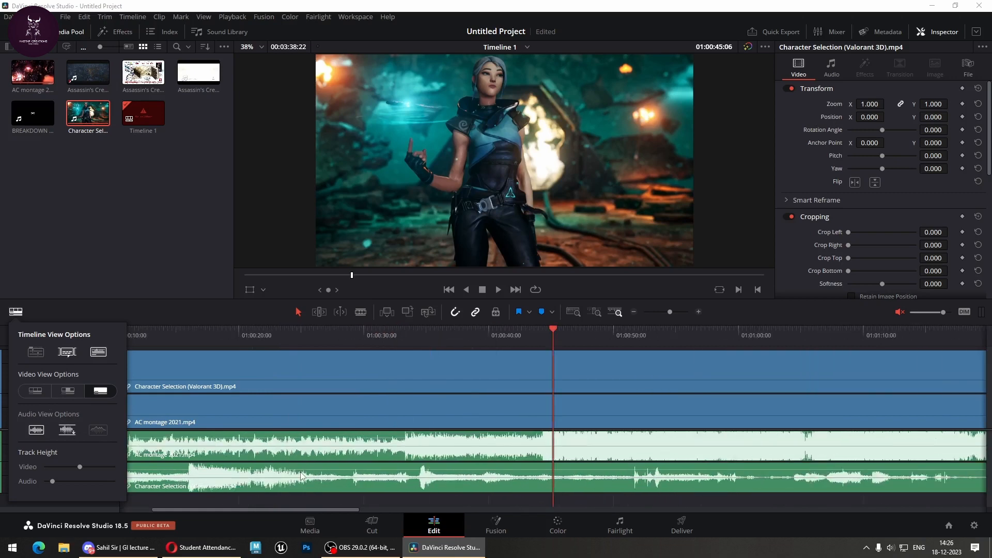
{"action": "left_click", "coordinate": [41, 431]}
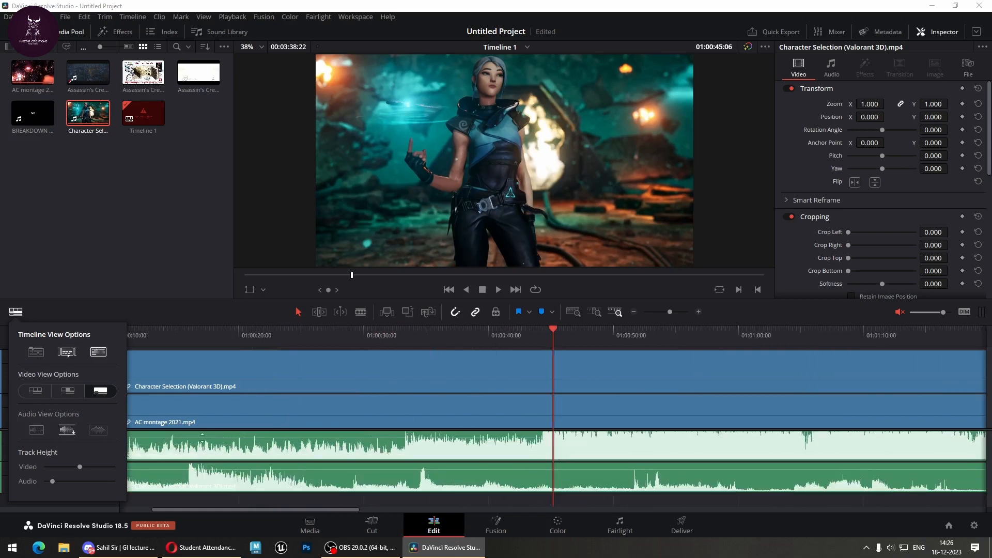
Try the non-rectified audio waveforms with the full-height display off, and switch back to the rectified full-height view.
{"action": "left_click", "coordinate": [75, 428]}
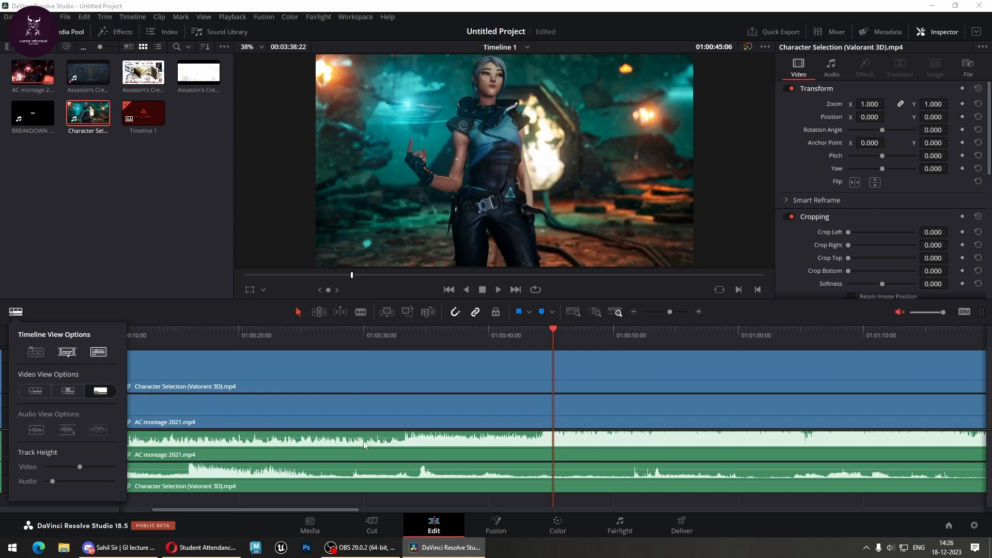
{"action": "left_click", "coordinate": [36, 431]}
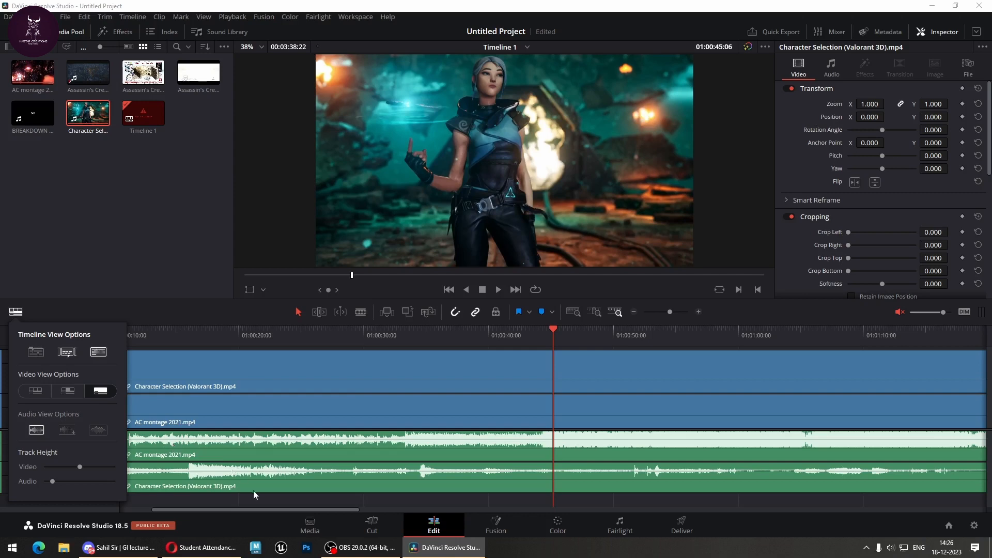
{"action": "left_click", "coordinate": [48, 431]}
{"action": "left_click", "coordinate": [67, 431]}
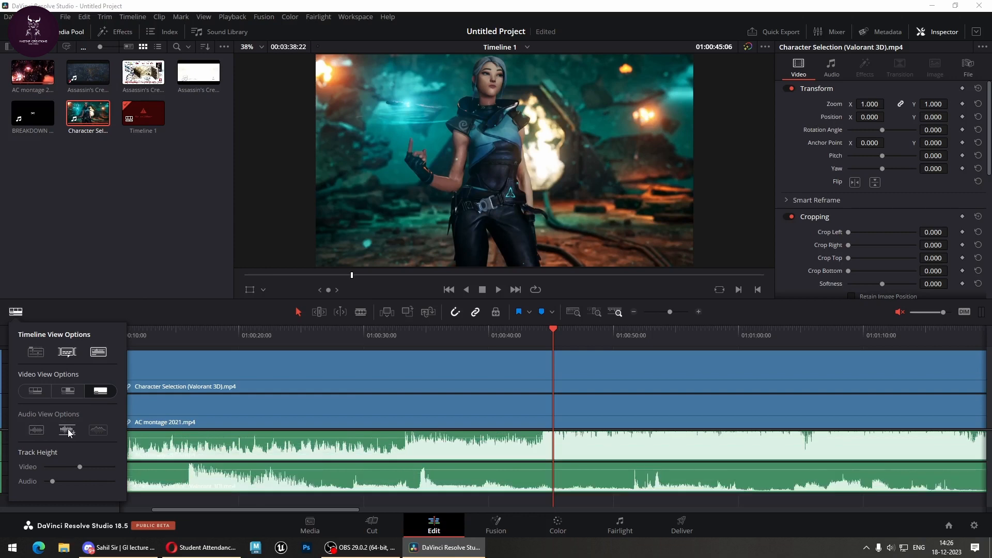
Toggle the full-height audio waveforms on and off repeatedly to compare both looks, leaving the full-height display off.
{"action": "left_click", "coordinate": [71, 434]}
{"action": "left_click", "coordinate": [71, 434]}
{"action": "left_click", "coordinate": [71, 434]}
{"action": "left_click", "coordinate": [71, 434]}
{"action": "left_click", "coordinate": [71, 434]}
{"action": "left_click", "coordinate": [72, 434]}
{"action": "left_click", "coordinate": [71, 434]}
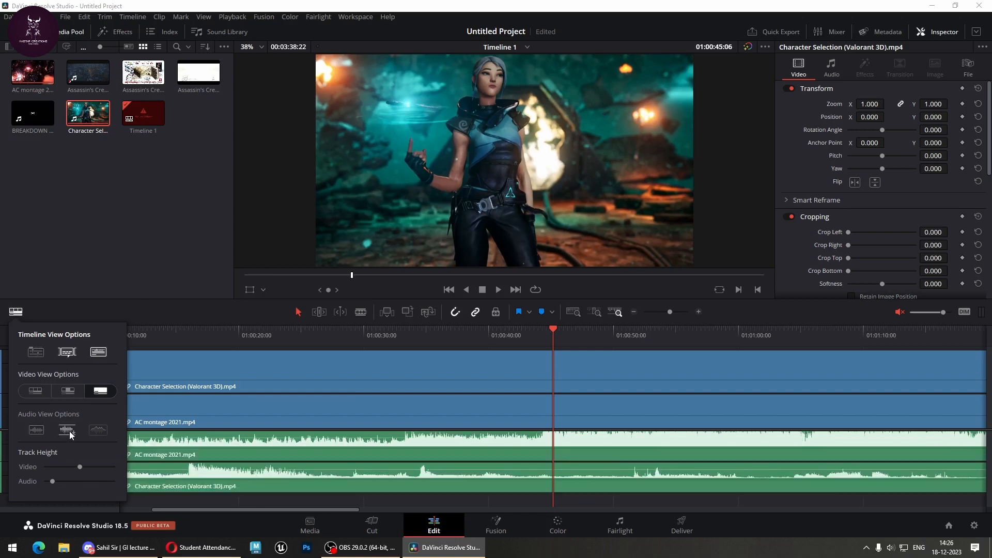
{"action": "left_click", "coordinate": [71, 434]}
{"action": "left_click", "coordinate": [71, 434]}
Turn on waveform borders for the audio clips and inspect the waveform outlines closely around the playhead.
{"action": "left_click", "coordinate": [98, 432]}
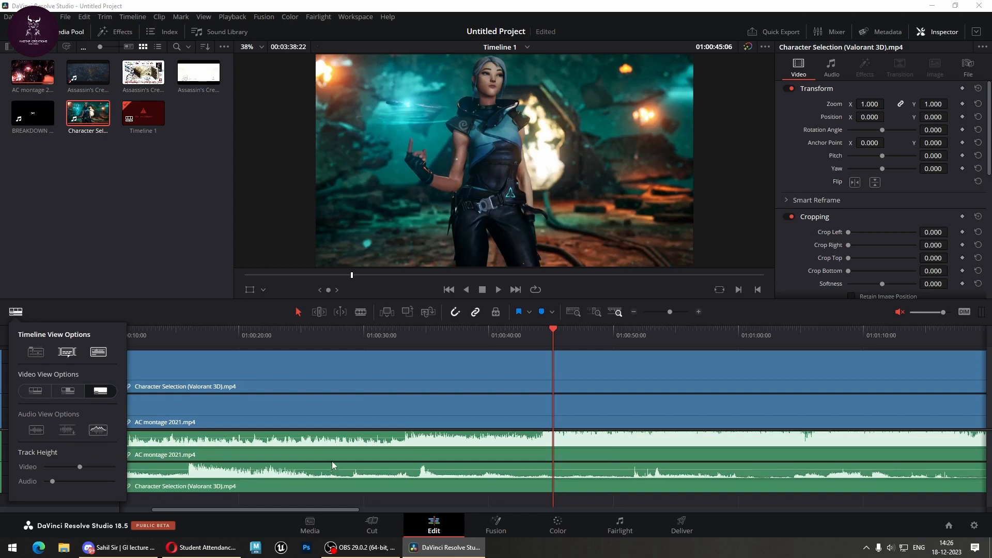
{"action": "scroll", "coordinate": [602, 459], "scroll_direction": "up", "scroll_amount": 10}
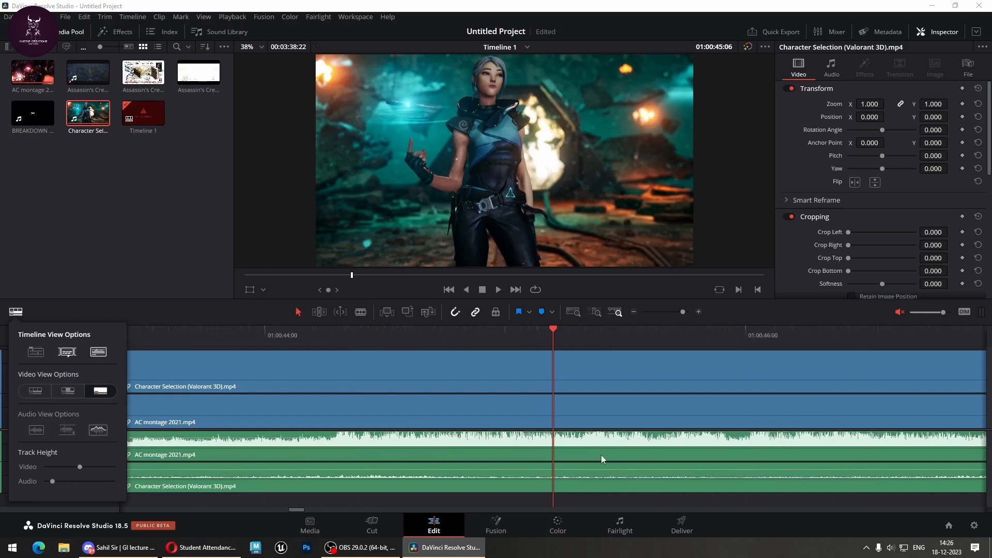
Switch to the Fairlight page and enlarge the height of the Vocals track.
{"action": "scroll", "coordinate": [602, 459], "scroll_direction": "up", "scroll_amount": 3}
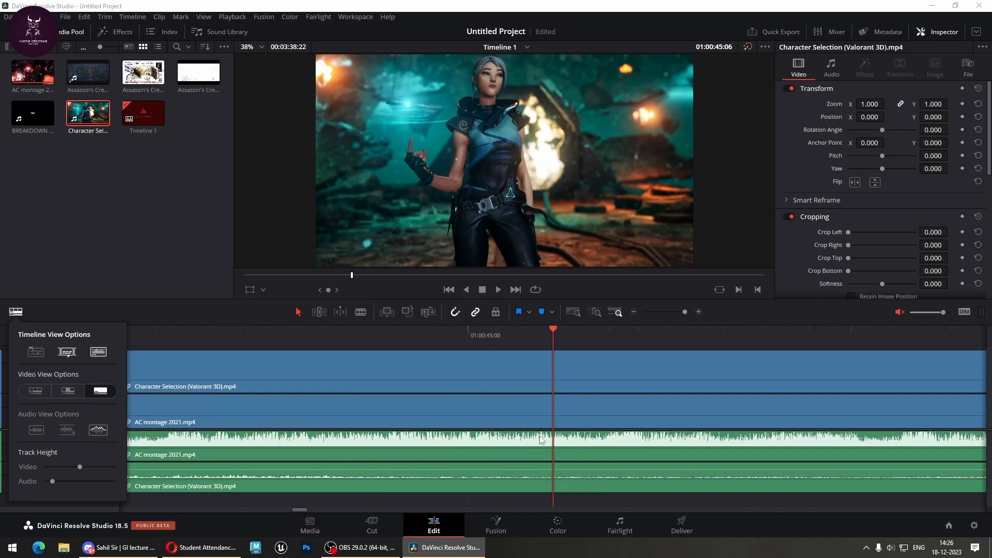
{"action": "left_click", "coordinate": [620, 522]}
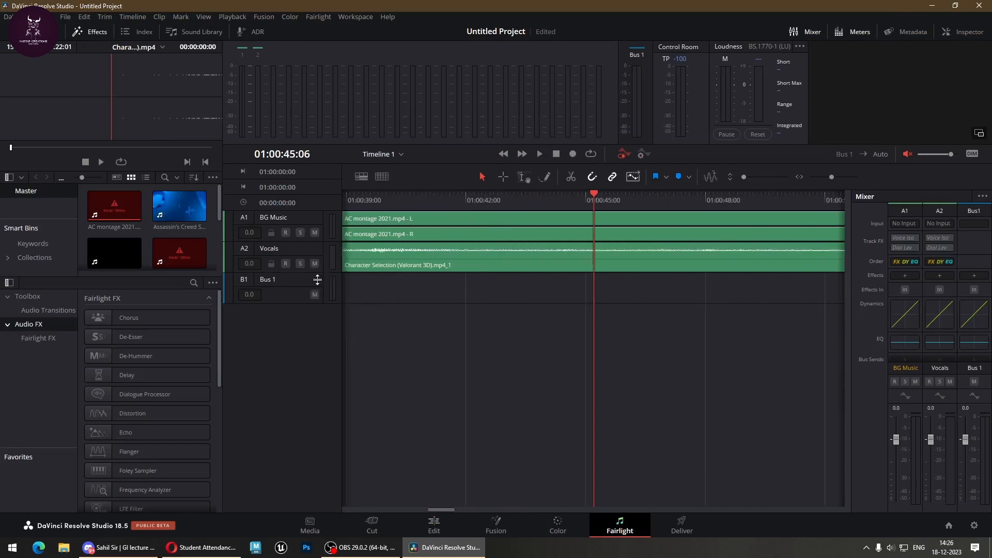
{"action": "left_click_drag", "start_coordinate": [323, 273], "coordinate": [323, 412]}
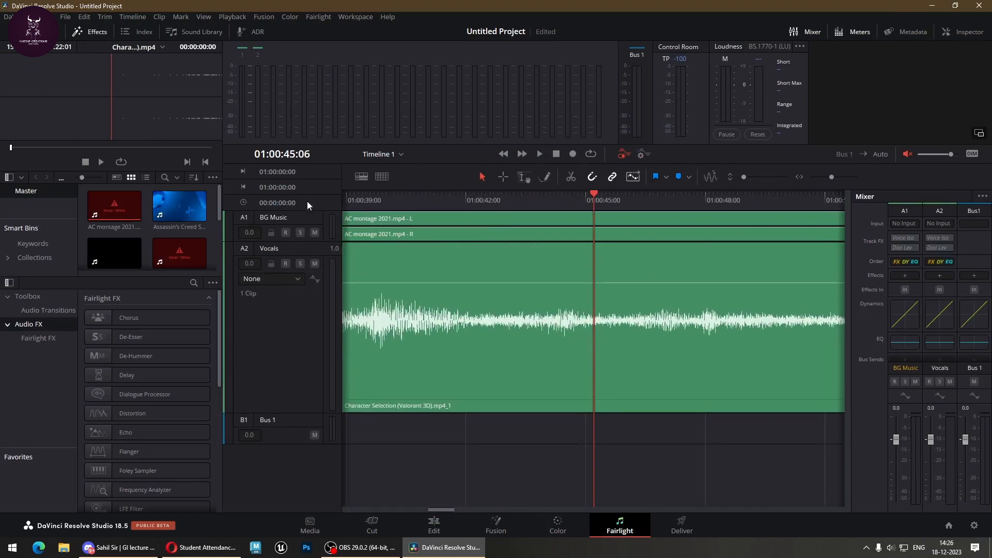
Toggle the waveform border track display option on and off for the Fairlight timeline, leaving it enabled.
{"action": "left_click", "coordinate": [361, 177]}
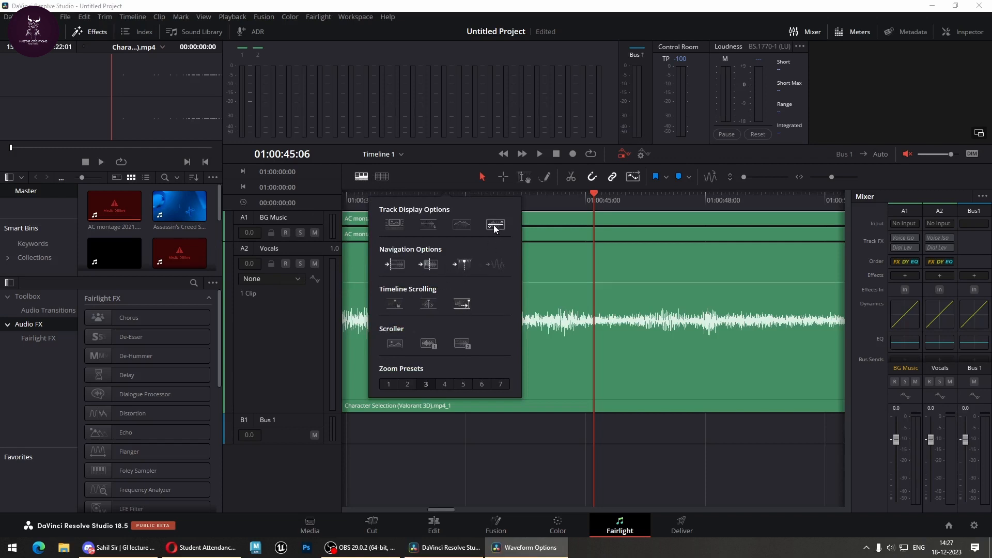
{"action": "left_click", "coordinate": [457, 227]}
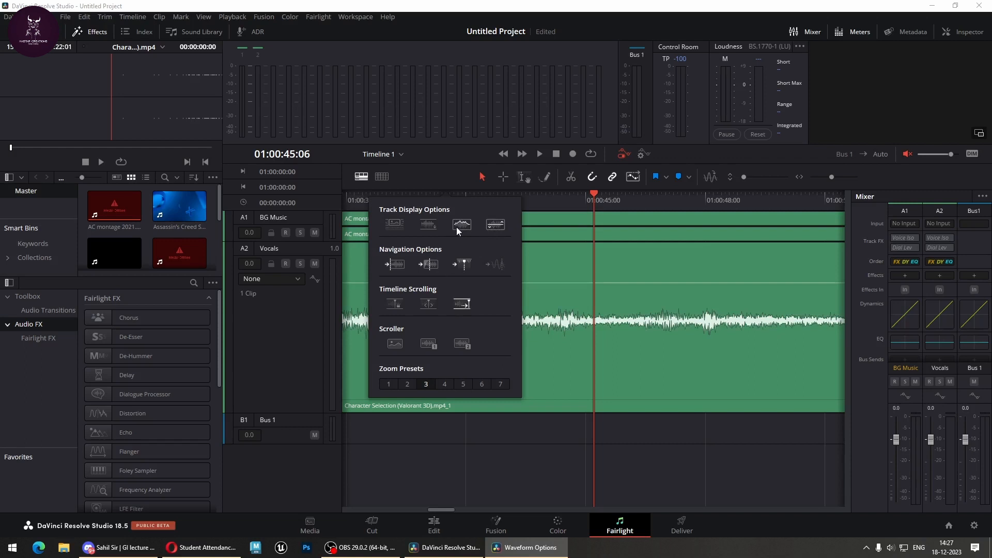
{"action": "left_click", "coordinate": [457, 227]}
{"action": "left_click", "coordinate": [456, 228]}
{"action": "left_click", "coordinate": [457, 227]}
{"action": "left_click", "coordinate": [456, 228]}
{"action": "left_click", "coordinate": [457, 228]}
{"action": "left_click", "coordinate": [457, 227]}
{"action": "left_click", "coordinate": [457, 227]}
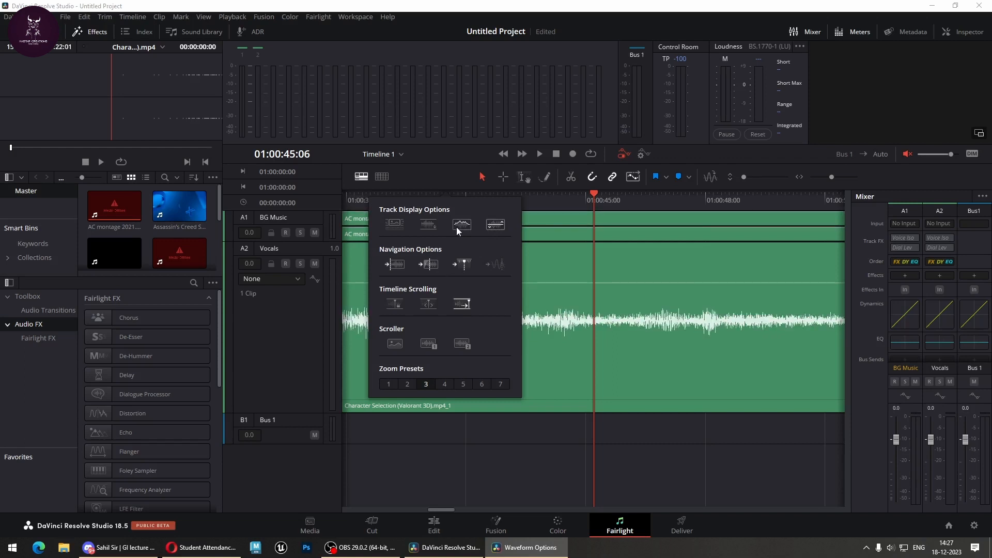
Return to the Edit page and display the timeline's audio clips as non-rectified waveforms.
{"action": "left_click", "coordinate": [434, 525]}
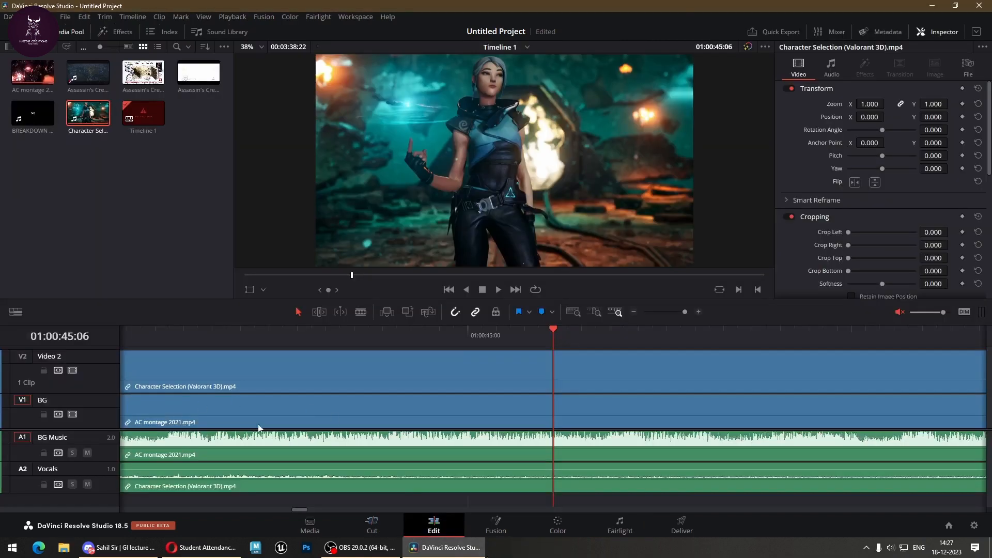
{"action": "left_click", "coordinate": [15, 312]}
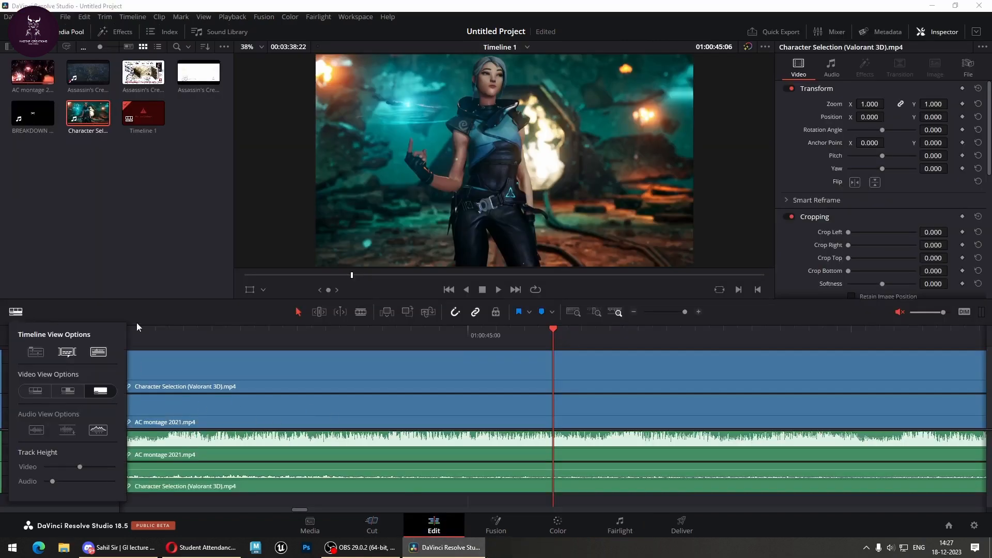
{"action": "left_click", "coordinate": [9, 315]}
{"action": "left_click", "coordinate": [9, 315]}
{"action": "left_click", "coordinate": [36, 430]}
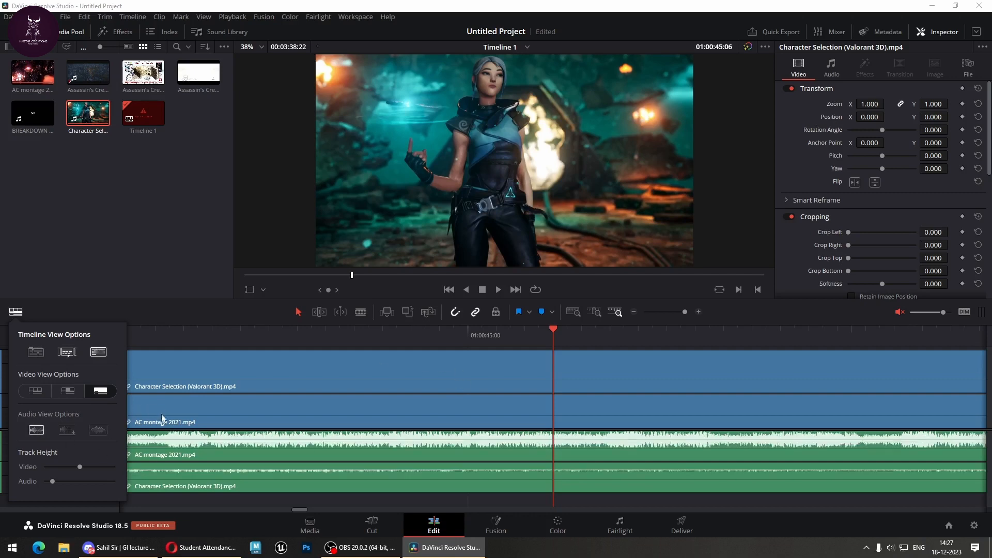
Reduce the overall video and audio track heights, and enlarge tracks V2, V1, A1 and A2 individually.
{"action": "left_click_drag", "start_coordinate": [81, 466], "coordinate": [49, 488]}
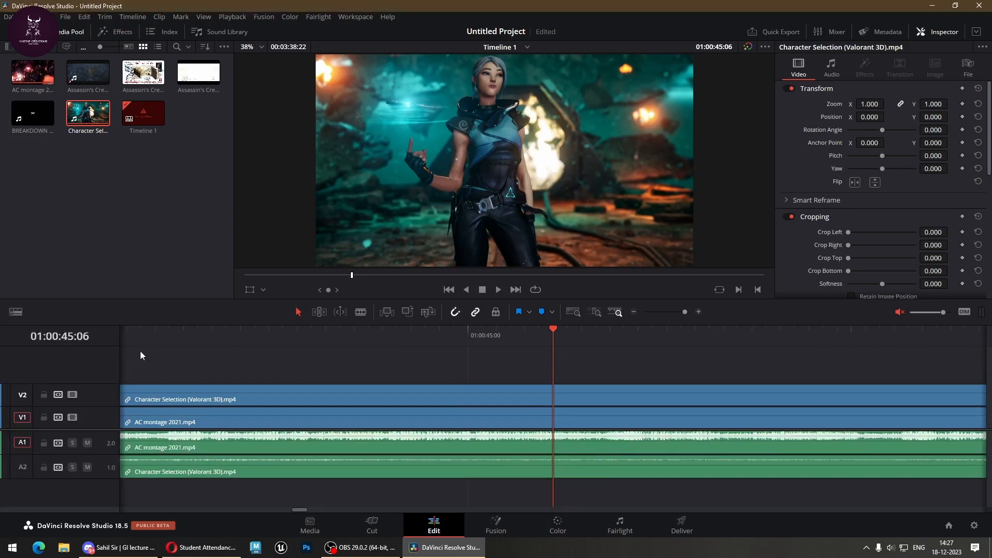
{"action": "mouse_move", "coordinate": [97, 383]}
{"action": "left_mouse_down"}
{"action": "mouse_move", "coordinate": [96, 357]}
{"action": "mouse_move", "coordinate": [97, 369]}
{"action": "left_mouse_up"}
{"action": "left_click_drag", "start_coordinate": [95, 407], "coordinate": [95, 393]}
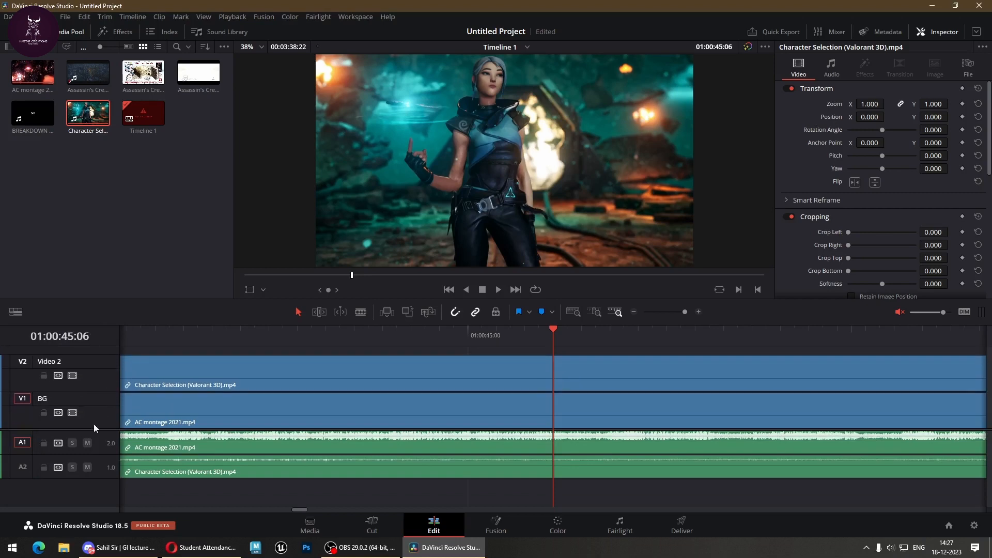
{"action": "scroll", "coordinate": [97, 413], "scroll_direction": "down", "scroll_amount": 1}
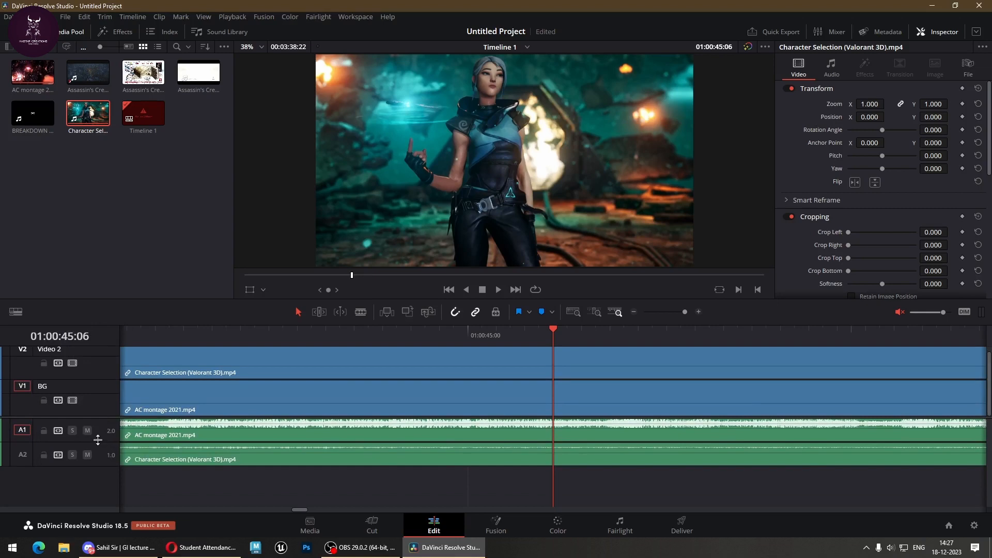
{"action": "left_click_drag", "start_coordinate": [101, 443], "coordinate": [152, 510]}
Move the playhead to 01:00:41:24 and give the timeline area more height under the viewer.
{"action": "left_click_drag", "start_coordinate": [335, 333], "coordinate": [89, 355]}
{"action": "scroll", "coordinate": [295, 392], "scroll_direction": "down", "scroll_amount": 1}
{"action": "scroll", "coordinate": [296, 392], "scroll_direction": "down", "scroll_amount": 3}
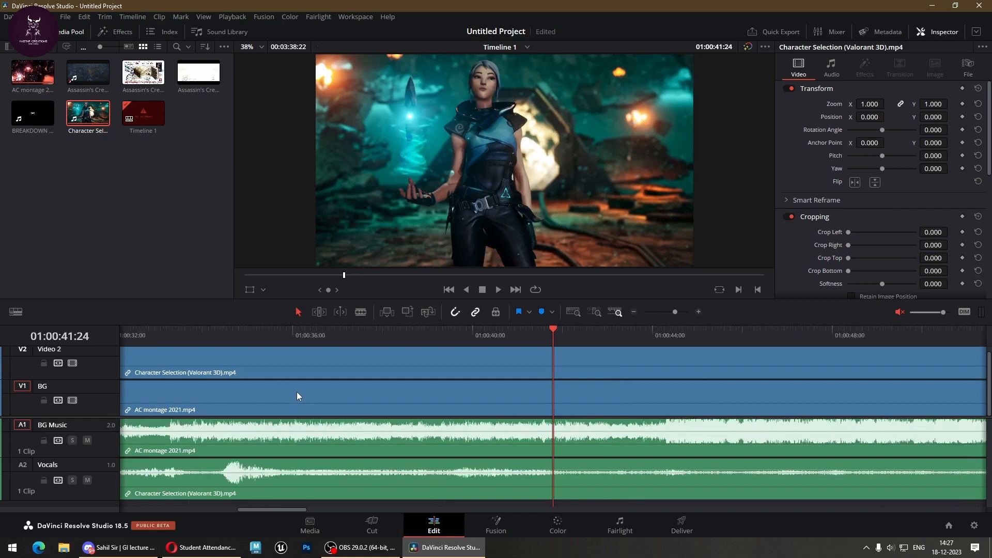
{"action": "scroll", "coordinate": [297, 391], "scroll_direction": "down", "scroll_amount": 5}
{"action": "scroll", "coordinate": [297, 391], "scroll_direction": "up", "scroll_amount": 1}
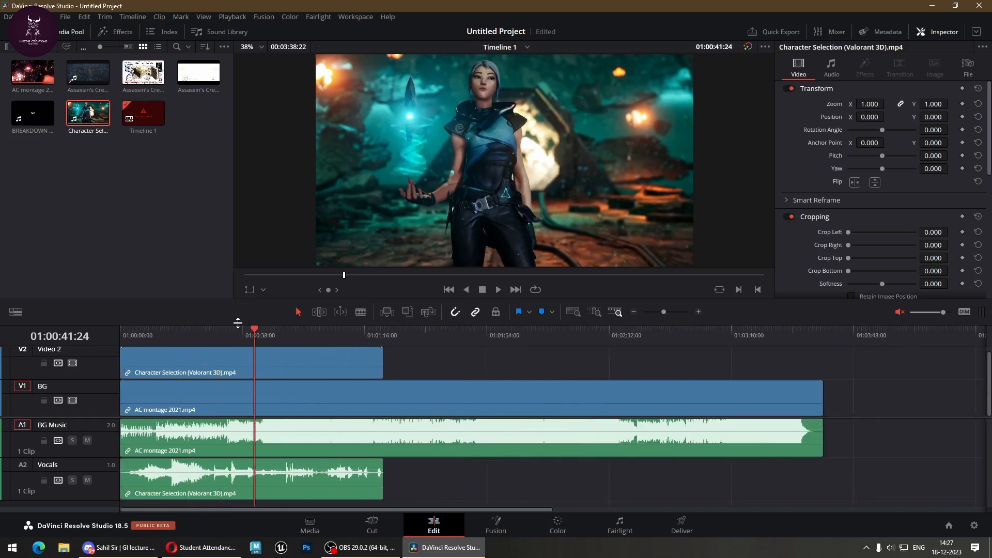
{"action": "left_click_drag", "start_coordinate": [233, 324], "coordinate": [228, 236]}
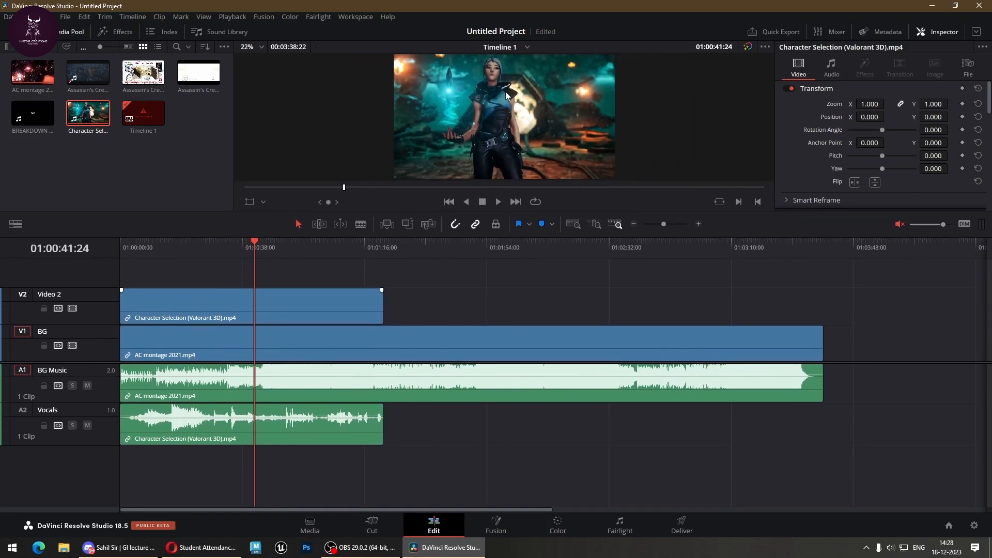
Shrink the V1, A1 and A2 tracks and lower the divider between the video and audio tracks.
{"action": "left_click_drag", "start_coordinate": [96, 325], "coordinate": [97, 349]}
{"action": "double_click", "coordinate": [89, 312]}
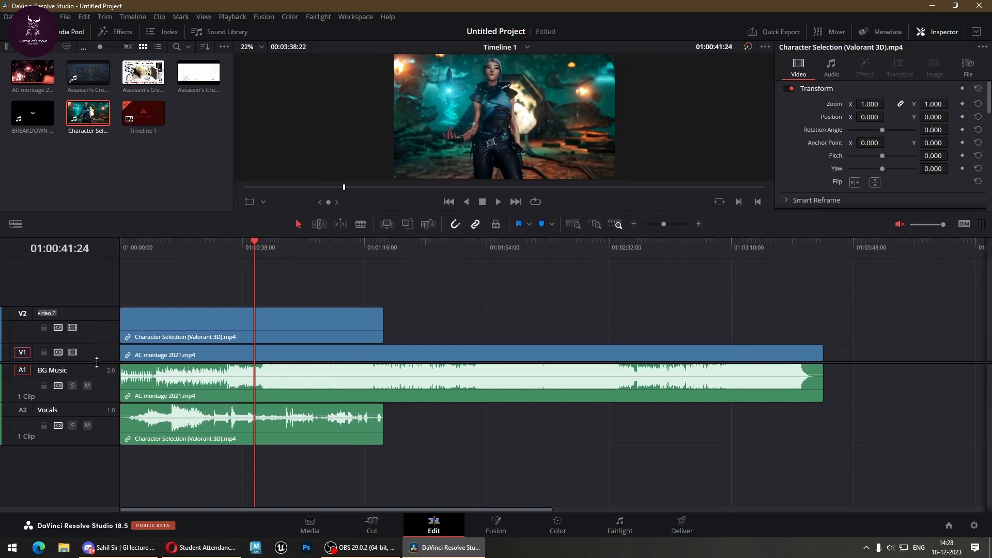
{"action": "key", "text": "Return"}
{"action": "left_click_drag", "start_coordinate": [95, 440], "coordinate": [115, 463]}
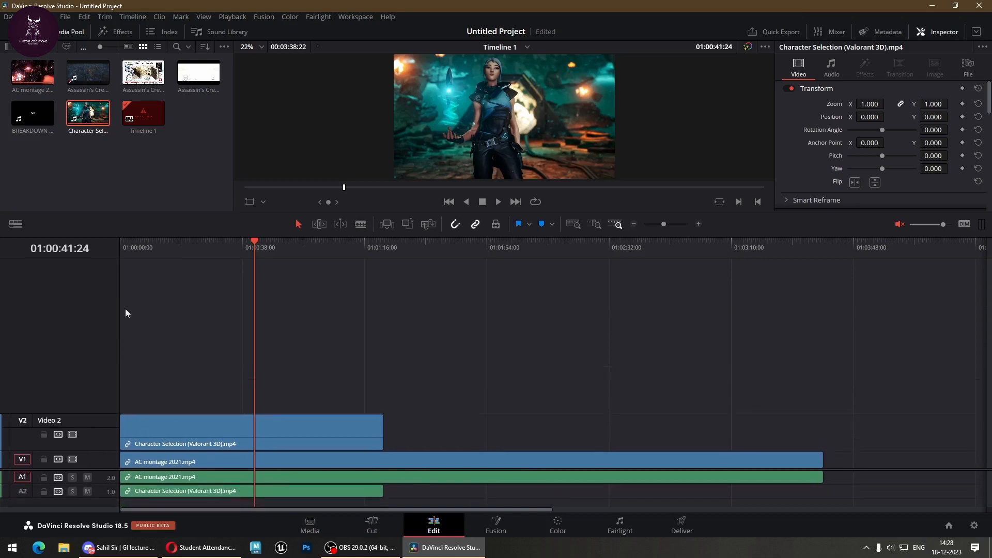
Duplicate the Character Selection clip onto new video tracks V3 to V8, and ripple-delete the original with all its copies.
{"action": "left_click", "coordinate": [183, 419]}
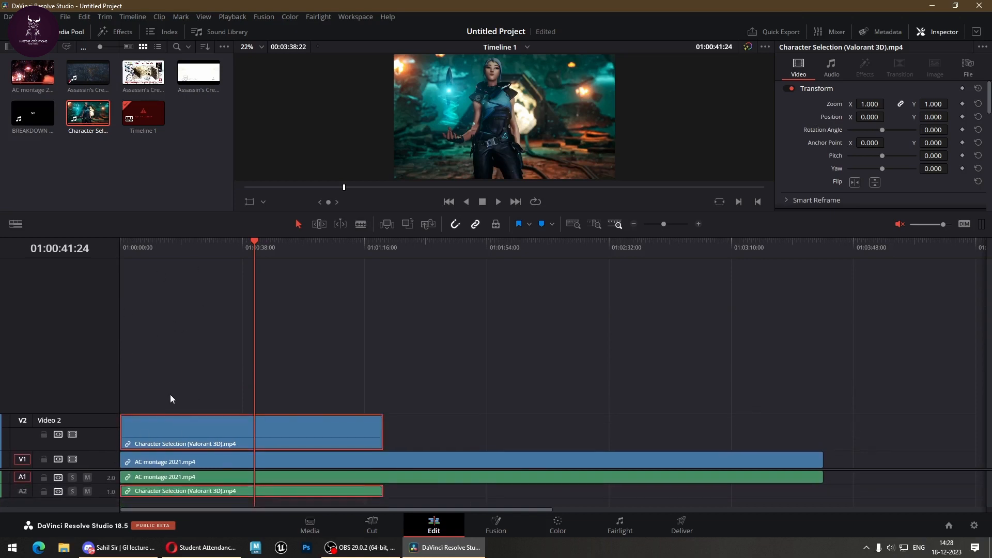
{"action": "left_click_drag", "start_coordinate": [200, 430], "coordinate": [206, 289]}
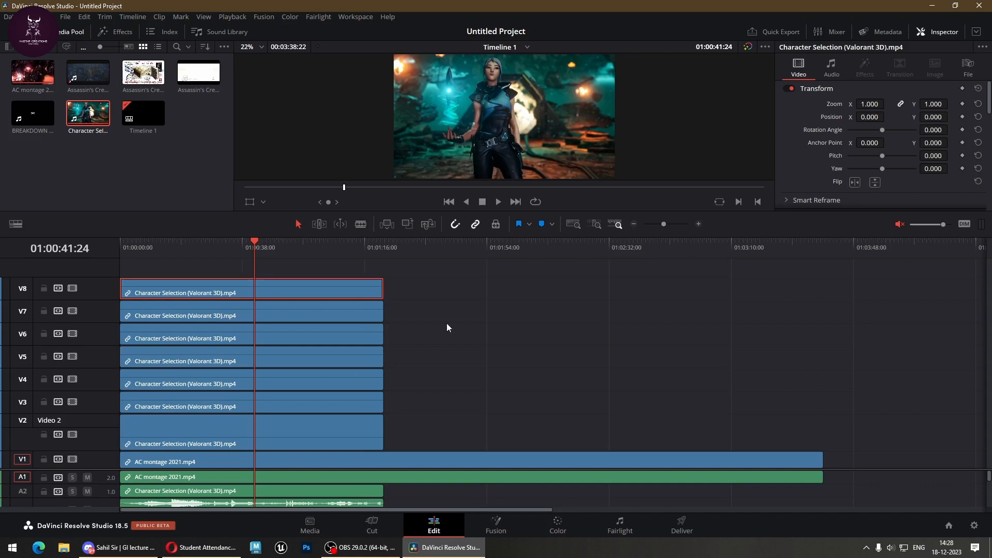
{"action": "left_click_drag", "start_coordinate": [438, 279], "coordinate": [263, 446]}
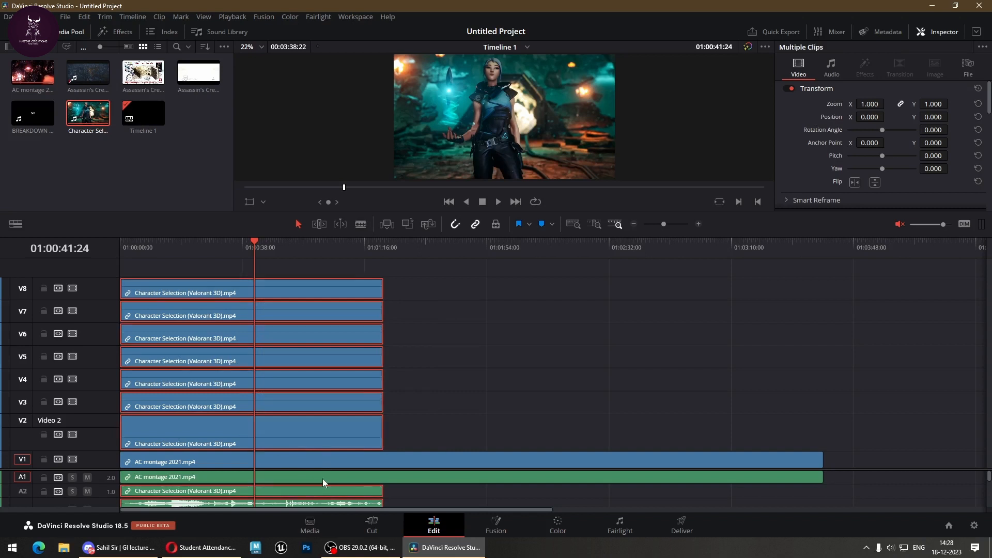
{"action": "key", "text": "Delete"}
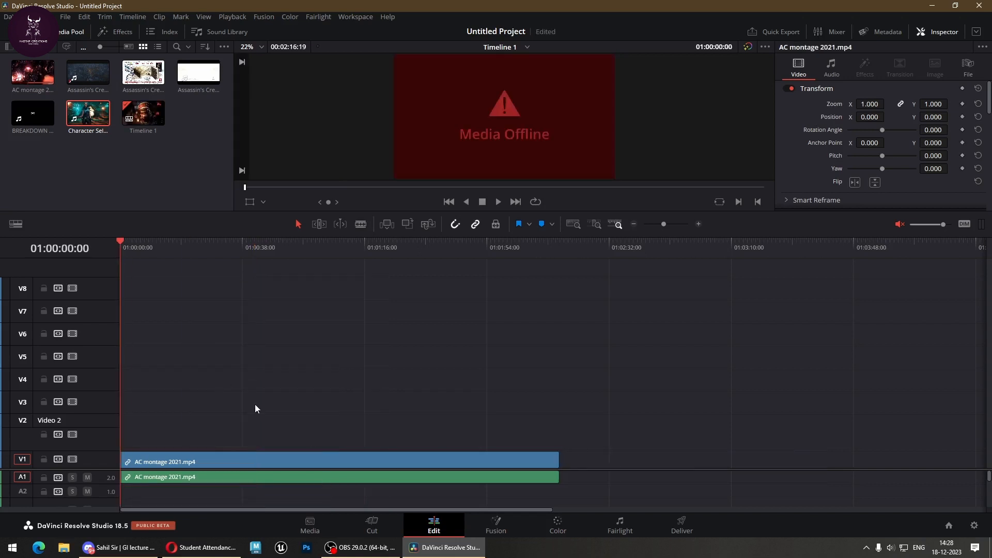
Select the AC montage 2021 clip and split it at 01:00:05:09.
{"action": "left_click_drag", "start_coordinate": [319, 371], "coordinate": [198, 477]}
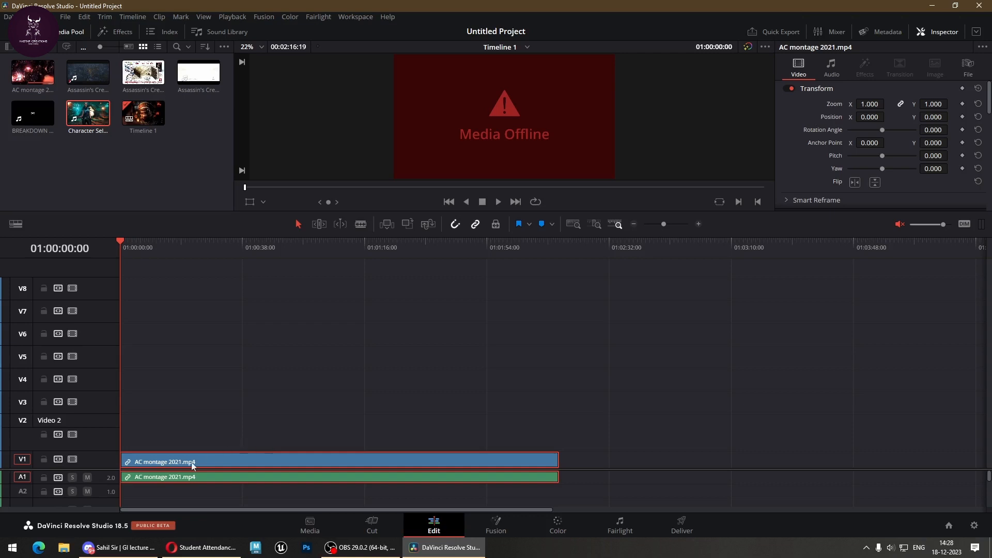
{"action": "scroll", "coordinate": [191, 466], "scroll_direction": "up", "scroll_amount": 3}
{"action": "scroll", "coordinate": [184, 465], "scroll_direction": "down", "scroll_amount": 2}
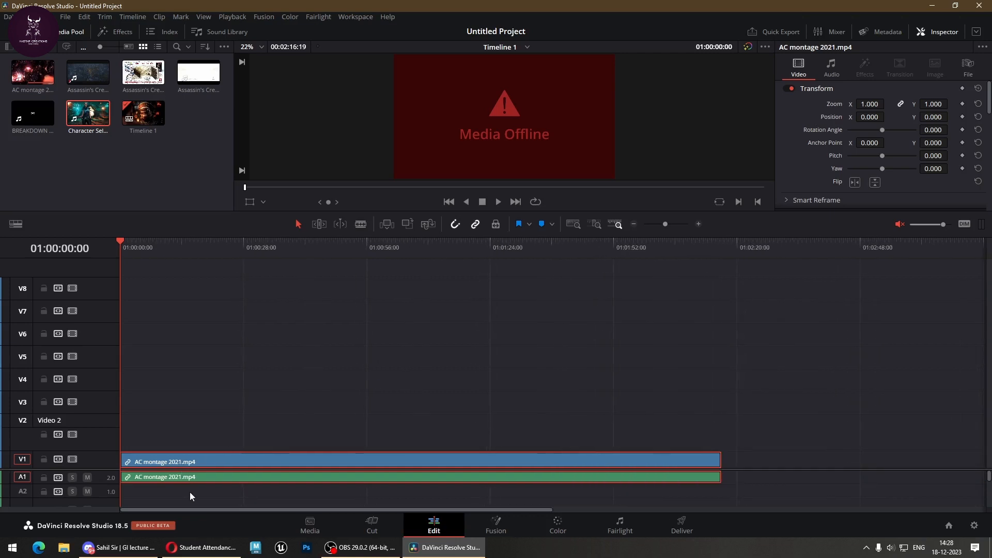
{"action": "scroll", "coordinate": [140, 473], "scroll_direction": "up", "scroll_amount": 2}
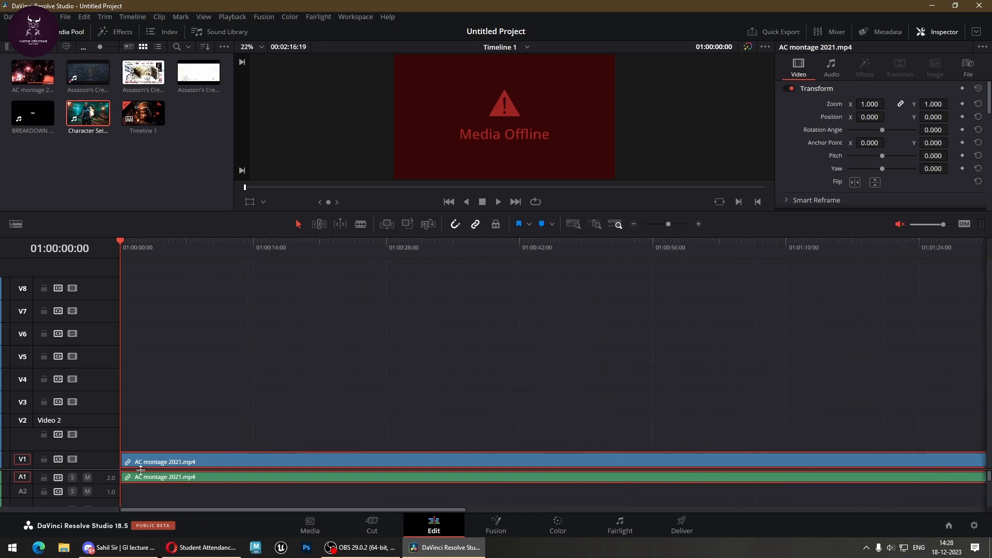
{"action": "left_click_drag", "start_coordinate": [150, 249], "coordinate": [169, 253]}
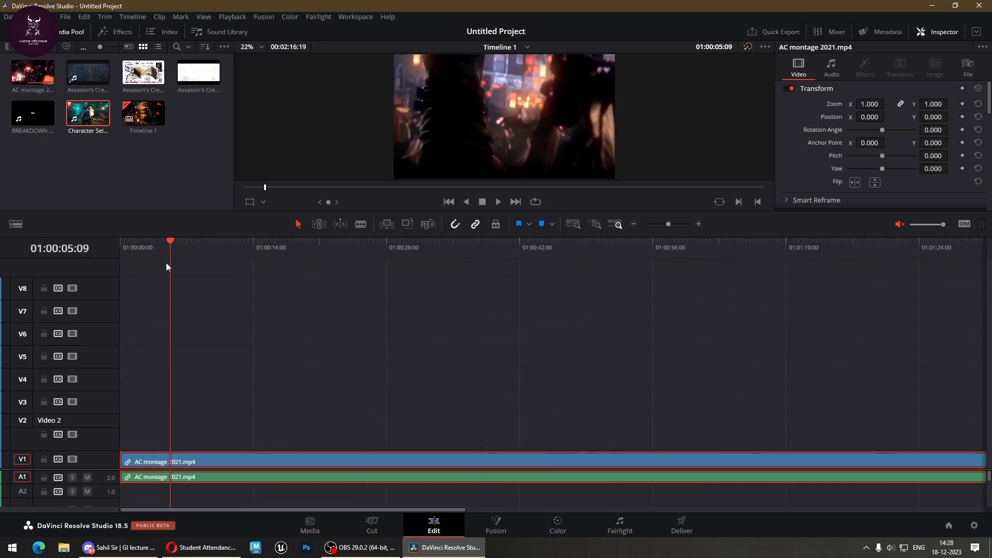
{"action": "scroll", "coordinate": [154, 482], "scroll_direction": "up", "scroll_amount": 1}
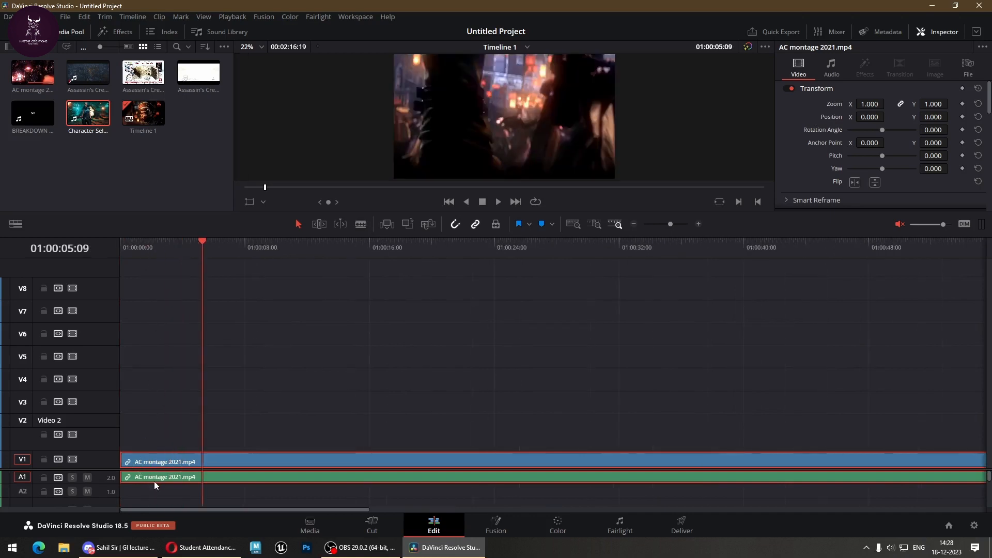
{"action": "scroll", "coordinate": [154, 482], "scroll_direction": "down", "scroll_amount": 3}
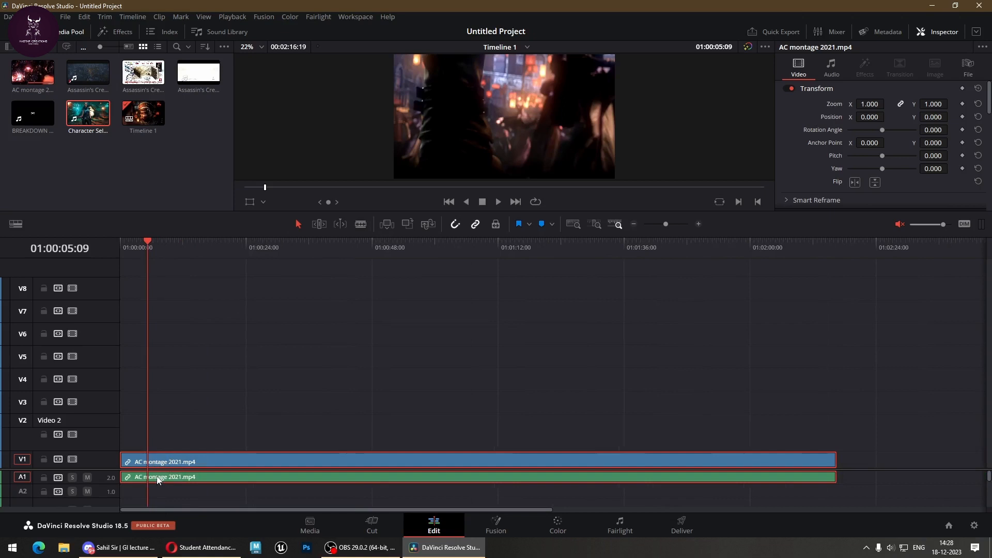
{"action": "key", "text": "ctrl+backslash"}
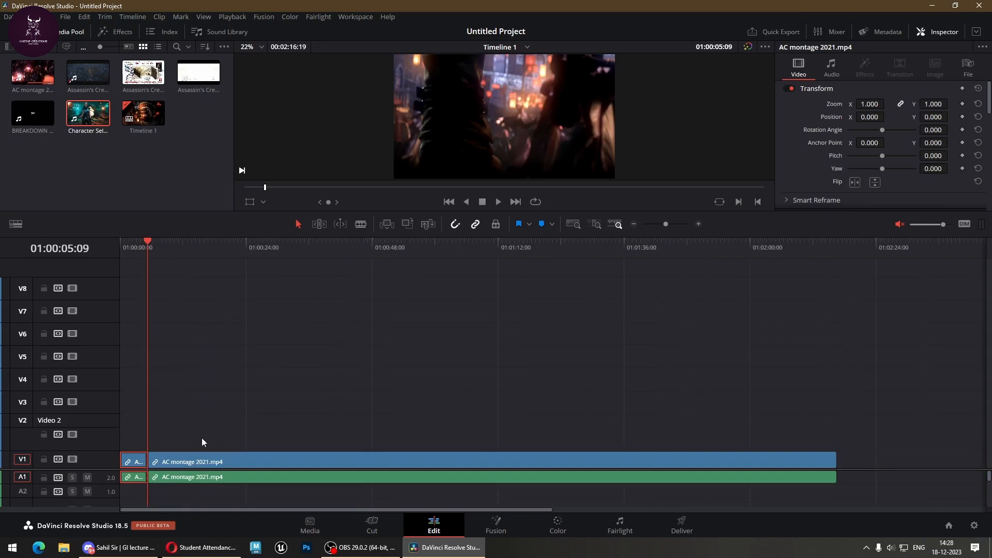
Split the AC montage clip at 01:00:06:18 and move the resulting short piece up to track V2.
{"action": "scroll", "coordinate": [248, 371], "scroll_direction": "up", "scroll_amount": 3}
{"action": "left_click_drag", "start_coordinate": [211, 242], "coordinate": [233, 245]}
{"action": "key", "text": "ctrl+backslash"}
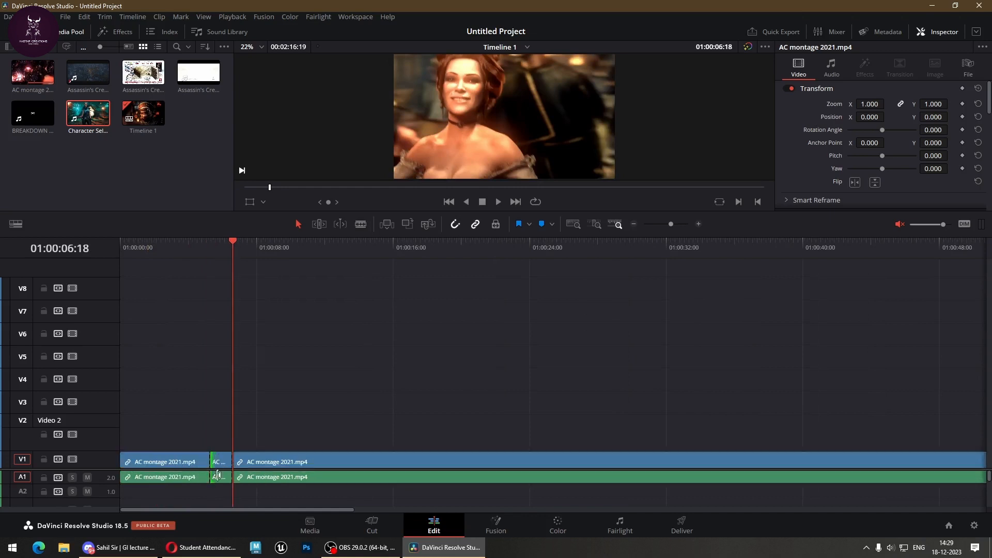
{"action": "left_click", "coordinate": [223, 461]}
{"action": "left_click_drag", "start_coordinate": [222, 462], "coordinate": [228, 432]}
Split the remaining V1 clip at 01:00:07:09 and move the short piece before the cut up to track V3.
{"action": "left_click", "coordinate": [254, 461]}
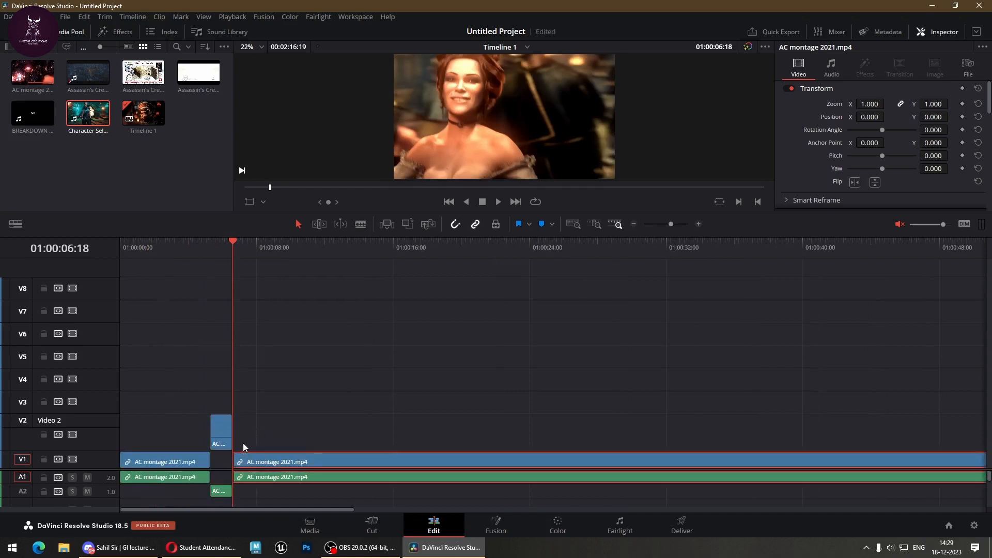
{"action": "mouse_move", "coordinate": [242, 248]}
{"action": "left_mouse_down"}
{"action": "mouse_move", "coordinate": [257, 250]}
{"action": "mouse_move", "coordinate": [245, 249]}
{"action": "left_mouse_up"}
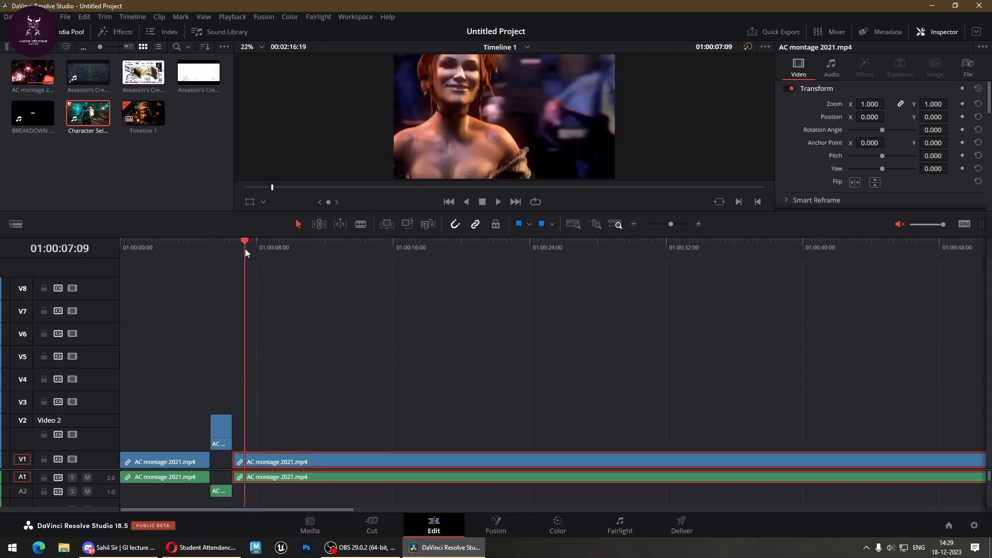
{"action": "key", "text": "ctrl+b"}
{"action": "left_click_drag", "start_coordinate": [239, 463], "coordinate": [233, 408]}
Split the remaining V1 clip at 01:00:08:06 and place the short piece on V4, starting partway through the V3 piece.
{"action": "left_click", "coordinate": [260, 247]}
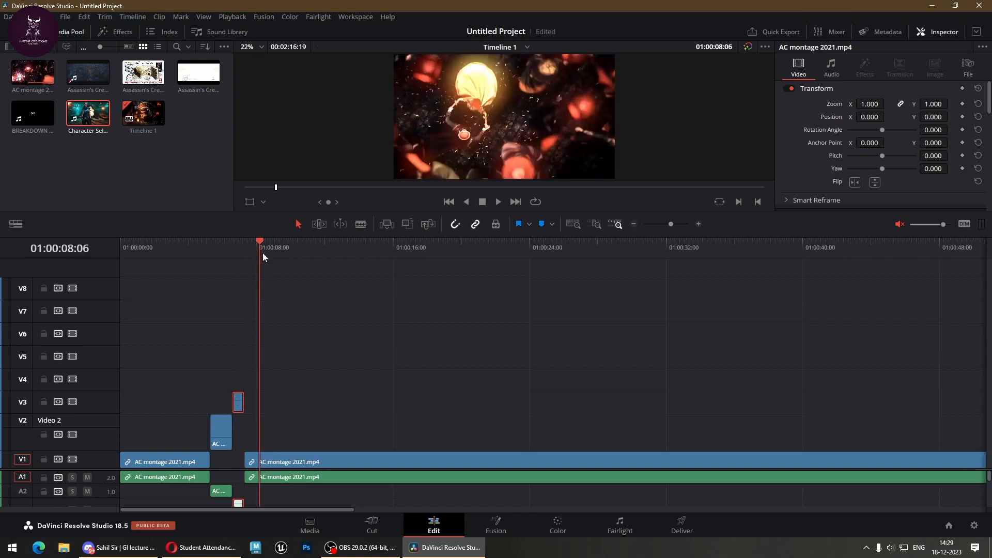
{"action": "key", "text": "ctrl+b"}
{"action": "left_click_drag", "start_coordinate": [251, 463], "coordinate": [245, 396]}
{"action": "key", "text": "ctrl+equal"}
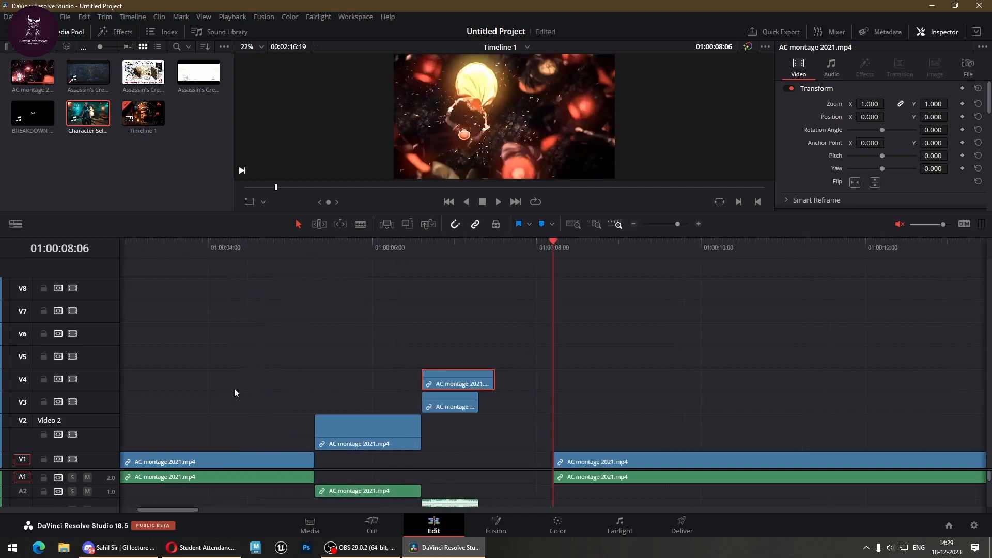
{"action": "left_click_drag", "start_coordinate": [448, 388], "coordinate": [484, 394]}
Move the remaining AC montage clip on V1 earlier so it starts near the end of the V4 piece.
{"action": "key", "text": "ctrl+minus"}
{"action": "key", "text": "ctrl+minus"}
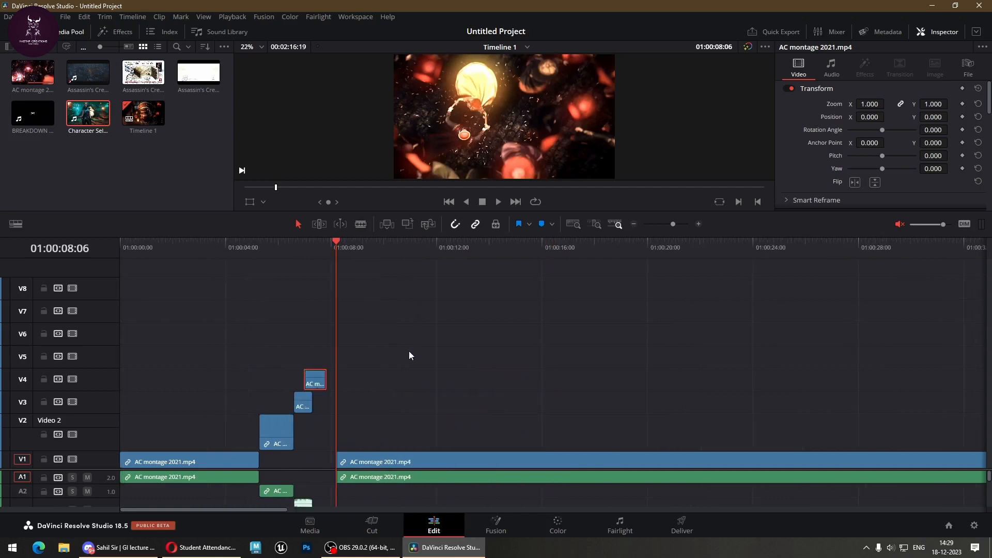
{"action": "left_click_drag", "start_coordinate": [365, 463], "coordinate": [356, 464]}
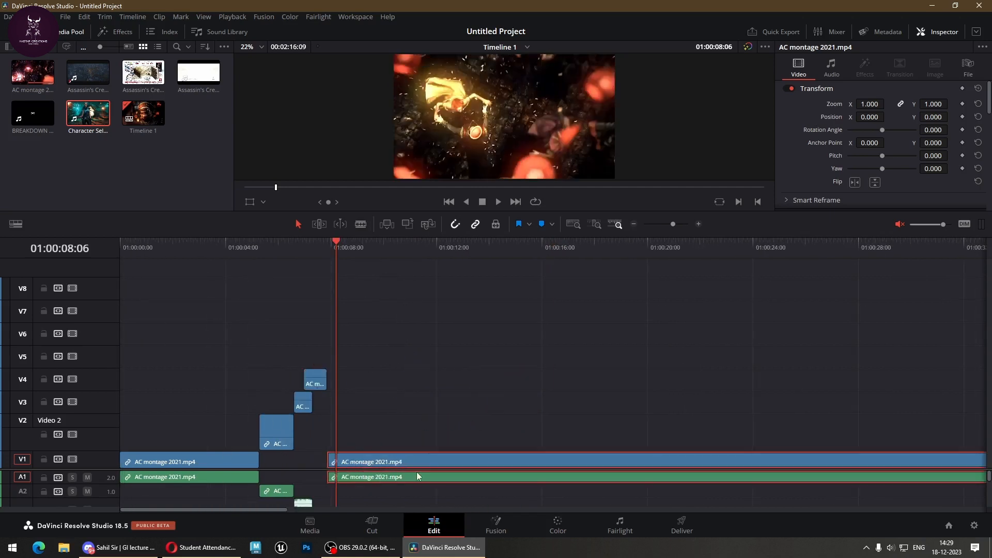
Give the audio tracks more room below the video tracks, down to A6, and select the first AC montage clip on V1.
{"action": "key", "text": "ctrl+minus"}
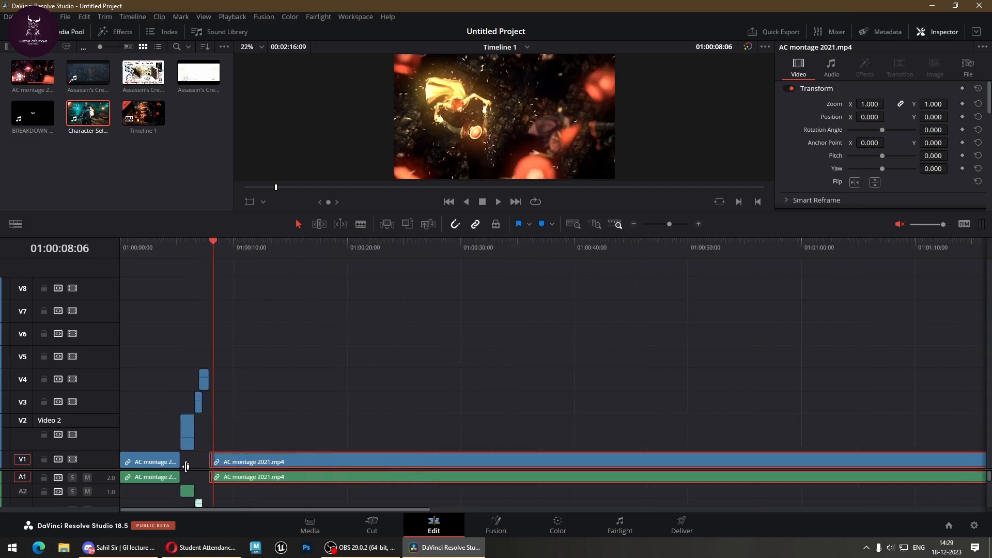
{"action": "key", "text": "ctrl+equal"}
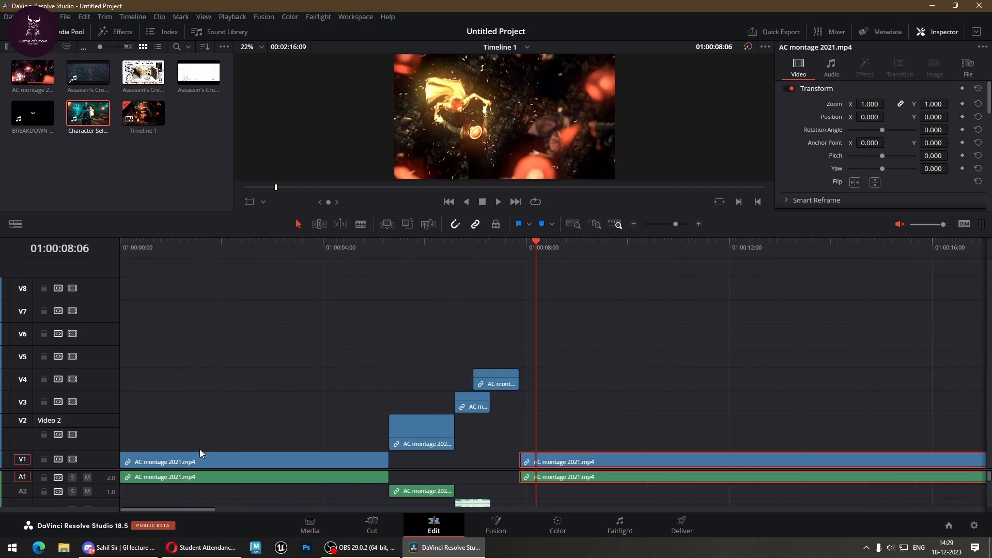
{"action": "left_click_drag", "start_coordinate": [109, 470], "coordinate": [123, 377]}
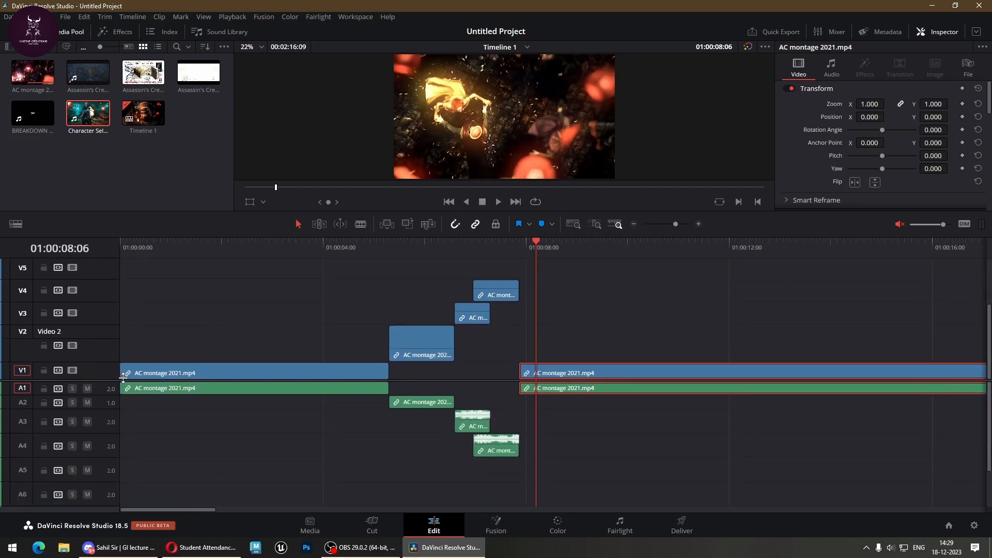
{"action": "left_click", "coordinate": [160, 372]}
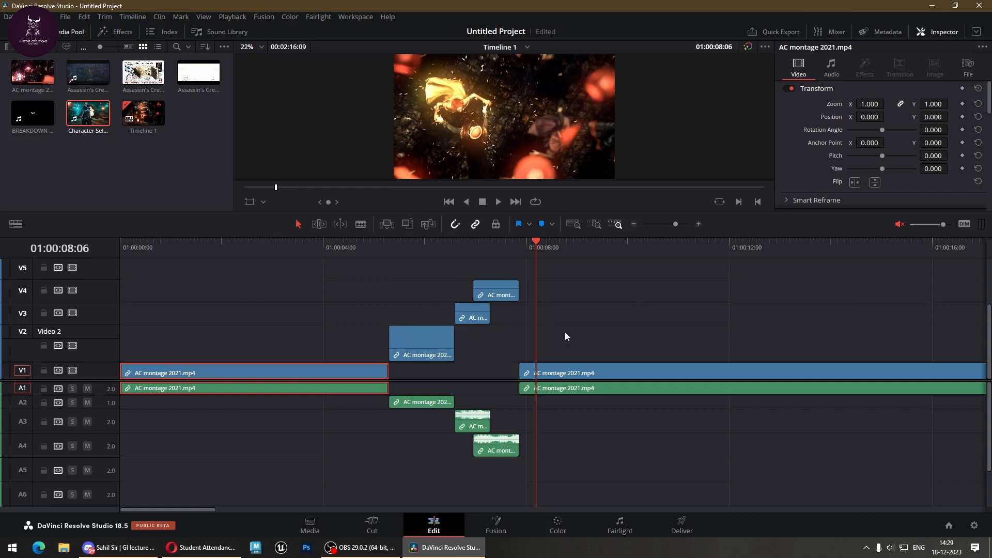
Delete the pieces on V2, V3 and V4 and the long second clip on V1, keeping only the first V1 clip.
{"action": "scroll", "coordinate": [565, 337], "scroll_direction": "down", "scroll_amount": 8}
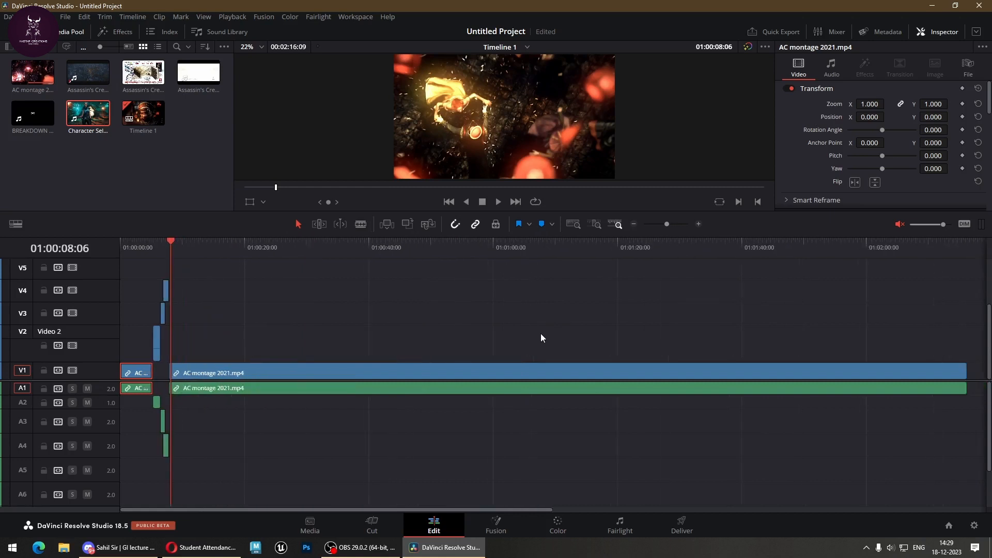
{"action": "left_click", "coordinate": [141, 352]}
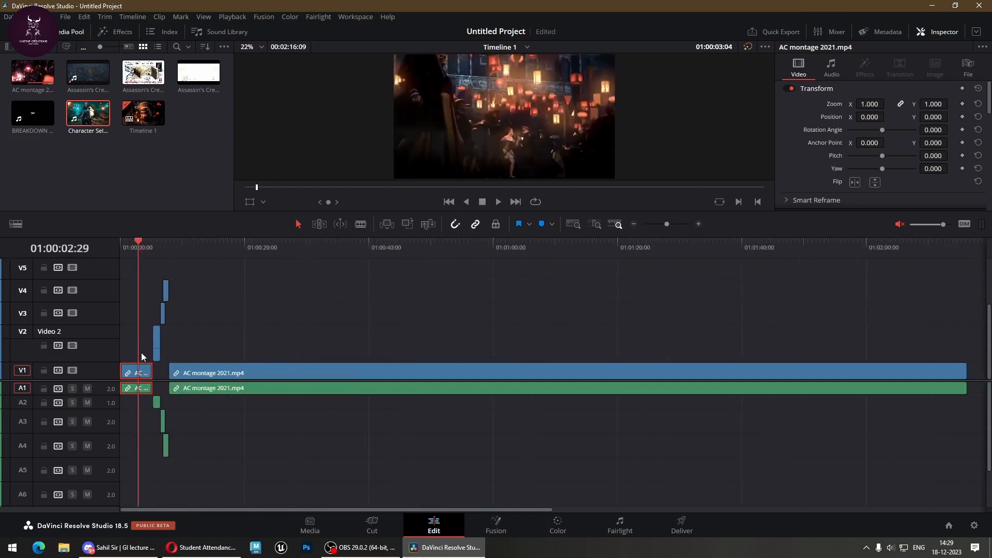
{"action": "left_click_drag", "start_coordinate": [199, 278], "coordinate": [149, 355]}
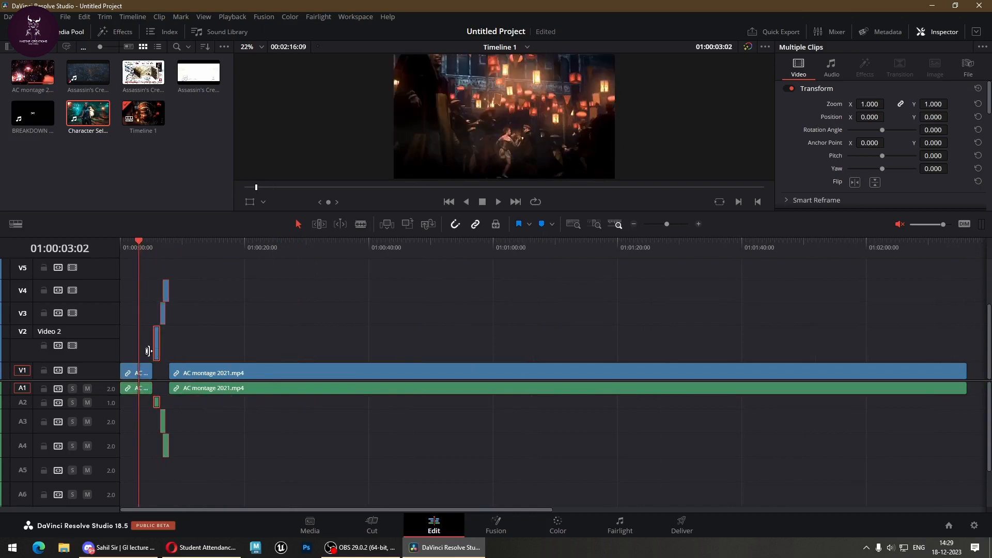
{"action": "key", "text": "Delete"}
{"action": "left_click", "coordinate": [333, 388]}
{"action": "key", "text": "Delete"}
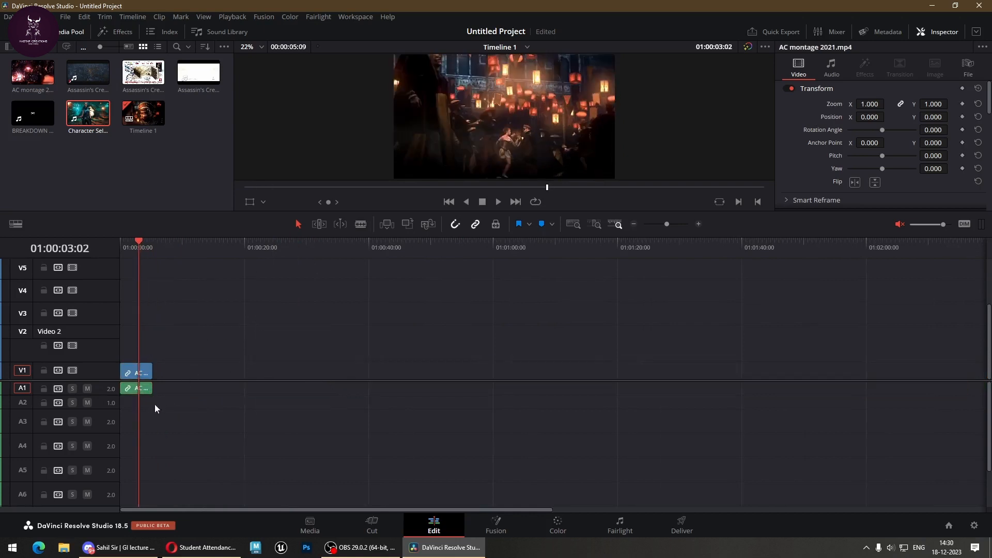
Extend the V1 clip's end to about 00:00:22:17 and split it at 01:00:04:03 and 01:00:04:27.
{"action": "scroll", "coordinate": [154, 397], "scroll_direction": "up", "scroll_amount": 4, "text": "alt"}
{"action": "left_click_drag", "start_coordinate": [314, 372], "coordinate": [953, 372]}
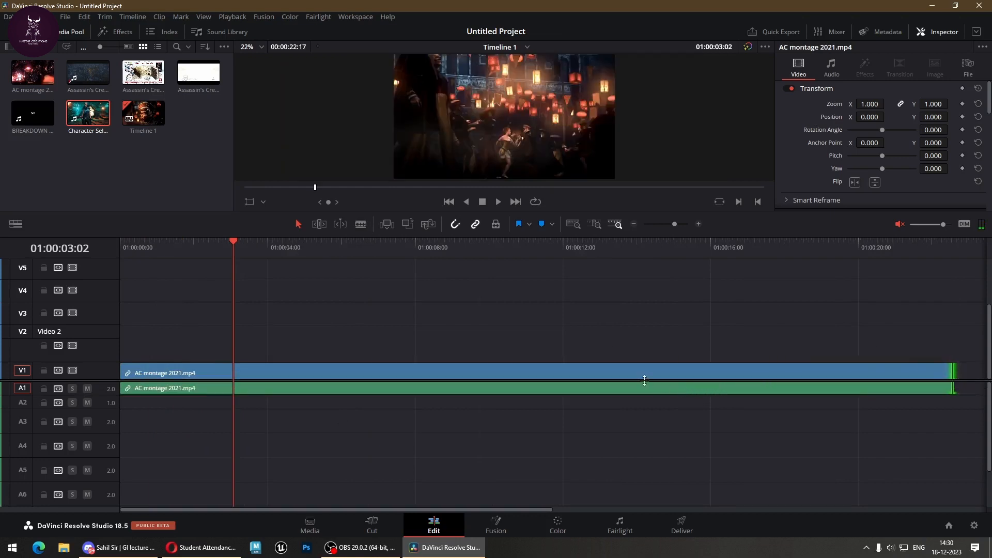
{"action": "left_click", "coordinate": [271, 252]}
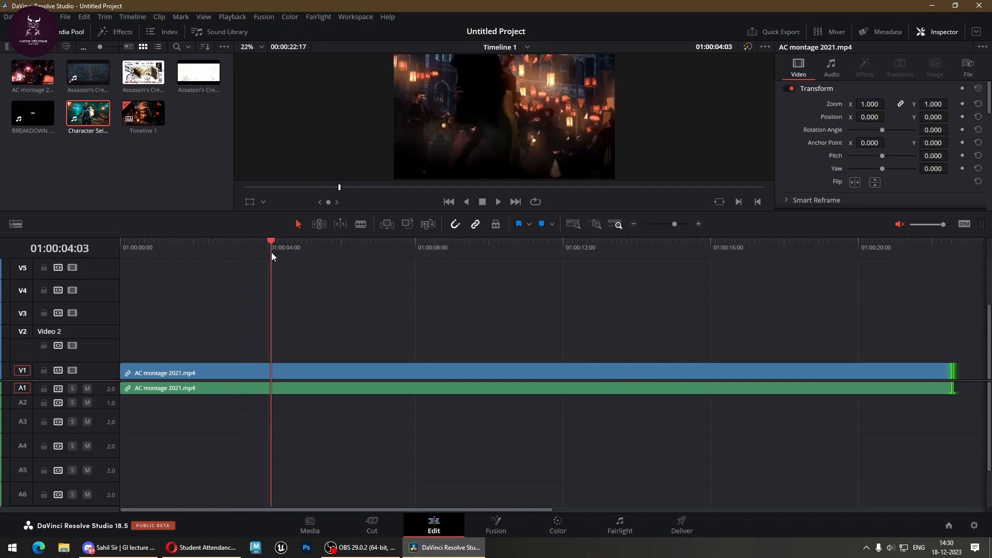
{"action": "key", "text": "ctrl+b"}
{"action": "left_click", "coordinate": [301, 243]}
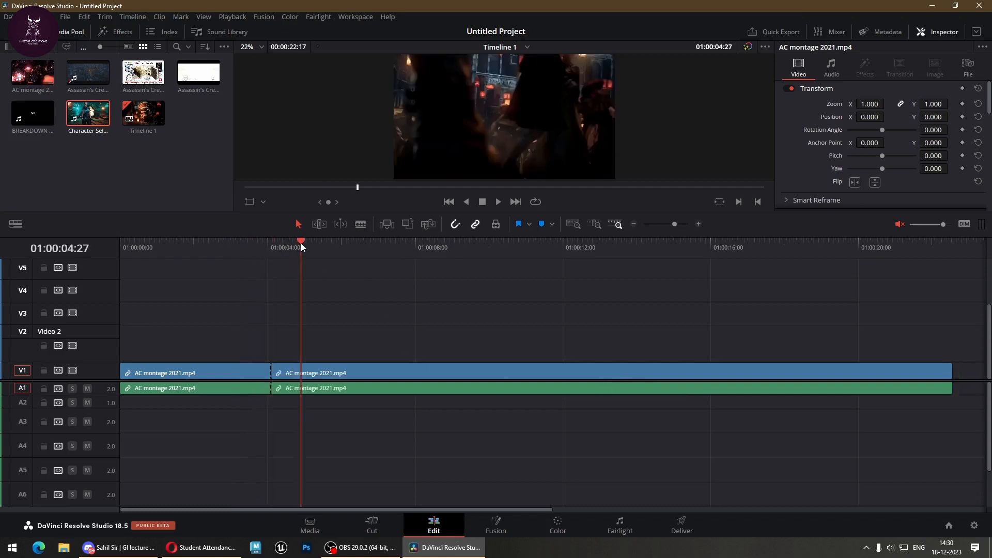
{"action": "key", "text": "ctrl+b"}
{"action": "left_click", "coordinate": [287, 374]}
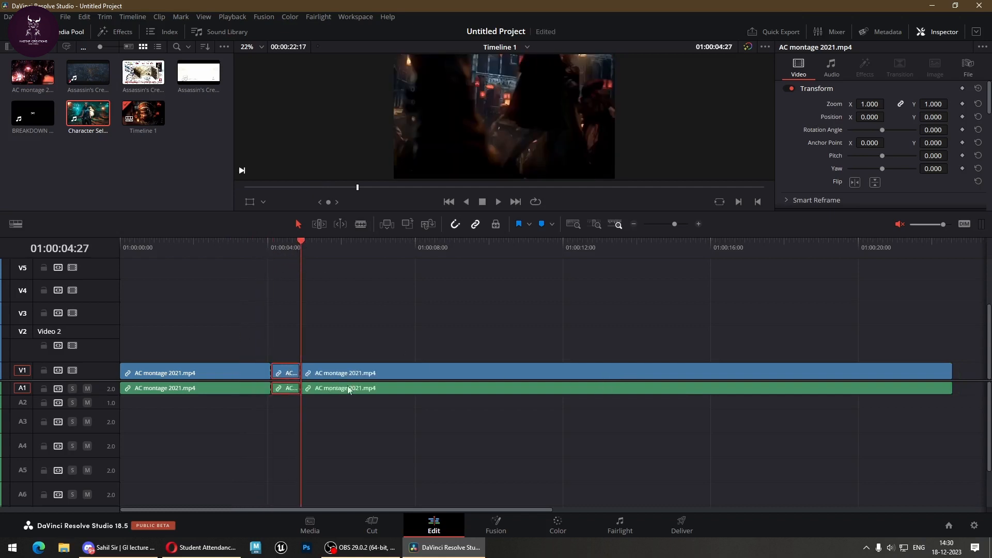
Duplicate the long last V1 clip onto V2, V3 and V4 at staggered start times and place the playhead at 01:00:06:05.
{"action": "left_click", "coordinate": [314, 345]}
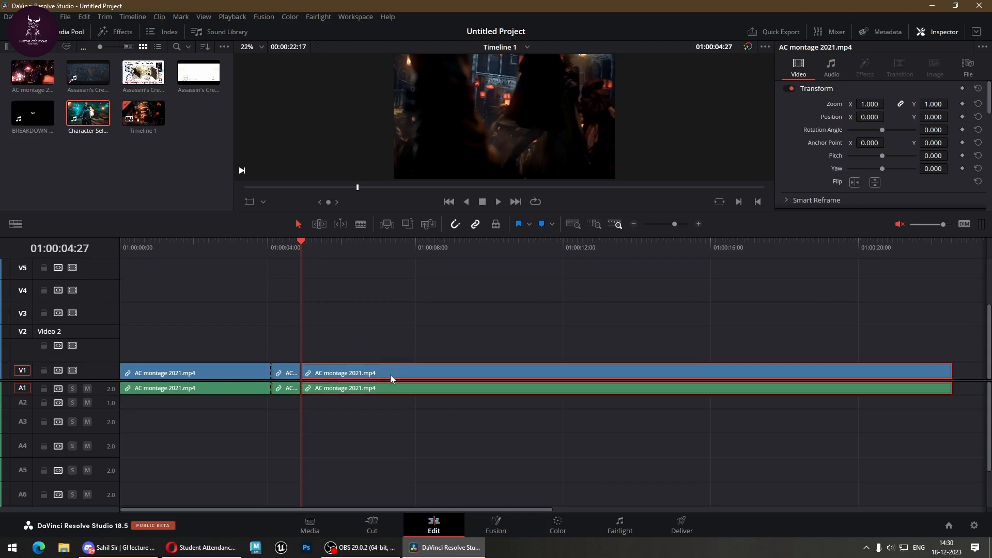
{"action": "left_click_drag", "start_coordinate": [390, 374], "coordinate": [335, 281]}
{"action": "left_click", "coordinate": [345, 245]}
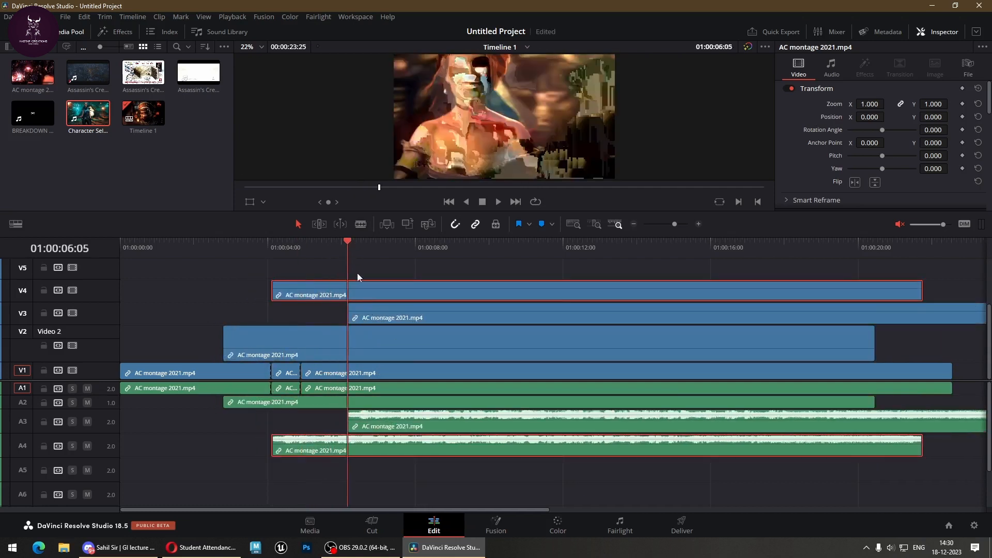
Cut the V4 clip and the V3 clip at two points each with the Blade tool.
{"action": "key", "text": "v"}
{"action": "key", "text": "b"}
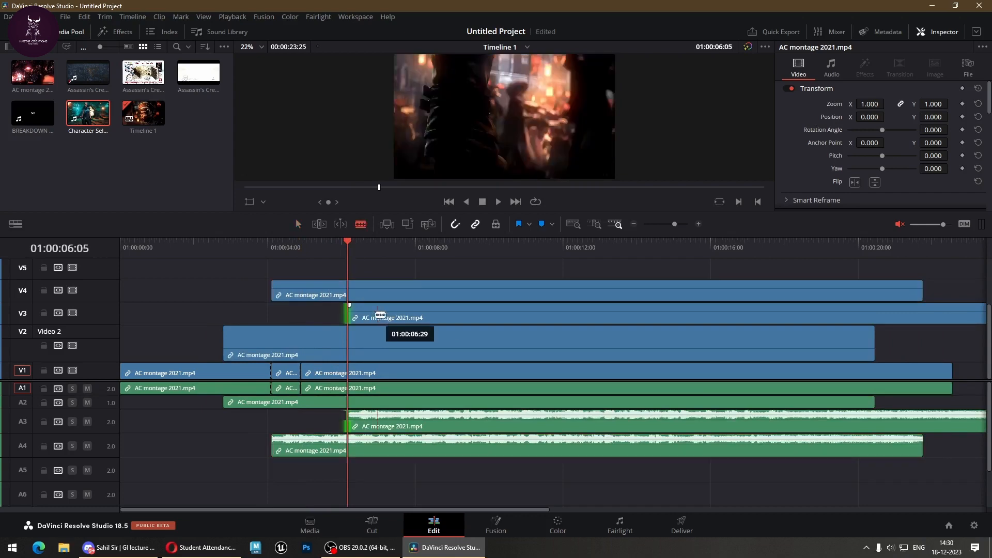
{"action": "left_click", "coordinate": [326, 292]}
{"action": "left_click", "coordinate": [454, 298]}
{"action": "left_click", "coordinate": [444, 310]}
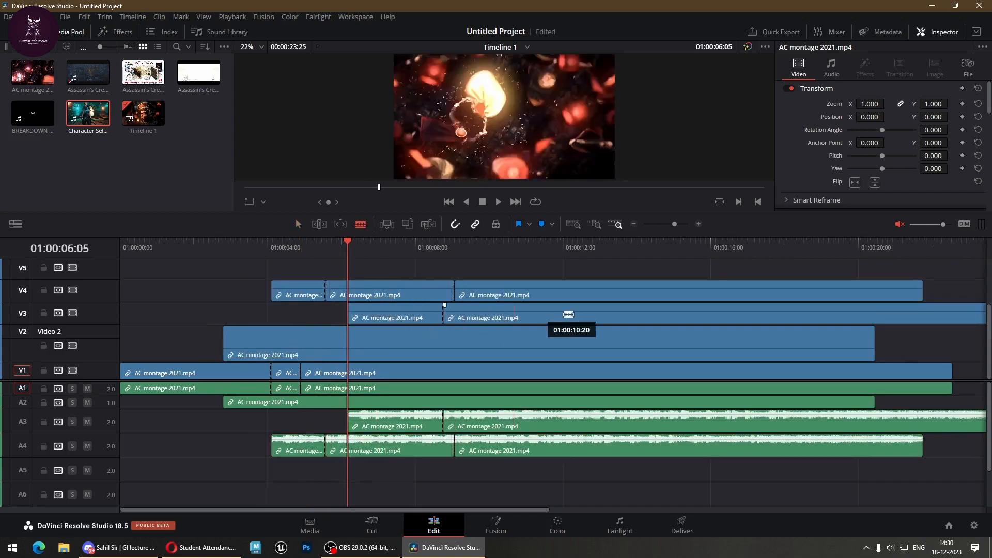
{"action": "left_click", "coordinate": [609, 312]}
Cut the V2 clip and the long V1 clip at three points each, and return to the Selection tool.
{"action": "left_click", "coordinate": [524, 348]}
{"action": "left_click", "coordinate": [425, 349]}
{"action": "left_click", "coordinate": [685, 351]}
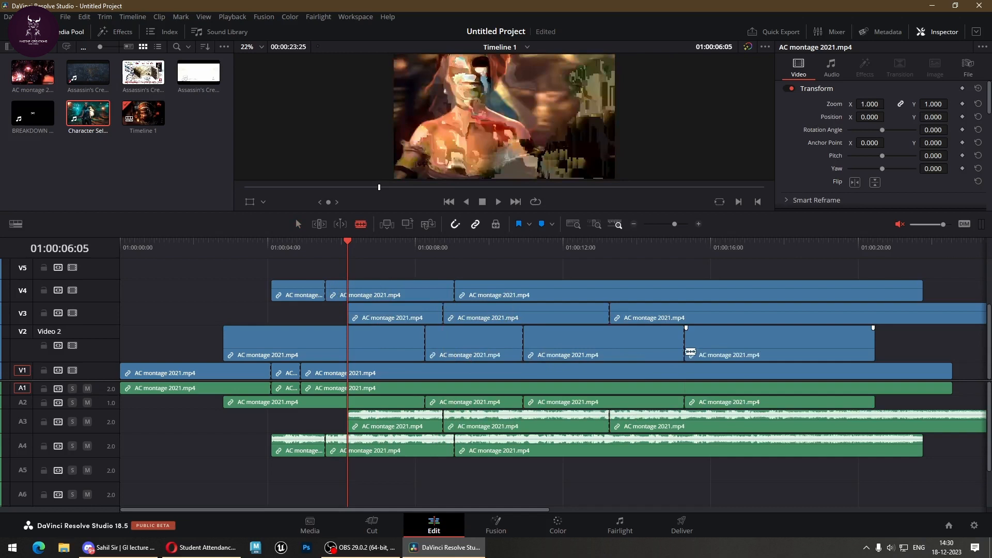
{"action": "left_click", "coordinate": [674, 382]}
{"action": "left_click", "coordinate": [493, 381]}
{"action": "left_click", "coordinate": [424, 381]}
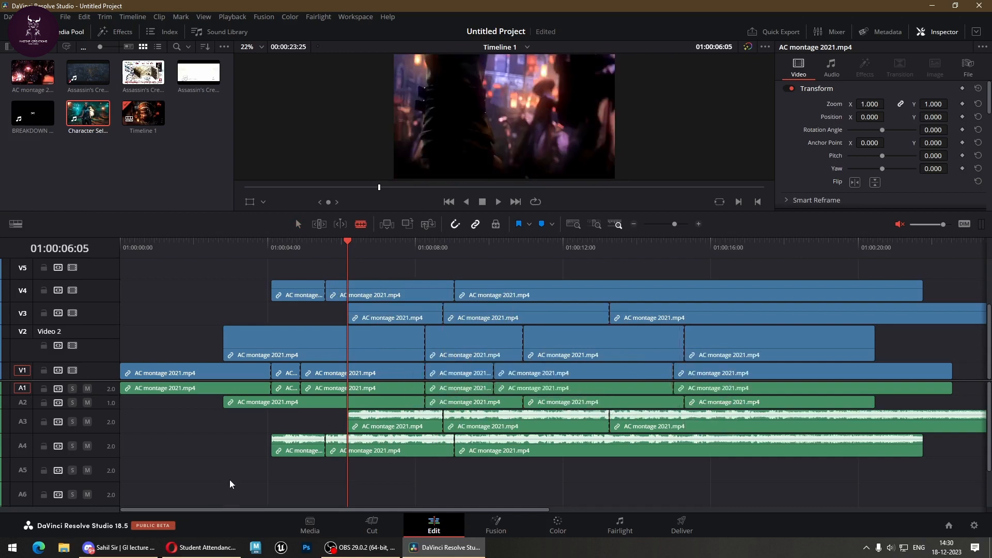
{"action": "key", "text": "a"}
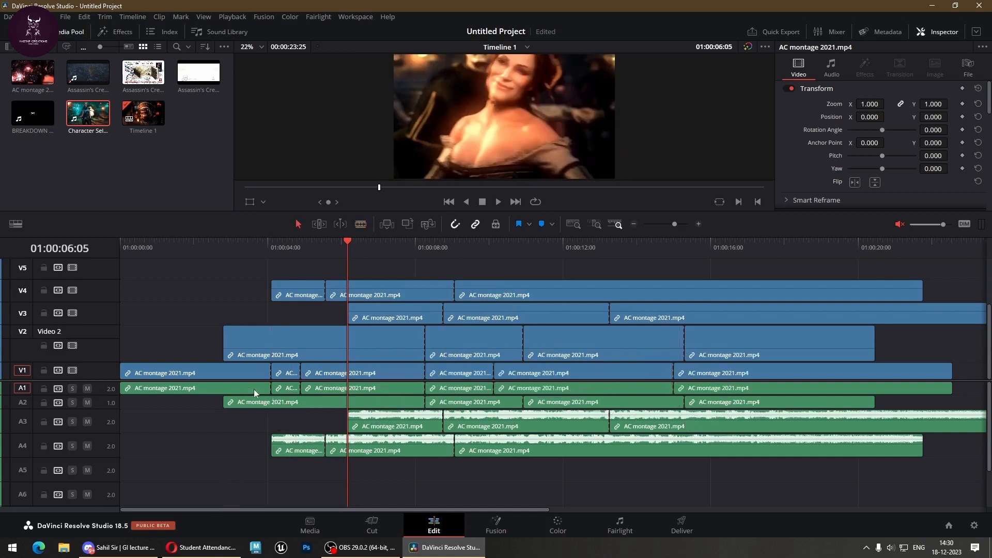
Save the project, ripple delete the third clip piece on V1, and undo the deletion.
{"action": "left_click", "coordinate": [356, 388]}
{"action": "key", "text": "ctrl+s"}
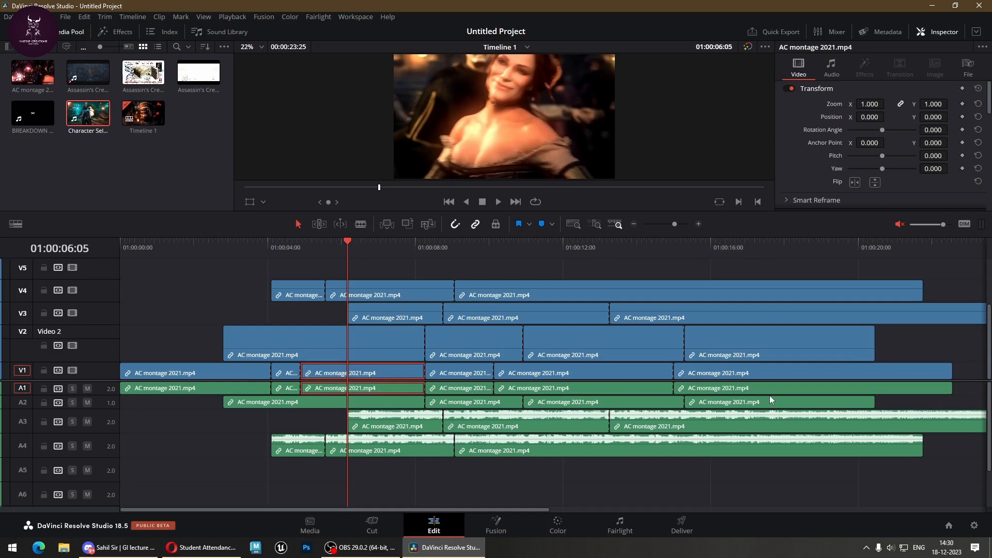
{"action": "key", "text": "Delete"}
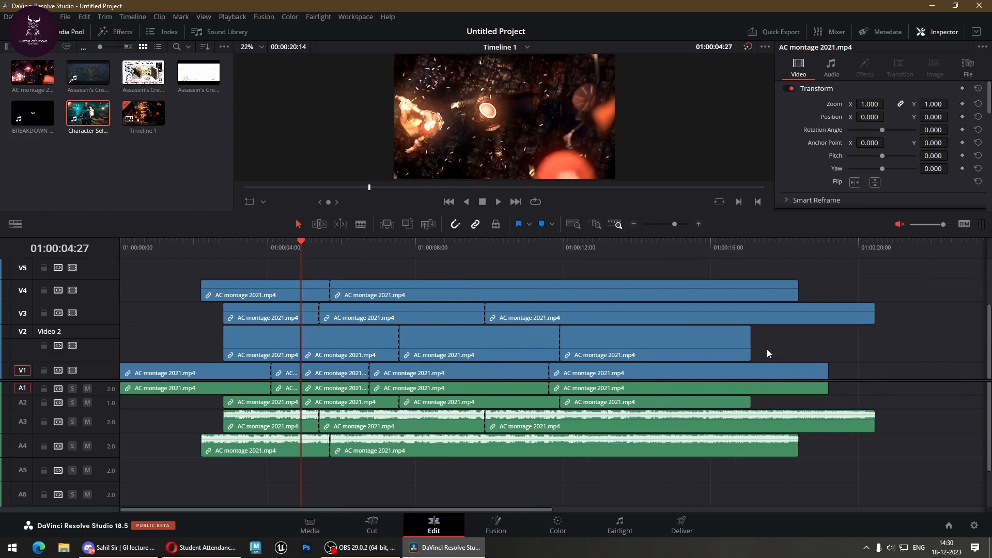
{"action": "key", "text": "ctrl+z"}
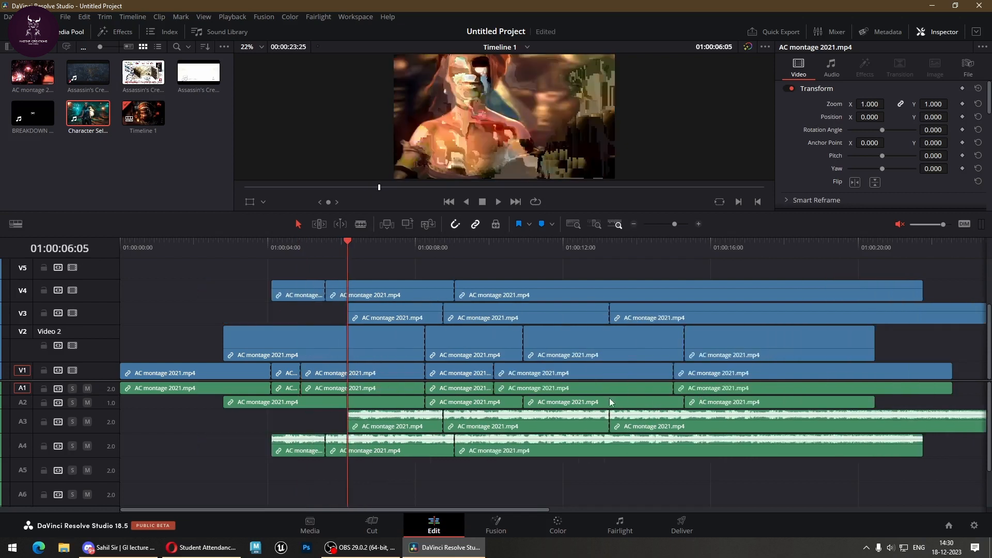
Delete the third clip piece on V1 leaving an empty gap, and undo the deletion.
{"action": "left_click", "coordinate": [390, 372]}
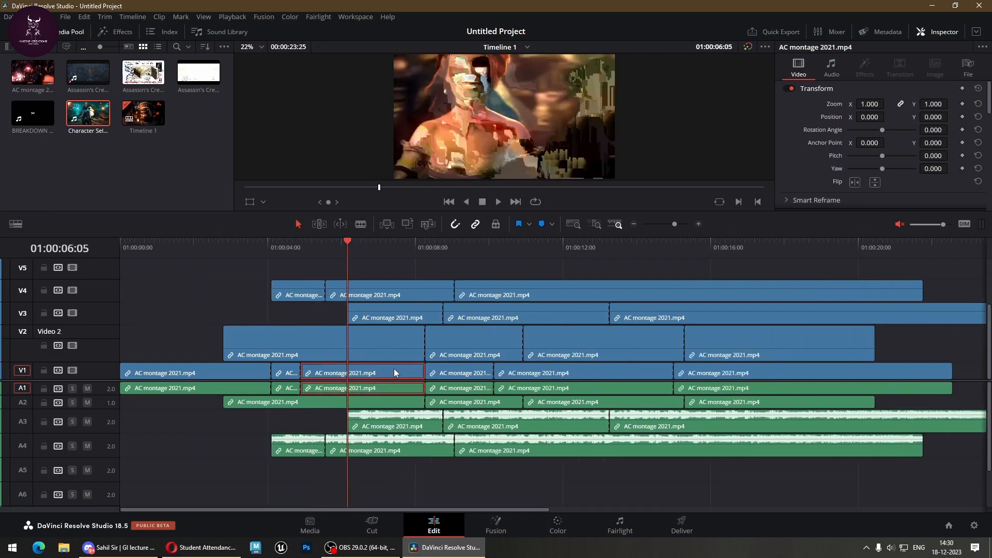
{"action": "key", "text": "Delete"}
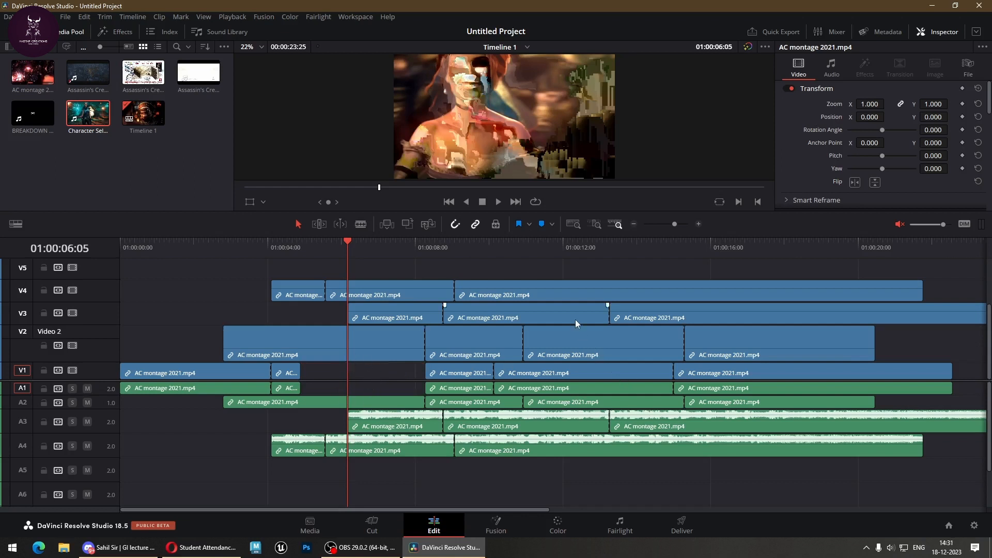
{"action": "key", "text": "ctrl+z"}
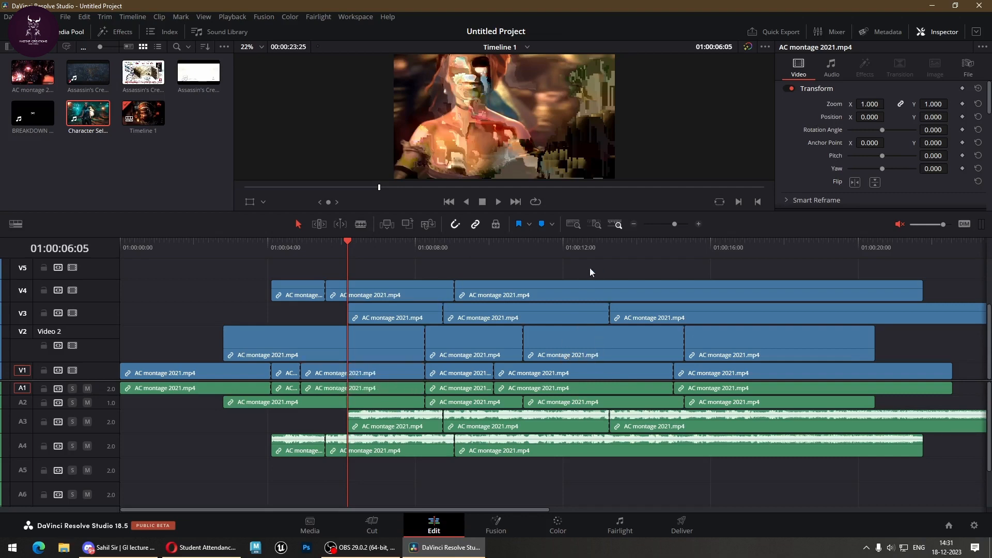
Select the third clip piece on V1 and enlarge the heights of video tracks V1 and V2 and audio tracks A1 and A2.
{"action": "scroll", "coordinate": [284, 407], "scroll_direction": "up", "scroll_amount": 10}
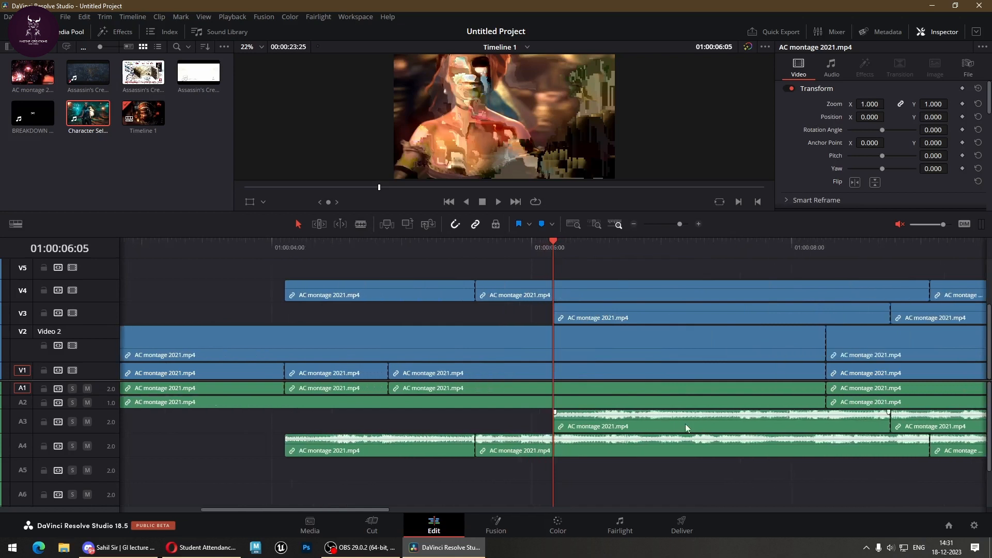
{"action": "scroll", "coordinate": [681, 424], "scroll_direction": "up", "scroll_amount": 1}
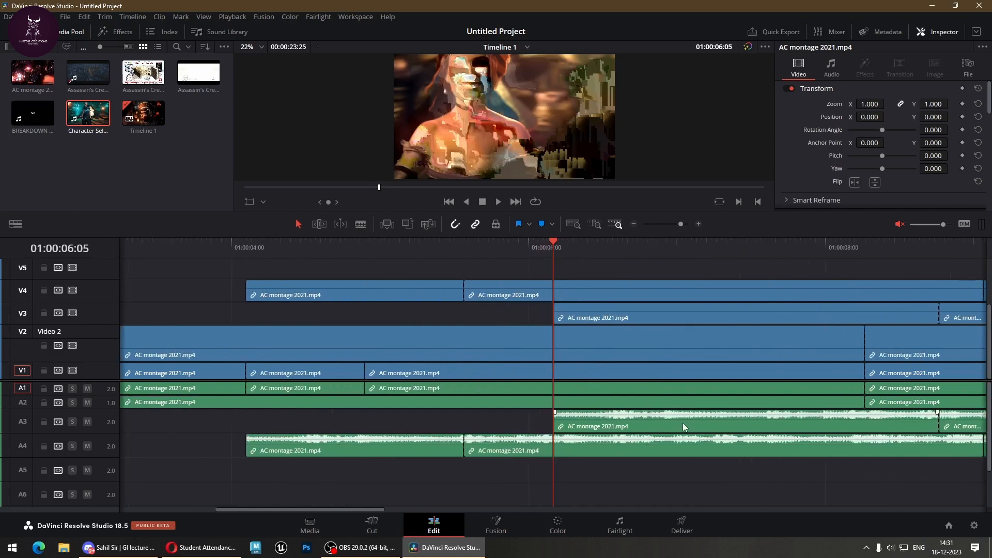
{"action": "left_click", "coordinate": [646, 374]}
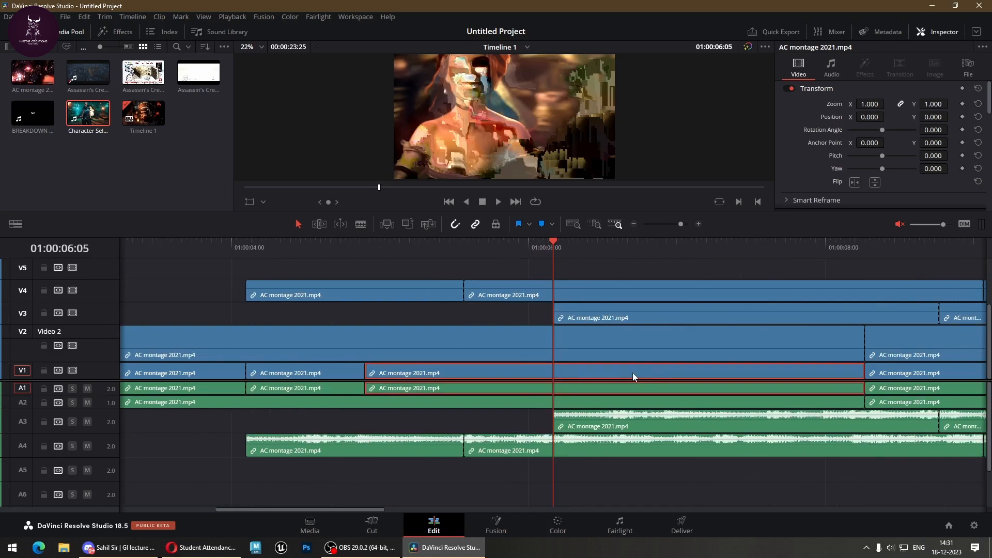
{"action": "left_click_drag", "start_coordinate": [100, 302], "coordinate": [103, 254]}
{"action": "mouse_move", "coordinate": [107, 326]}
{"action": "left_mouse_down"}
{"action": "mouse_move", "coordinate": [93, 361]}
{"action": "mouse_move", "coordinate": [108, 322]}
{"action": "left_mouse_up"}
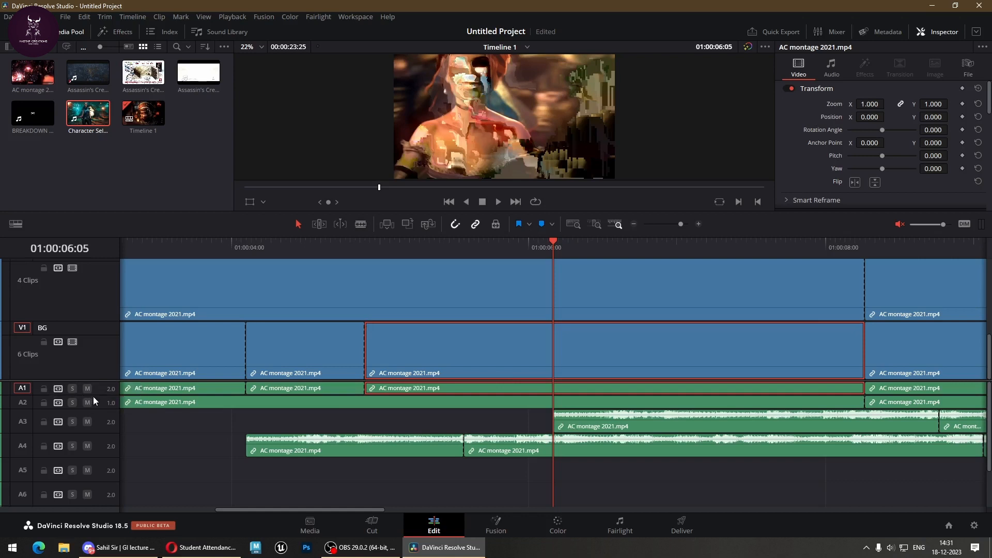
{"action": "left_click_drag", "start_coordinate": [93, 396], "coordinate": [120, 515]}
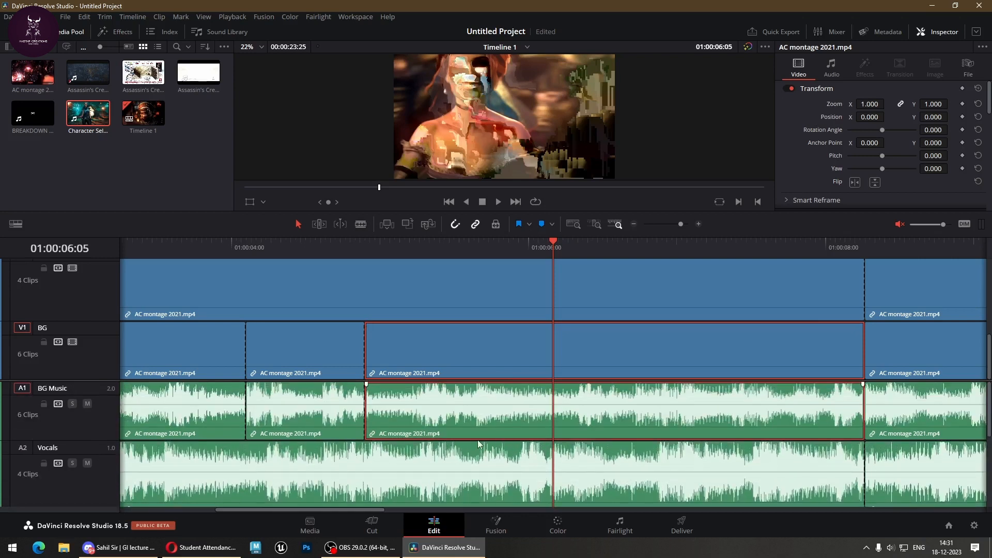
Ripple delete the selected V1 piece, check the shifted clips across the timeline, and undo the deletion.
{"action": "key", "text": "Delete"}
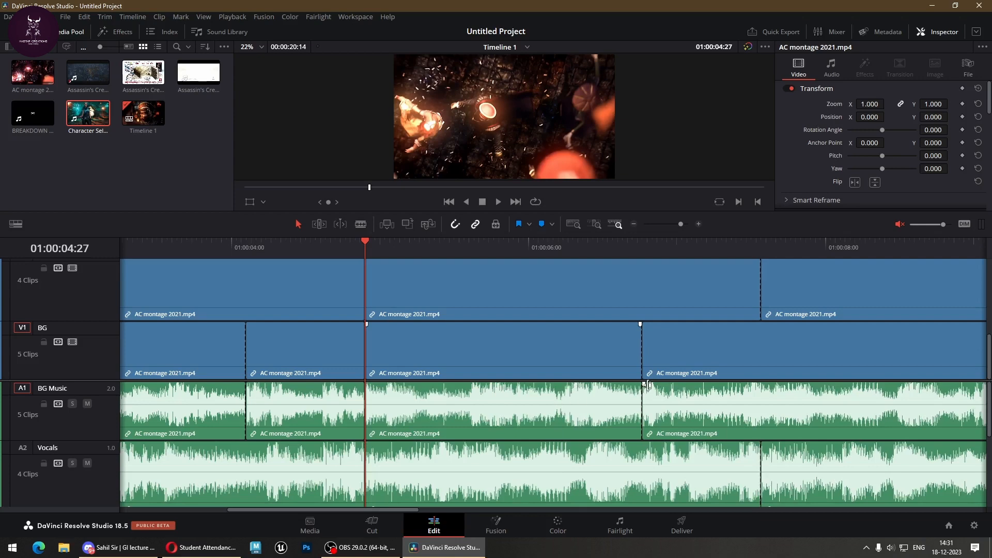
{"action": "scroll", "coordinate": [648, 385], "scroll_direction": "down", "scroll_amount": 10}
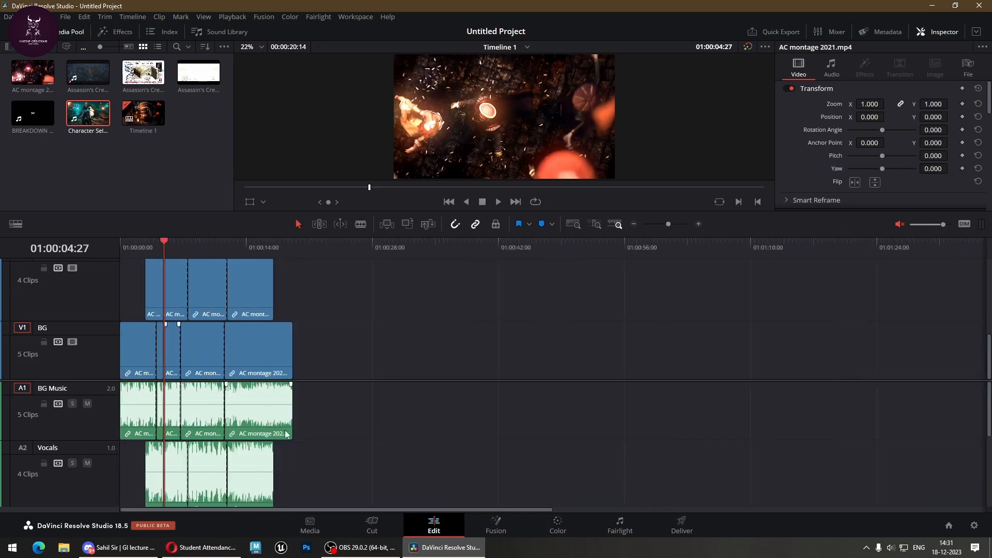
{"action": "scroll", "coordinate": [285, 434], "scroll_direction": "up", "scroll_amount": 5}
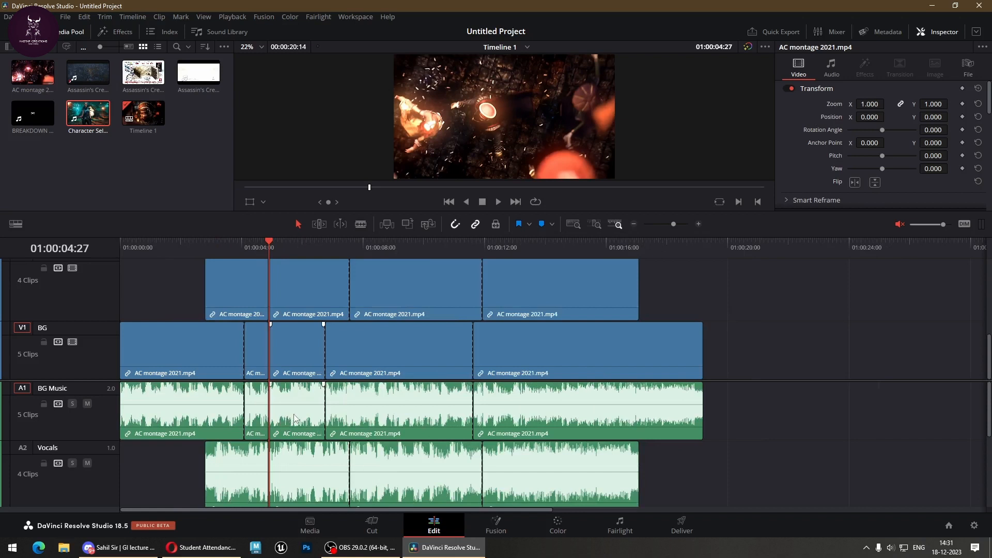
{"action": "key", "text": "ctrl+z"}
{"action": "key", "text": "ctrl+z"}
Try to trim the cut between the first and second clip pieces on V2 in both directions.
{"action": "scroll", "coordinate": [323, 395], "scroll_direction": "down", "scroll_amount": 3}
{"action": "scroll", "coordinate": [324, 395], "scroll_direction": "up", "scroll_amount": 5}
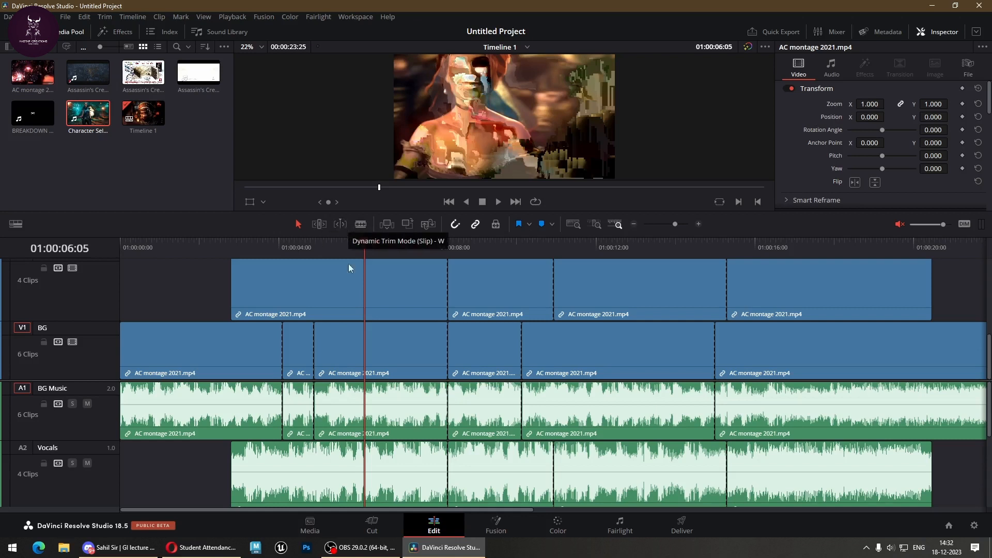
{"action": "left_click", "coordinate": [367, 289]}
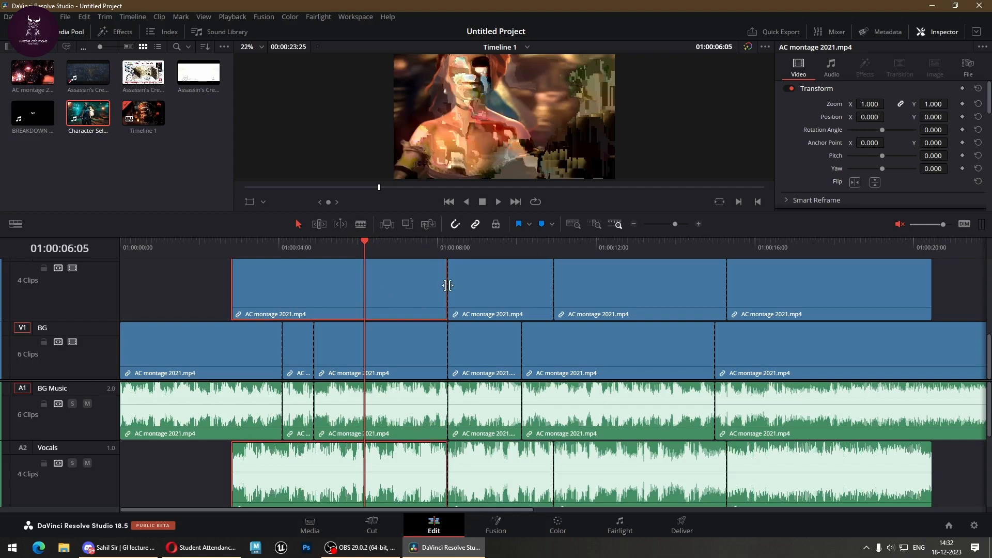
{"action": "left_click_drag", "start_coordinate": [447, 285], "coordinate": [458, 306]}
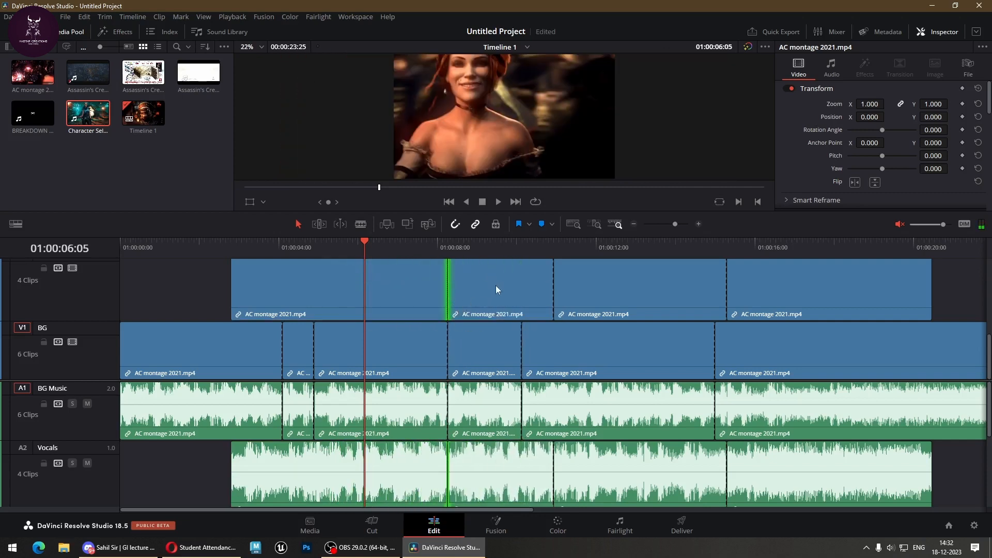
{"action": "left_click_drag", "start_coordinate": [447, 285], "coordinate": [426, 299]}
Extend the end of the last AC montage 2021.mp4 piece on V1 to the end of its source footage.
{"action": "scroll", "coordinate": [391, 361], "scroll_direction": "down", "scroll_amount": 6}
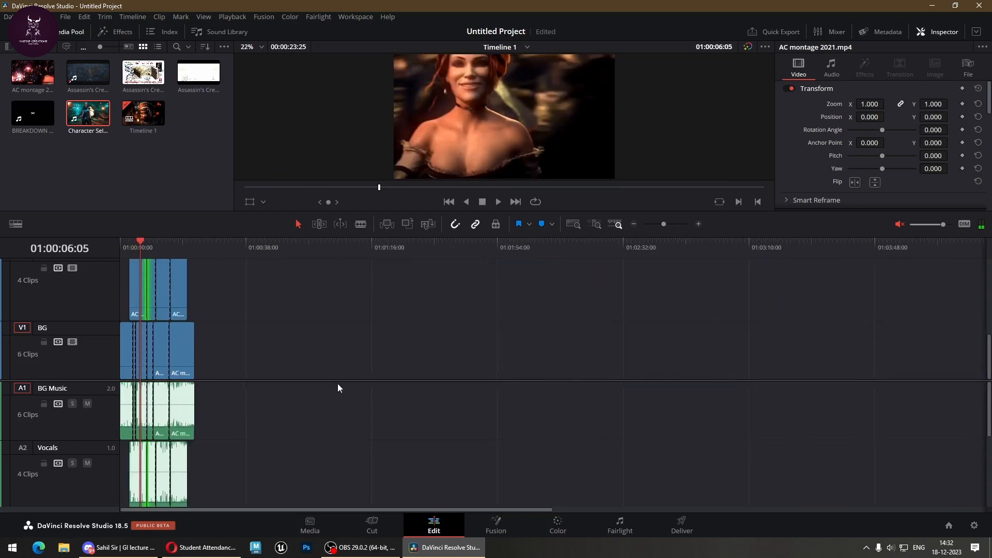
{"action": "scroll", "coordinate": [338, 387], "scroll_direction": "up", "scroll_amount": 3}
{"action": "left_click", "coordinate": [283, 350]}
{"action": "left_click_drag", "start_coordinate": [296, 351], "coordinate": [768, 351]}
{"action": "scroll", "coordinate": [486, 366], "scroll_direction": "down", "scroll_amount": 3}
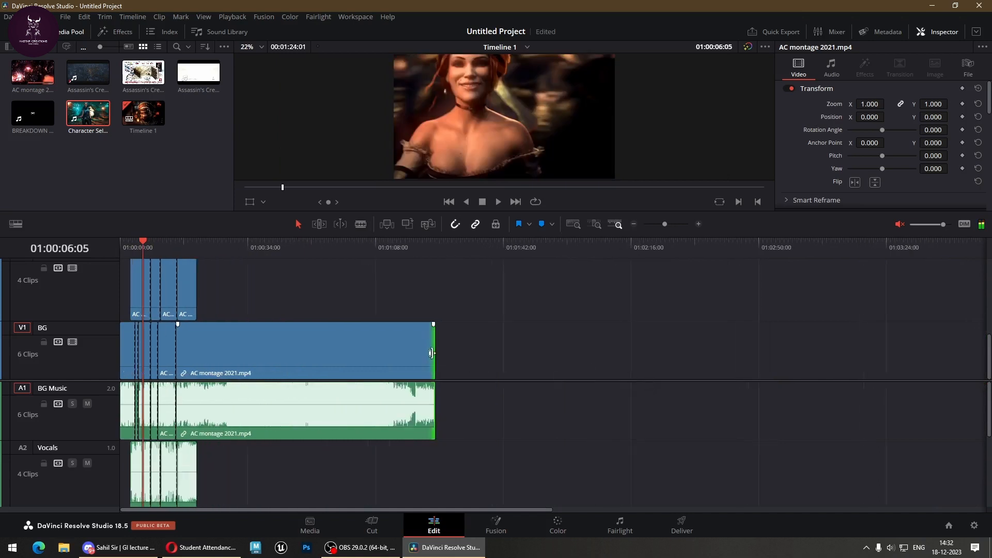
{"action": "left_click_drag", "start_coordinate": [438, 352], "coordinate": [874, 380]}
Move the extended last clip further along V1, leaving a gap before it, and split it roughly in half.
{"action": "left_click", "coordinate": [674, 352]}
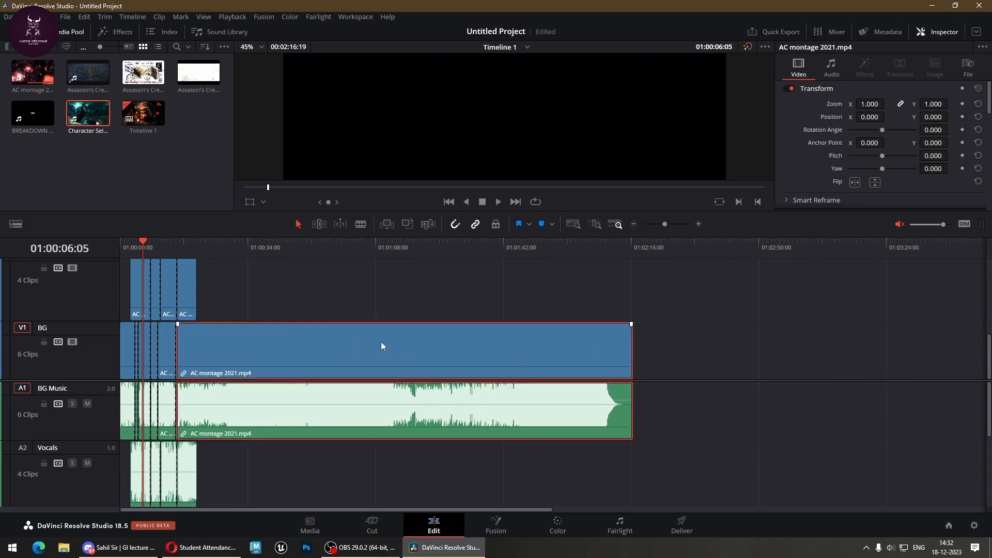
{"action": "left_click_drag", "start_coordinate": [380, 342], "coordinate": [559, 352]}
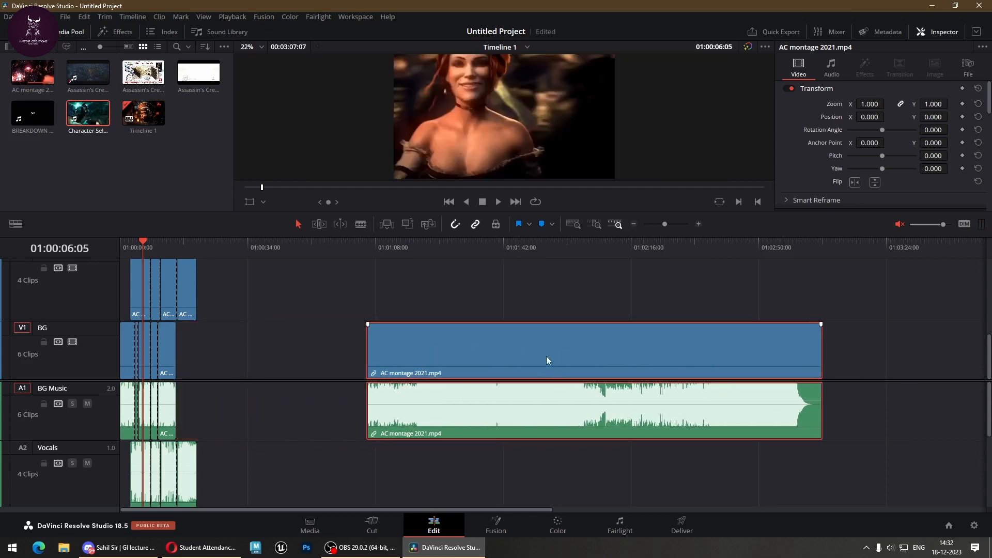
{"action": "key", "text": "b"}
{"action": "left_click", "coordinate": [577, 349]}
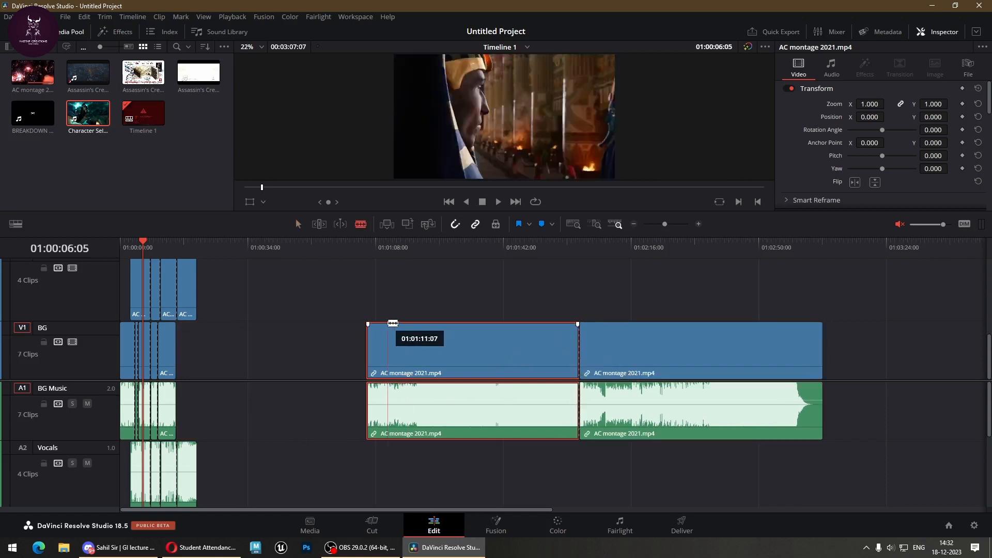
{"action": "key", "text": "a"}
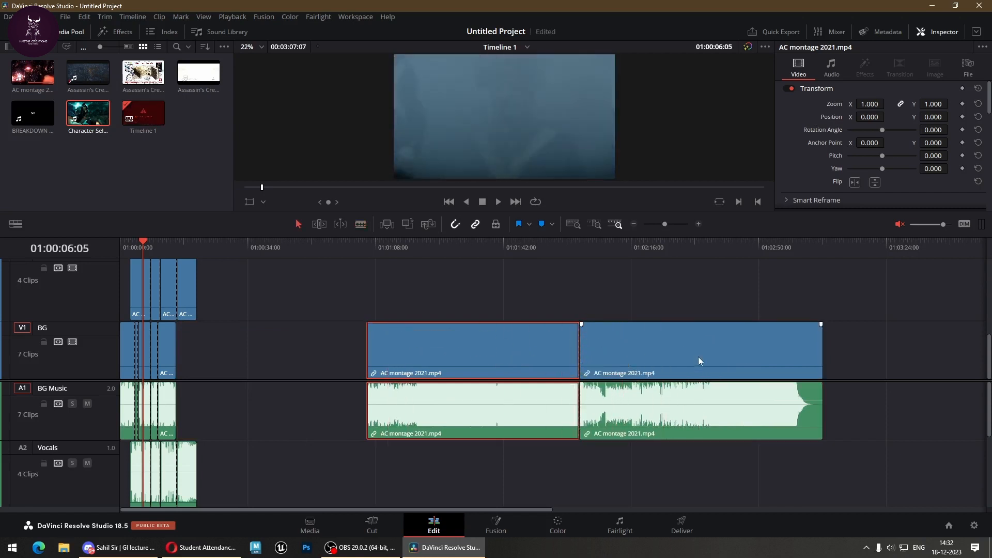
Move the second half of the split clip up to V2 and extend its start to bring back the earlier footage.
{"action": "left_click_drag", "start_coordinate": [699, 361], "coordinate": [696, 292]}
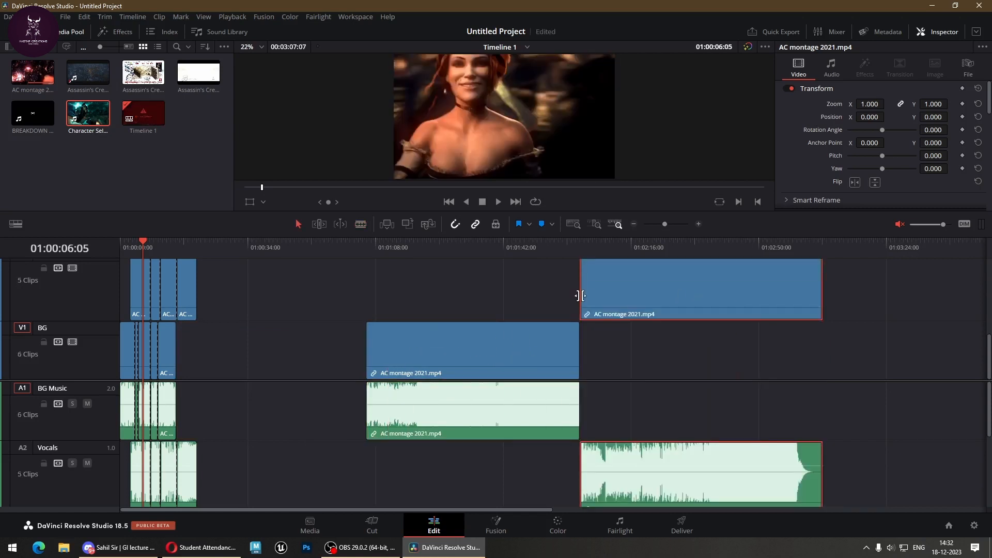
{"action": "left_click_drag", "start_coordinate": [580, 296], "coordinate": [246, 299]}
{"action": "left_click_drag", "start_coordinate": [441, 304], "coordinate": [834, 303]}
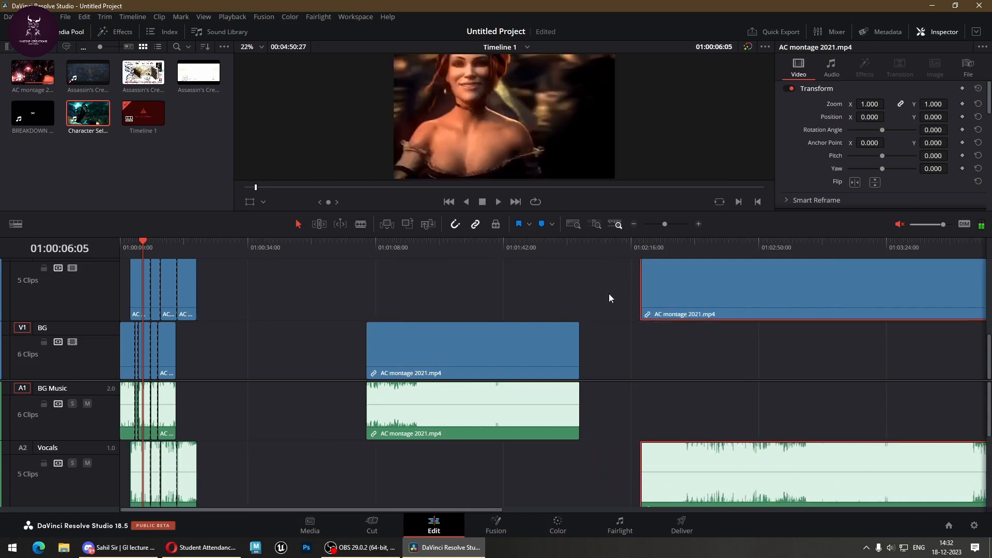
{"action": "left_click_drag", "start_coordinate": [639, 294], "coordinate": [391, 294]}
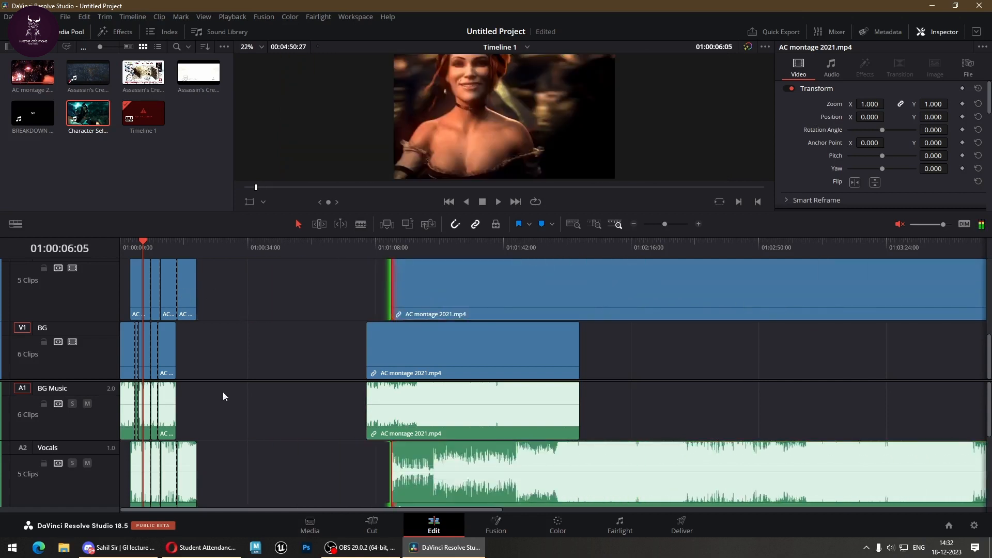
{"action": "left_click", "coordinate": [331, 411]}
Move the long V2 clip further along the timeline and split it near its middle.
{"action": "left_click", "coordinate": [544, 277]}
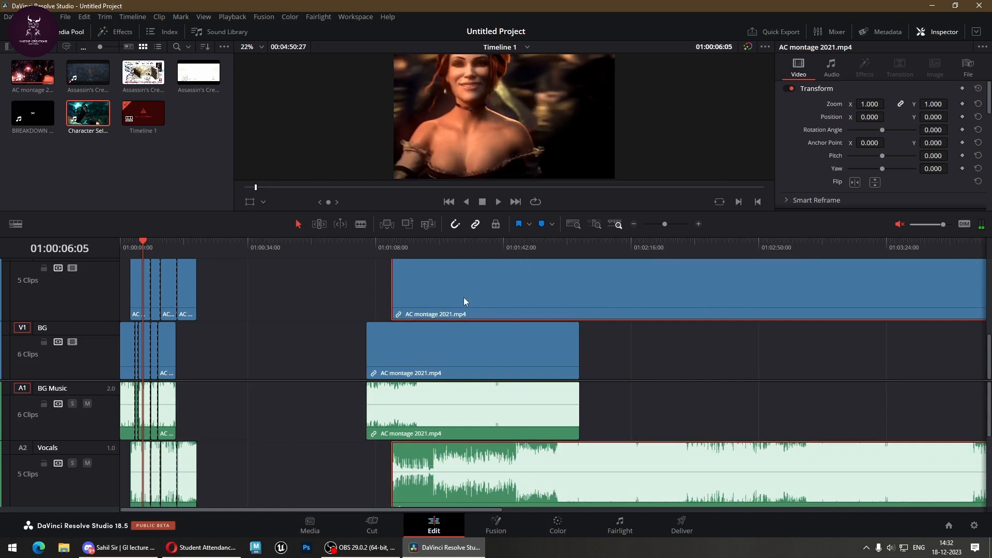
{"action": "scroll", "coordinate": [457, 379], "scroll_direction": "down", "scroll_amount": 3}
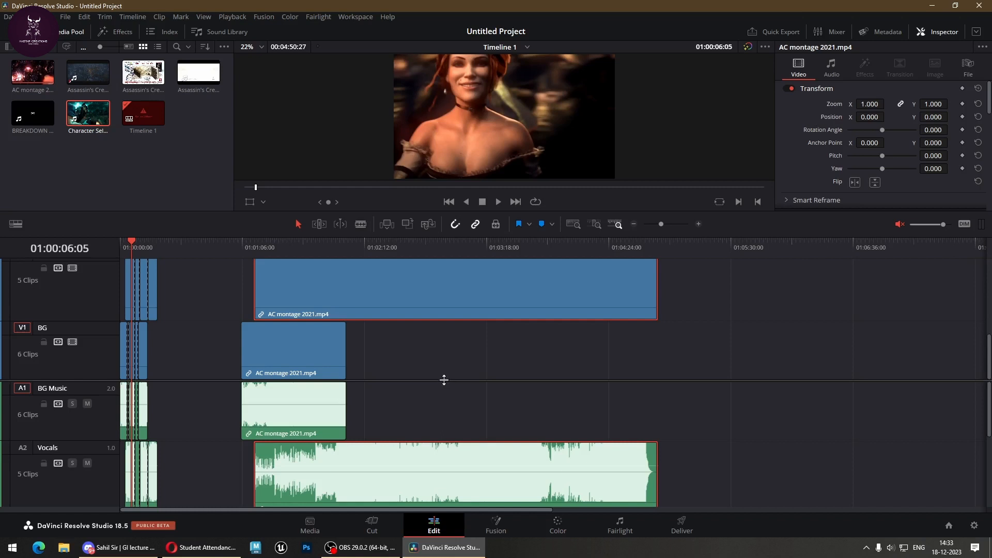
{"action": "left_click_drag", "start_coordinate": [466, 299], "coordinate": [649, 306]}
{"action": "key", "text": "b"}
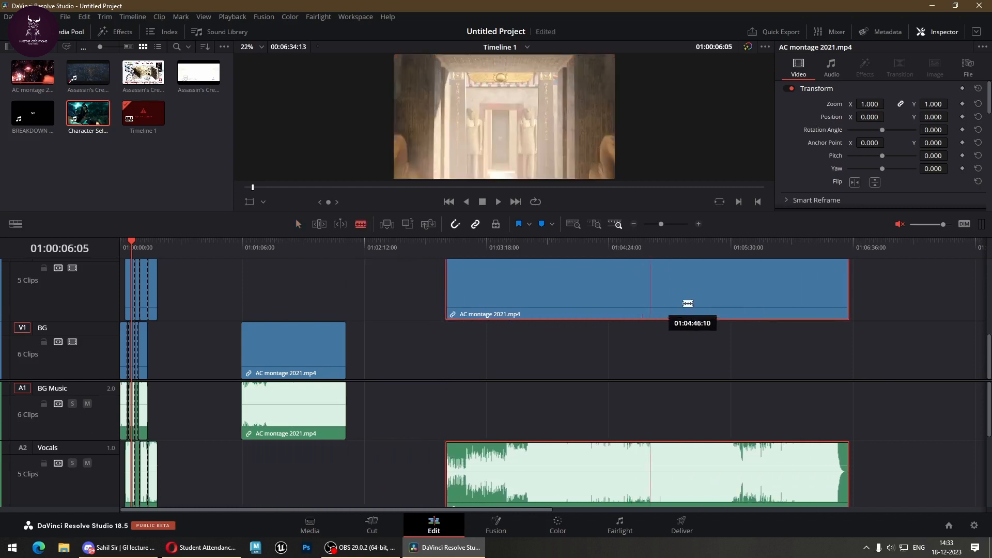
{"action": "left_click", "coordinate": [649, 294]}
{"action": "key", "text": "a"}
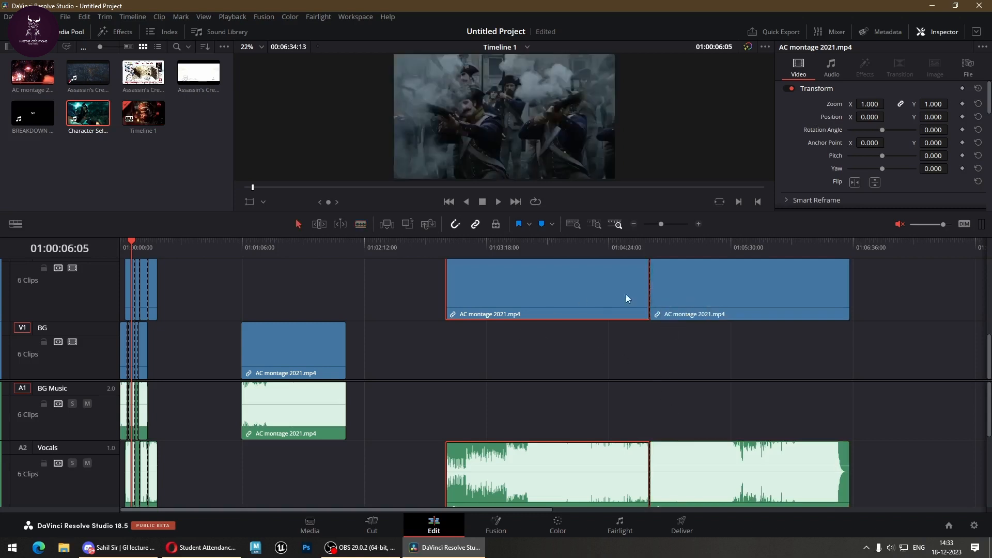
Move the second half down to V1, then extend the V2 piece's end and the V1 piece's start until both span the same range.
{"action": "left_click_drag", "start_coordinate": [654, 310], "coordinate": [688, 391]}
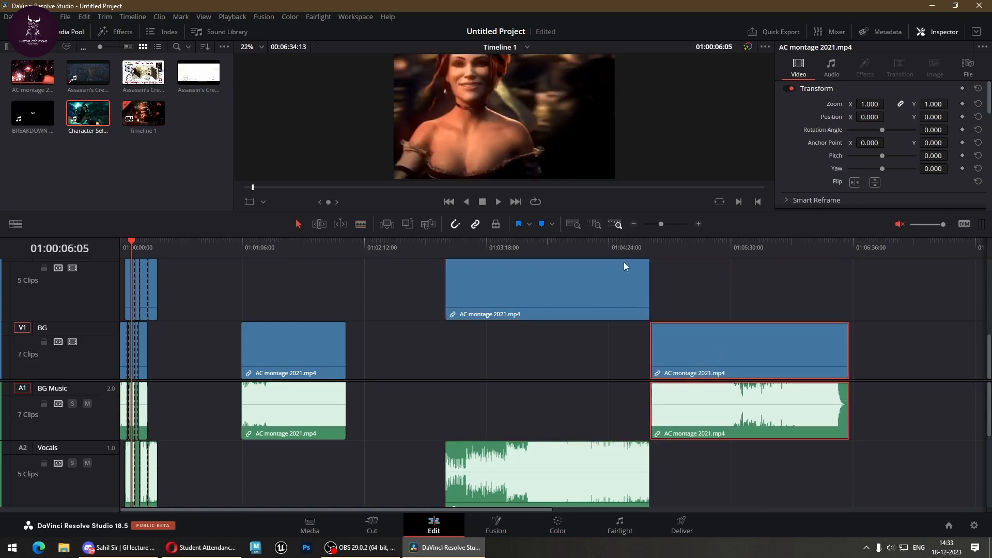
{"action": "left_click", "coordinate": [640, 271]}
{"action": "left_click_drag", "start_coordinate": [647, 279], "coordinate": [848, 278]}
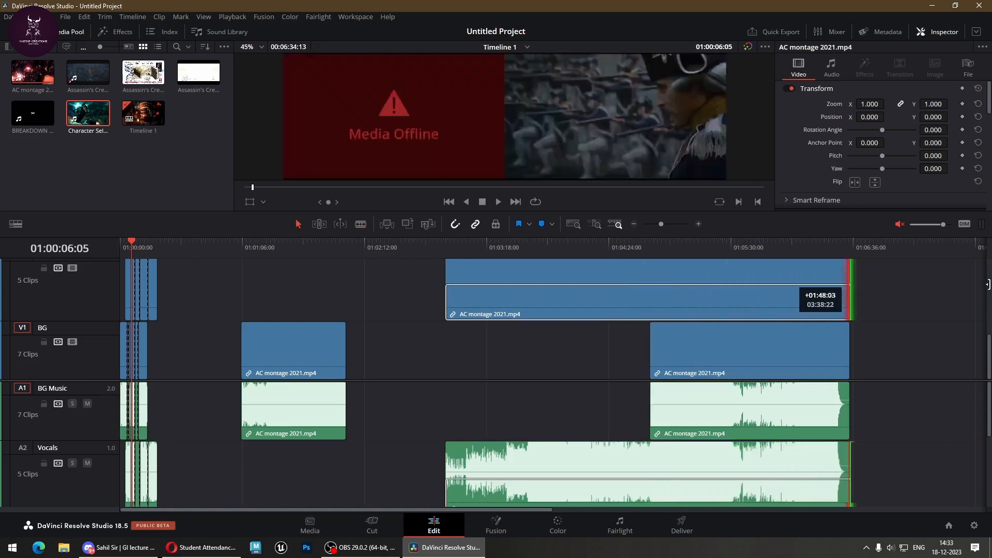
{"action": "left_click", "coordinate": [647, 354]}
{"action": "left_click_drag", "start_coordinate": [648, 354], "coordinate": [445, 353]}
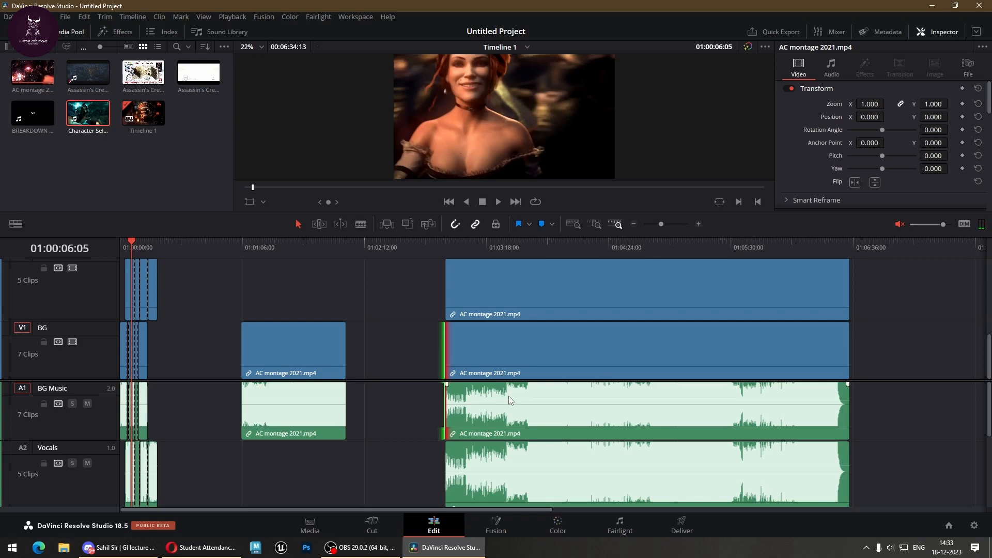
Delete the two stacked full-length AC montage clips on V1 and V2 together with their audio.
{"action": "scroll", "coordinate": [504, 349], "scroll_direction": "down", "scroll_amount": 7}
{"action": "scroll", "coordinate": [413, 385], "scroll_direction": "up", "scroll_amount": 7}
{"action": "scroll", "coordinate": [361, 416], "scroll_direction": "down", "scroll_amount": 1}
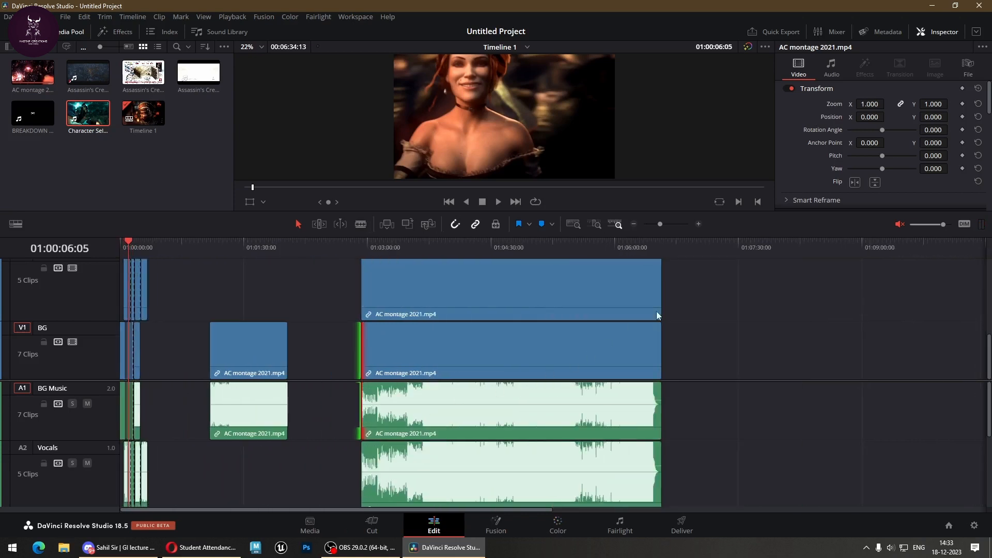
{"action": "left_click_drag", "start_coordinate": [716, 285], "coordinate": [586, 457]}
{"action": "key", "text": "Delete"}
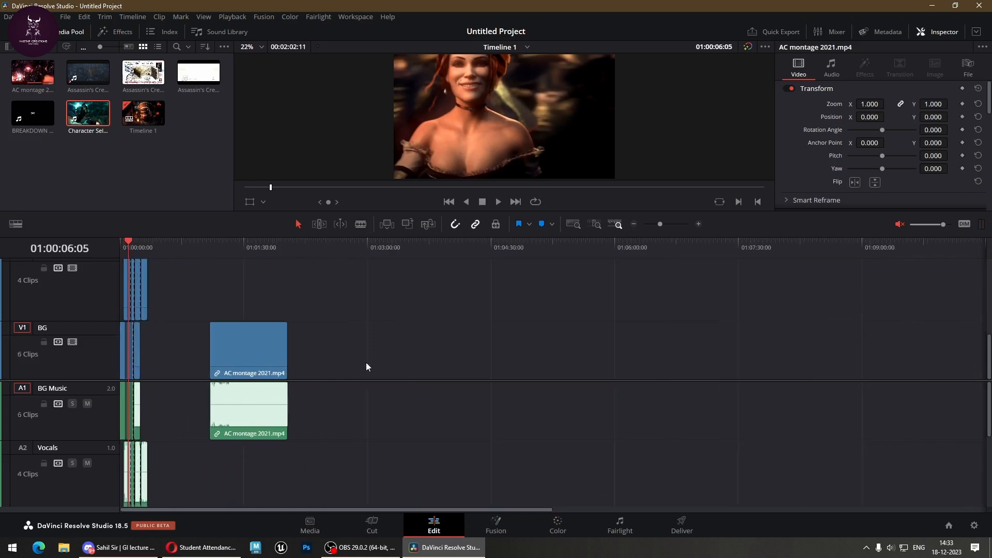
Insert the Assassin's Creed Brotherhood trailer into the separate V1 clip at 01:01:30:20, and undo the insertion.
{"action": "scroll", "coordinate": [189, 413], "scroll_direction": "up", "scroll_amount": 2}
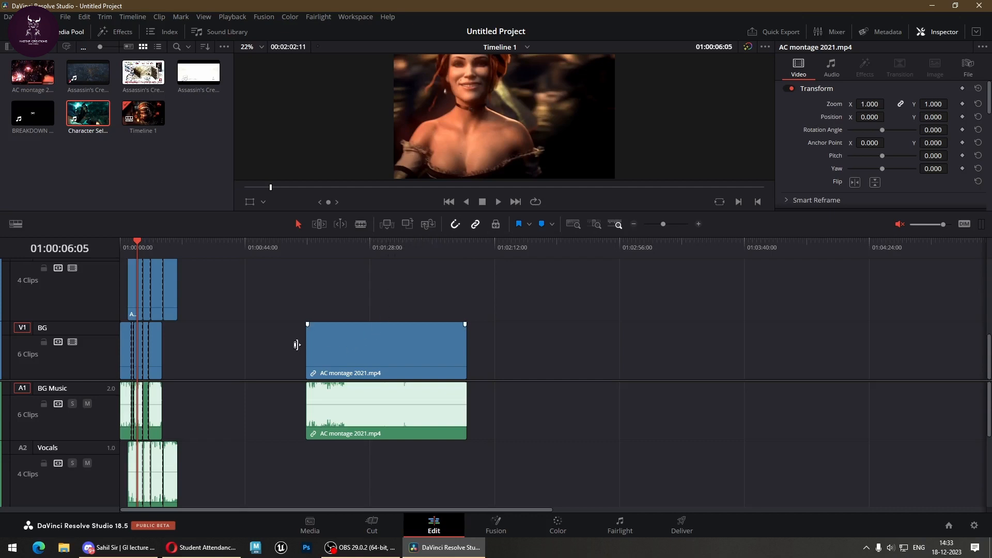
{"action": "scroll", "coordinate": [317, 348], "scroll_direction": "up", "scroll_amount": 2}
{"action": "left_click_drag", "start_coordinate": [446, 253], "coordinate": [466, 270]}
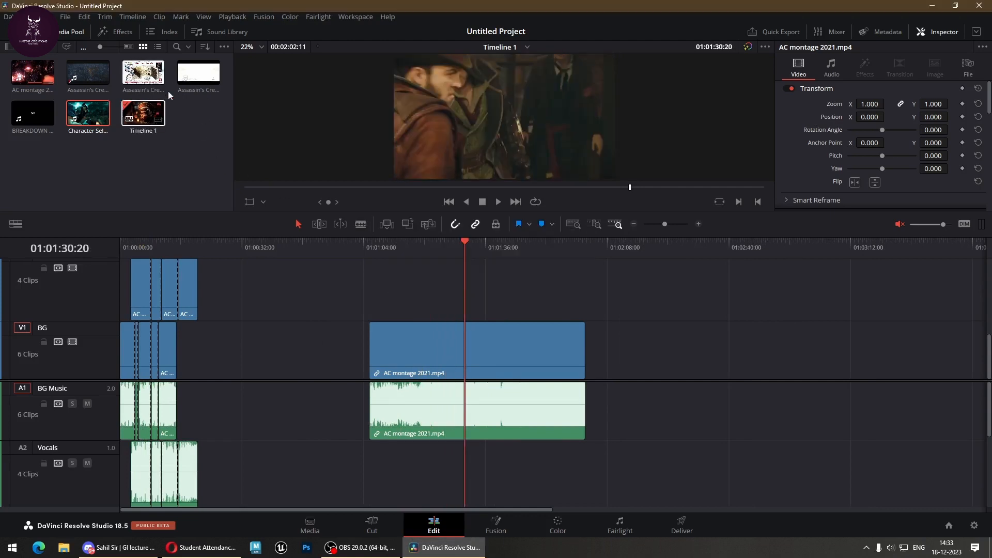
{"action": "left_click", "coordinate": [153, 85]}
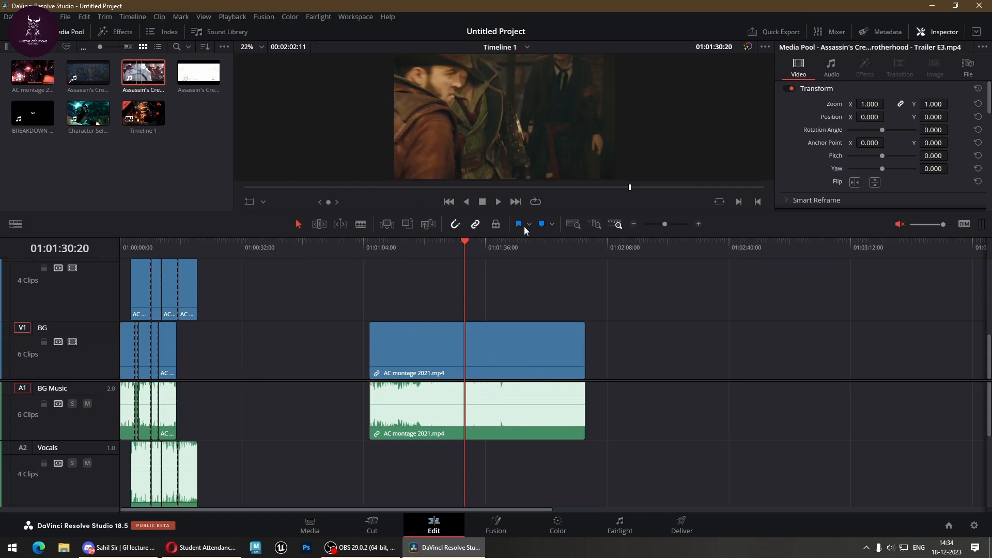
{"action": "left_click", "coordinate": [386, 225]}
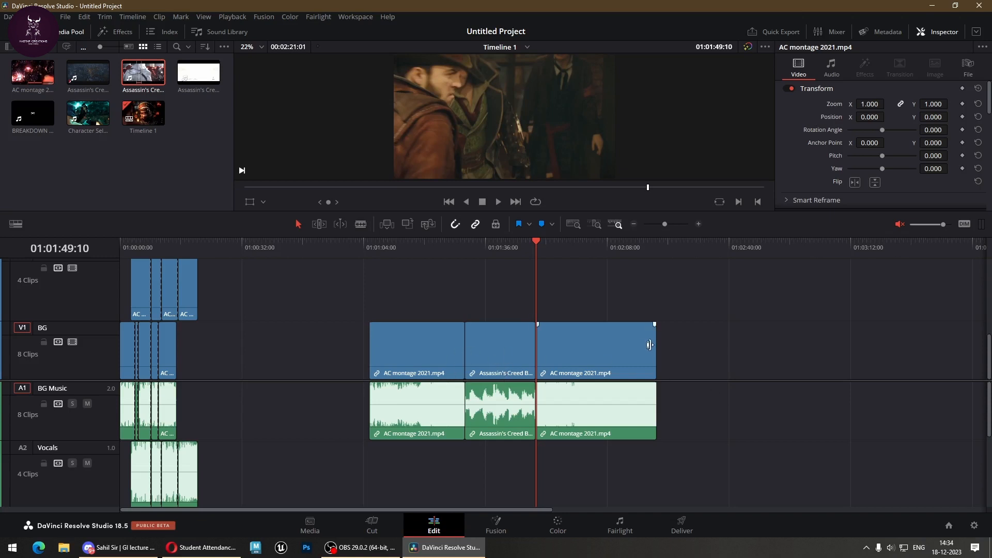
{"action": "key", "text": "ctrl+z"}
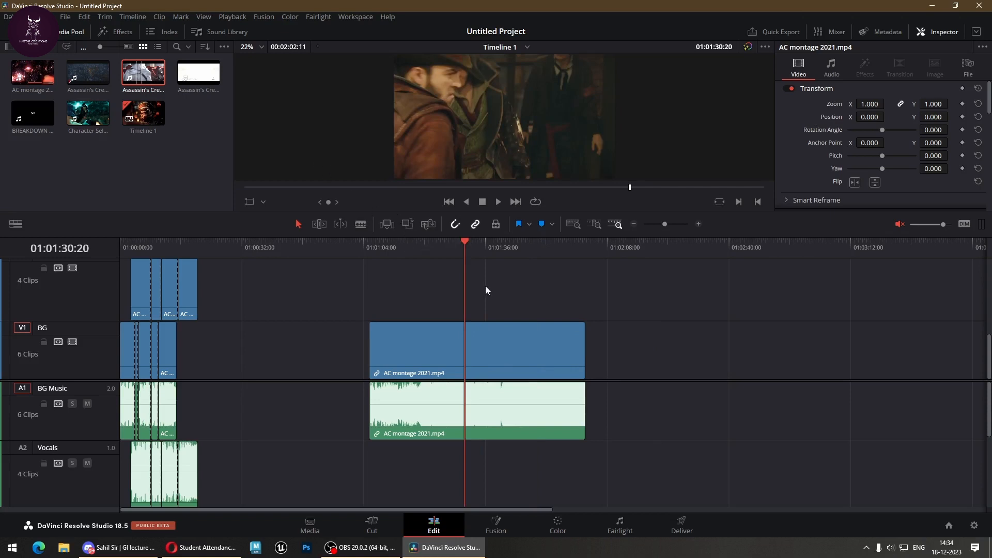
Overwrite part of the separate V1 clip with the Assassin's Creed Brotherhood trailer at 01:01:23:02, and undo the overwrite.
{"action": "left_click_drag", "start_coordinate": [460, 239], "coordinate": [436, 255]}
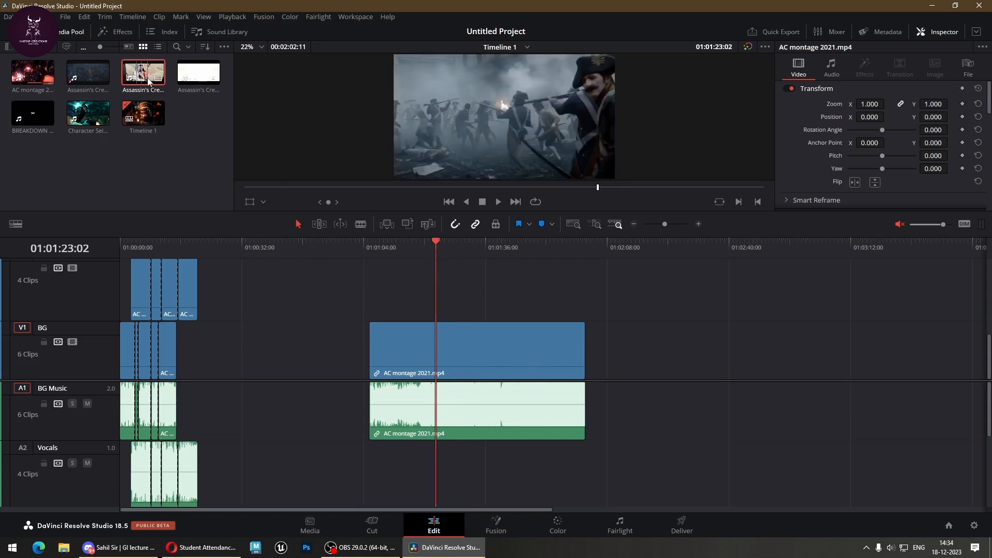
{"action": "left_click", "coordinate": [408, 223]}
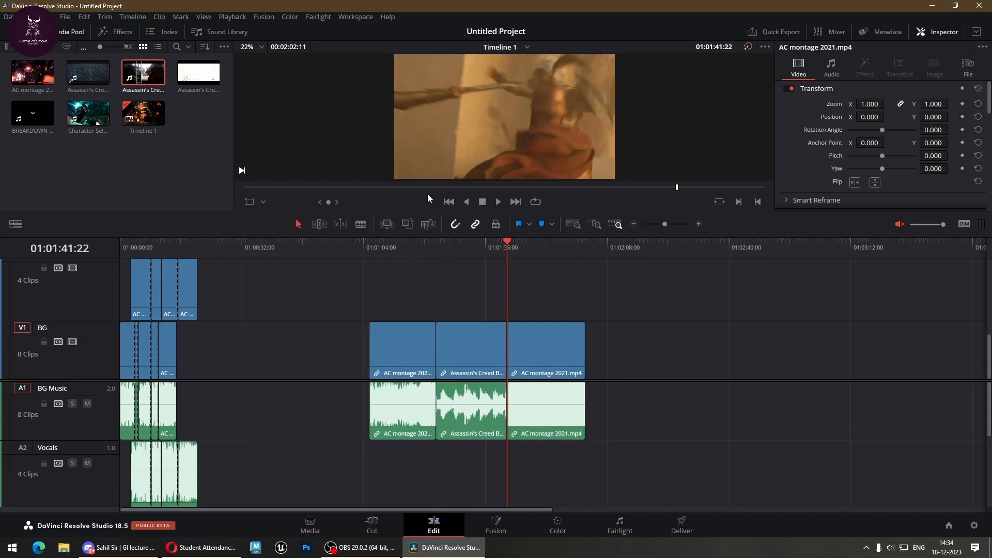
{"action": "key", "text": "ctrl+z"}
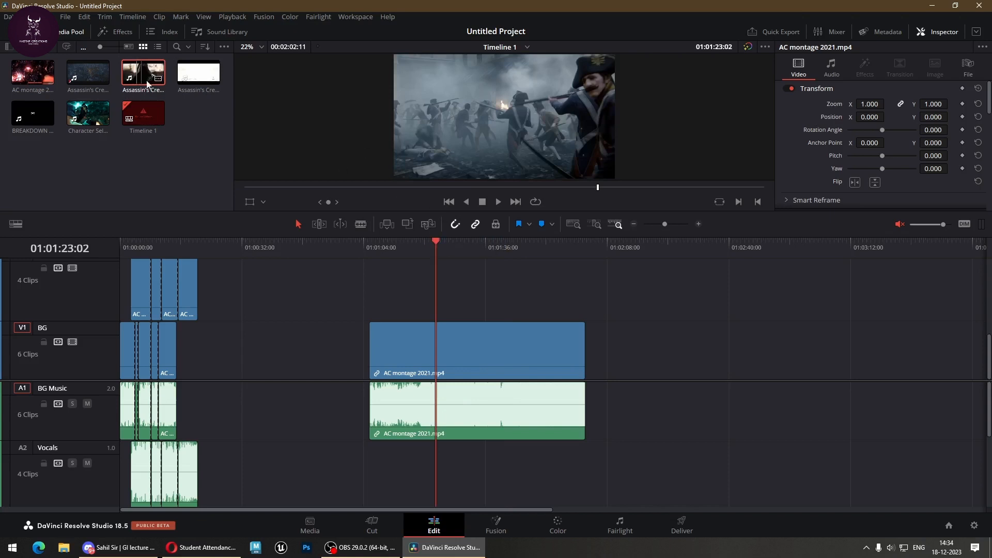
Replace the V1 footage from 01:01:23:02 with the Assassin's Creed Brotherhood trailer, repeat it with the clip selected, and undo each replacement.
{"action": "left_click", "coordinate": [428, 227]}
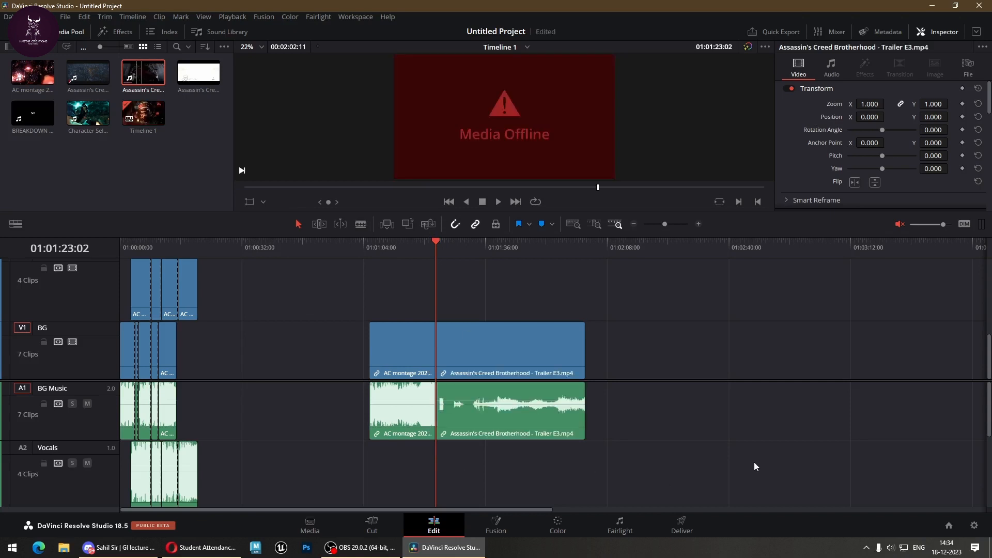
{"action": "key", "text": "ctrl+z"}
{"action": "left_click", "coordinate": [519, 349]}
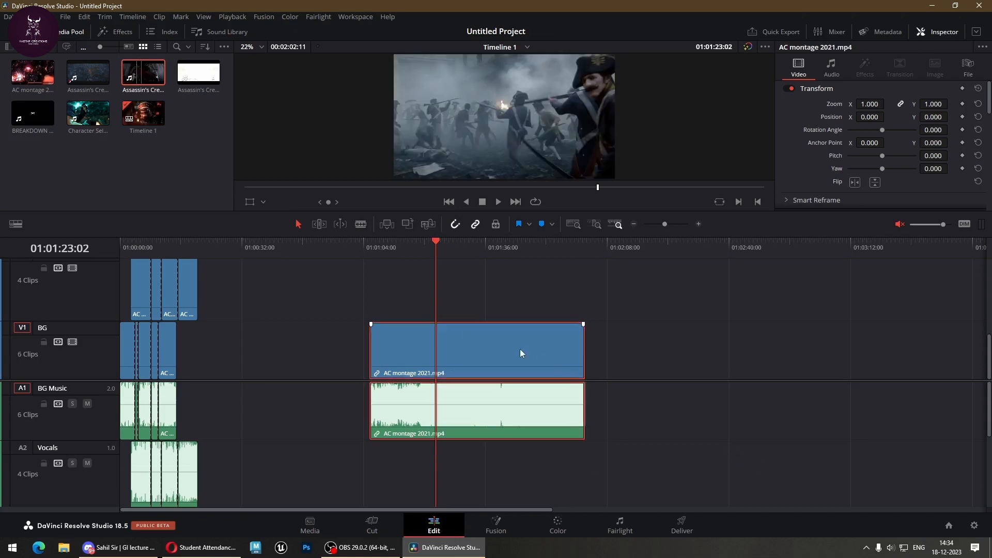
{"action": "left_click", "coordinate": [428, 224]}
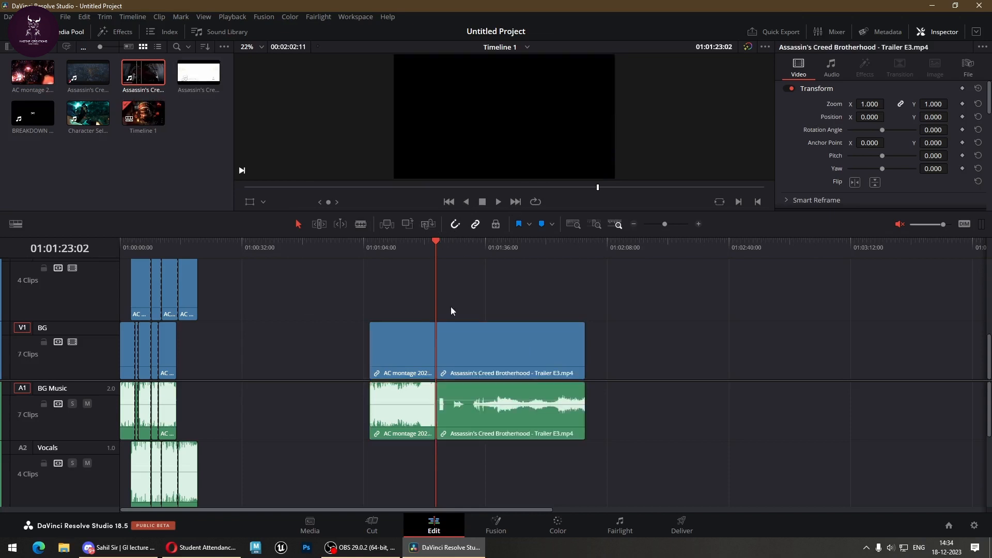
{"action": "key", "text": "ctrl+z"}
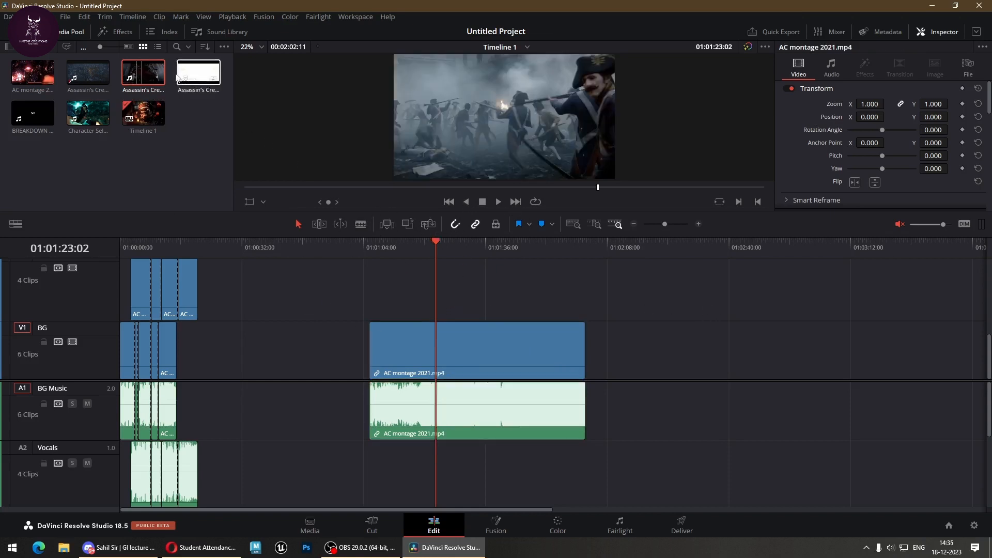
Add the Assassin's Creed Brotherhood trailer after the separate V1 montage clip, and split the montage at 01:01:23:02 and about 01:01:43.
{"action": "left_click_drag", "start_coordinate": [143, 74], "coordinate": [607, 371]}
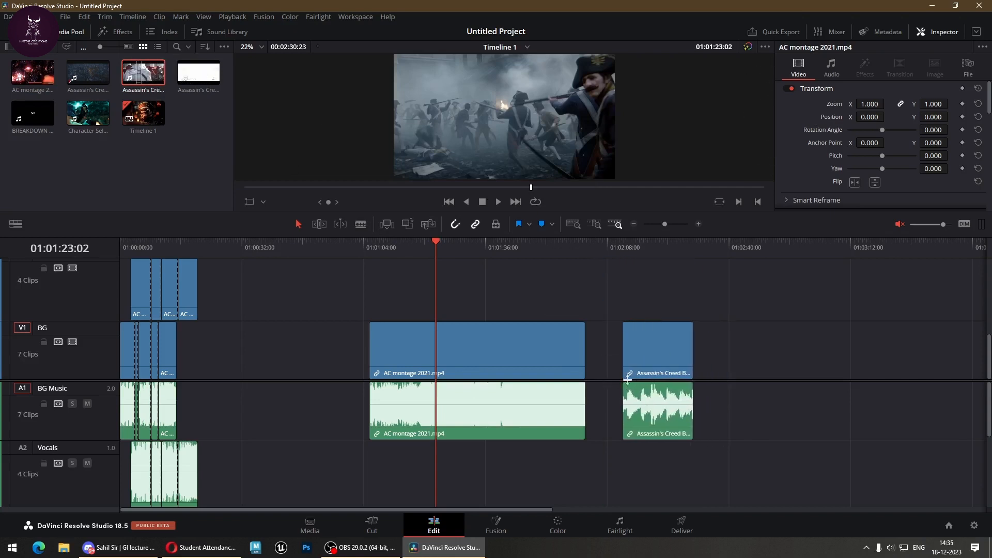
{"action": "left_click", "coordinate": [581, 402]}
{"action": "key", "text": "b"}
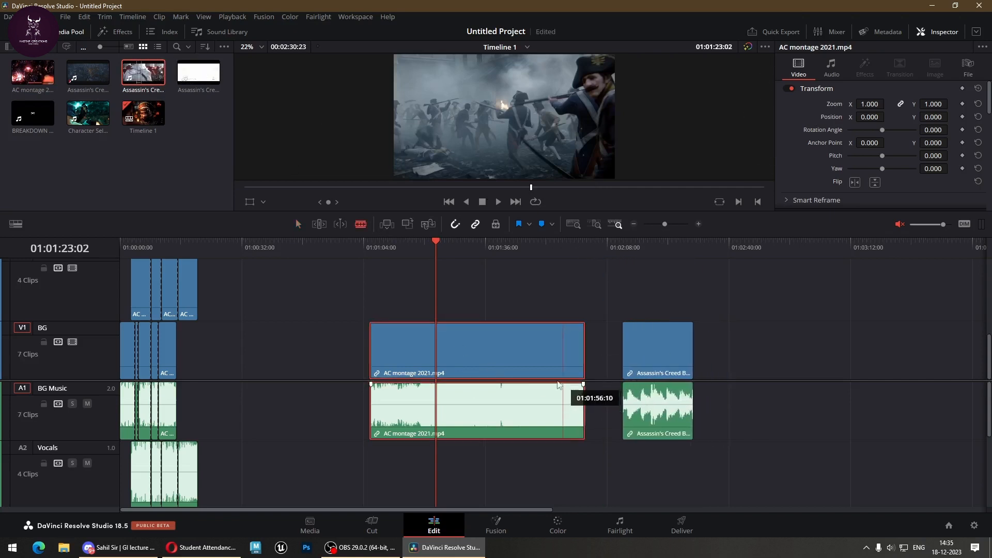
{"action": "left_click", "coordinate": [435, 351]}
{"action": "left_click", "coordinate": [513, 351]}
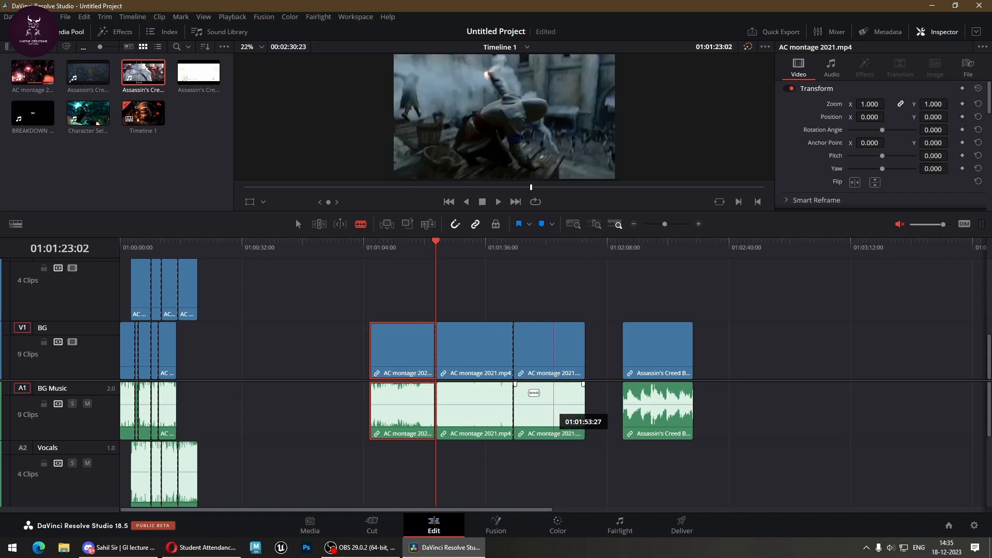
Replace the middle AC montage section on V1 with the Brotherhood trailer clip, and butt the last montage section against it.
{"action": "key", "text": "a"}
{"action": "left_click", "coordinate": [491, 346]}
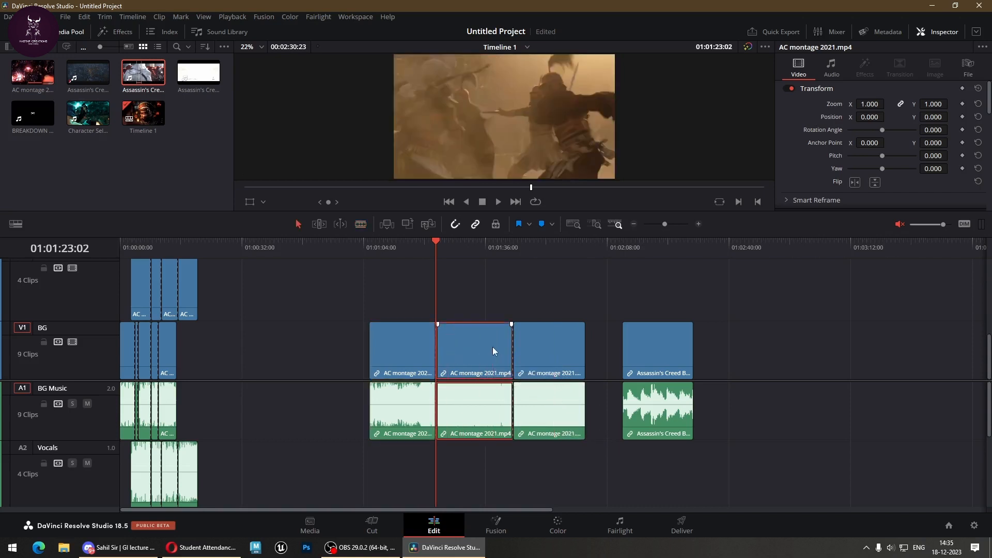
{"action": "key", "text": "BackSpace"}
{"action": "left_click_drag", "start_coordinate": [660, 361], "coordinate": [472, 349]}
{"action": "left_click_drag", "start_coordinate": [558, 352], "coordinate": [549, 353]}
{"action": "left_click", "coordinate": [642, 357]}
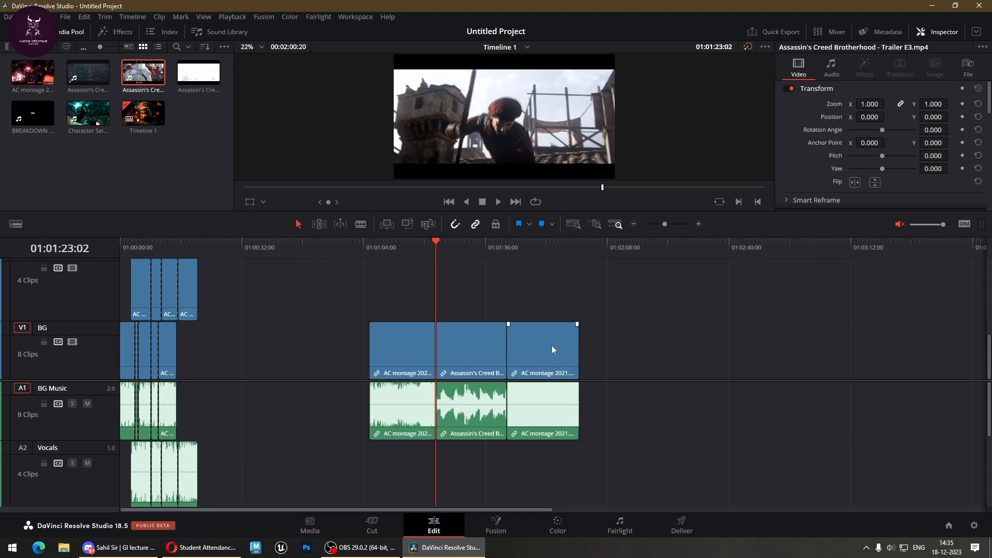
Toggle timeline snapping repeatedly and nudge the last AC montage section against the end of the trailer clip on V1.
{"action": "mouse_move", "coordinate": [551, 345]}
{"action": "left_mouse_down"}
{"action": "mouse_move", "coordinate": [858, 356]}
{"action": "mouse_move", "coordinate": [560, 358]}
{"action": "mouse_move", "coordinate": [605, 352]}
{"action": "mouse_move", "coordinate": [556, 342]}
{"action": "left_mouse_up"}
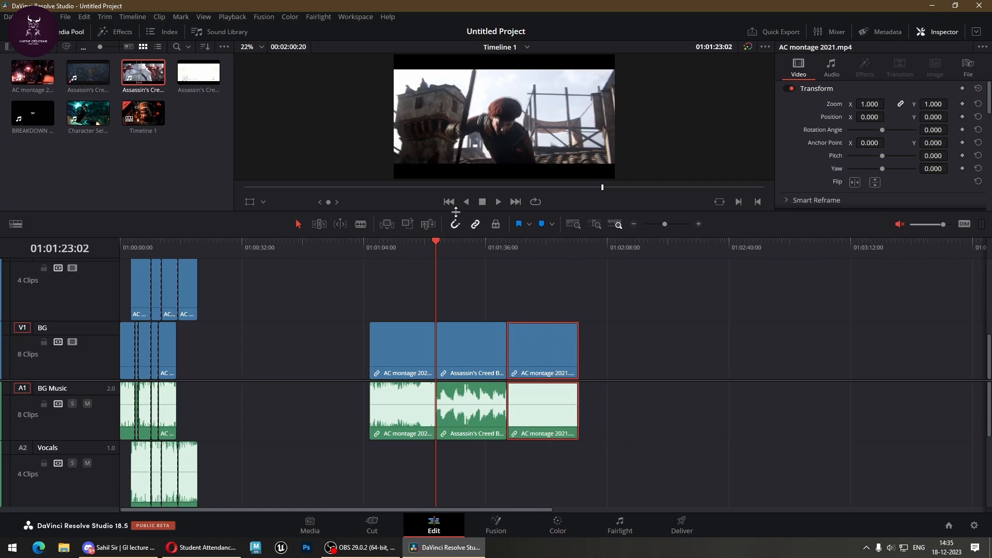
{"action": "key", "text": "n"}
{"action": "key", "text": "n"}
{"action": "key", "text": "n"}
{"action": "key", "text": "n"}
{"action": "scroll", "coordinate": [523, 372], "scroll_direction": "up", "scroll_amount": 2}
{"action": "scroll", "coordinate": [742, 384], "scroll_direction": "up", "scroll_amount": 3}
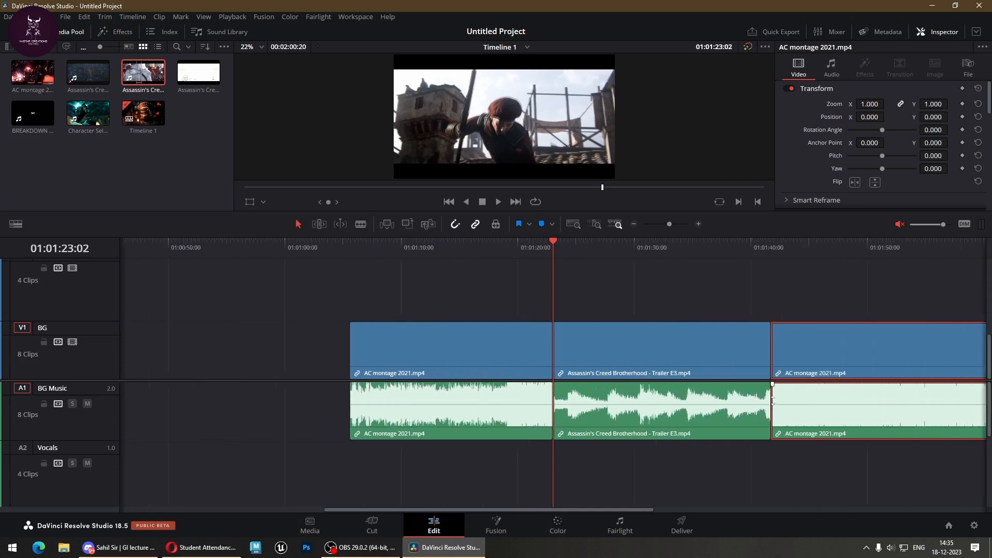
{"action": "scroll", "coordinate": [741, 384], "scroll_direction": "down", "scroll_amount": 4}
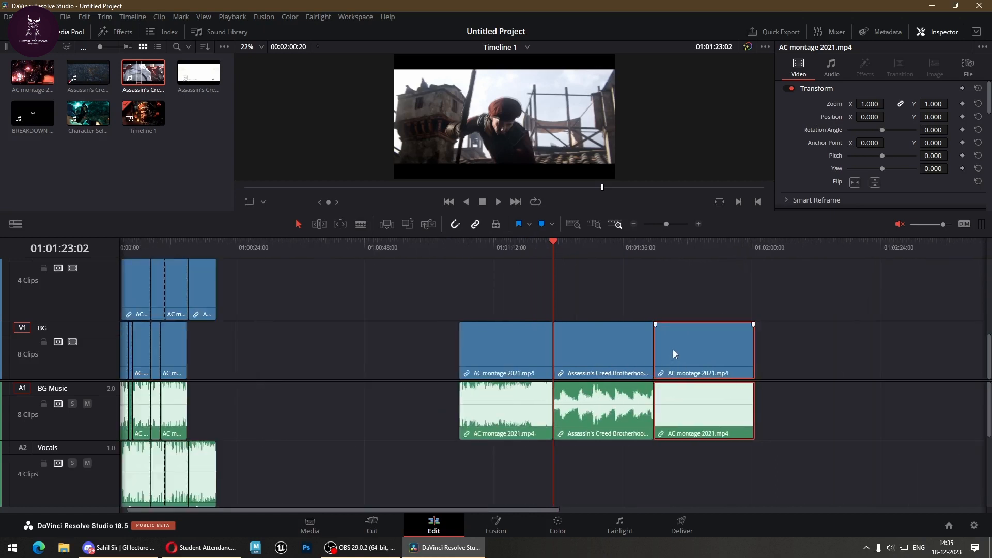
{"action": "mouse_move", "coordinate": [672, 349]}
{"action": "left_mouse_down"}
{"action": "mouse_move", "coordinate": [690, 355]}
{"action": "mouse_move", "coordinate": [674, 348]}
{"action": "left_mouse_up"}
Move the first AC montage section slightly earlier to leave a gap before the trailer on V1, and undo the move.
{"action": "scroll", "coordinate": [683, 388], "scroll_direction": "up", "scroll_amount": 5}
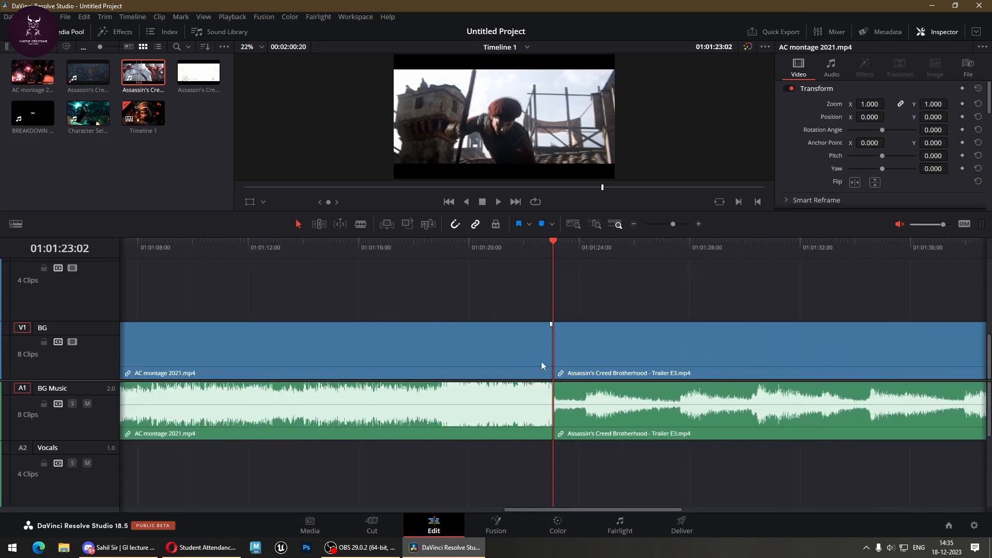
{"action": "scroll", "coordinate": [575, 348], "scroll_direction": "up", "scroll_amount": 2}
{"action": "left_click", "coordinate": [521, 346]}
{"action": "left_click_drag", "start_coordinate": [550, 353], "coordinate": [541, 352]}
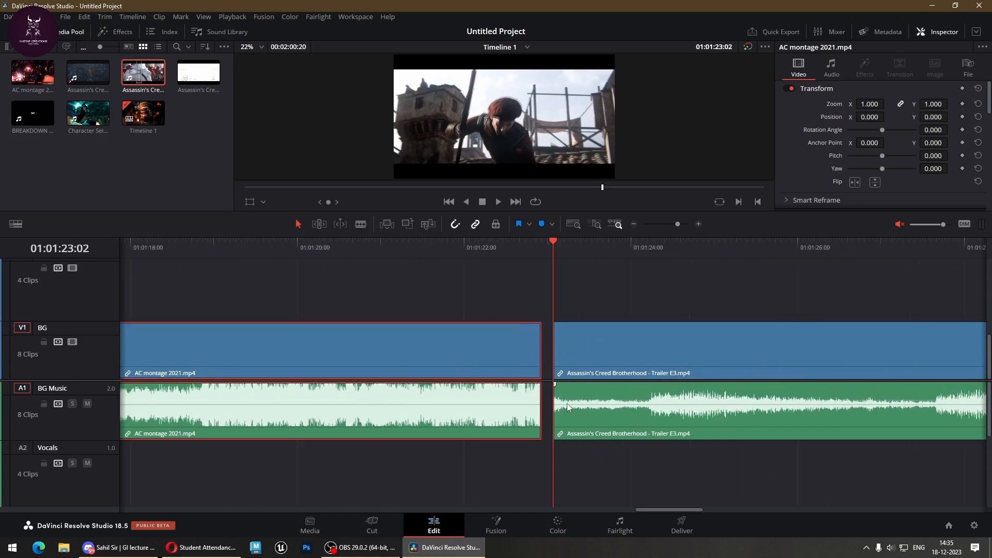
{"action": "key", "text": "ctrl+z"}
{"action": "scroll", "coordinate": [584, 354], "scroll_direction": "down", "scroll_amount": 2}
{"action": "scroll", "coordinate": [583, 355], "scroll_direction": "down", "scroll_amount": 3}
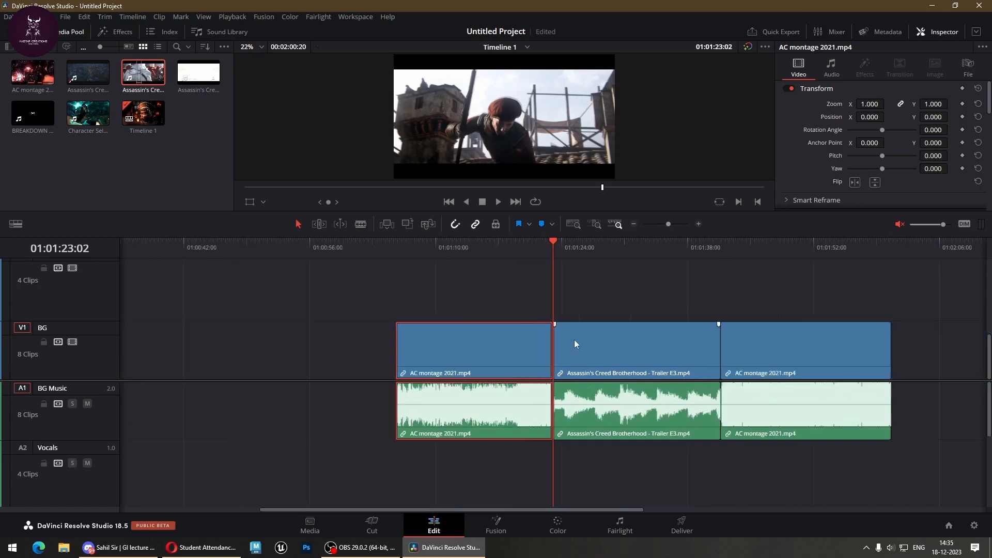
With snapping off, offset the first AC montage section to leave a small gap before the trailer, and play from 01:01:21:19.
{"action": "left_click_drag", "start_coordinate": [529, 362], "coordinate": [528, 359]}
{"action": "left_click", "coordinate": [517, 300]}
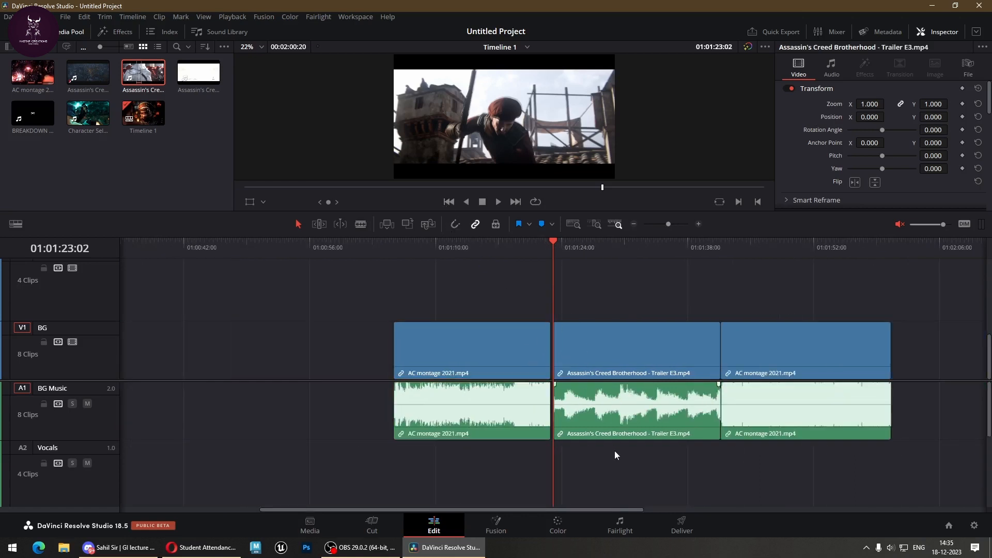
{"action": "left_click", "coordinate": [540, 247]}
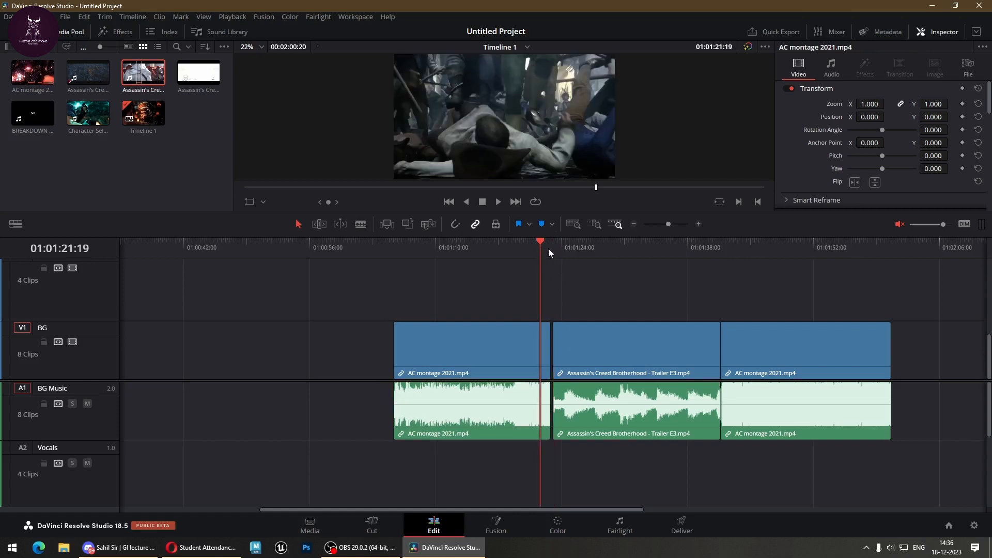
{"action": "key", "text": "space"}
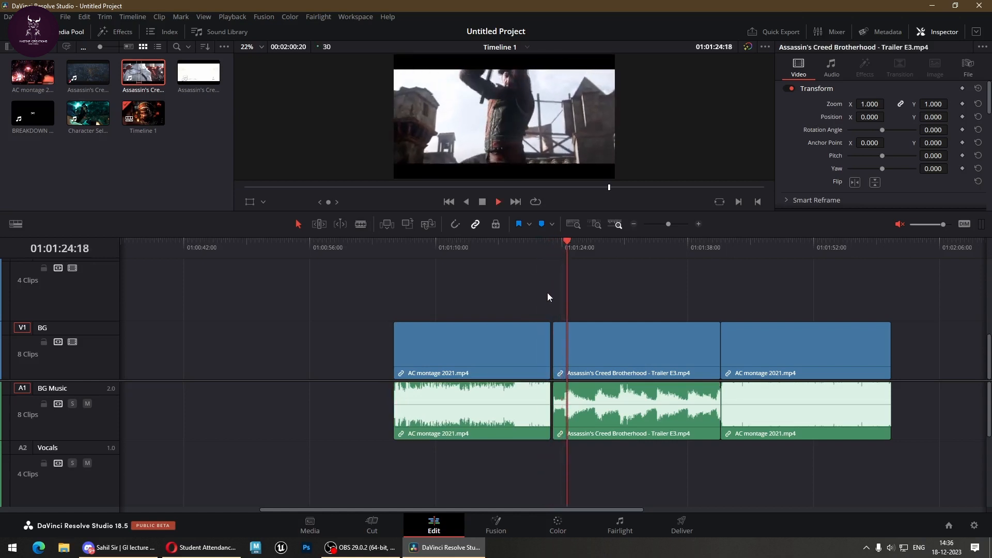
{"action": "key", "text": "space"}
Turn snapping back on and move the last montage section and the trailer later on V1 with their audio, leaving wide gaps.
{"action": "key", "text": "ctrl+="}
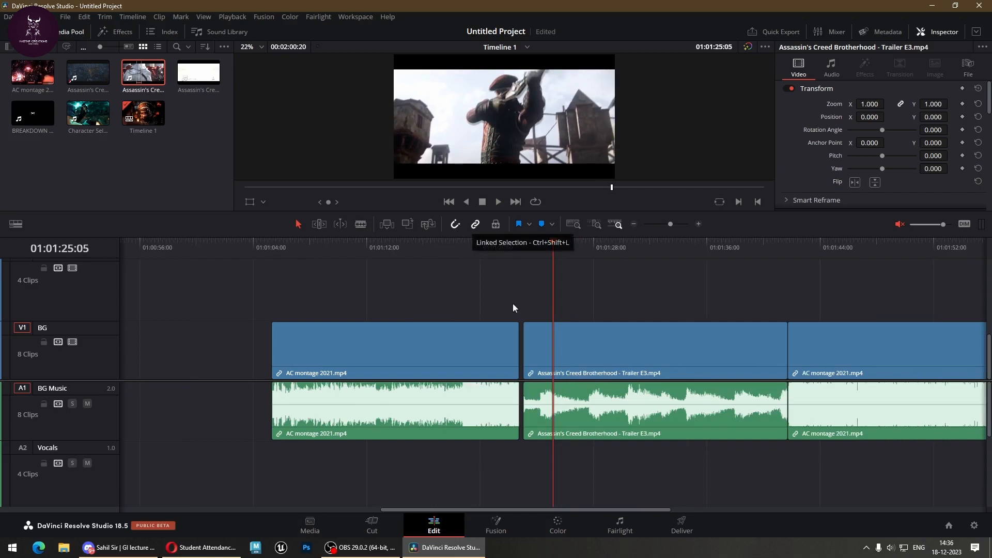
{"action": "scroll", "coordinate": [586, 376], "scroll_direction": "down", "scroll_amount": 3}
{"action": "left_click_drag", "start_coordinate": [599, 350], "coordinate": [703, 408]}
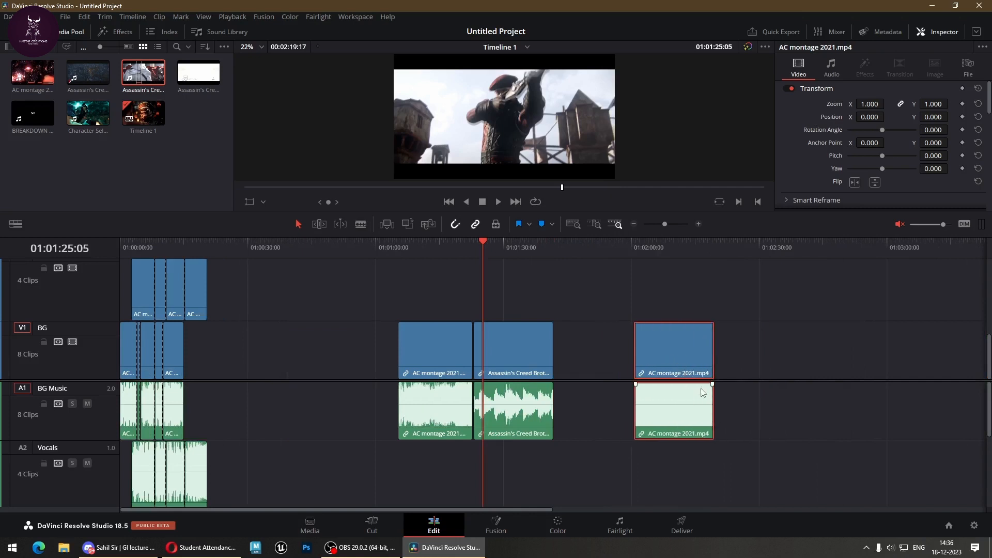
{"action": "left_click_drag", "start_coordinate": [709, 348], "coordinate": [758, 351]}
{"action": "left_click_drag", "start_coordinate": [538, 349], "coordinate": [571, 353]}
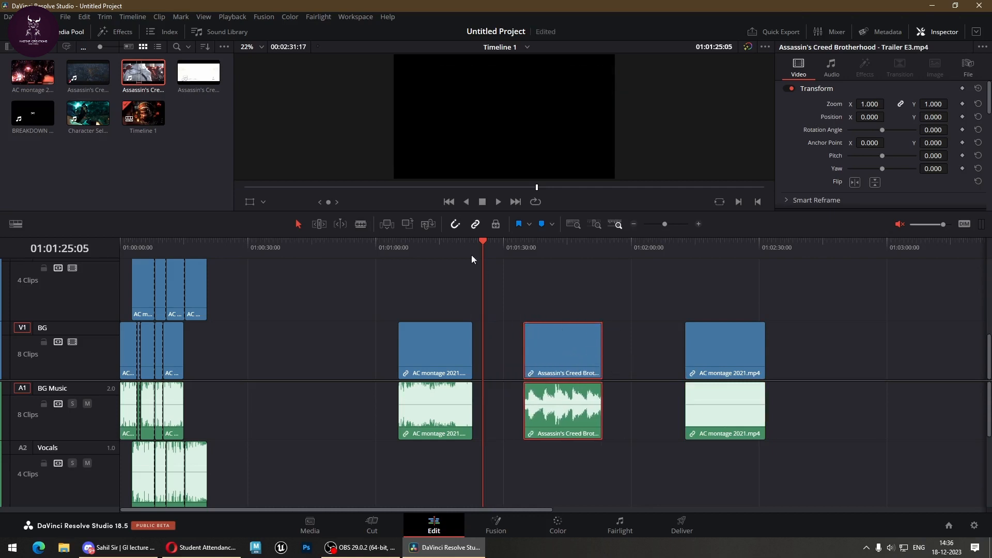
Turn off linked selection and shift the video of the three separate V1 clips later by 38:20, 24:25 and 19:25 without their audio.
{"action": "left_click", "coordinate": [476, 224]}
{"action": "left_click", "coordinate": [683, 283]}
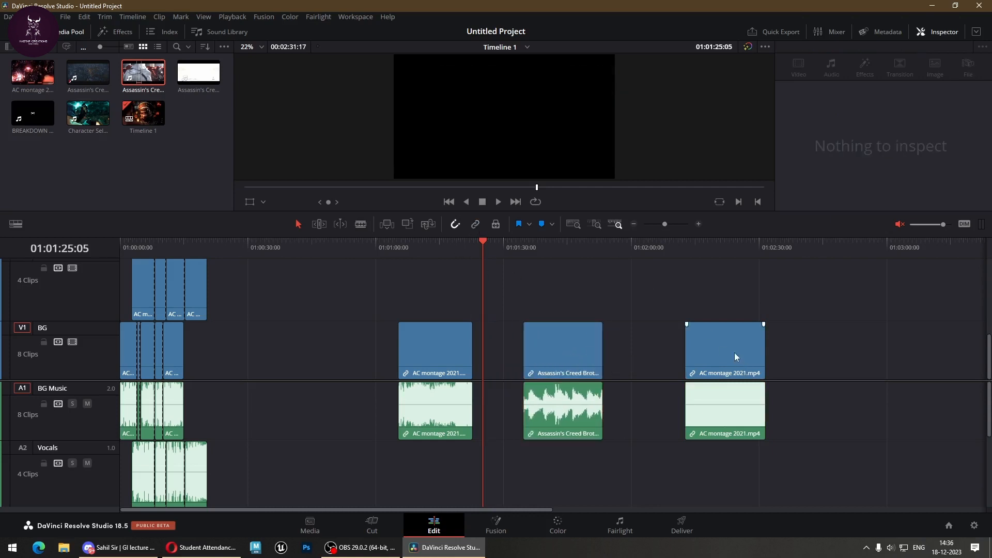
{"action": "left_click_drag", "start_coordinate": [733, 352], "coordinate": [899, 355]}
{"action": "mouse_move", "coordinate": [759, 405]}
{"action": "left_mouse_down"}
{"action": "mouse_move", "coordinate": [732, 408]}
{"action": "mouse_move", "coordinate": [761, 415]}
{"action": "left_mouse_up"}
{"action": "key", "text": "ctrl+z"}
{"action": "left_click_drag", "start_coordinate": [569, 354], "coordinate": [675, 353]}
{"action": "left_click_drag", "start_coordinate": [451, 338], "coordinate": [535, 341]}
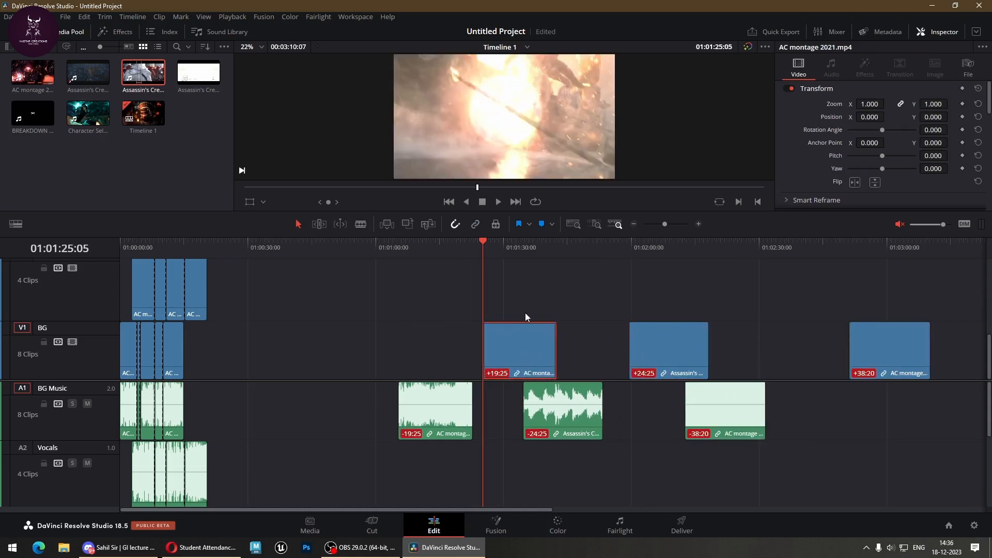
Check the sync offsets of the three separate clips and move their V1 video back into line with the A1 audio.
{"action": "scroll", "coordinate": [496, 381], "scroll_direction": "up", "scroll_amount": 8}
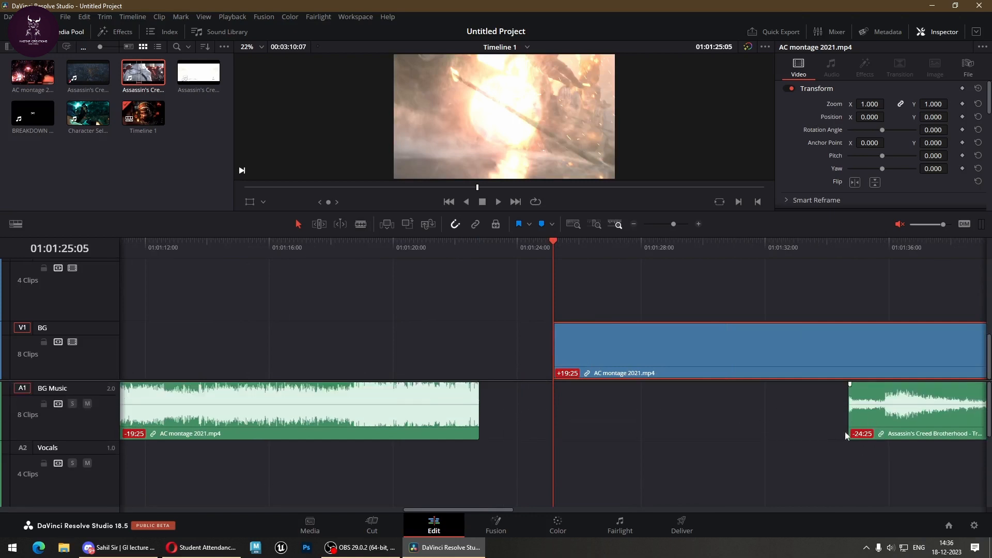
{"action": "left_click_drag", "start_coordinate": [506, 509], "coordinate": [629, 504]}
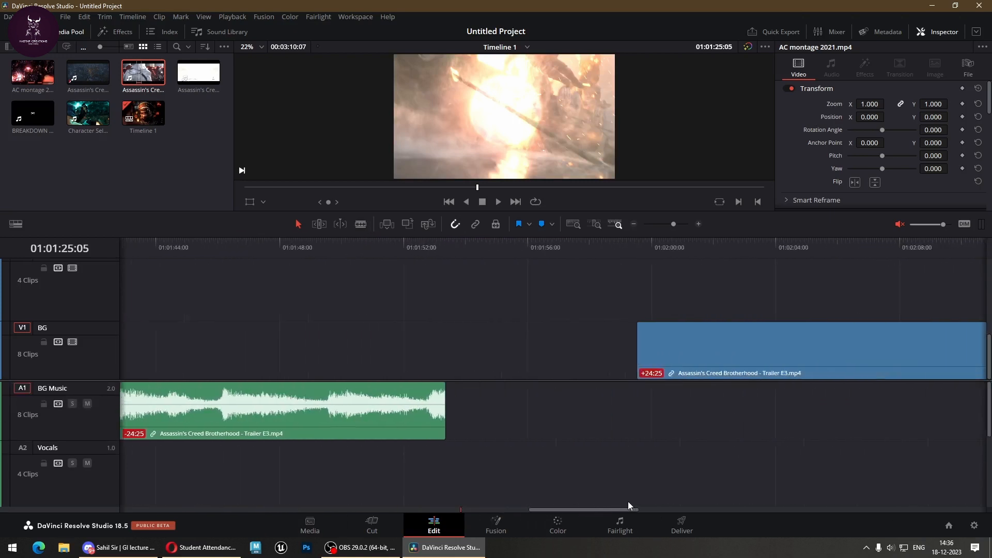
{"action": "scroll", "coordinate": [651, 387], "scroll_direction": "right", "scroll_amount": 6}
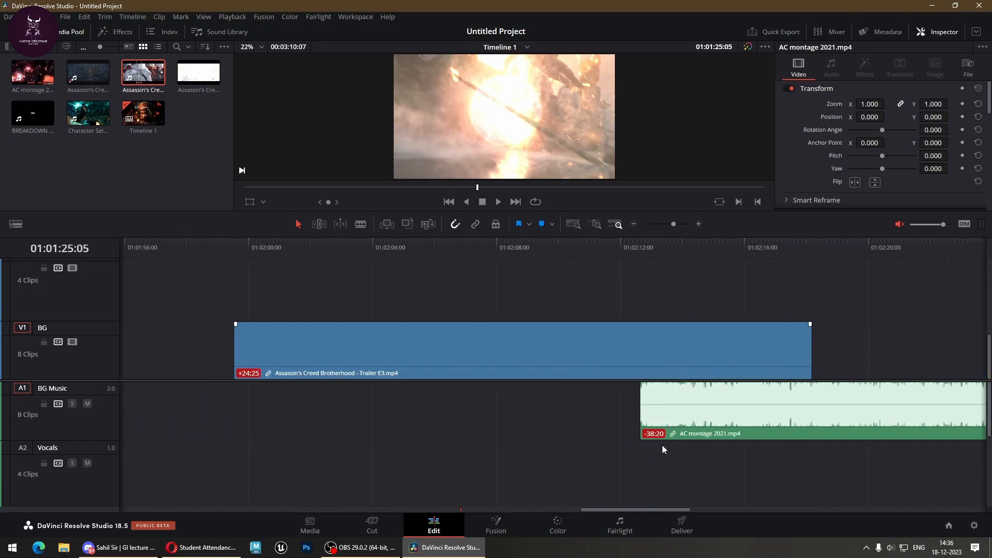
{"action": "scroll", "coordinate": [661, 445], "scroll_direction": "right", "scroll_amount": 5}
{"action": "scroll", "coordinate": [655, 433], "scroll_direction": "down", "scroll_amount": 3}
{"action": "scroll", "coordinate": [652, 432], "scroll_direction": "up", "scroll_amount": 2}
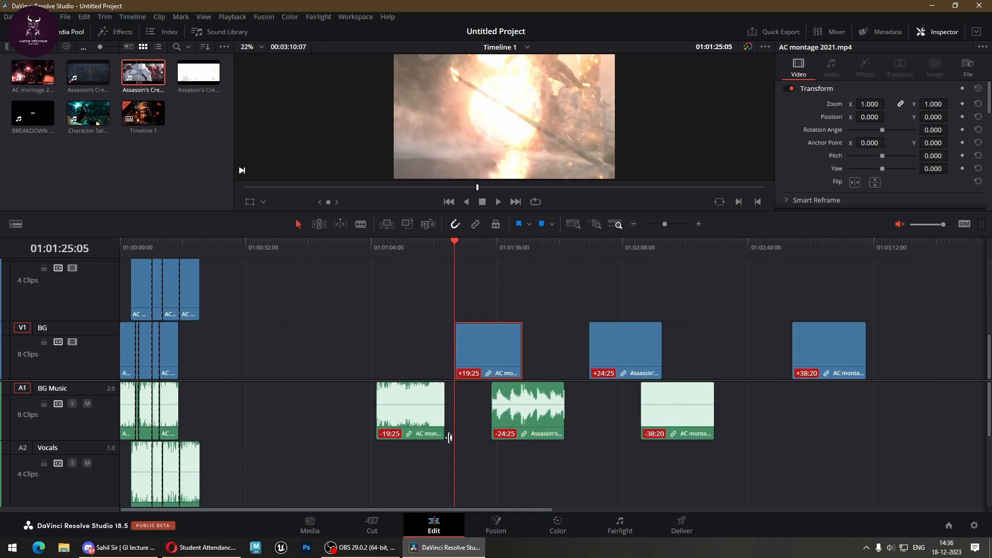
{"action": "left_click_drag", "start_coordinate": [485, 349], "coordinate": [407, 349]}
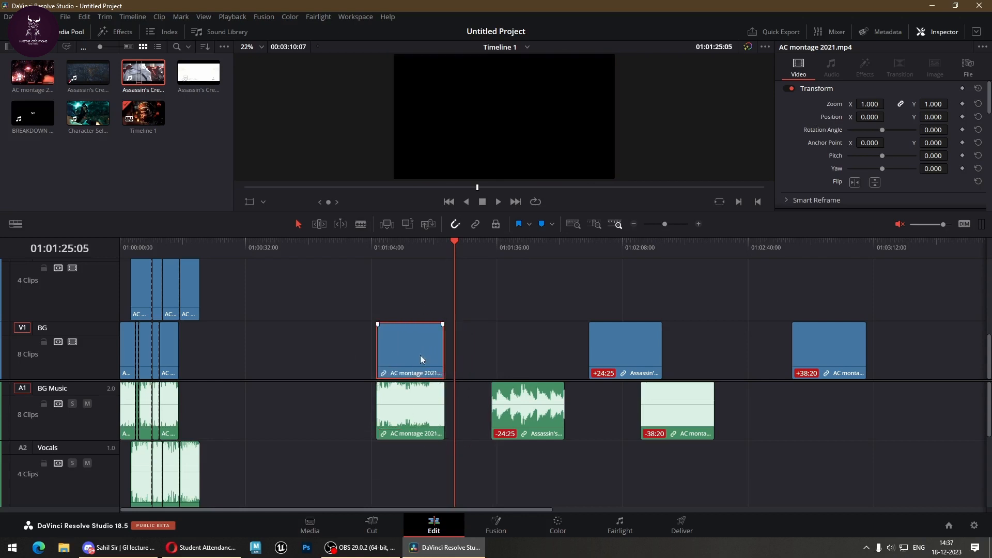
{"action": "left_click_drag", "start_coordinate": [625, 349], "coordinate": [534, 353]}
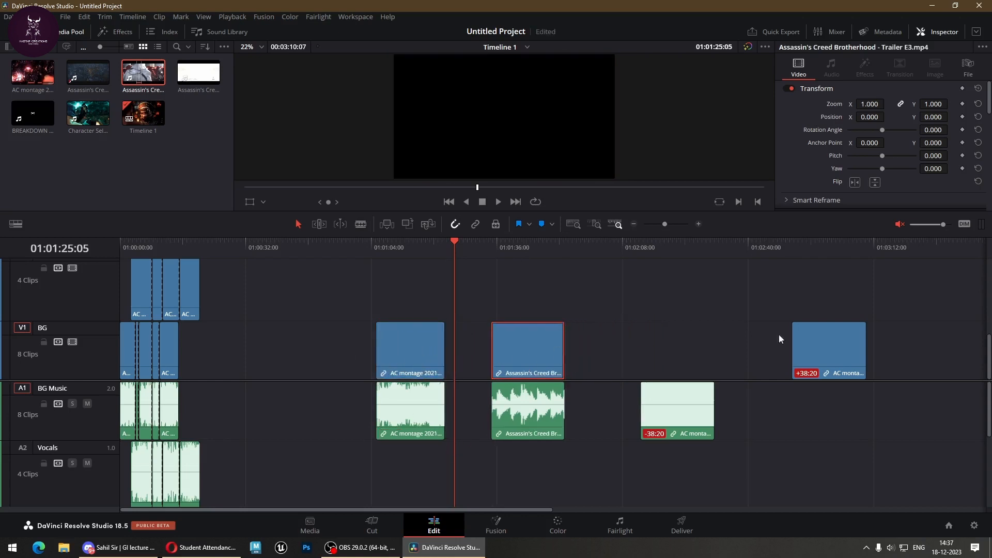
{"action": "left_click_drag", "start_coordinate": [827, 348], "coordinate": [686, 356]}
Delete the A1 audio of the three separate clips while keeping their V1 video.
{"action": "left_click", "coordinate": [784, 452]}
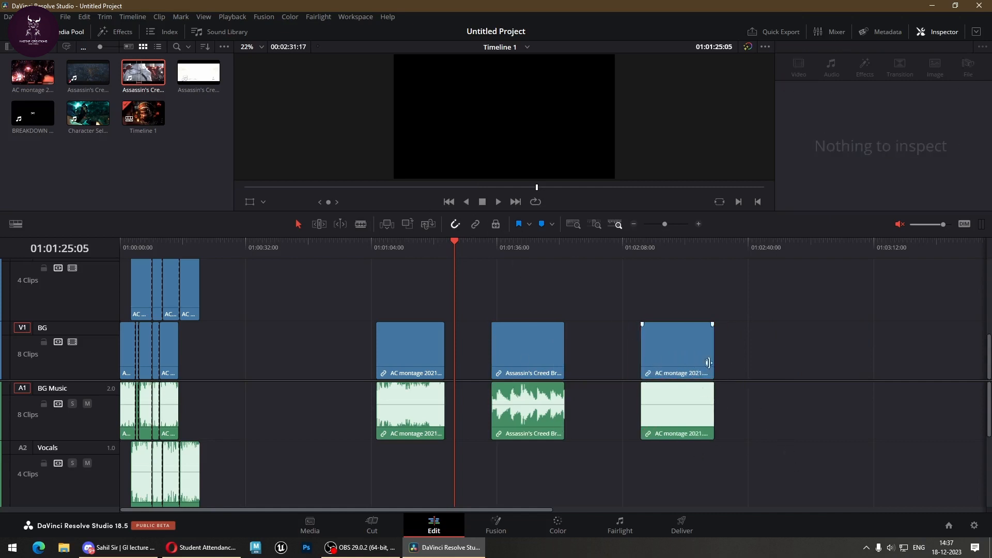
{"action": "left_click_drag", "start_coordinate": [808, 457], "coordinate": [356, 419]}
{"action": "key", "text": "Delete"}
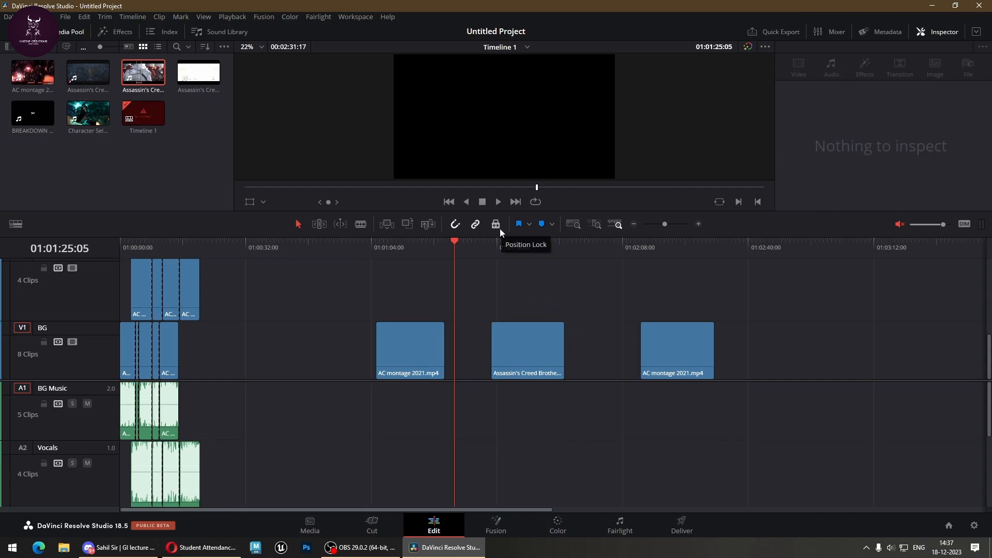
Turn on Position Lock and try to move the three separate video clips along V1.
{"action": "left_click", "coordinate": [514, 346]}
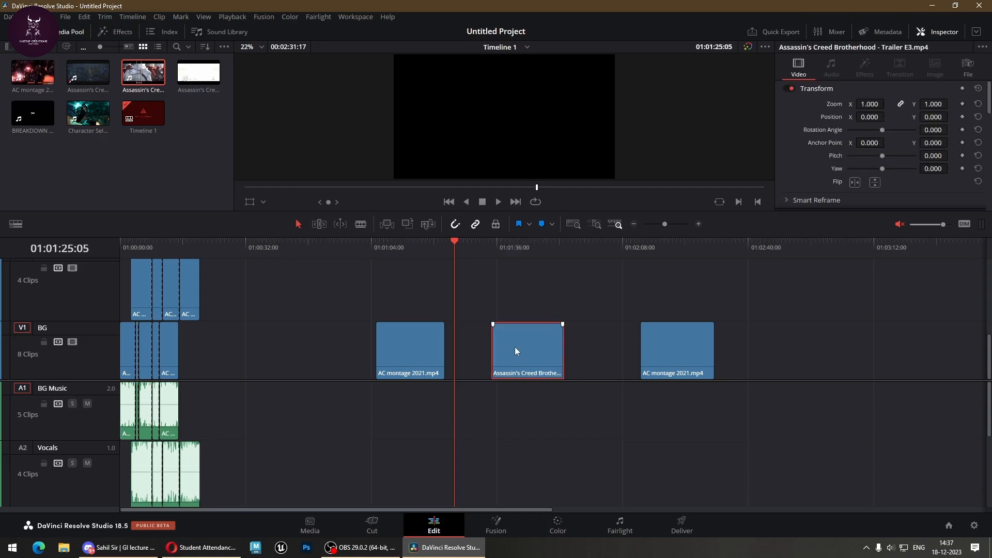
{"action": "left_click", "coordinate": [497, 227]}
{"action": "left_click", "coordinate": [571, 328]}
{"action": "left_click_drag", "start_coordinate": [543, 351], "coordinate": [569, 353]}
{"action": "left_click", "coordinate": [568, 355]}
{"action": "left_click", "coordinate": [534, 377]}
{"action": "left_click", "coordinate": [677, 346]}
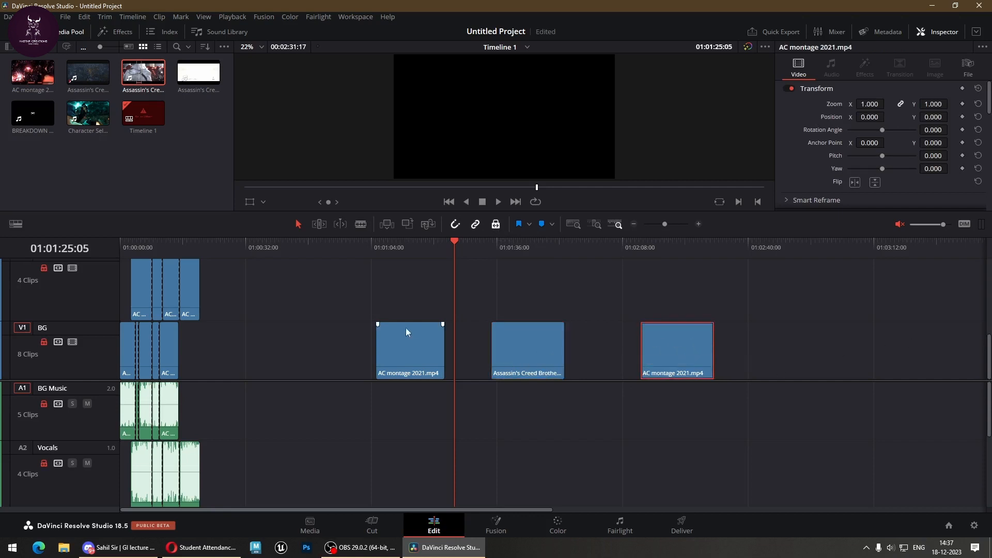
{"action": "left_click_drag", "start_coordinate": [406, 331], "coordinate": [386, 346]}
With Position Lock on, try to extend the last clip of V1's opening group, and extend the V2 clip over its last neighbour.
{"action": "left_click", "coordinate": [146, 346]}
{"action": "left_click_drag", "start_coordinate": [177, 353], "coordinate": [231, 376]}
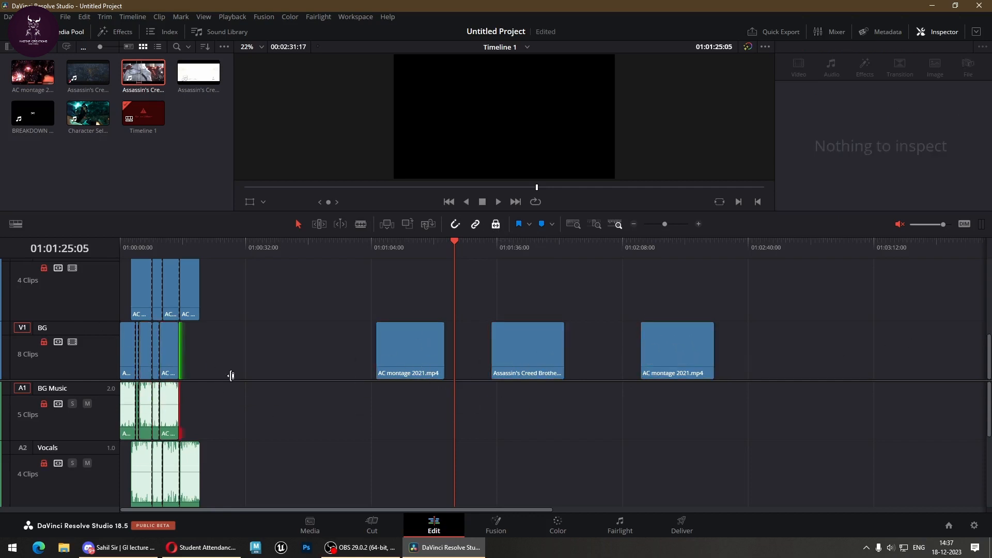
{"action": "left_click_drag", "start_coordinate": [180, 305], "coordinate": [205, 290]}
{"action": "left_click", "coordinate": [206, 300]}
{"action": "left_click", "coordinate": [178, 308]}
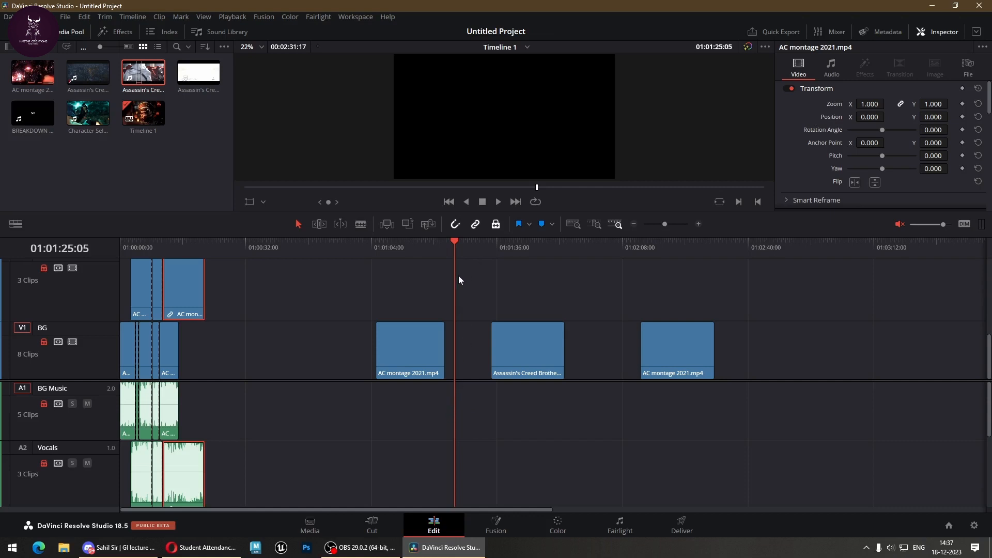
Turn off Position Lock, move the first montage section earlier and the trailer past the last section on V1, and undo both moves.
{"action": "left_click", "coordinate": [496, 228]}
{"action": "left_click_drag", "start_coordinate": [418, 351], "coordinate": [340, 351]}
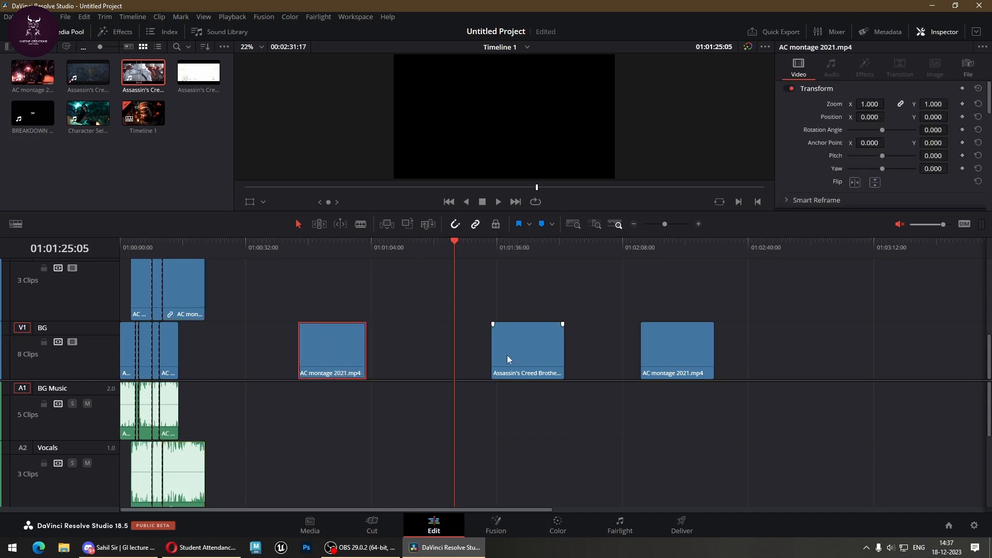
{"action": "left_click_drag", "start_coordinate": [506, 355], "coordinate": [902, 359]}
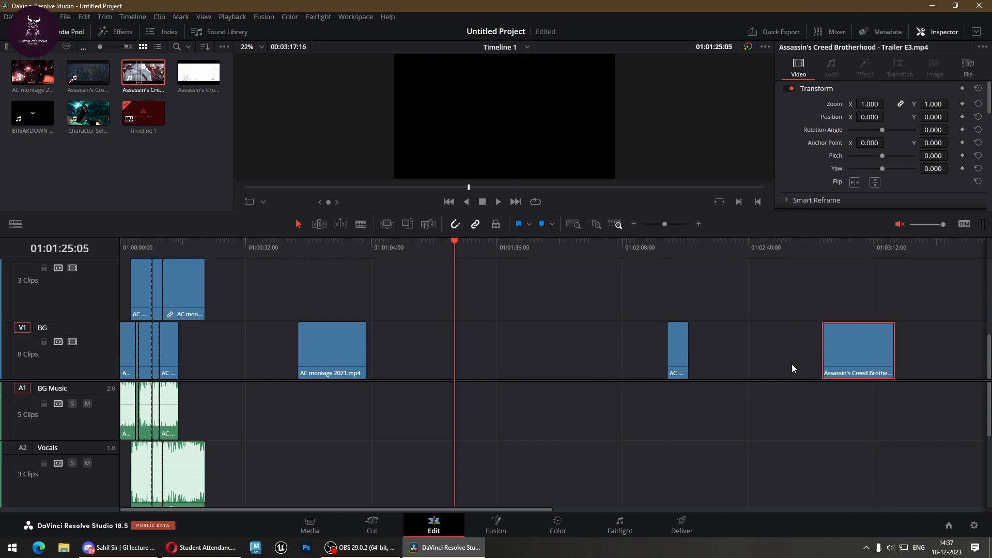
{"action": "key", "text": "ctrl+z"}
{"action": "key", "text": "ctrl+z"}
{"action": "key", "text": "ctrl+z"}
{"action": "key", "text": "ctrl+z"}
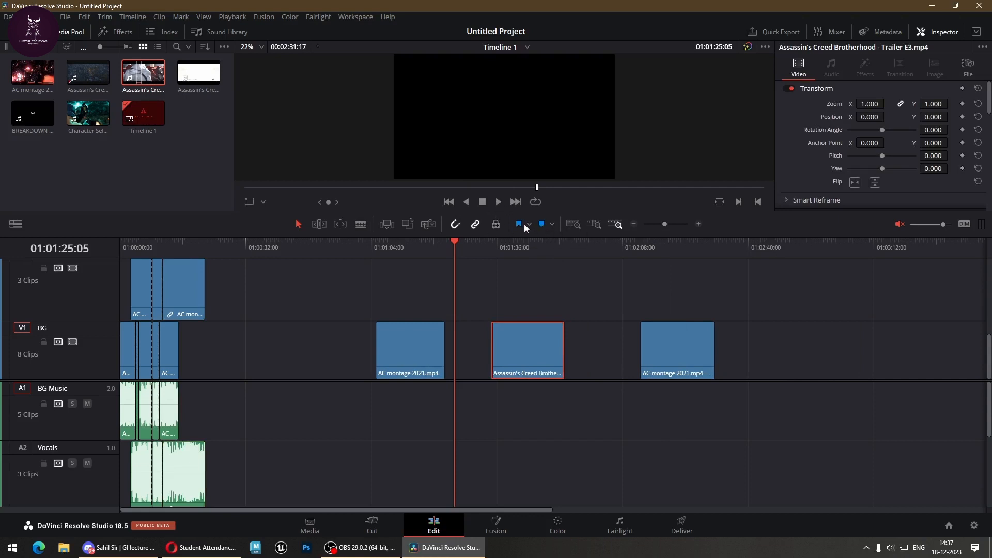
Set the timeline view to Full Extent Zoom.
{"action": "left_click", "coordinate": [576, 224]}
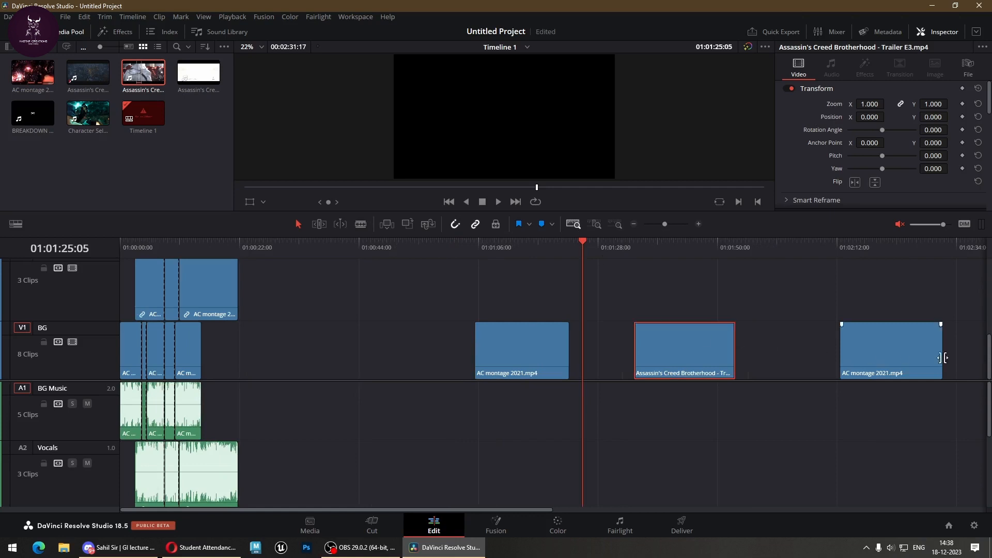
Compare manual timeline zooming with Full Extent Zoom by alternating between the two on the whole sequence.
{"action": "scroll", "coordinate": [738, 346], "scroll_direction": "down", "scroll_amount": 3}
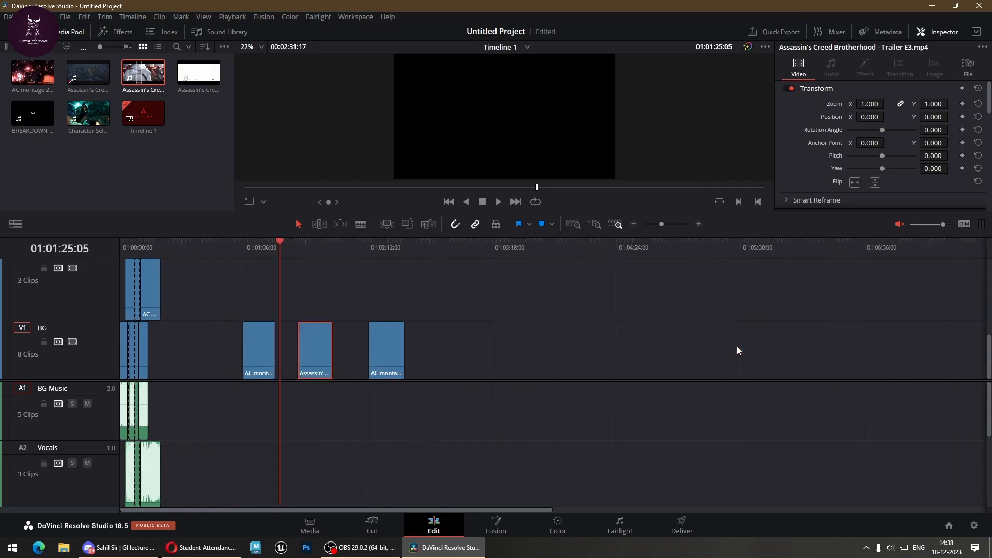
{"action": "left_click", "coordinate": [586, 224]}
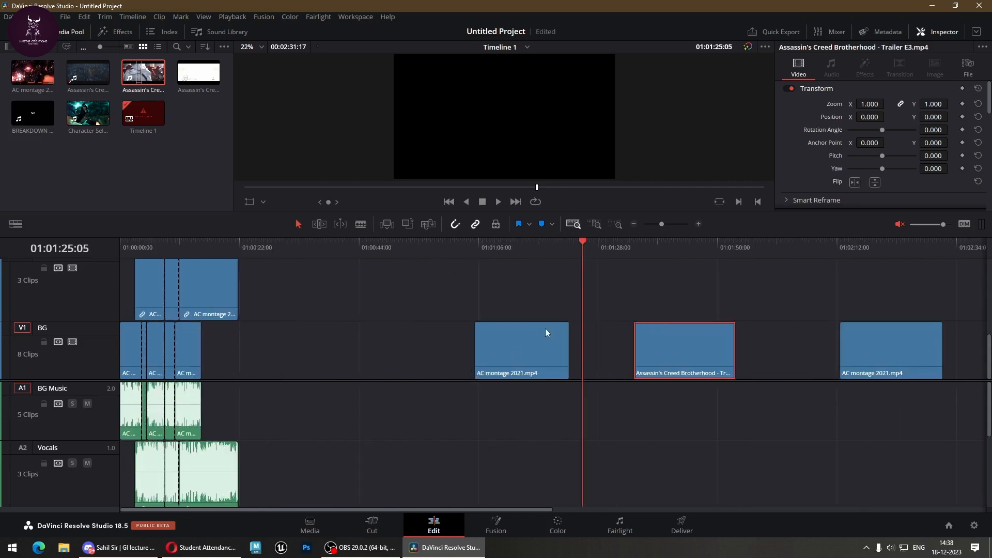
{"action": "scroll", "coordinate": [221, 362], "scroll_direction": "up", "scroll_amount": 4}
{"action": "left_click", "coordinate": [574, 224]}
{"action": "scroll", "coordinate": [609, 372], "scroll_direction": "down", "scroll_amount": 5}
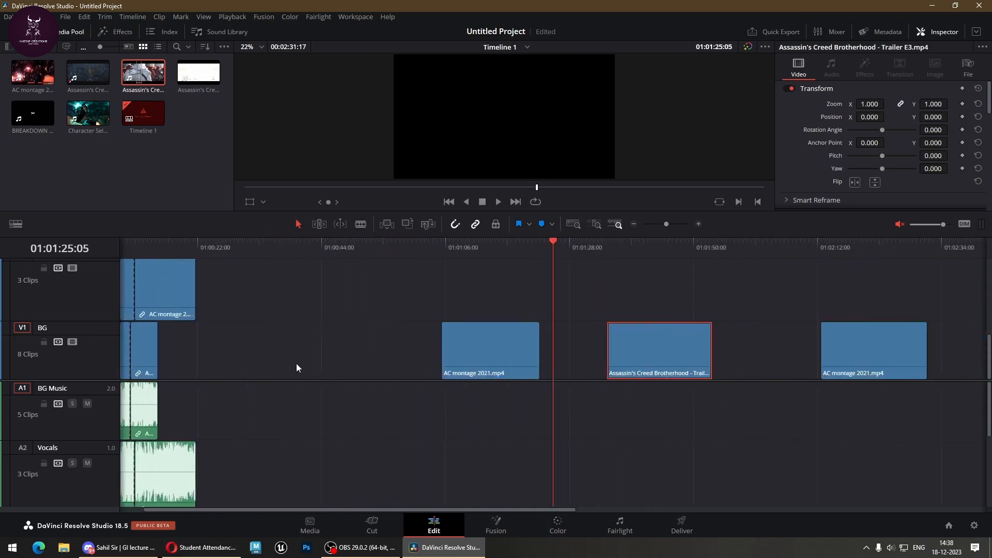
Examine how the timeline scales around the playhead when zoomed manually between a wide overview and a closer view.
{"action": "scroll", "coordinate": [310, 362], "scroll_direction": "up", "scroll_amount": 6}
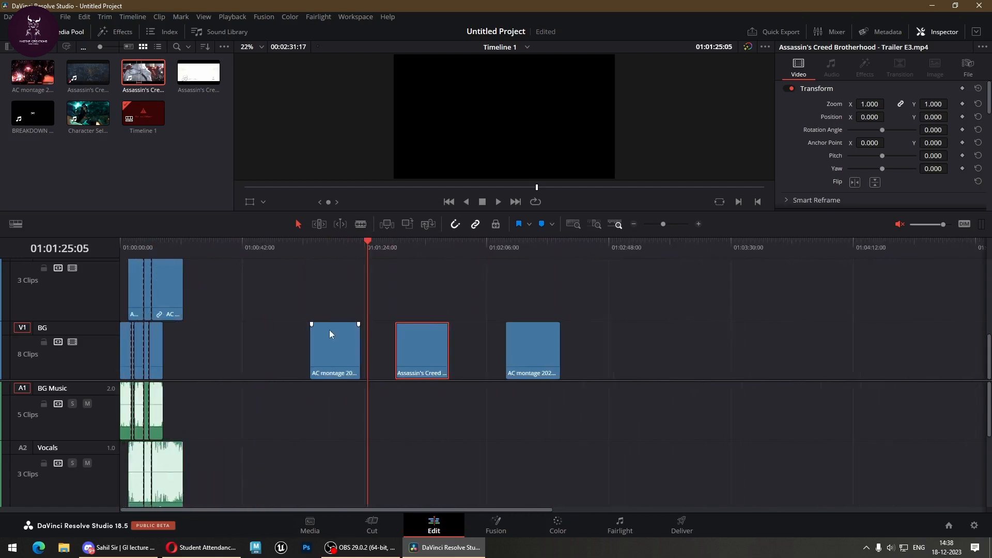
{"action": "scroll", "coordinate": [345, 351], "scroll_direction": "down", "scroll_amount": 5}
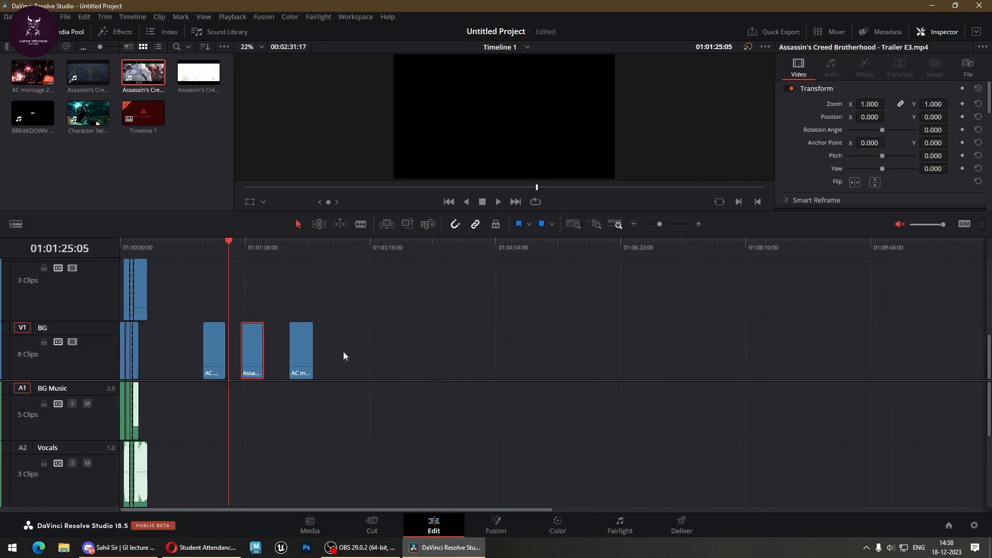
{"action": "scroll", "coordinate": [342, 350], "scroll_direction": "up", "scroll_amount": 3}
{"action": "scroll", "coordinate": [342, 349], "scroll_direction": "down", "scroll_amount": 2}
{"action": "scroll", "coordinate": [342, 347], "scroll_direction": "down", "scroll_amount": 2}
{"action": "scroll", "coordinate": [343, 350], "scroll_direction": "up", "scroll_amount": 1}
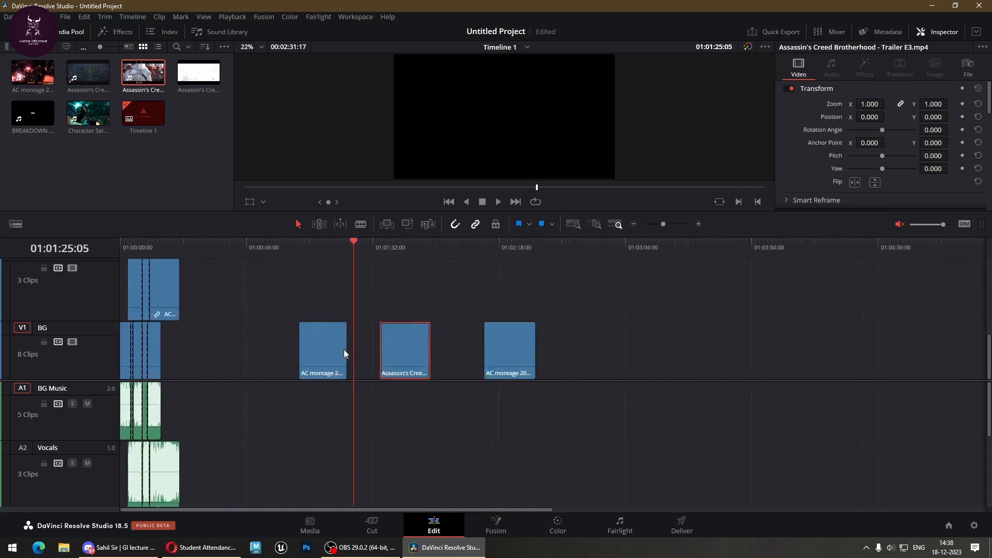
{"action": "scroll", "coordinate": [344, 347], "scroll_direction": "down", "scroll_amount": 3}
{"action": "scroll", "coordinate": [344, 347], "scroll_direction": "up", "scroll_amount": 5}
{"action": "scroll", "coordinate": [344, 343], "scroll_direction": "down", "scroll_amount": 3}
{"action": "scroll", "coordinate": [345, 342], "scroll_direction": "up", "scroll_amount": 4}
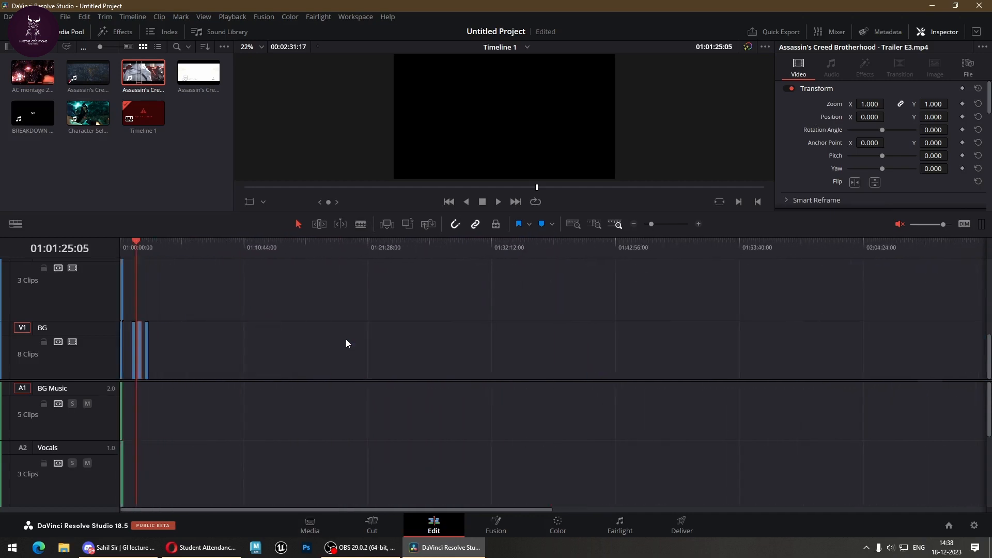
{"action": "scroll", "coordinate": [346, 339], "scroll_direction": "down", "scroll_amount": 4}
{"action": "scroll", "coordinate": [346, 338], "scroll_direction": "up", "scroll_amount": 2}
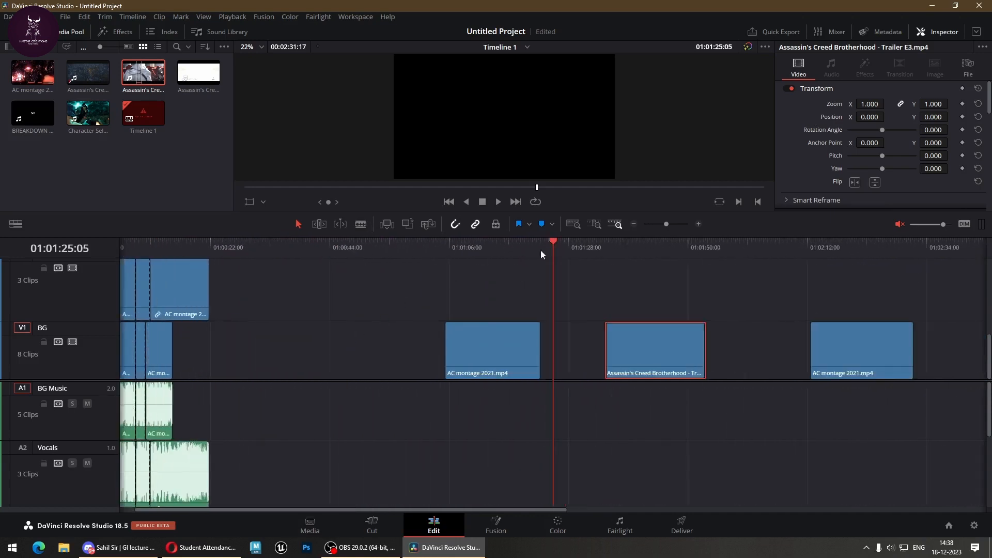
Set the timeline to Detail Zoom, and compare that close-up with manually zoomed views around the playhead.
{"action": "left_click", "coordinate": [600, 223]}
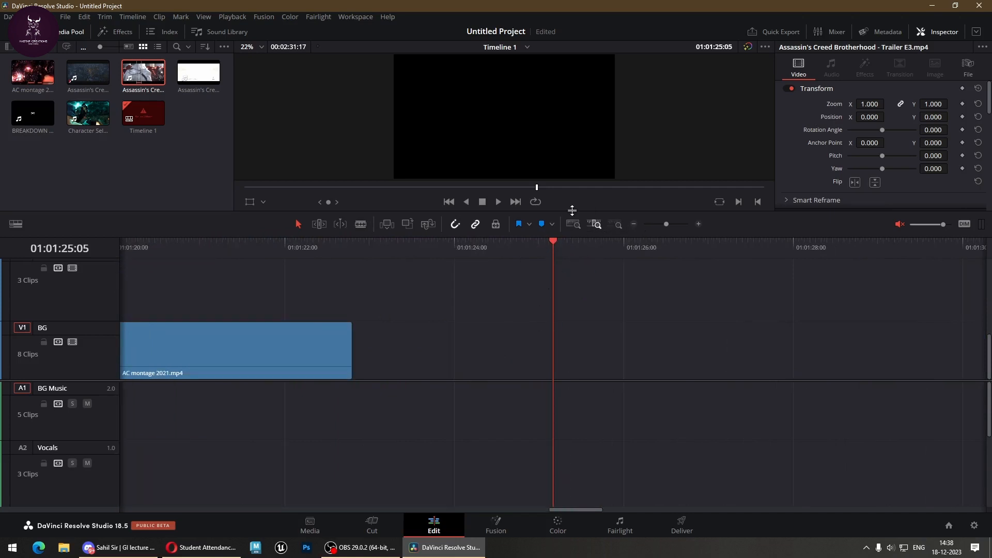
{"action": "scroll", "coordinate": [519, 352], "scroll_direction": "down", "scroll_amount": 12}
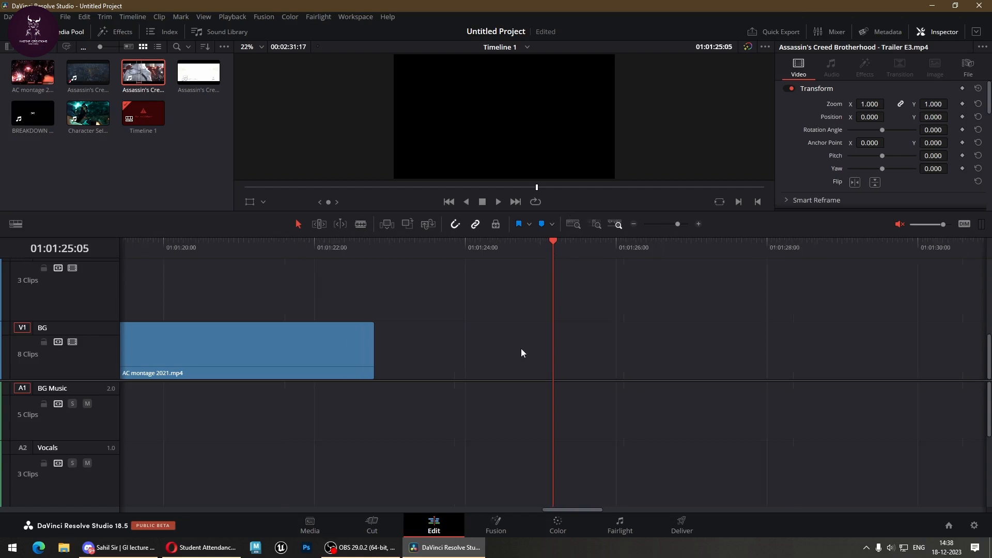
{"action": "scroll", "coordinate": [527, 342], "scroll_direction": "down", "scroll_amount": 2}
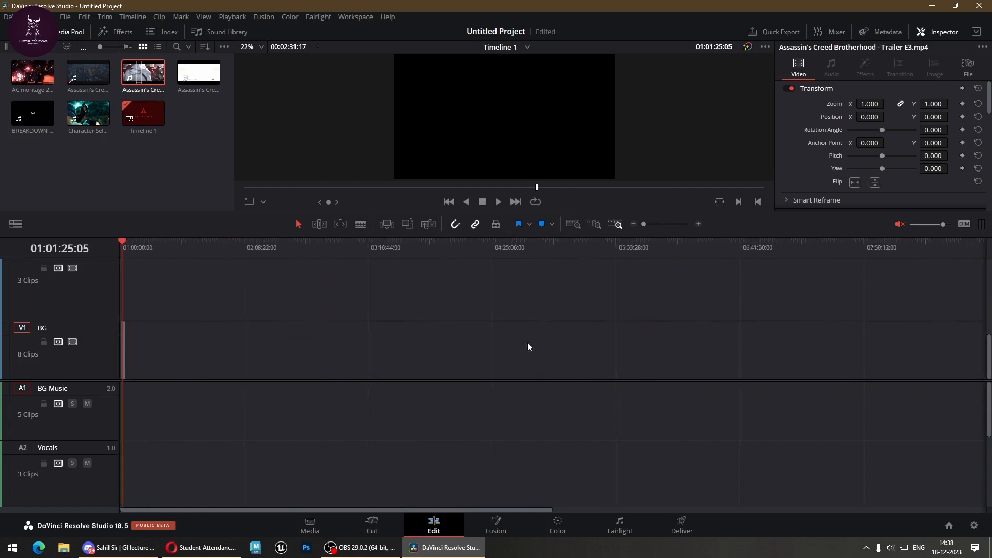
{"action": "scroll", "coordinate": [527, 342], "scroll_direction": "up", "scroll_amount": 10}
{"action": "scroll", "coordinate": [552, 349], "scroll_direction": "up", "scroll_amount": 3}
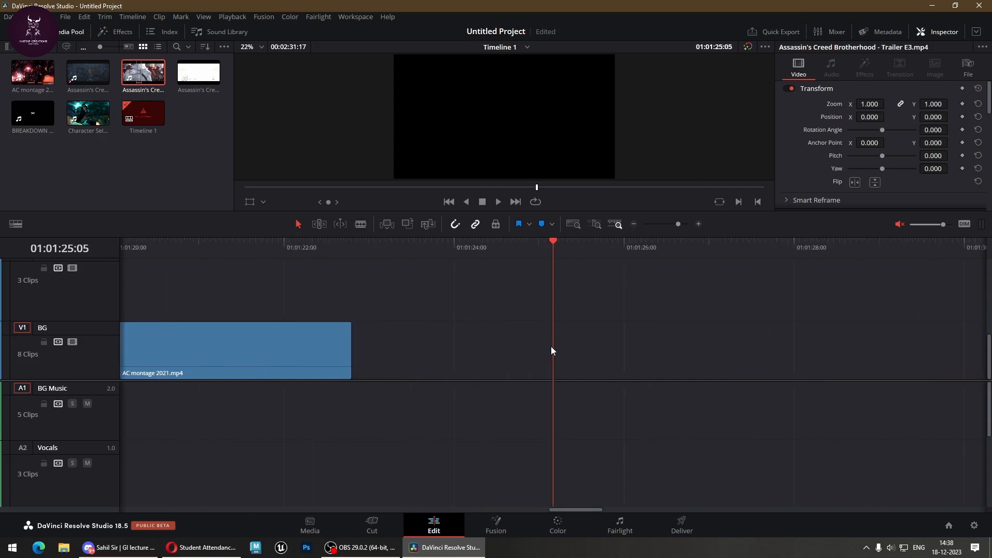
{"action": "scroll", "coordinate": [551, 346], "scroll_direction": "down", "scroll_amount": 12}
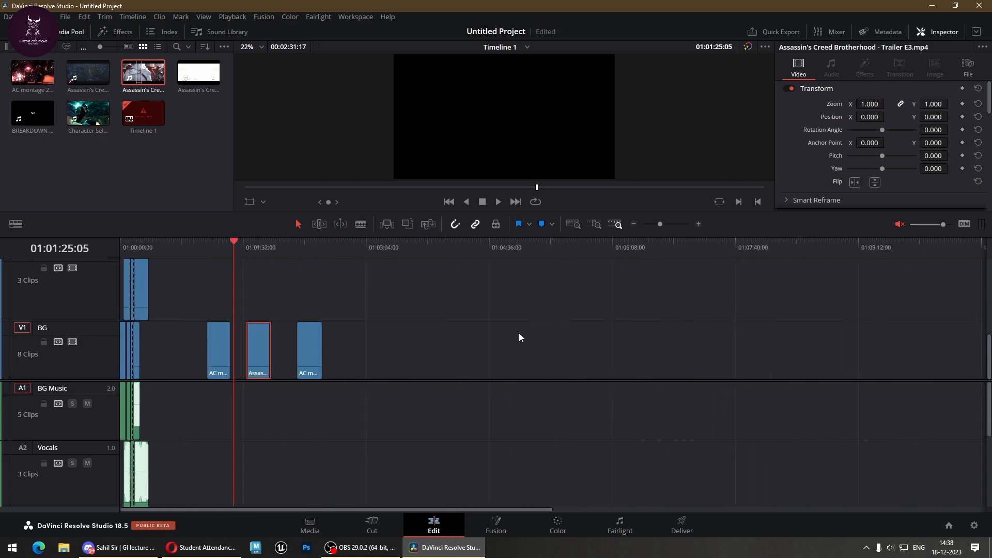
Move the playhead to 01:00:08:08 in the opening clips and examine the timeline zoom around that point.
{"action": "left_click", "coordinate": [130, 247]}
{"action": "scroll", "coordinate": [172, 339], "scroll_direction": "up", "scroll_amount": 12}
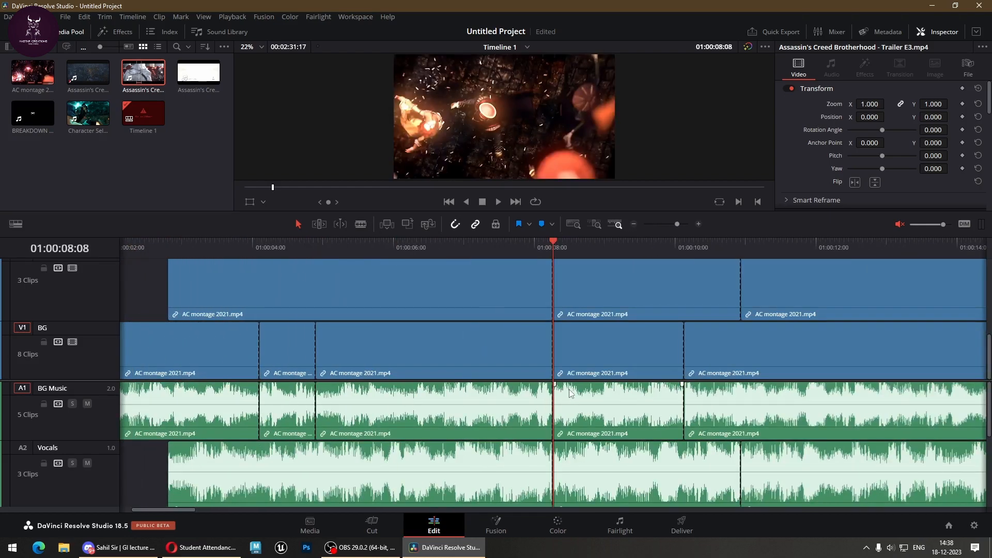
{"action": "scroll", "coordinate": [569, 383], "scroll_direction": "down", "scroll_amount": 5}
{"action": "scroll", "coordinate": [568, 381], "scroll_direction": "down", "scroll_amount": 6}
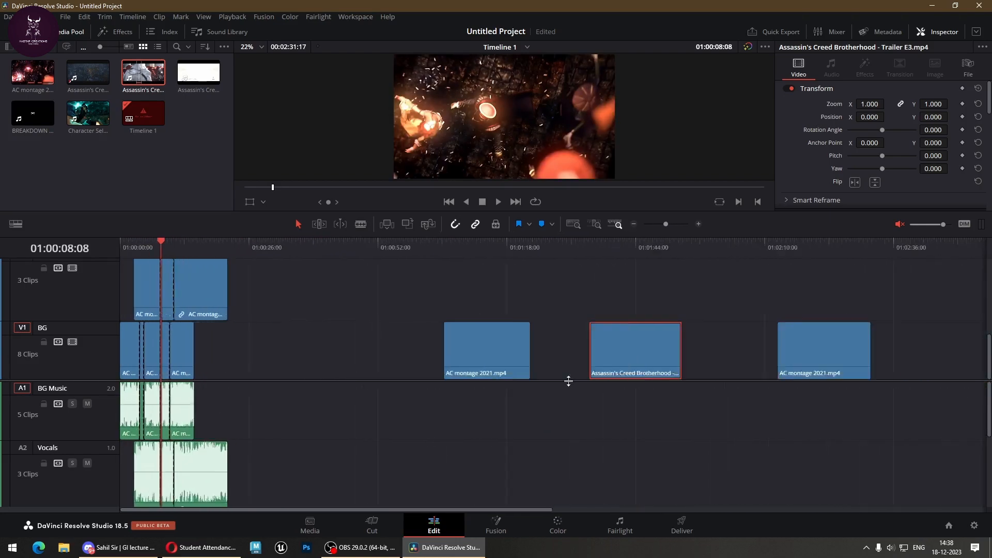
{"action": "scroll", "coordinate": [569, 374], "scroll_direction": "down", "scroll_amount": 3}
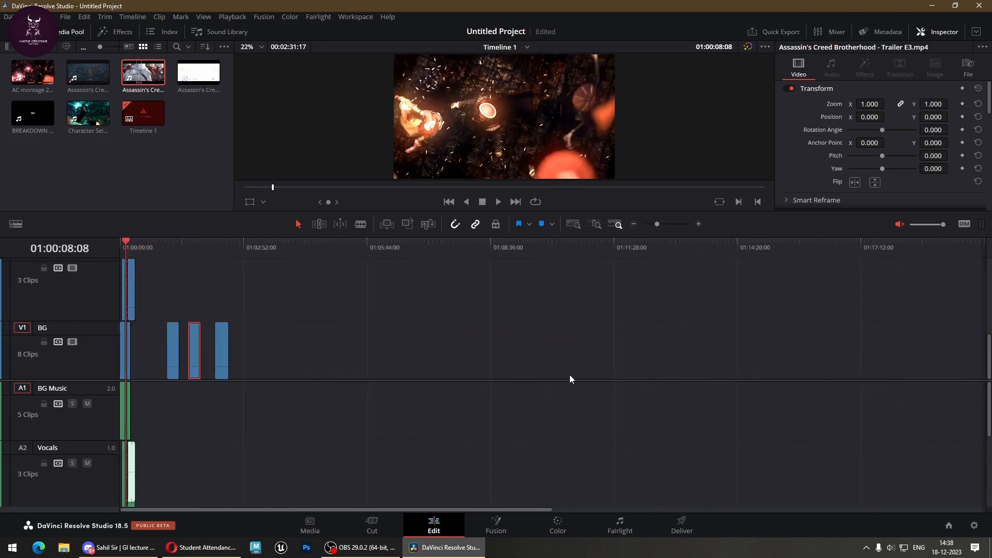
{"action": "scroll", "coordinate": [339, 398], "scroll_direction": "up", "scroll_amount": 10}
{"action": "scroll", "coordinate": [334, 388], "scroll_direction": "up", "scroll_amount": 2}
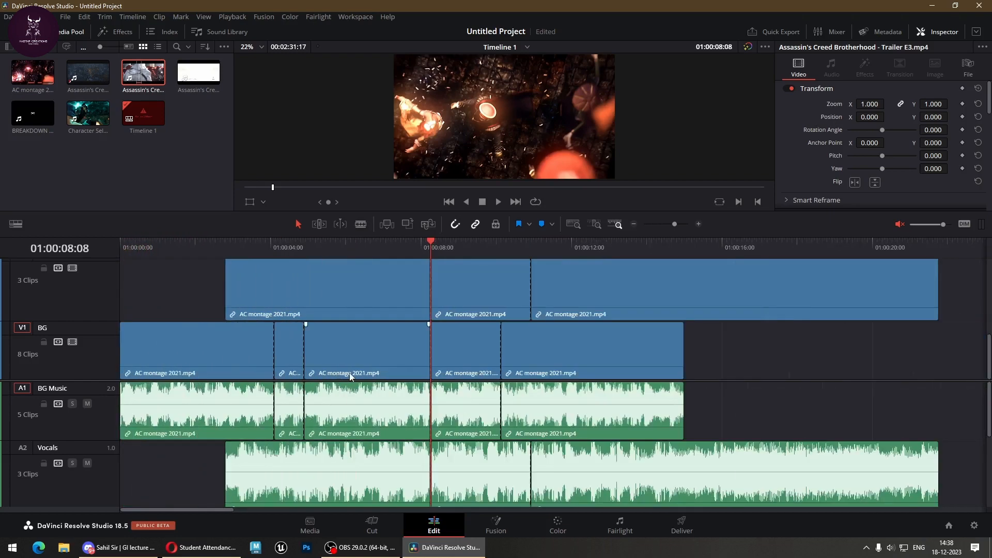
Look along the timeline past the end of the opening clips, and return the view to the sequence start.
{"action": "scroll", "coordinate": [357, 367], "scroll_direction": "right", "scroll_amount": 10}
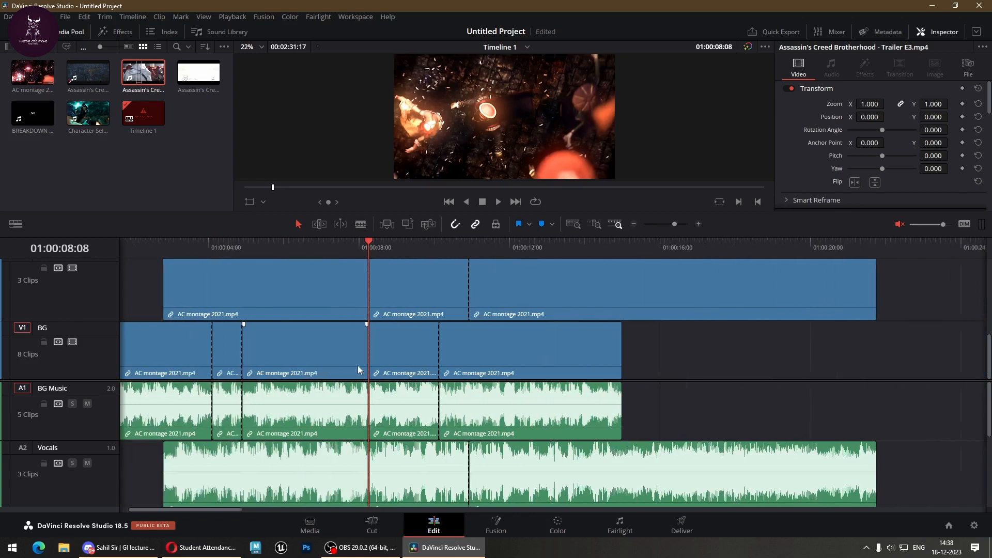
{"action": "scroll", "coordinate": [366, 355], "scroll_direction": "right", "scroll_amount": 11}
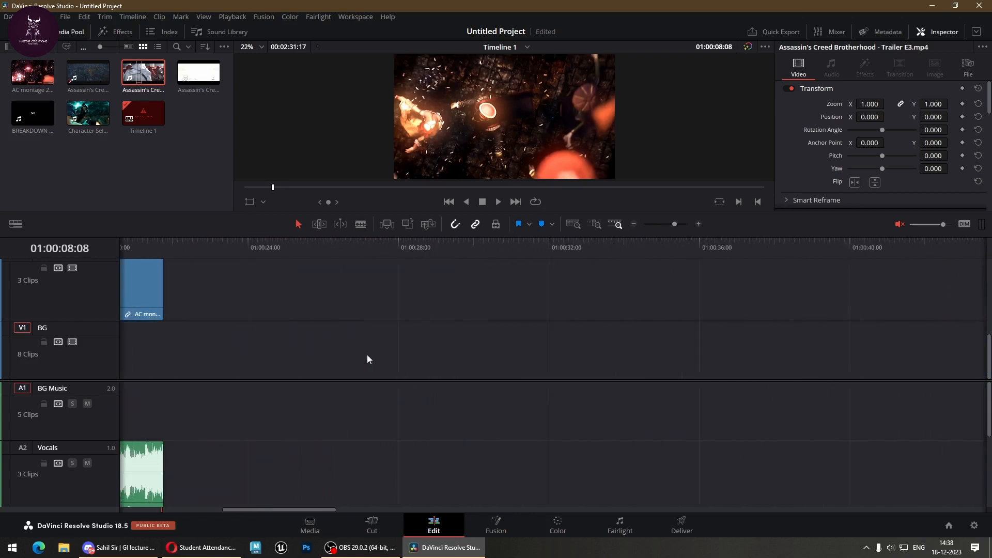
{"action": "scroll", "coordinate": [366, 354], "scroll_direction": "left", "scroll_amount": 13}
{"action": "scroll", "coordinate": [369, 355], "scroll_direction": "right", "scroll_amount": 12}
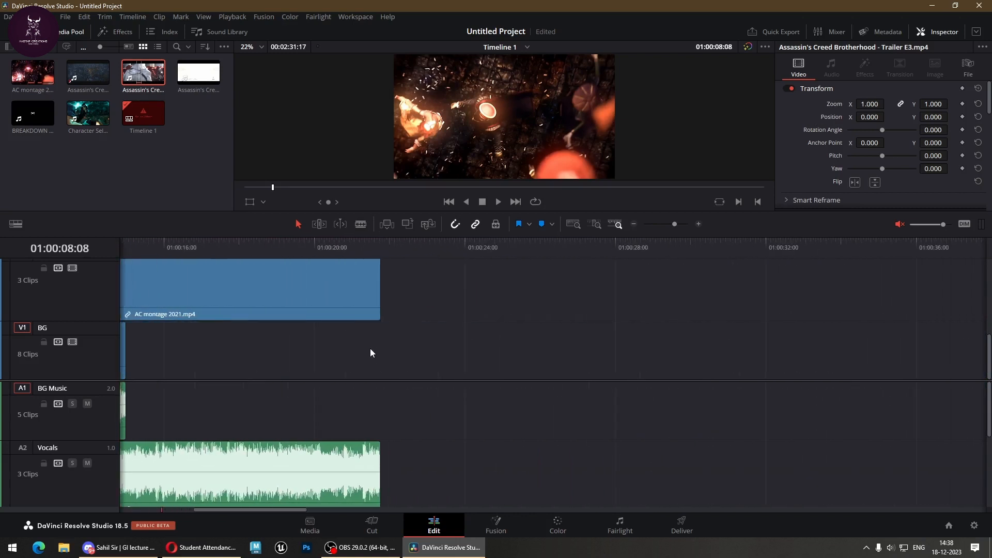
{"action": "scroll", "coordinate": [370, 355], "scroll_direction": "left", "scroll_amount": 9}
{"action": "scroll", "coordinate": [362, 360], "scroll_direction": "left", "scroll_amount": 3}
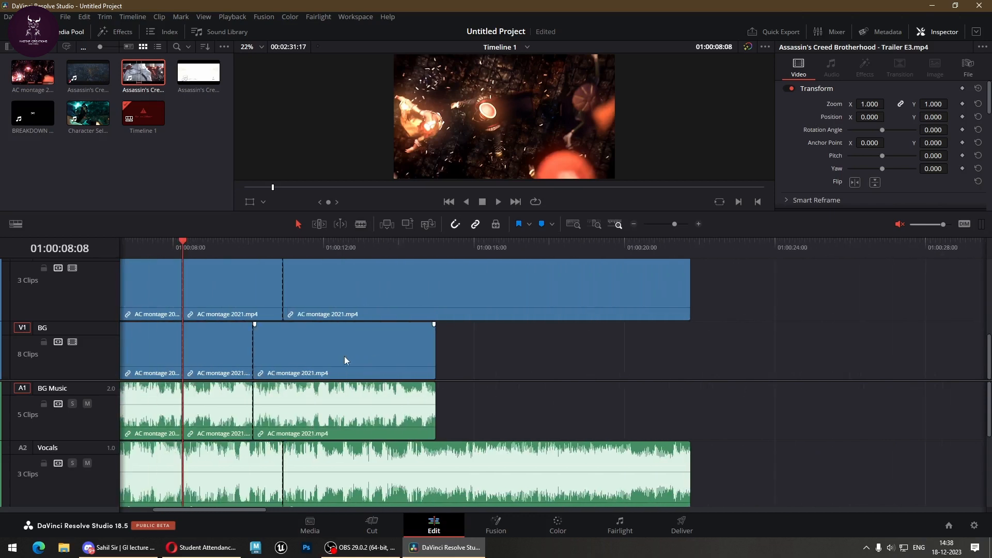
{"action": "left_click_drag", "start_coordinate": [172, 510], "coordinate": [135, 492]}
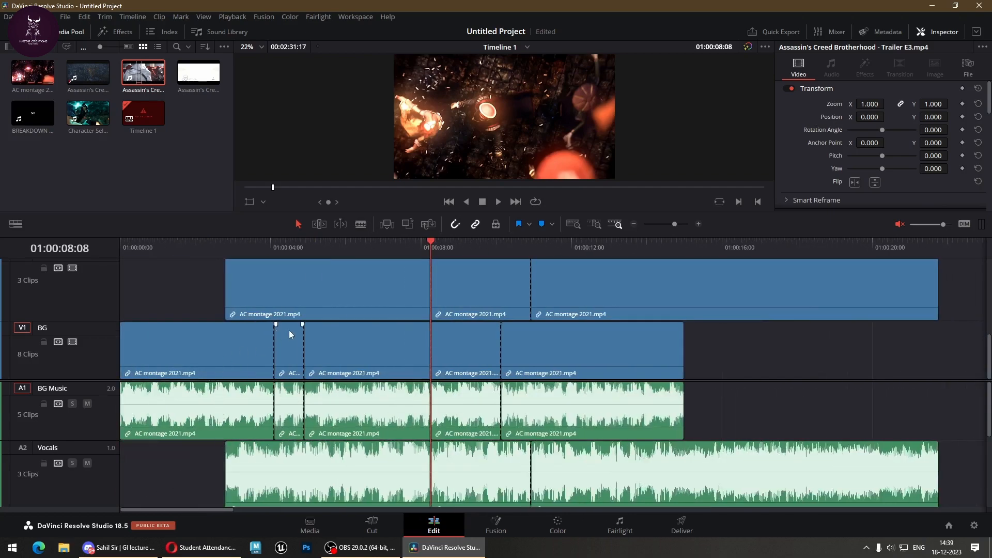
Delete the two gaps between the three separate video clips on V1 so they sit back to back.
{"action": "scroll", "coordinate": [290, 330], "scroll_direction": "down", "scroll_amount": 5}
{"action": "scroll", "coordinate": [274, 382], "scroll_direction": "up", "scroll_amount": 2}
{"action": "left_click_drag", "start_coordinate": [829, 297], "coordinate": [369, 384]}
{"action": "left_click", "coordinate": [508, 353]}
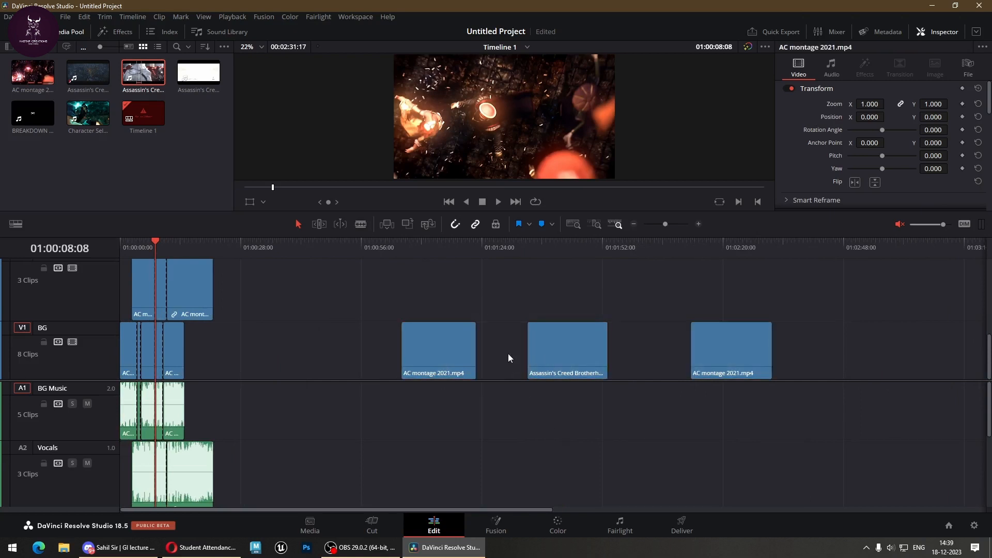
{"action": "left_click", "coordinate": [507, 362]}
{"action": "left_click", "coordinate": [507, 361]}
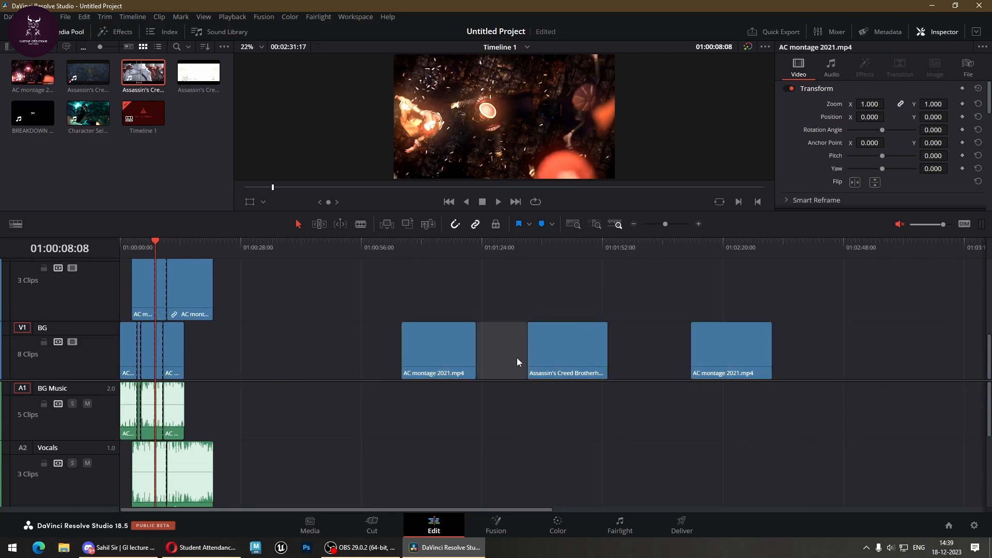
{"action": "key", "text": "Delete"}
{"action": "left_click", "coordinate": [582, 358]}
{"action": "key", "text": "Delete"}
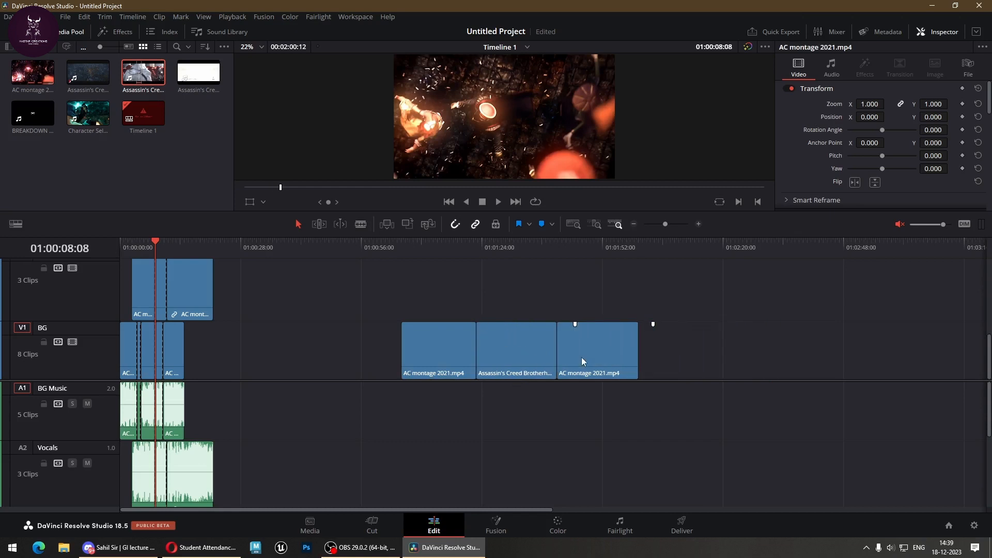
Delete the empty gap on V1 between the opening clip group and the three adjoining clips.
{"action": "left_click_drag", "start_coordinate": [768, 288], "coordinate": [426, 408]}
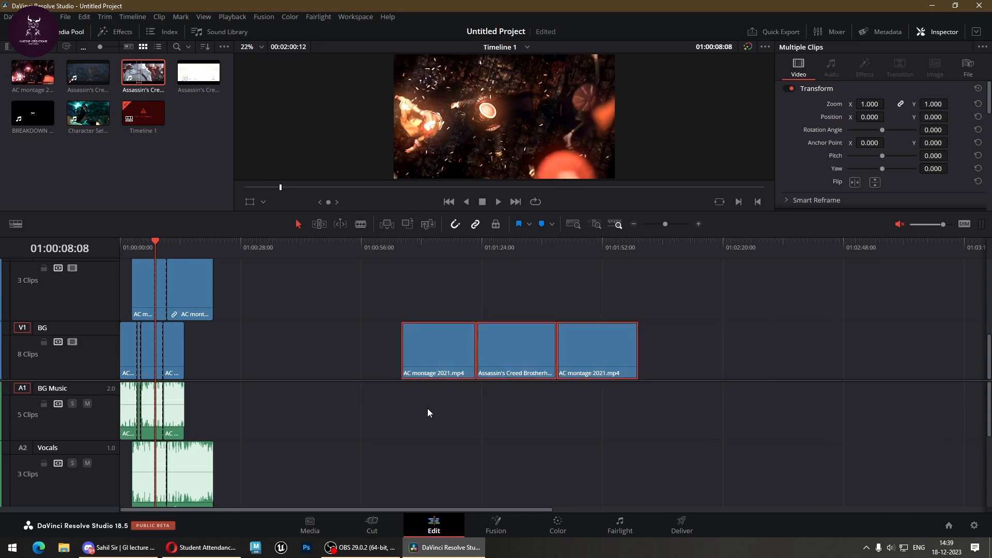
{"action": "left_click", "coordinate": [350, 344]}
{"action": "key", "text": "Delete"}
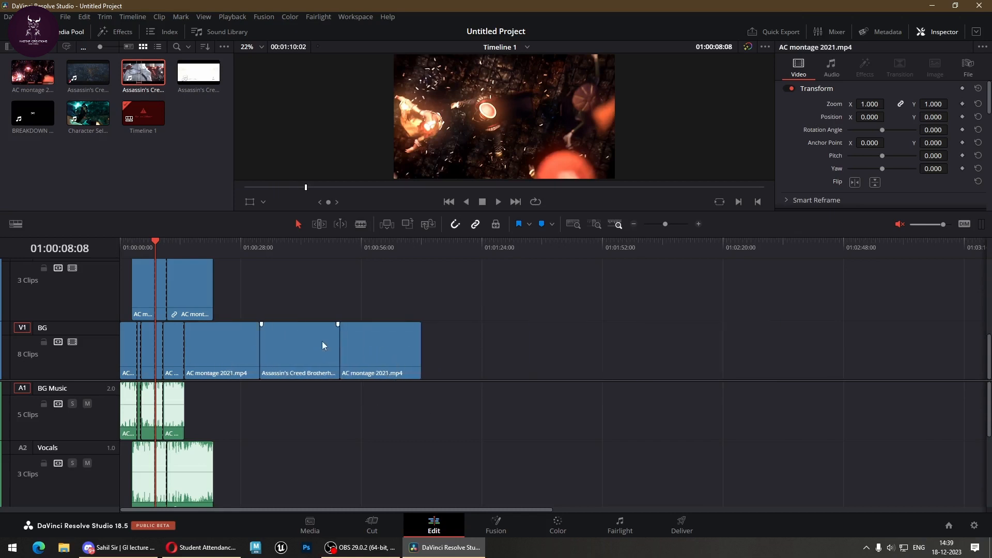
Check the closed-up sequence from its end back to its start, with the playhead finishing at 01:00:00:00.
{"action": "key", "text": "End"}
{"action": "scroll", "coordinate": [241, 404], "scroll_direction": "up", "scroll_amount": 3}
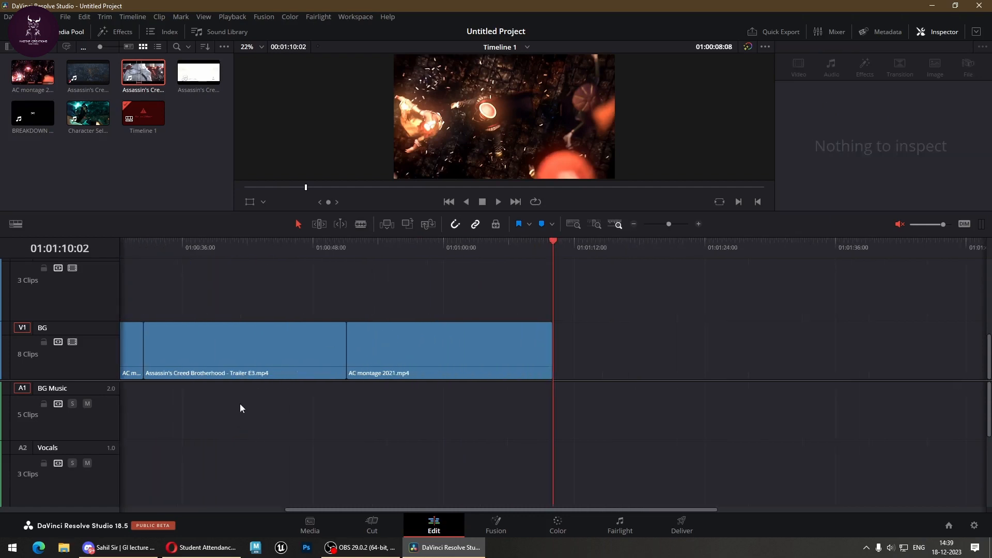
{"action": "left_click_drag", "start_coordinate": [249, 249], "coordinate": [2, 318]}
{"action": "left_click", "coordinate": [205, 371]}
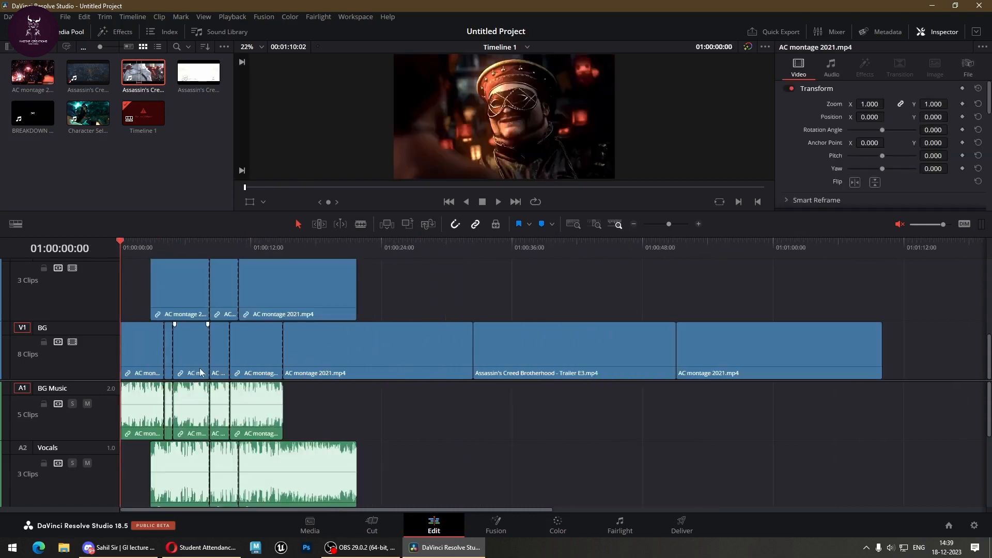
{"action": "scroll", "coordinate": [206, 370], "scroll_direction": "up", "scroll_amount": 3}
{"action": "scroll", "coordinate": [206, 371], "scroll_direction": "down", "scroll_amount": 3}
{"action": "scroll", "coordinate": [207, 371], "scroll_direction": "up", "scroll_amount": 1}
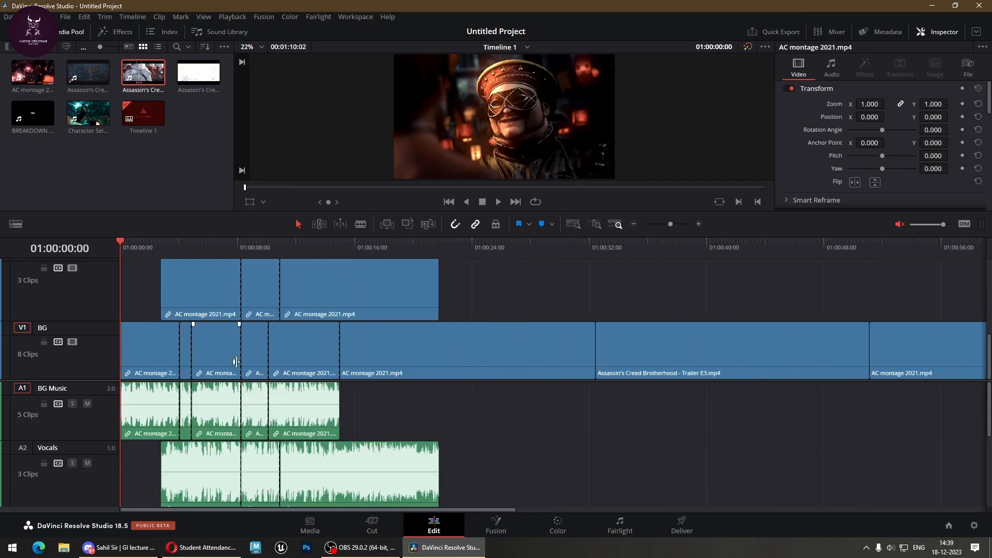
{"action": "scroll", "coordinate": [380, 350], "scroll_direction": "down", "scroll_amount": 2}
{"action": "scroll", "coordinate": [261, 358], "scroll_direction": "up", "scroll_amount": 2}
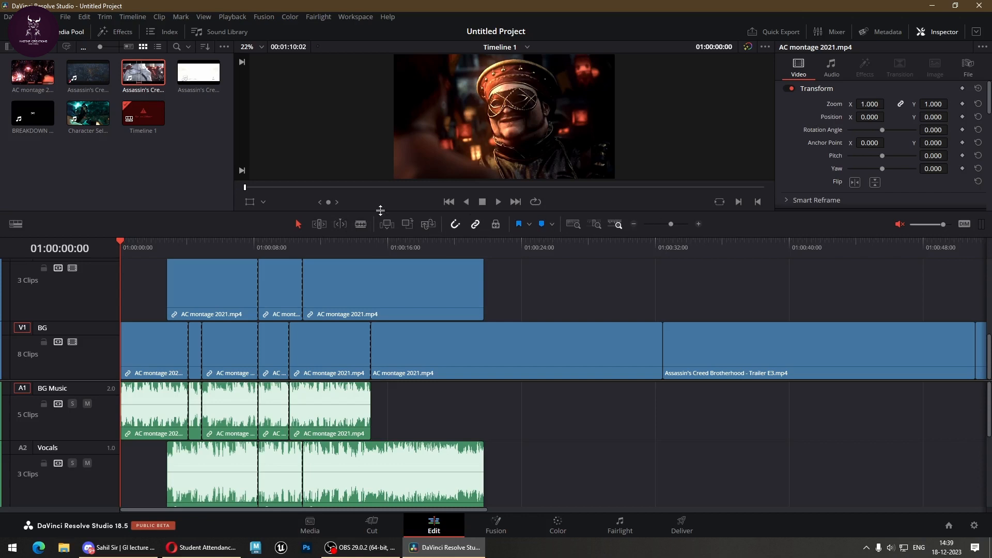
Enlarge the viewer, move the playhead to 01:00:23:25, and show the viewer's edit options for the selected Assassin's Creed media clip without adding it.
{"action": "left_click_drag", "start_coordinate": [381, 210], "coordinate": [415, 270]}
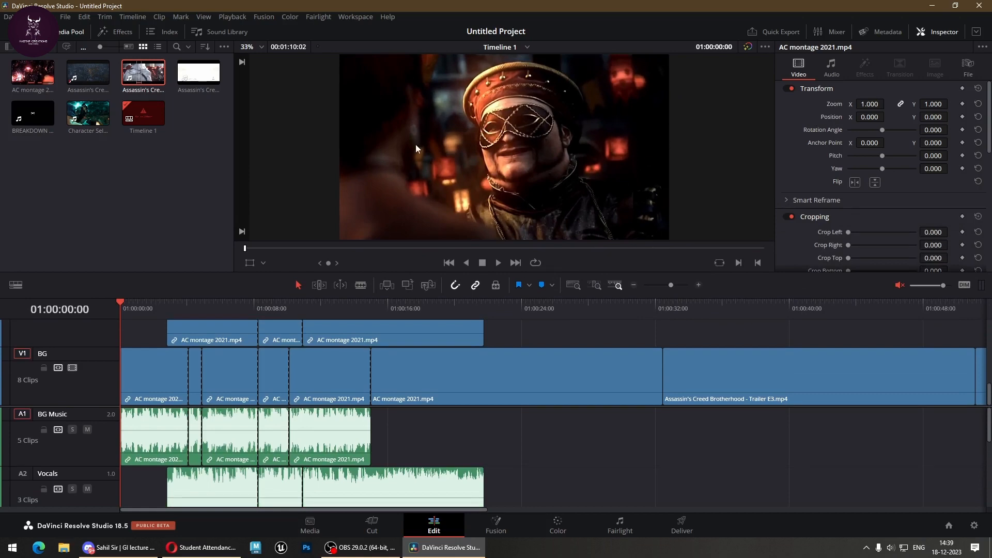
{"action": "left_click", "coordinate": [517, 308]}
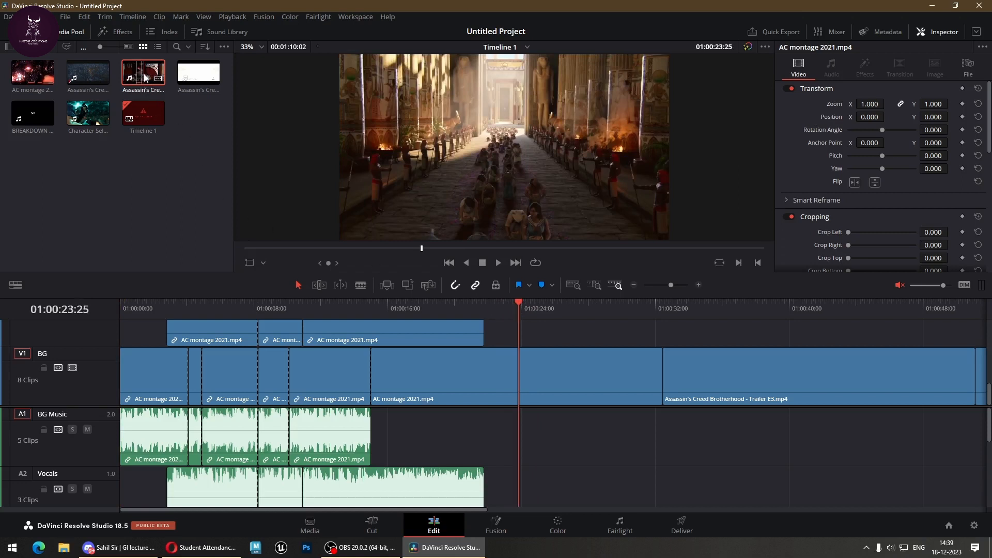
{"action": "left_click_drag", "start_coordinate": [145, 78], "coordinate": [514, 139]}
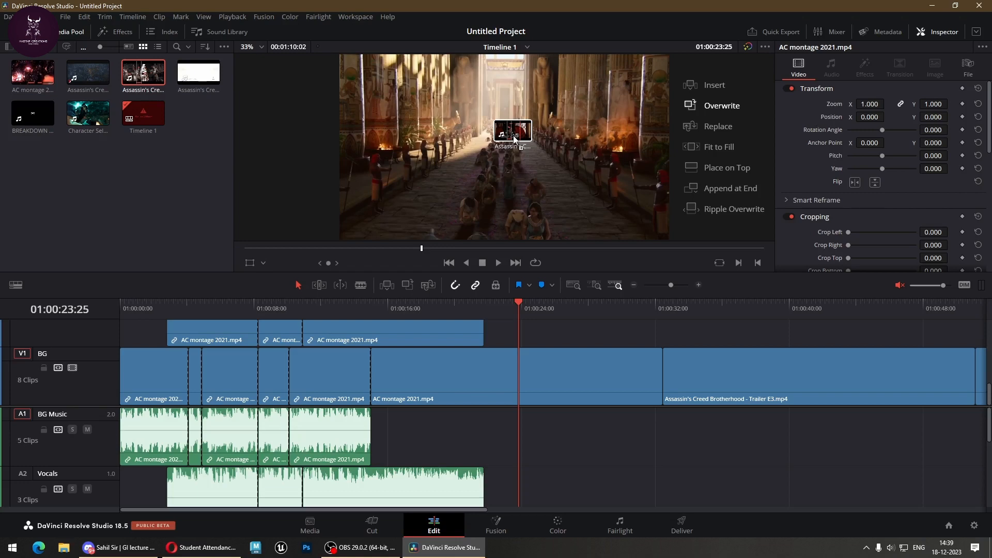
{"action": "left_click_drag", "start_coordinate": [515, 140], "coordinate": [151, 83]}
Switch to the Cut page.
{"action": "left_click", "coordinate": [372, 525]}
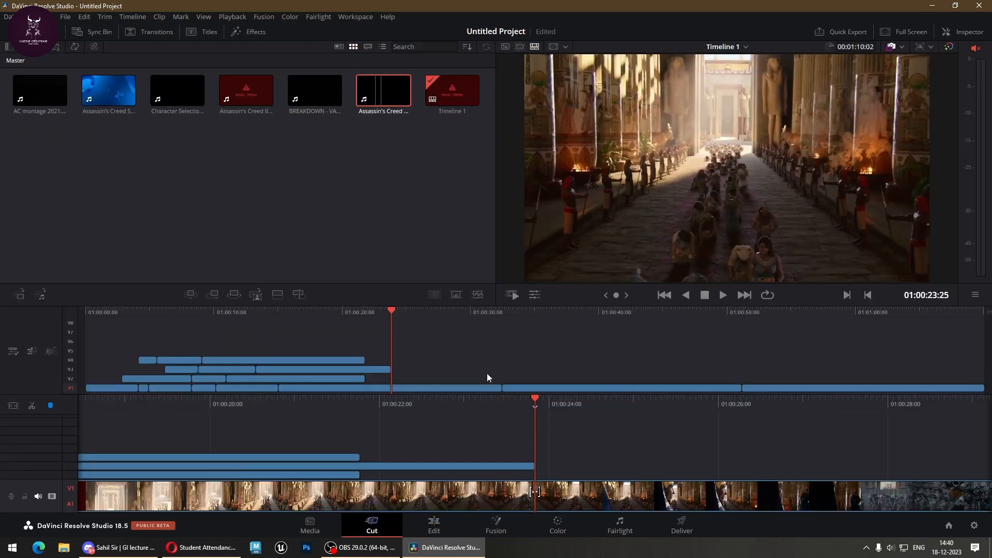
On the Edit page, insert the Assassin's Creed Brotherhood trailer at 01:00:23:25, and overwrite the timeline with it again from 01:00:28:21.
{"action": "left_click", "coordinate": [444, 525]}
{"action": "left_click_drag", "start_coordinate": [143, 78], "coordinate": [711, 87]}
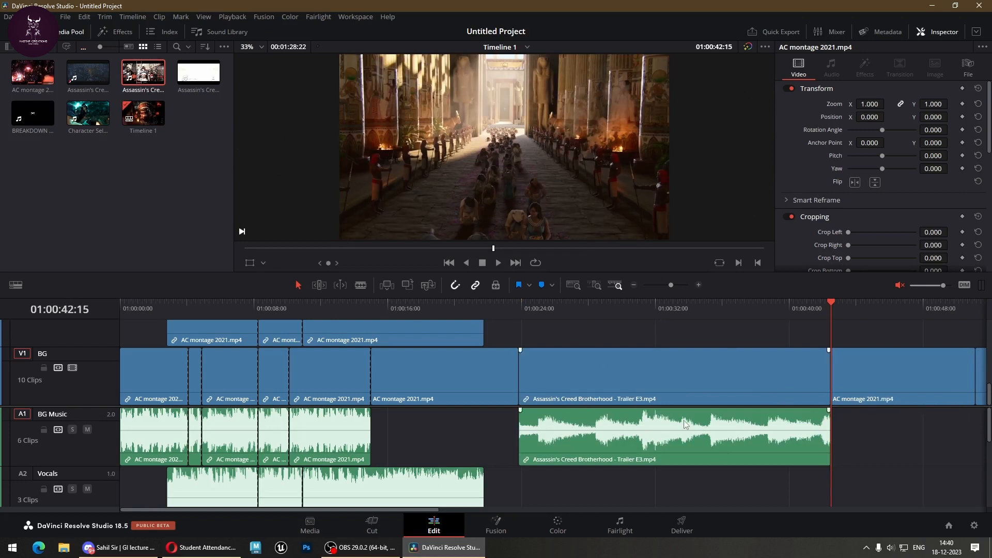
{"action": "left_click", "coordinate": [600, 301]}
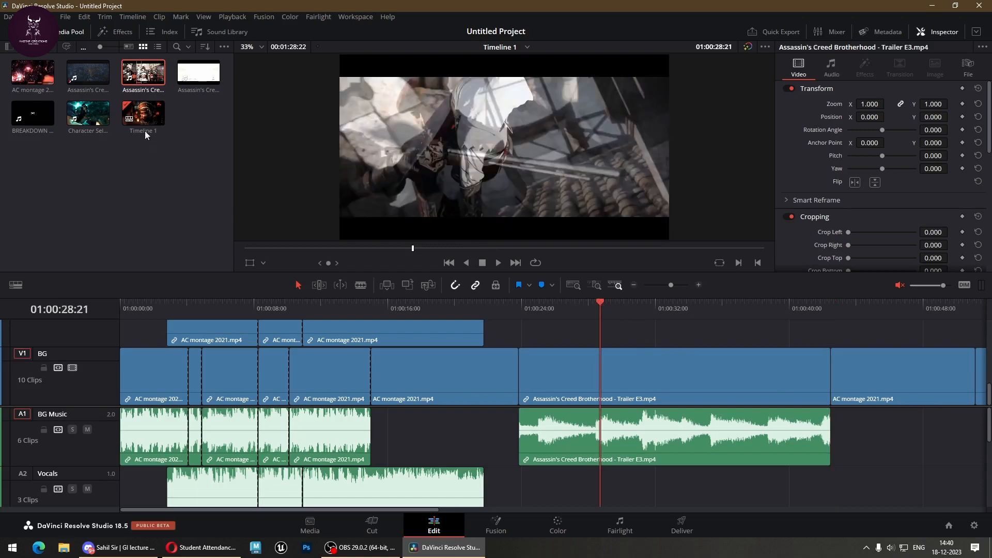
{"action": "left_click_drag", "start_coordinate": [144, 78], "coordinate": [718, 106]}
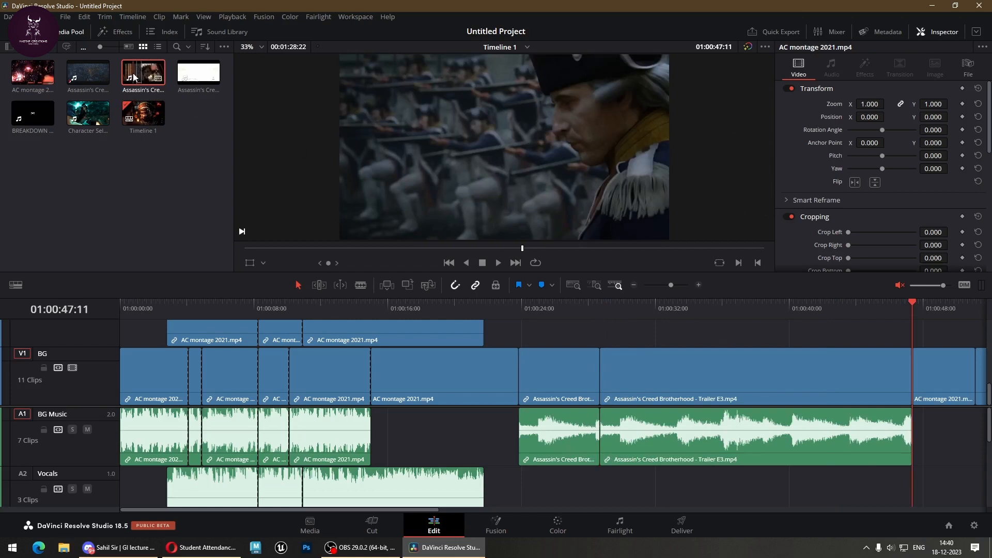
Try to replace the AC montage clip on V1 at 01:00:47:11 with the Assassin's Creed Brotherhood trailer.
{"action": "left_click_drag", "start_coordinate": [148, 77], "coordinate": [707, 127]}
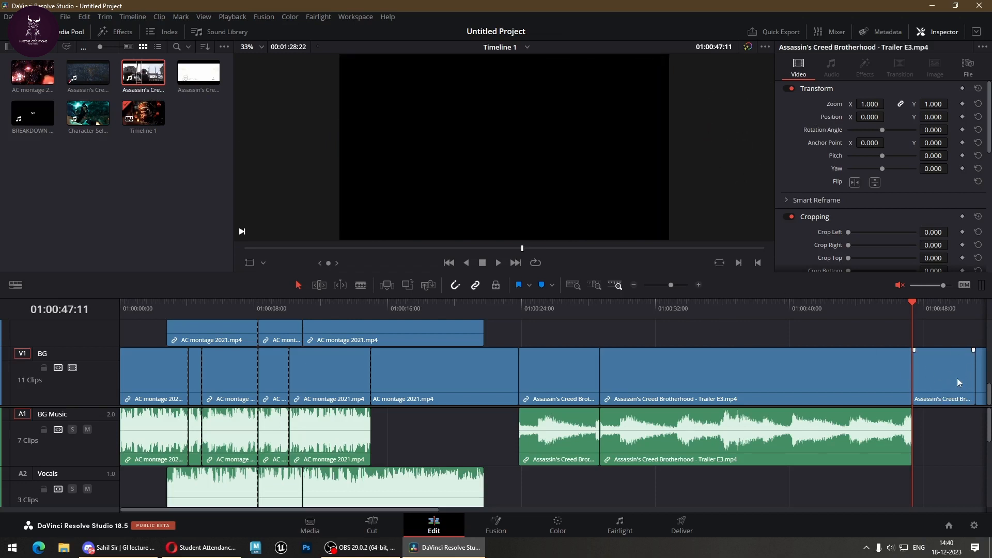
{"action": "key", "text": "ctrl+z"}
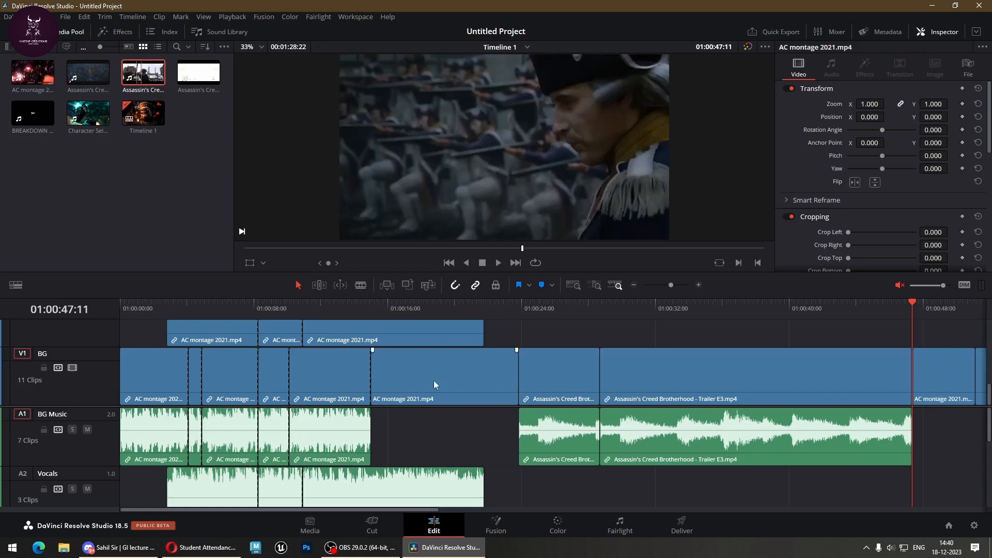
Select the V1 clip under 01:00:09:02 and try a Replace edit there with the Assassin's Creed Brotherhood trailer.
{"action": "scroll", "coordinate": [213, 420], "scroll_direction": "up", "scroll_amount": 3}
{"action": "scroll", "coordinate": [213, 421], "scroll_direction": "down", "scroll_amount": 5}
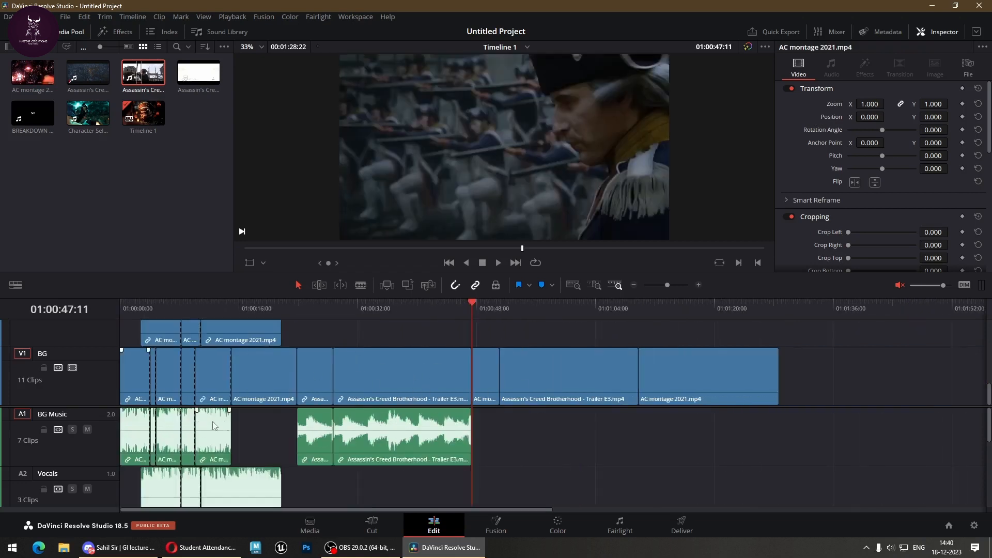
{"action": "scroll", "coordinate": [212, 423], "scroll_direction": "down", "scroll_amount": 2}
{"action": "left_click", "coordinate": [178, 376]}
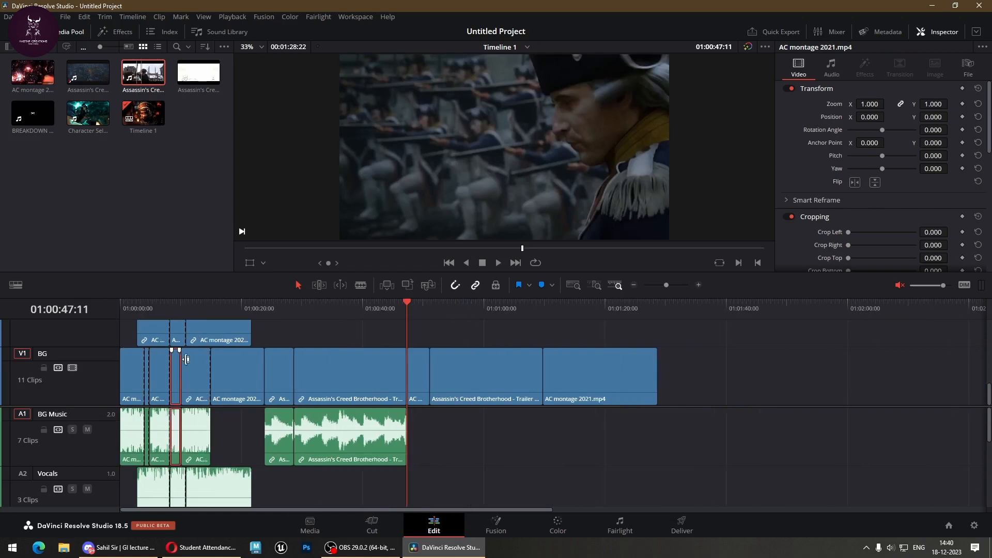
{"action": "left_click", "coordinate": [178, 305]}
{"action": "scroll", "coordinate": [234, 382], "scroll_direction": "up", "scroll_amount": 5}
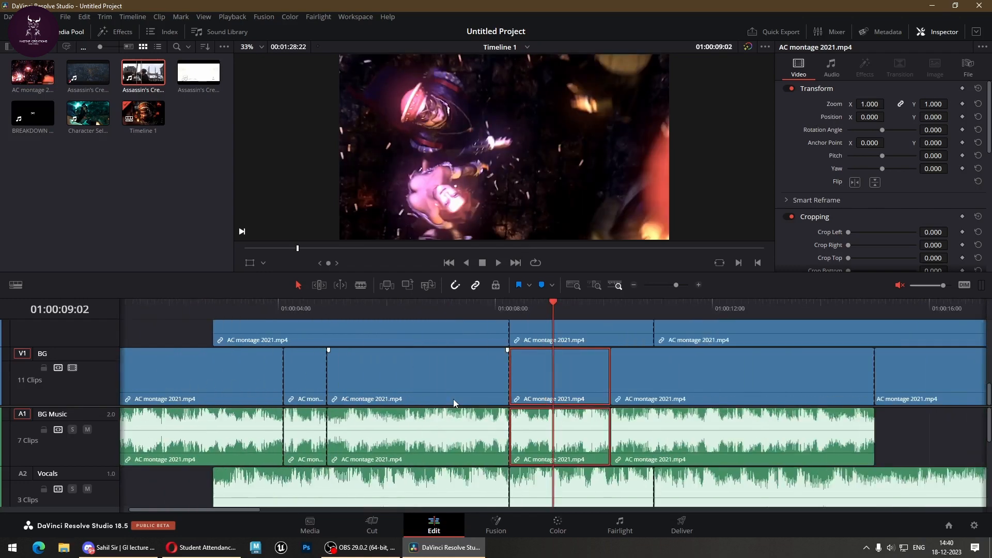
{"action": "left_click_drag", "start_coordinate": [143, 75], "coordinate": [725, 123]}
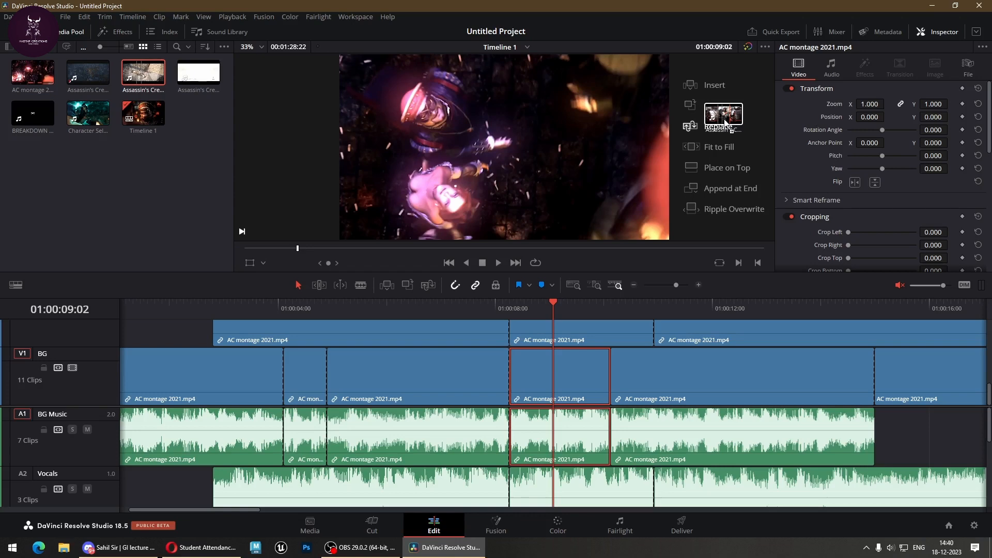
{"action": "left_click_drag", "start_coordinate": [725, 122], "coordinate": [724, 121]}
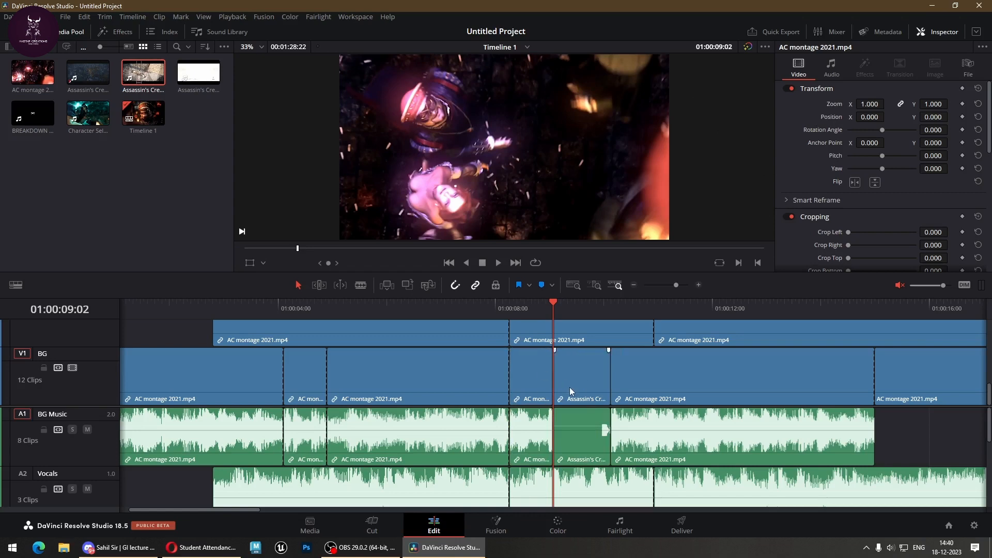
{"action": "key", "text": "ctrl+z"}
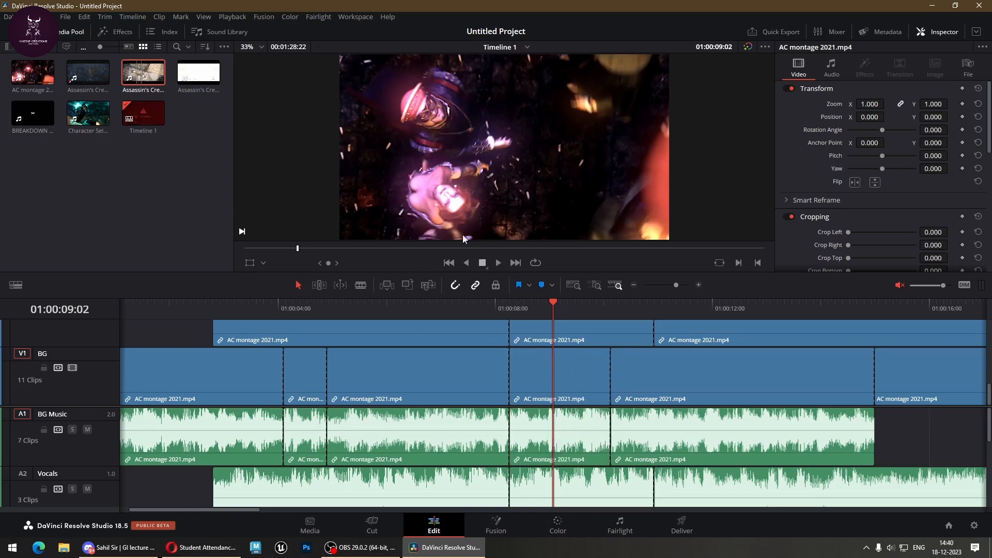
Try Fit to Fill with the Assassin's Creed Brotherhood trailer on the V1 clip under 01:00:09:02.
{"action": "left_click_drag", "start_coordinate": [148, 74], "coordinate": [722, 149]}
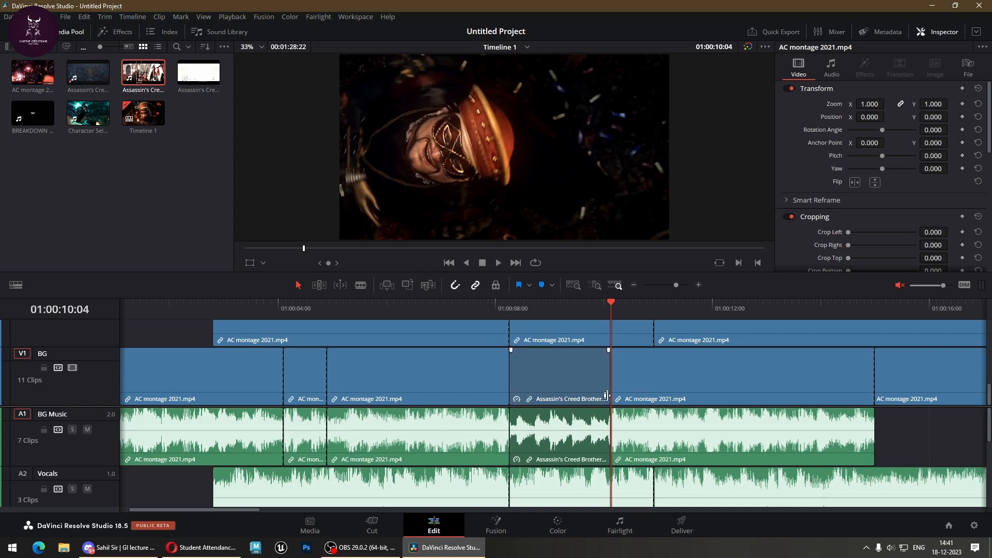
{"action": "key", "text": "ctrl+z"}
Place the Assassin's Creed Brotherhood trailer on top of the existing video tracks at 01:00:09:02 and check it on V5.
{"action": "left_click_drag", "start_coordinate": [138, 75], "coordinate": [744, 190]}
{"action": "scroll", "coordinate": [556, 380], "scroll_direction": "down", "scroll_amount": 5}
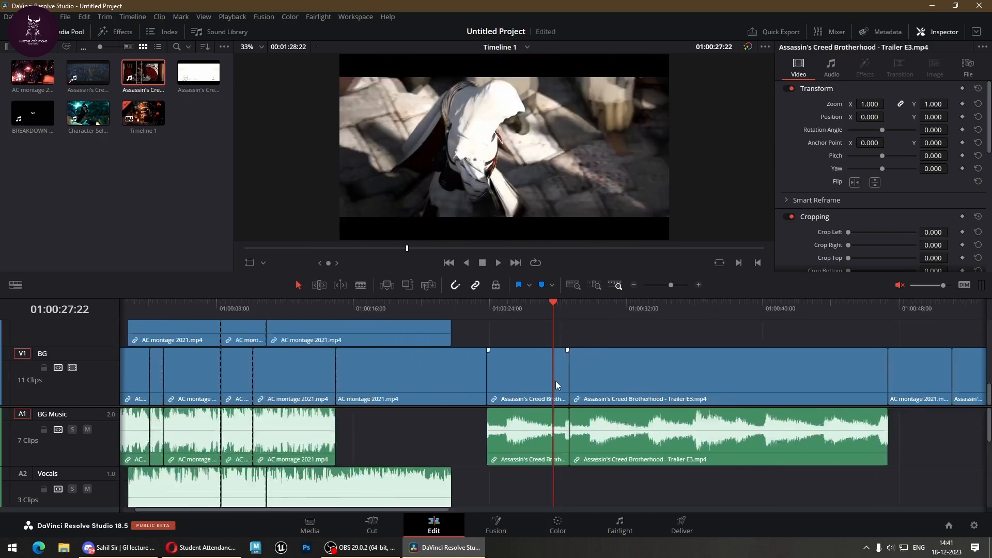
{"action": "scroll", "coordinate": [284, 367], "scroll_direction": "up", "scroll_amount": 2}
{"action": "scroll", "coordinate": [288, 366], "scroll_direction": "up", "scroll_amount": 4}
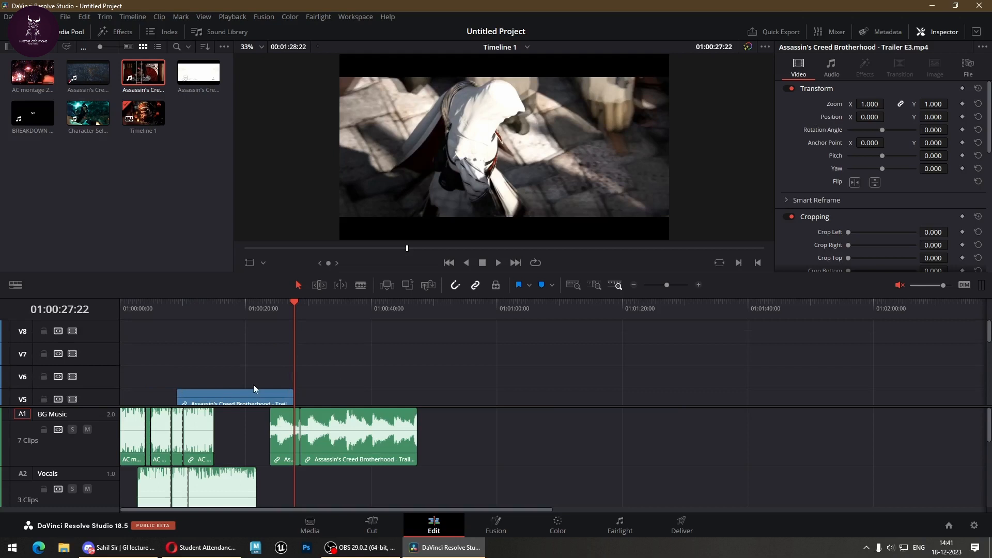
{"action": "scroll", "coordinate": [253, 384], "scroll_direction": "down", "scroll_amount": 3}
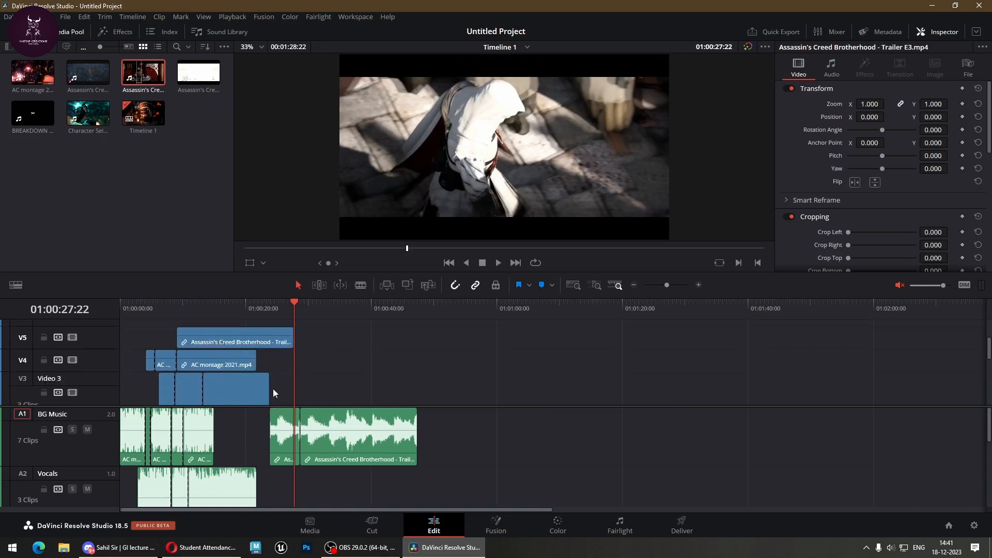
Move the playhead to 01:00:28:21 and delete all clips on V3, V4 and V5.
{"action": "key", "text": "space"}
{"action": "left_click_drag", "start_coordinate": [321, 329], "coordinate": [173, 386]}
{"action": "key", "text": "Delete"}
{"action": "left_click_drag", "start_coordinate": [184, 342], "coordinate": [137, 373]}
{"action": "key", "text": "Delete"}
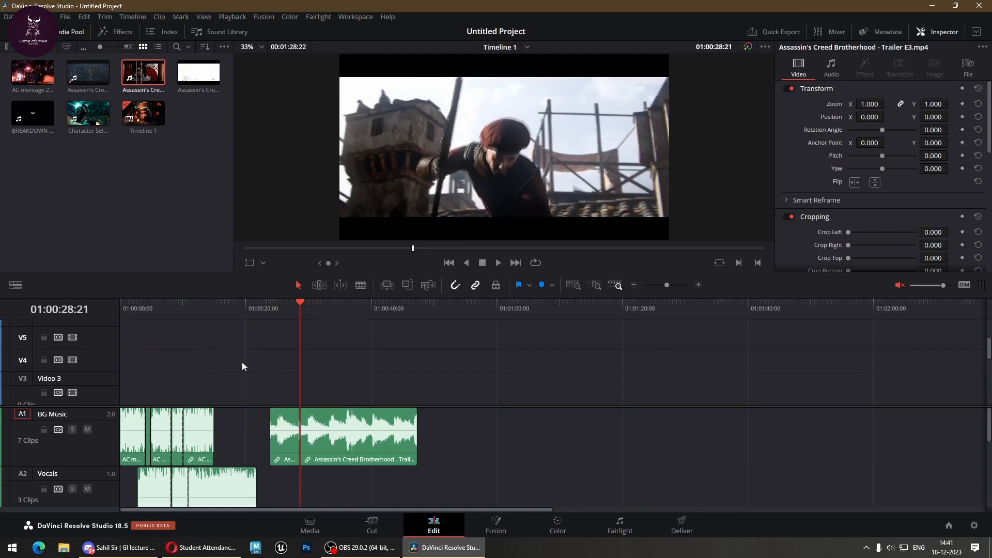
Delete all three clips on V2 together with their linked audio on A2.
{"action": "scroll", "coordinate": [245, 352], "scroll_direction": "up", "scroll_amount": 3}
{"action": "scroll", "coordinate": [249, 347], "scroll_direction": "down", "scroll_amount": 3}
{"action": "scroll", "coordinate": [251, 345], "scroll_direction": "down", "scroll_amount": 4}
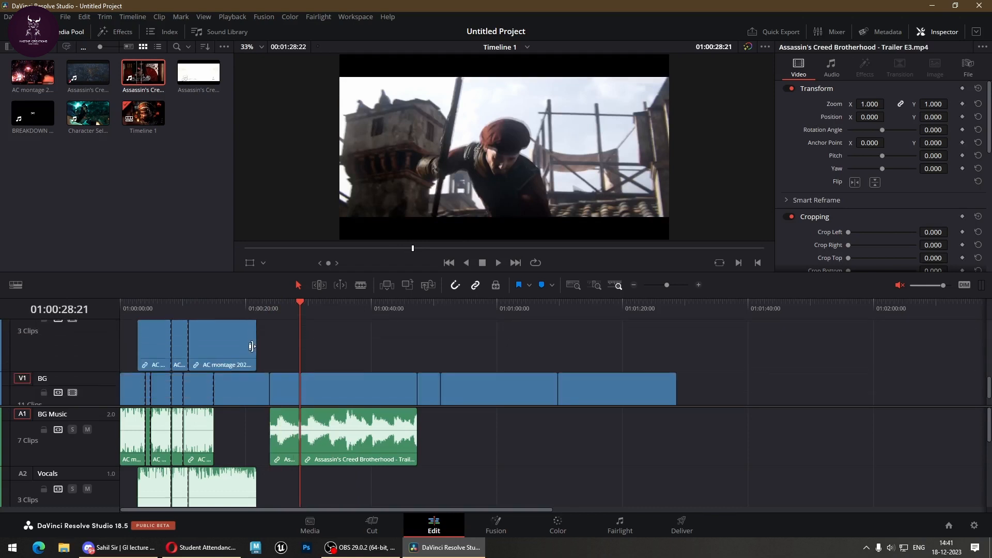
{"action": "scroll", "coordinate": [255, 339], "scroll_direction": "up", "scroll_amount": 1}
{"action": "left_click", "coordinate": [194, 361]}
{"action": "key", "text": "Delete"}
{"action": "scroll", "coordinate": [247, 362], "scroll_direction": "down", "scroll_amount": 2}
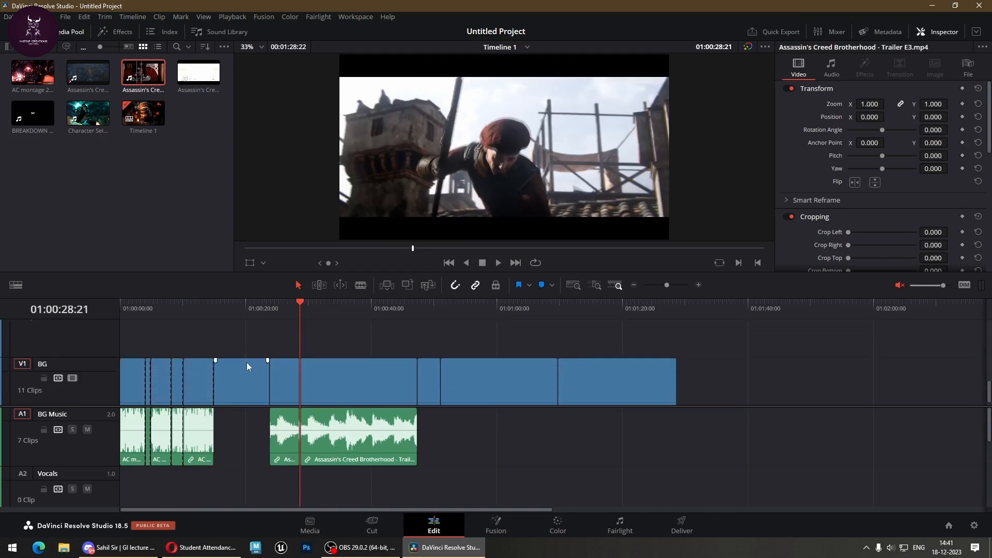
Try Place on Top and Overwrite with the Assassin's Creed Brotherhood trailer at 01:00:28:21, undoing each edit.
{"action": "left_click_drag", "start_coordinate": [157, 77], "coordinate": [743, 172]}
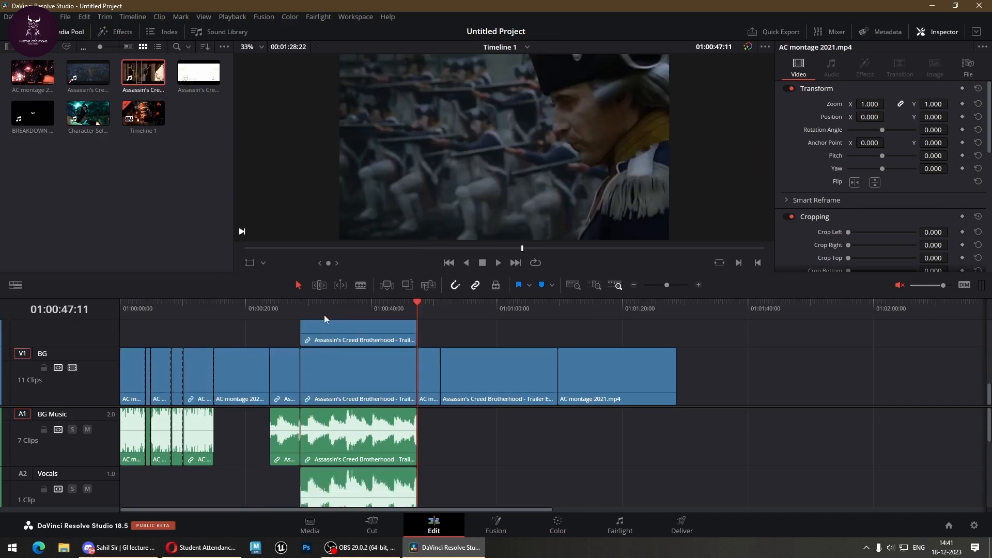
{"action": "key", "text": "ctrl+z"}
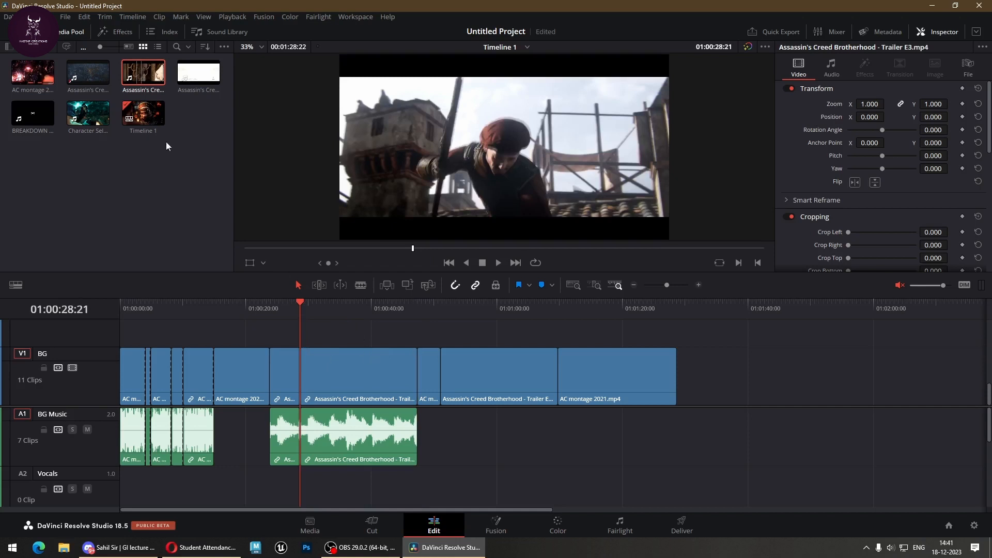
{"action": "left_click_drag", "start_coordinate": [144, 78], "coordinate": [744, 101]}
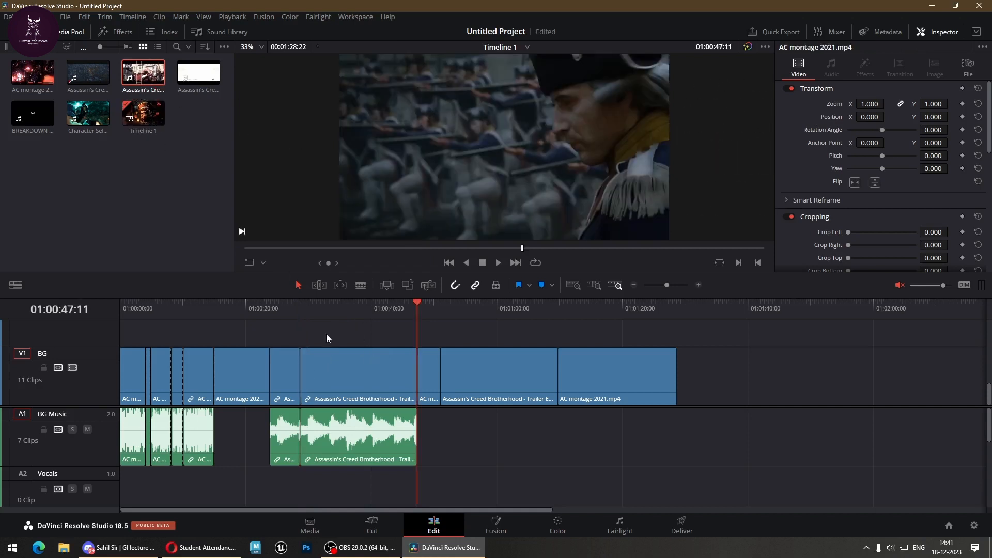
{"action": "key", "text": "ctrl+z"}
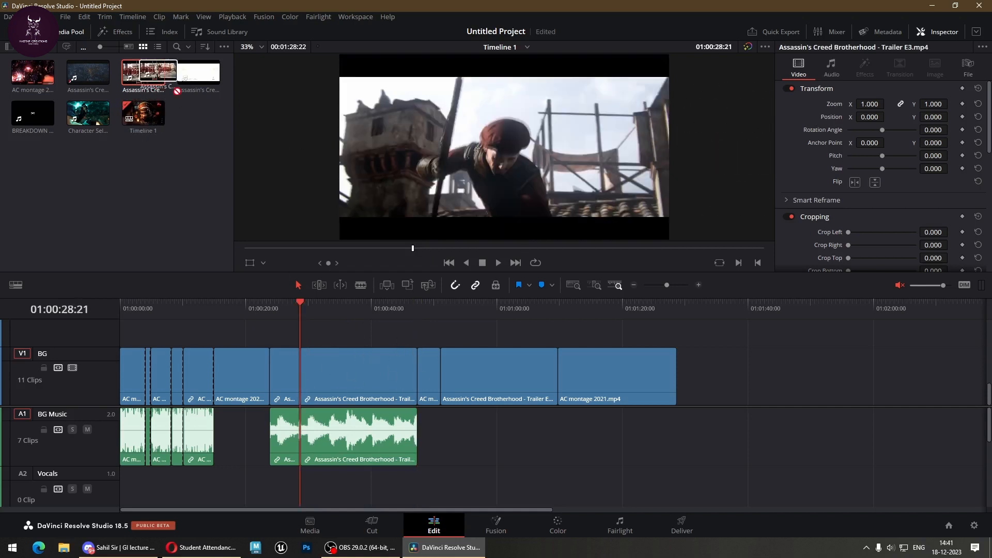
Try to append the Assassin's Creed Brotherhood trailer after the last clip on the timeline.
{"action": "left_click_drag", "start_coordinate": [143, 78], "coordinate": [739, 185]}
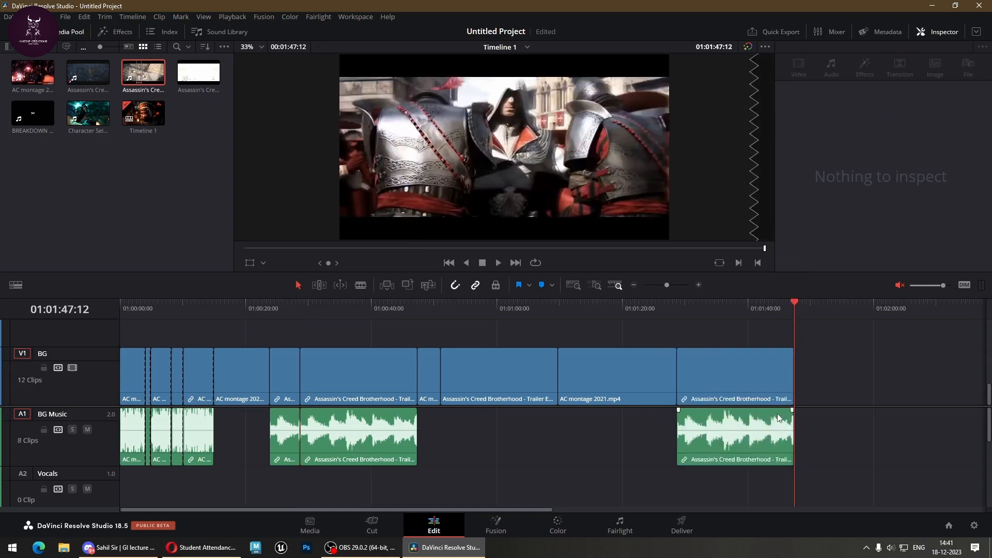
{"action": "key", "text": "ctrl+z"}
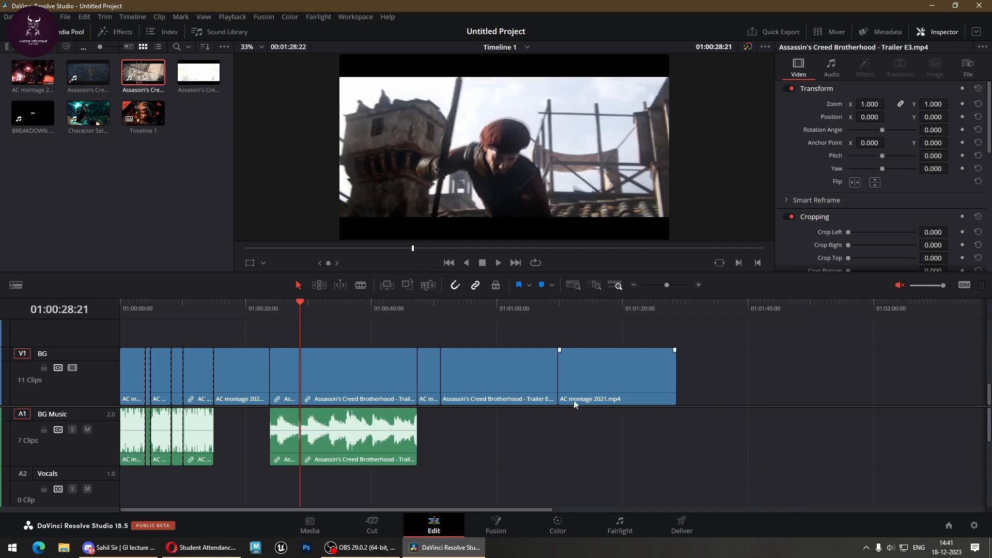
Shift the last AC montage clip on V1 later and move the preceding trailer clip over its end, to about 01:01:31.
{"action": "left_click_drag", "start_coordinate": [614, 386], "coordinate": [701, 386]}
{"action": "left_click_drag", "start_coordinate": [488, 383], "coordinate": [721, 380]}
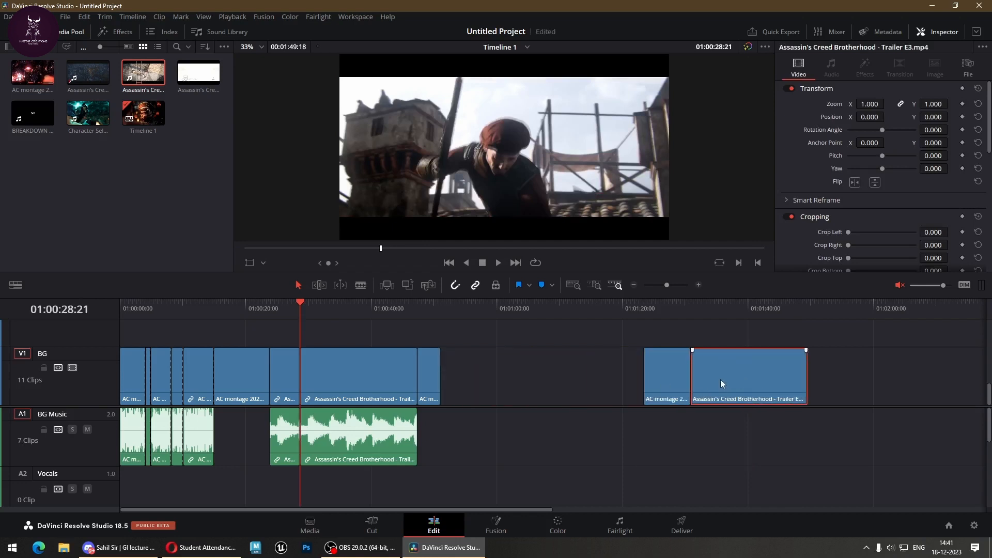
Delete the two separated clips at the end of V1 and try Append at End with the Assassin's Creed Brotherhood trailer.
{"action": "left_click_drag", "start_coordinate": [921, 332], "coordinate": [577, 408]}
{"action": "key", "text": "Delete"}
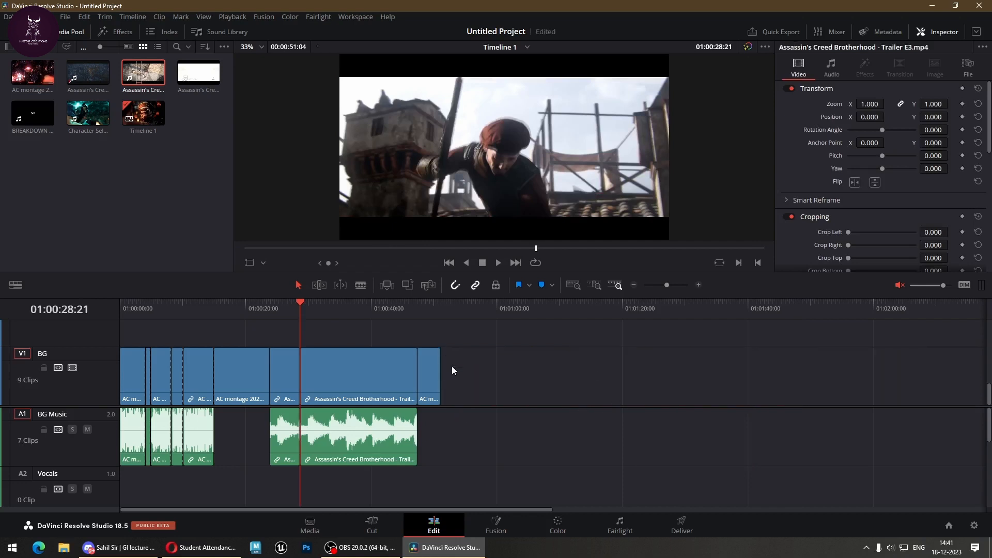
{"action": "left_click_drag", "start_coordinate": [147, 74], "coordinate": [759, 188]}
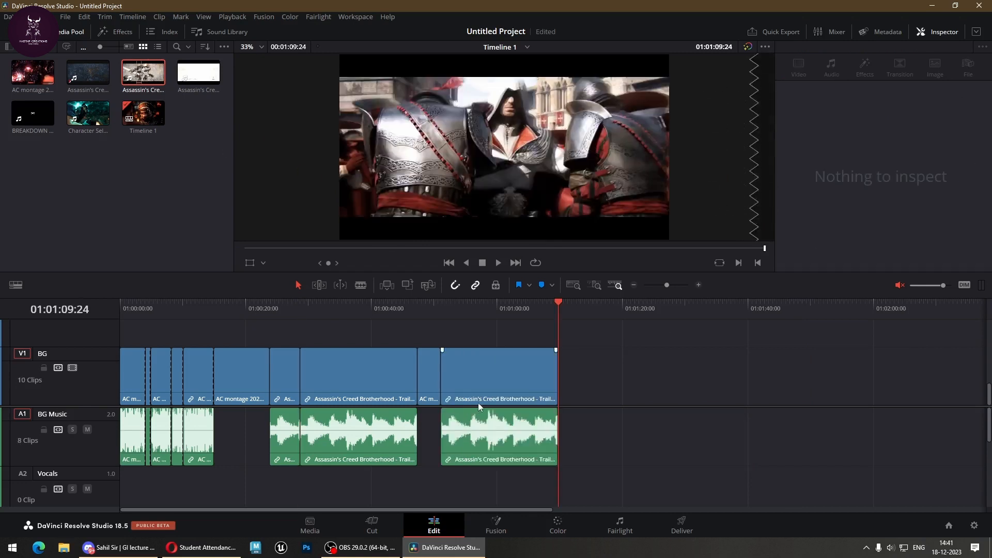
{"action": "key", "text": "ctrl+z"}
Try Ripple Overwrite with the trailer at 01:00:28:21, and undo both it and the deletion of the two end clips.
{"action": "left_click_drag", "start_coordinate": [158, 77], "coordinate": [736, 209]}
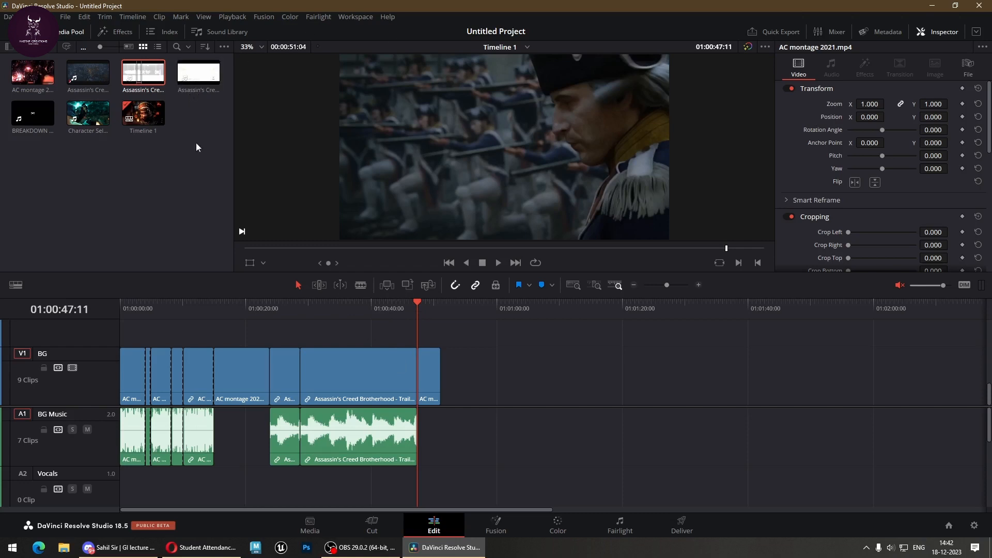
{"action": "key", "text": "ctrl+z"}
{"action": "key", "text": "ctrl+z"}
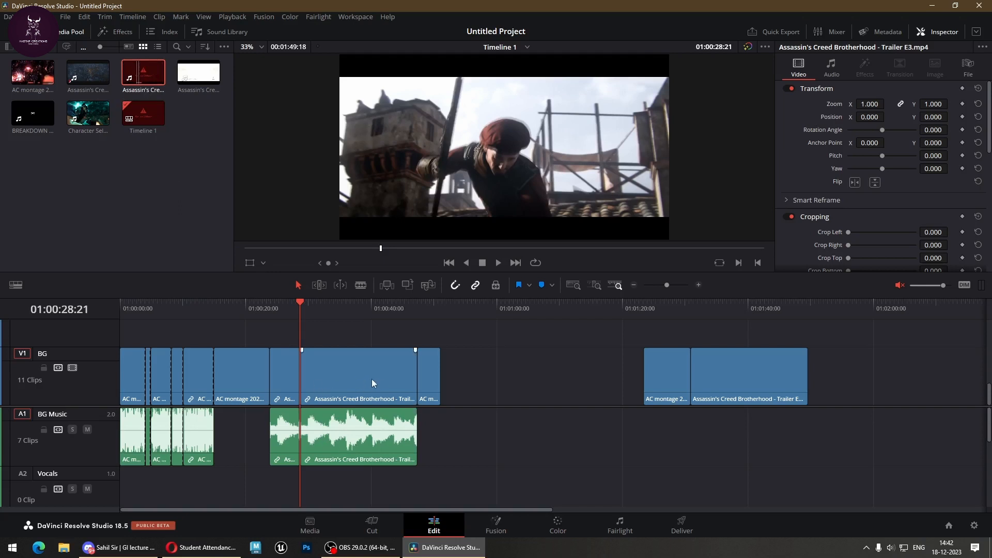
Try Ripple Overwrite on the V1 clip at 01:00:28:21 with a shorter trailer range of about 8 seconds.
{"action": "left_click_drag", "start_coordinate": [144, 73], "coordinate": [753, 209]}
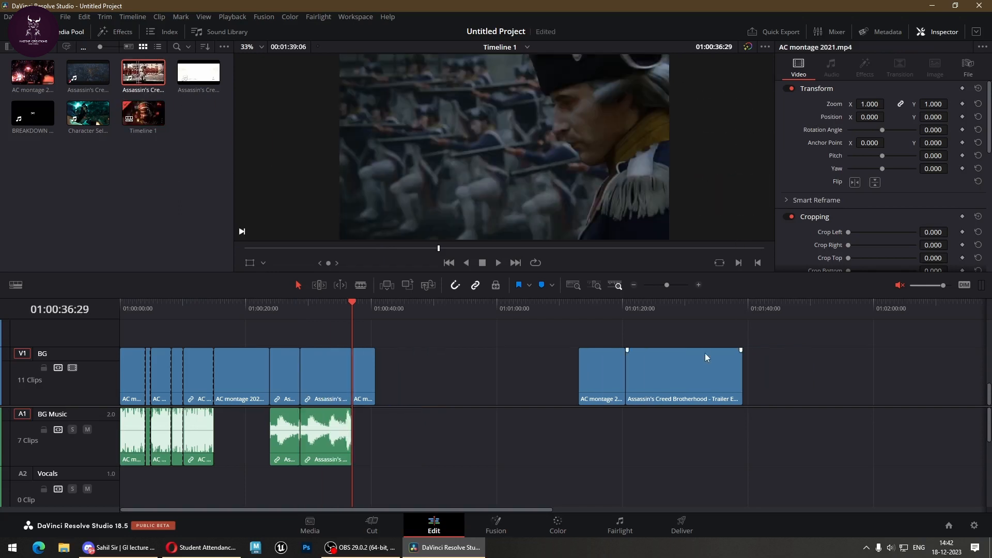
{"action": "key", "text": "ctrl+z"}
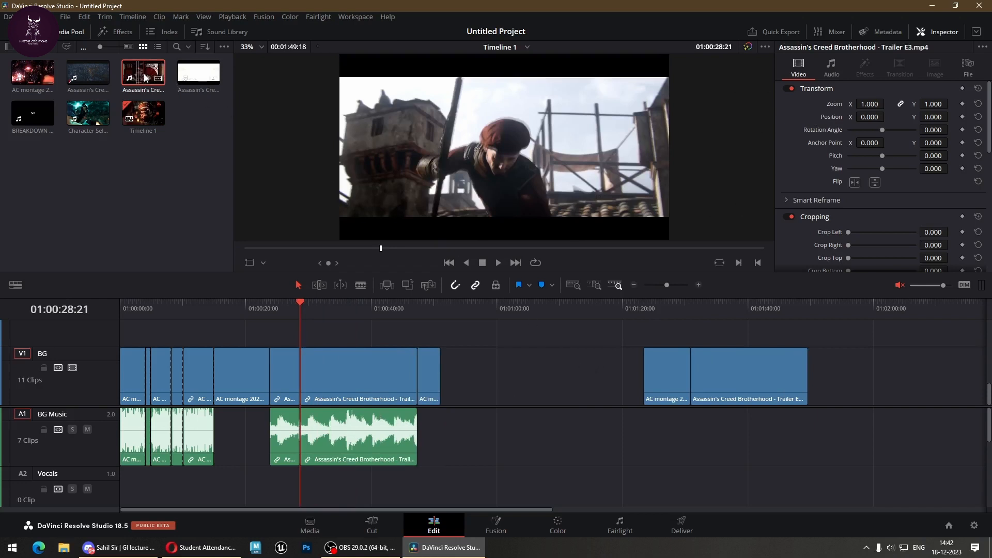
Ripple overwrite the V1 clip at 01:00:28:21 with a longer trailer range of about 29 seconds and save the project.
{"action": "left_click_drag", "start_coordinate": [139, 75], "coordinate": [731, 210]}
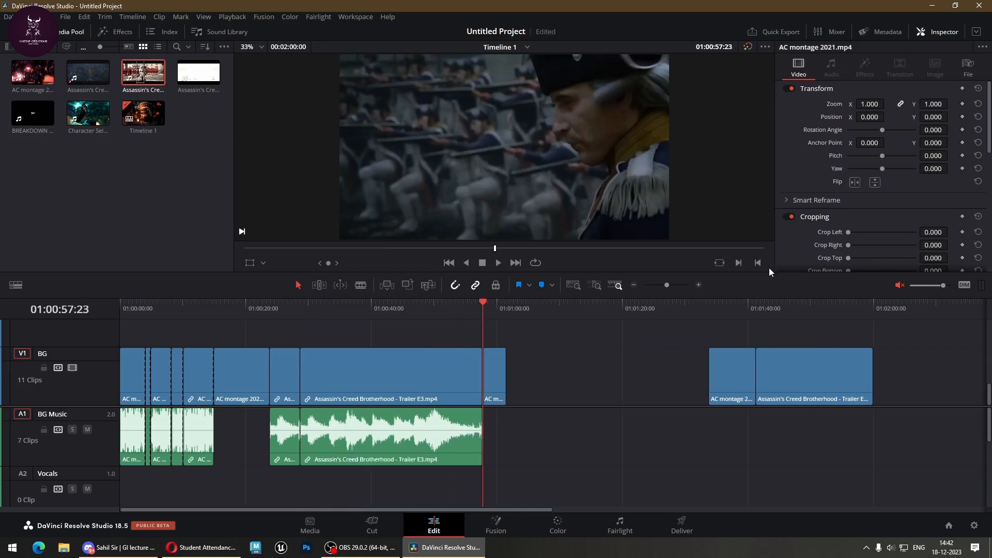
{"action": "key", "text": "ctrl+s"}
Ripple delete the trailer clip starting at 01:00:28:21 on V1 together with its linked audio.
{"action": "left_click", "coordinate": [391, 373]}
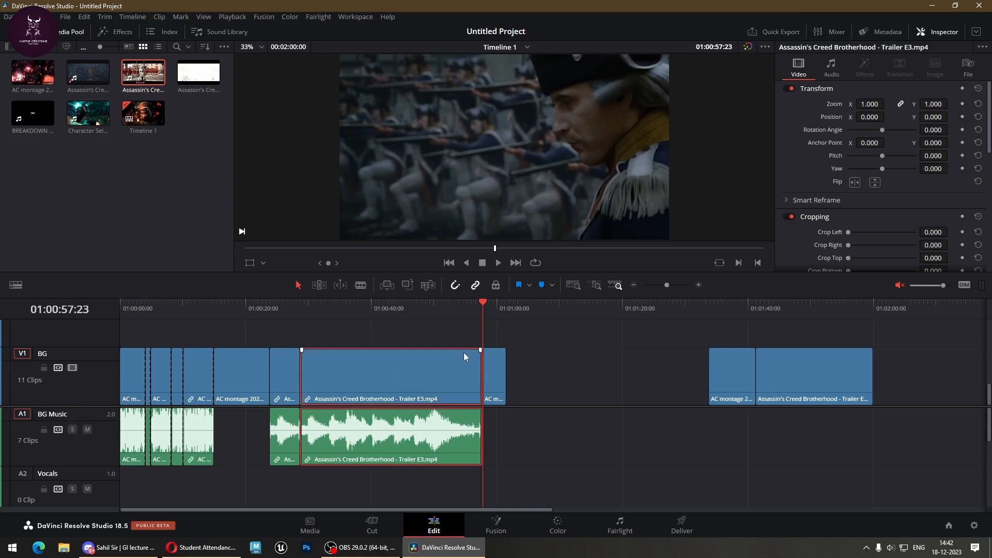
{"action": "key", "text": "Delete"}
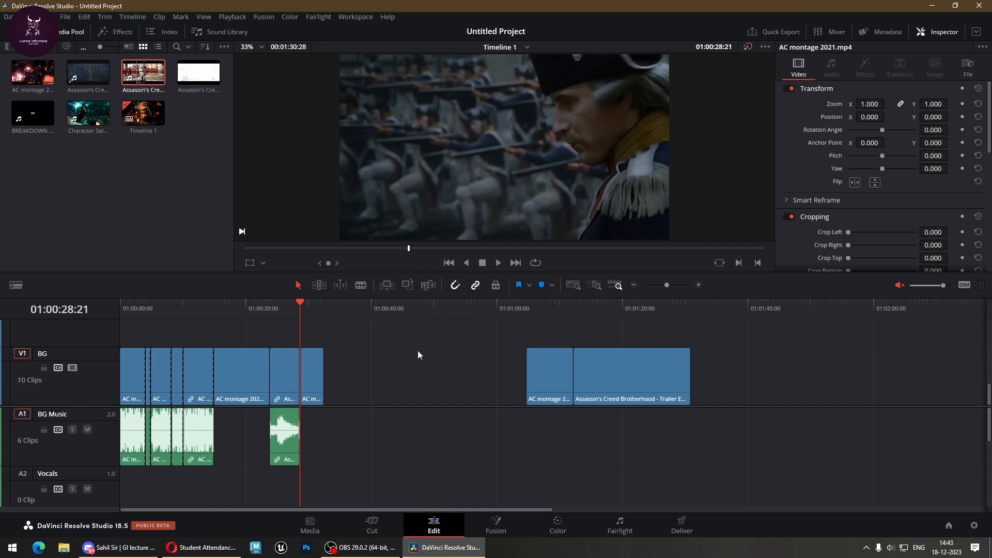
Move the two separated end clips on V1 far down the timeline so the last one ends at about 01:16:43:19.
{"action": "left_click_drag", "start_coordinate": [496, 362], "coordinate": [779, 407]}
{"action": "scroll", "coordinate": [724, 397], "scroll_direction": "down", "scroll_amount": 4}
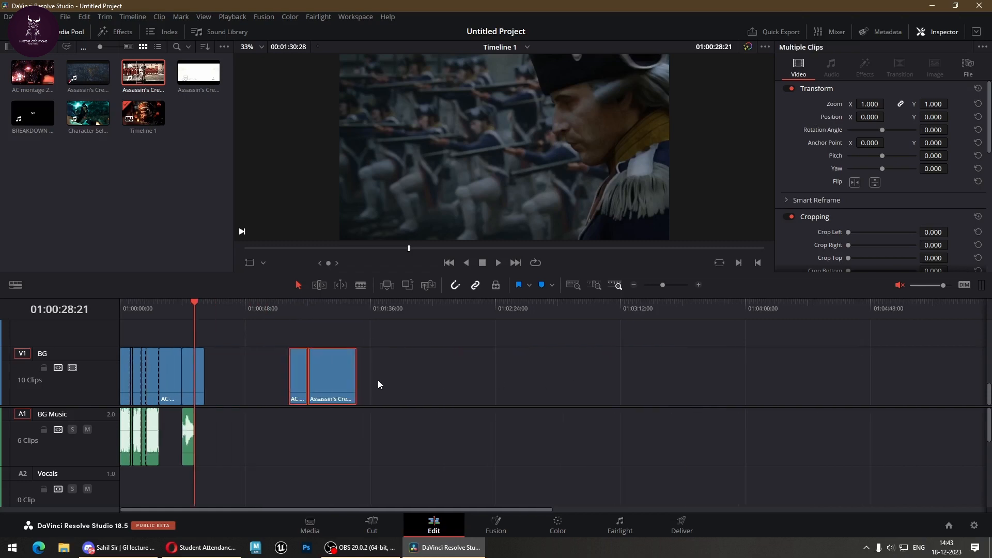
{"action": "left_click_drag", "start_coordinate": [349, 383], "coordinate": [966, 392]}
{"action": "scroll", "coordinate": [685, 365], "scroll_direction": "down", "scroll_amount": 4}
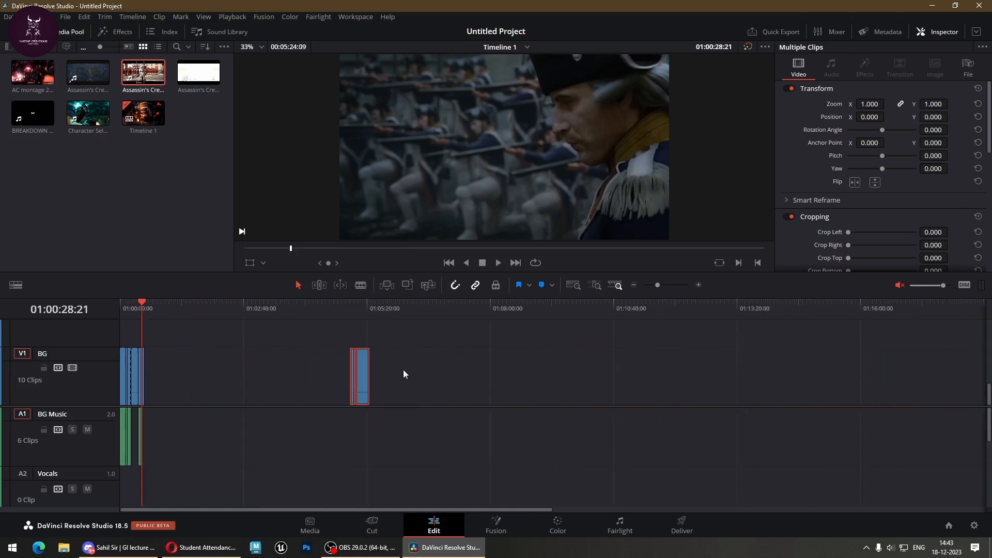
{"action": "left_click_drag", "start_coordinate": [357, 386], "coordinate": [883, 388]}
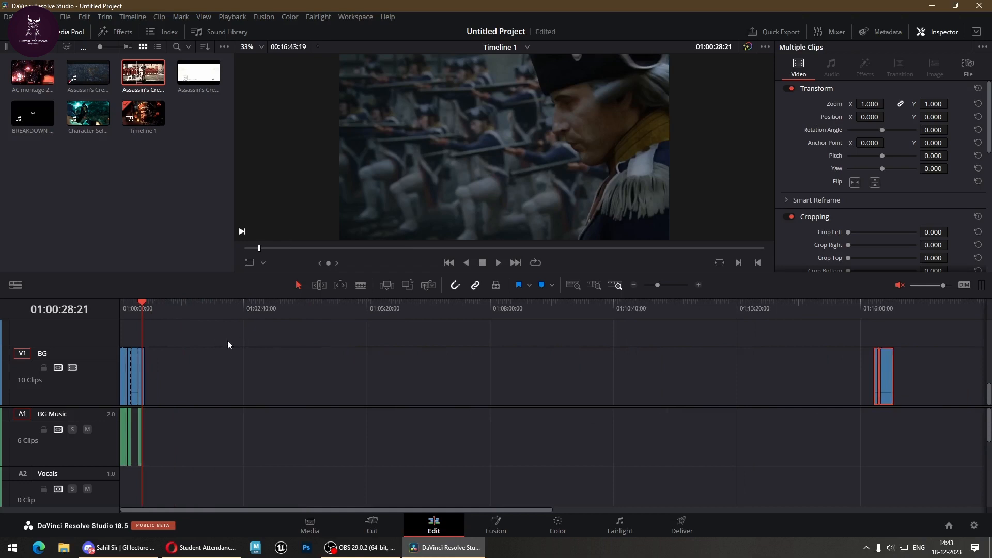
Check the end of the main edit at 01:00:32:14 and of the far clip pair at 01:16:43:19, and delete that pair.
{"action": "scroll", "coordinate": [139, 365], "scroll_direction": "up", "scroll_amount": 8}
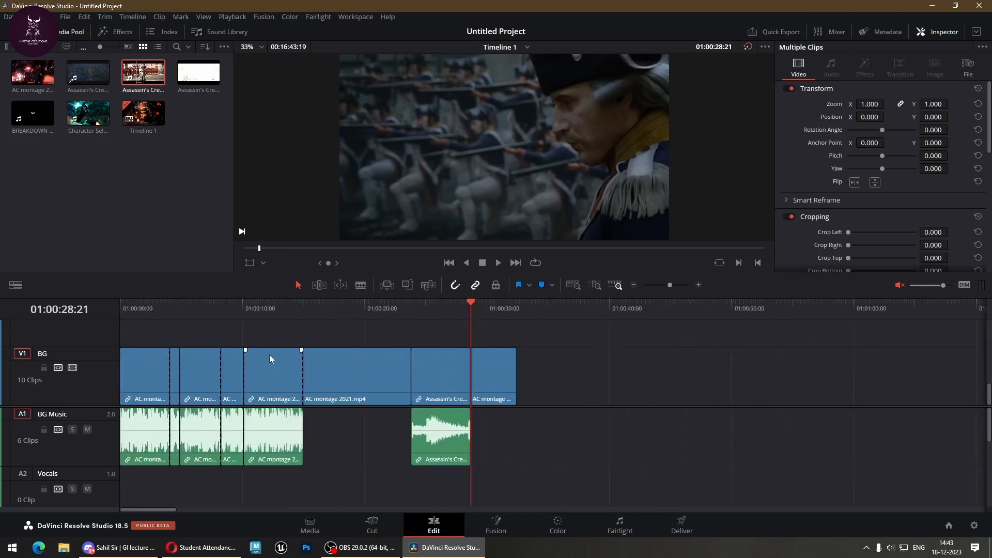
{"action": "left_click_drag", "start_coordinate": [397, 314], "coordinate": [442, 329]}
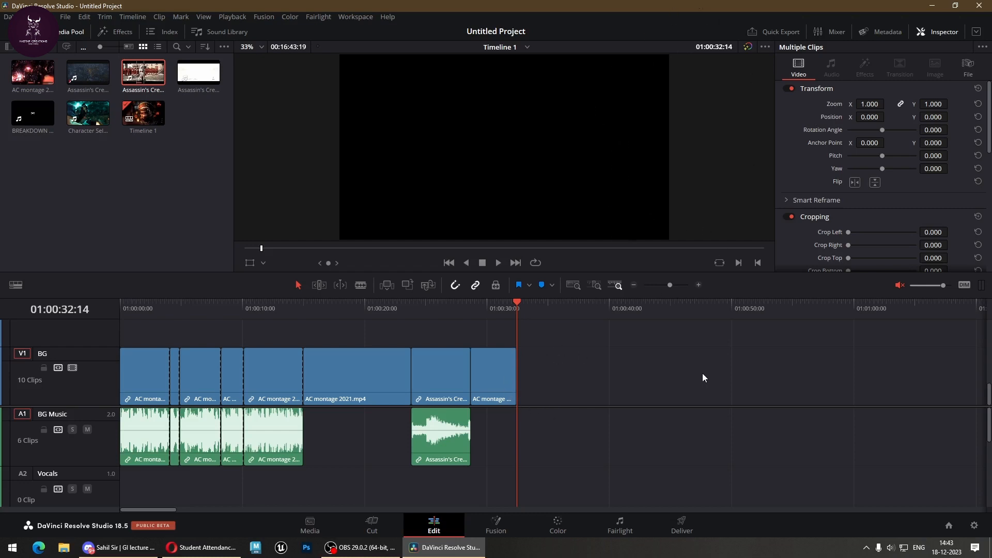
{"action": "scroll", "coordinate": [655, 425], "scroll_direction": "down", "scroll_amount": 5}
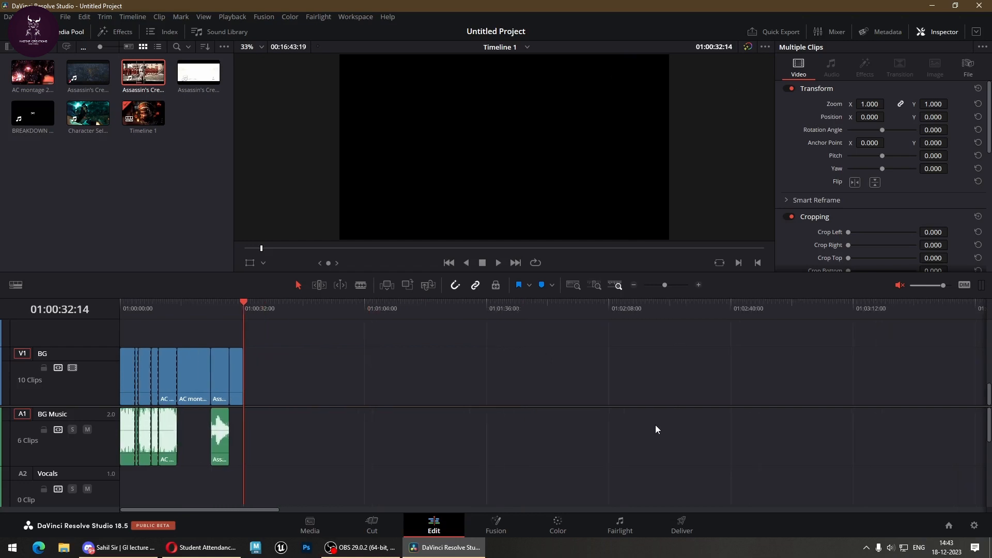
{"action": "scroll", "coordinate": [655, 424], "scroll_direction": "down", "scroll_amount": 5}
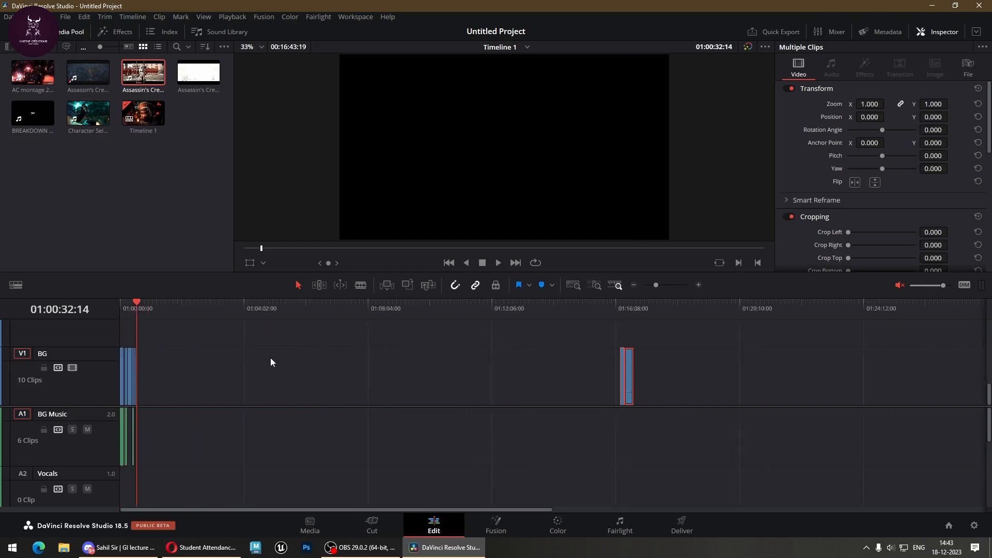
{"action": "left_click", "coordinate": [635, 313]}
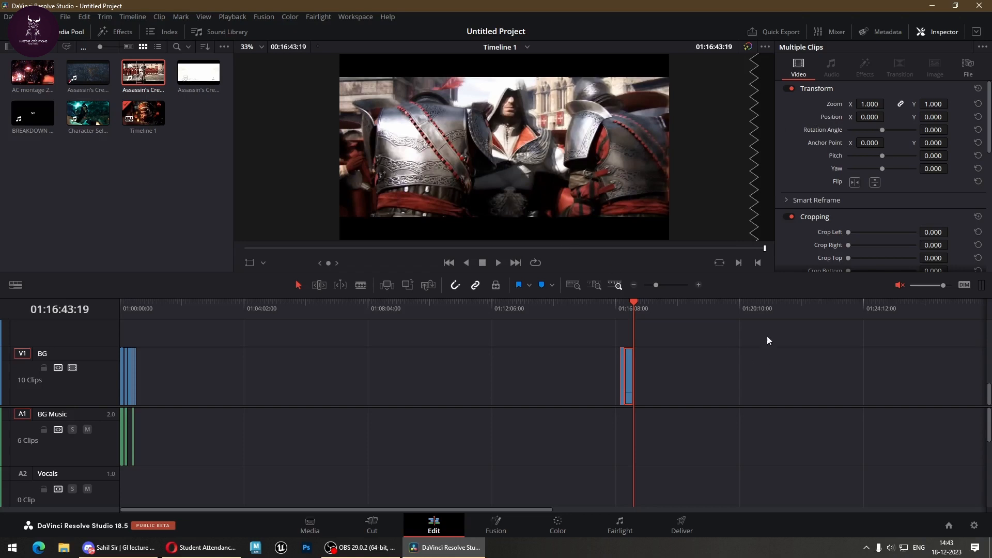
{"action": "key", "text": "Delete"}
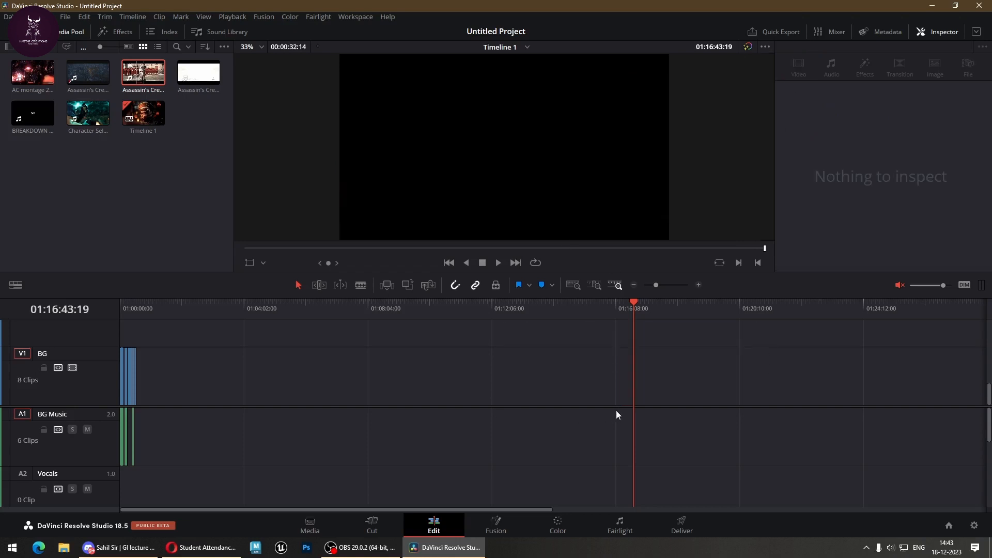
Jump to the end of the remaining clips, return the playhead to 01:00:00:00, and select an early AC montage clip on V1.
{"action": "key", "text": "End"}
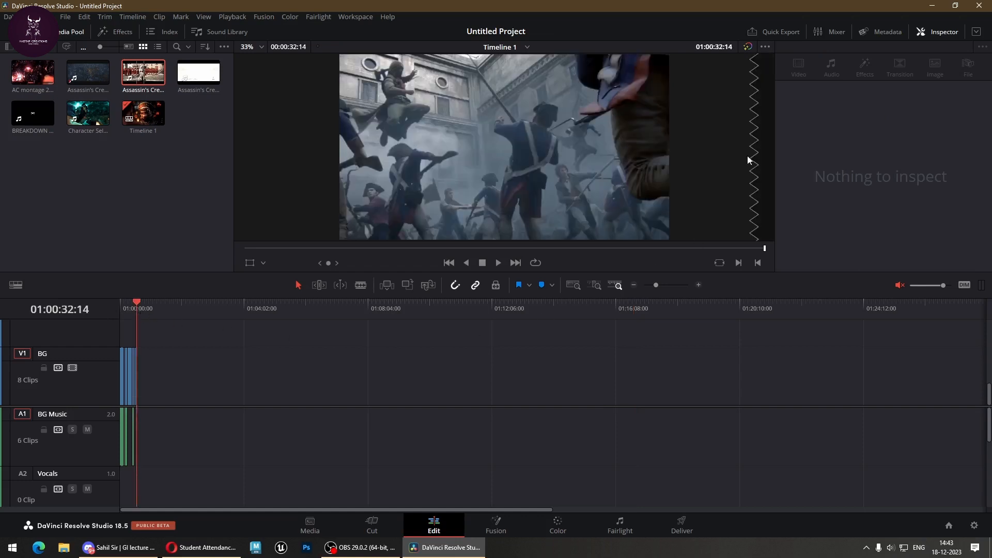
{"action": "scroll", "coordinate": [752, 424], "scroll_direction": "down", "scroll_amount": 5}
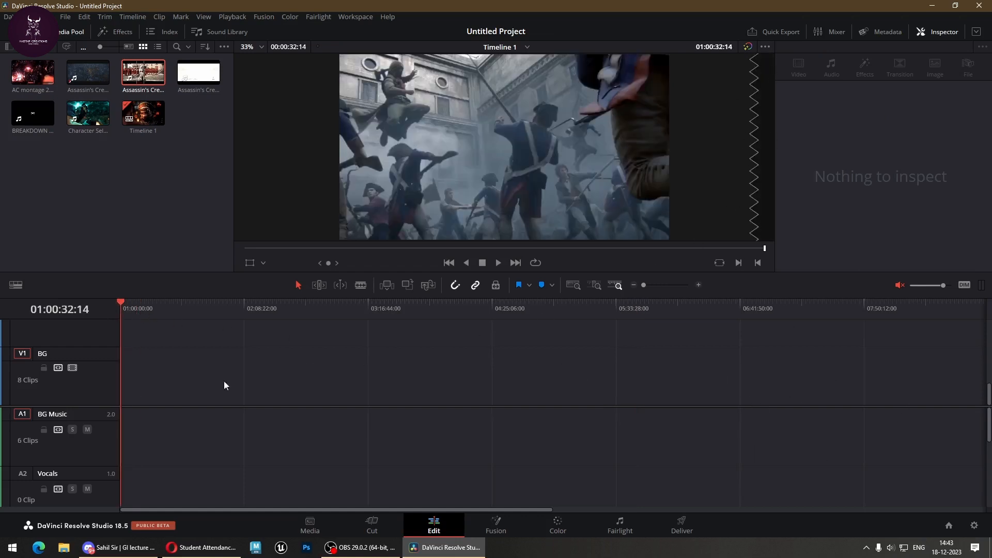
{"action": "scroll", "coordinate": [224, 380], "scroll_direction": "up", "scroll_amount": 5}
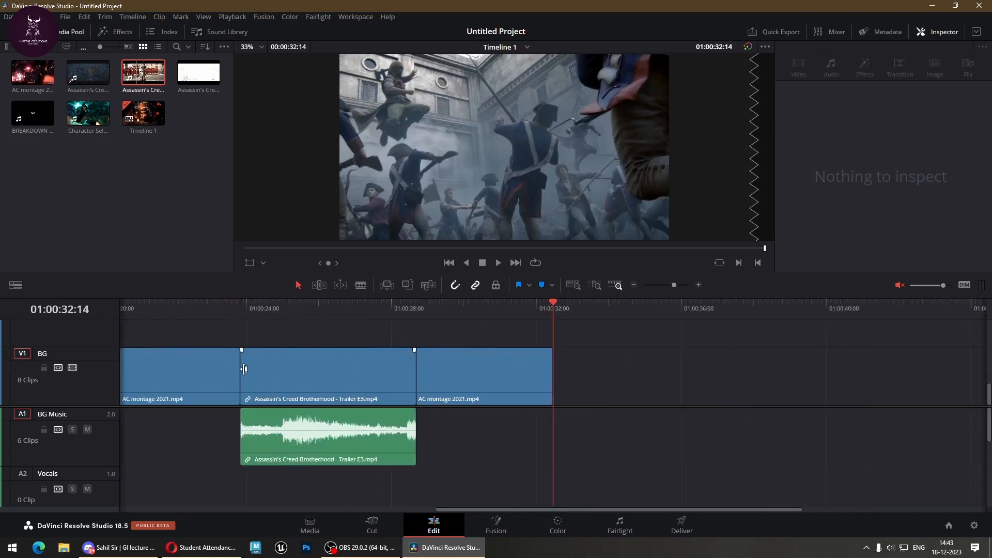
{"action": "scroll", "coordinate": [356, 388], "scroll_direction": "down", "scroll_amount": 2}
{"action": "left_click_drag", "start_coordinate": [268, 309], "coordinate": [46, 310]}
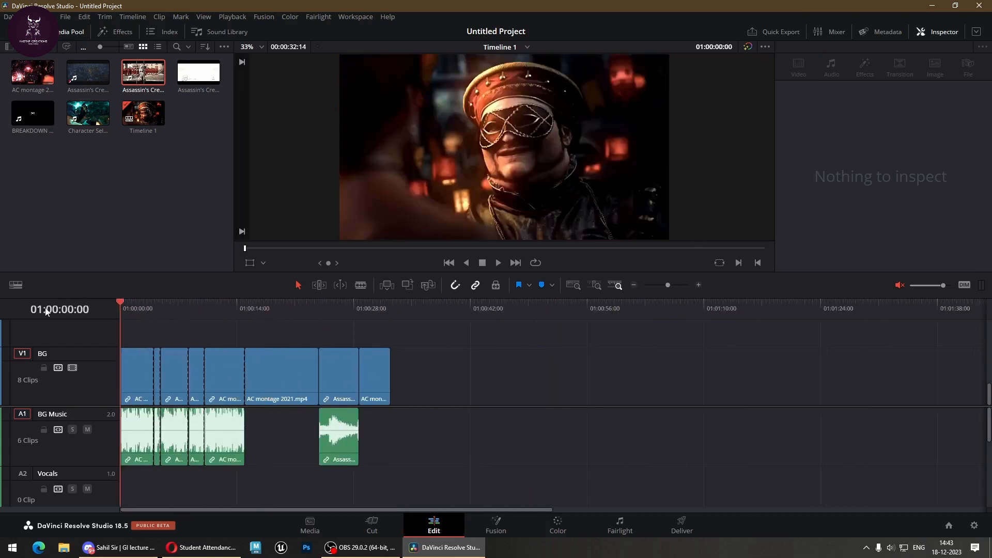
{"action": "left_click", "coordinate": [180, 371]}
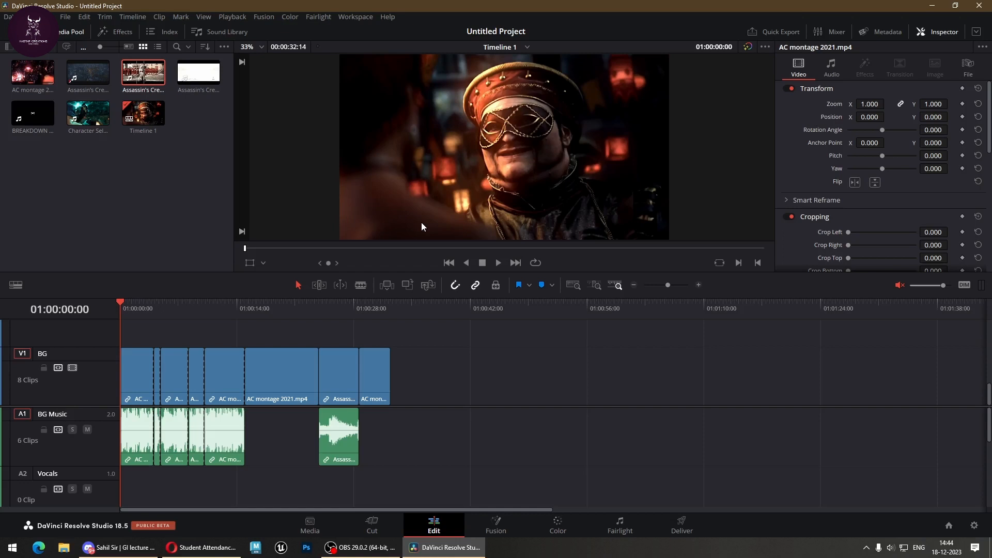
Switch to the Opera browser, open YouTube in a new tab, and search for "iron man trailer".
{"action": "left_click", "coordinate": [220, 549]}
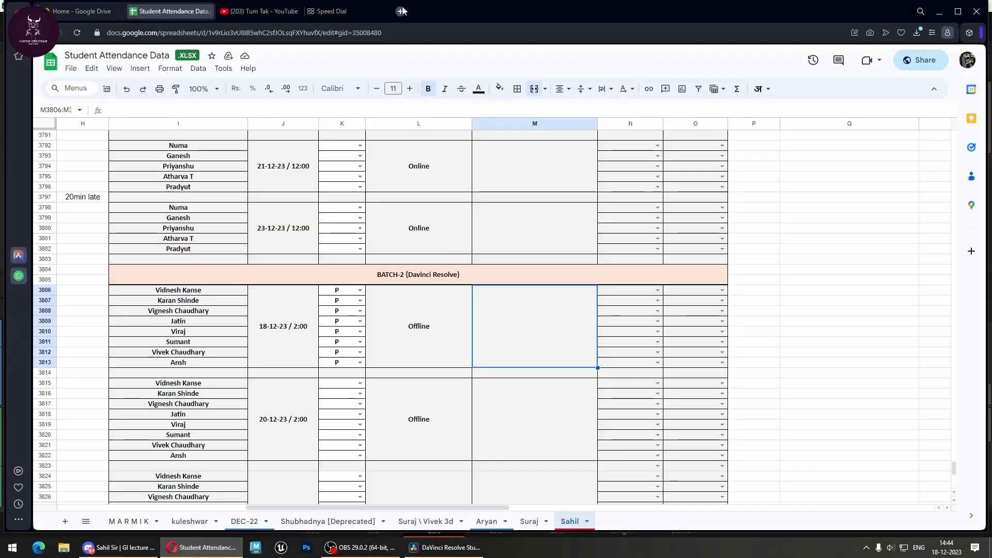
{"action": "left_click", "coordinate": [402, 10]}
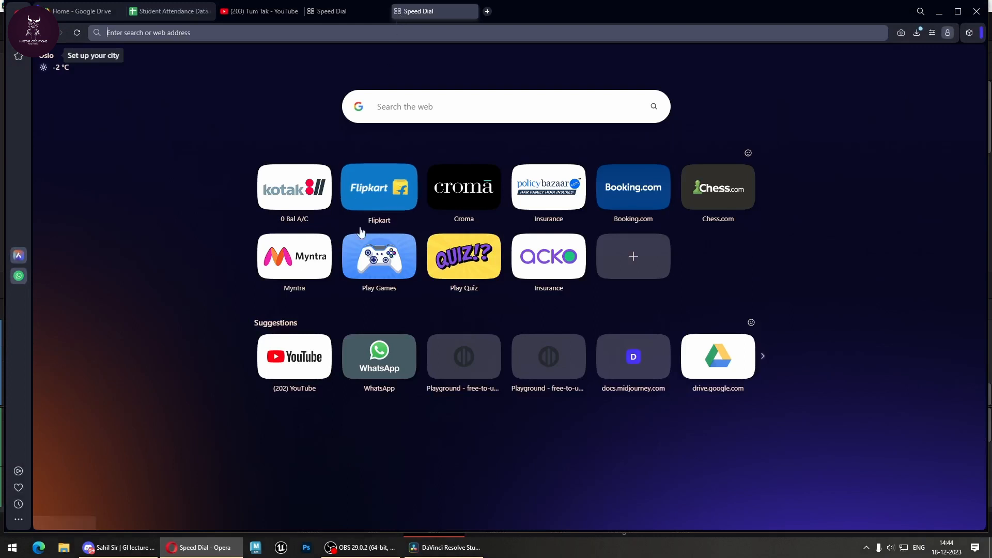
{"action": "left_click", "coordinate": [310, 354]}
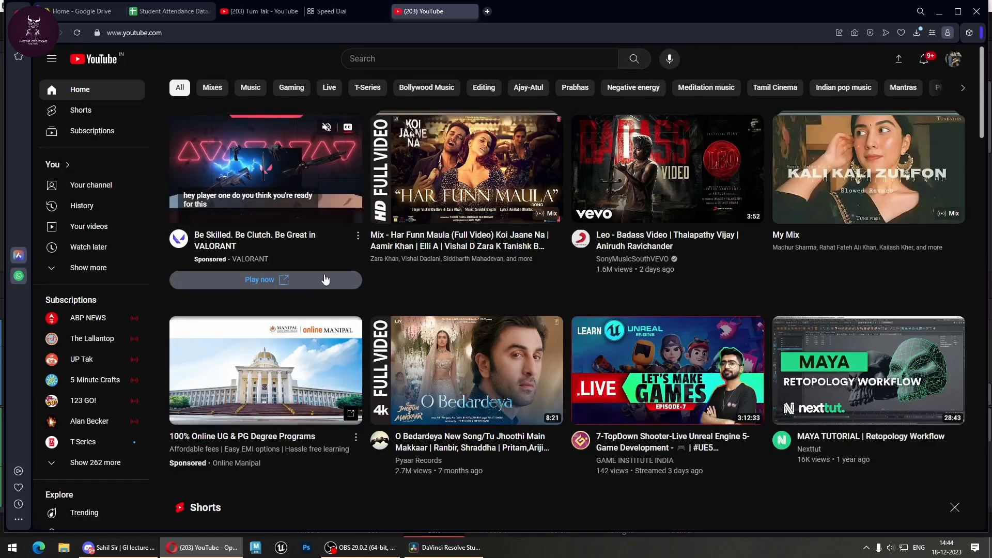
{"action": "left_click", "coordinate": [395, 57]}
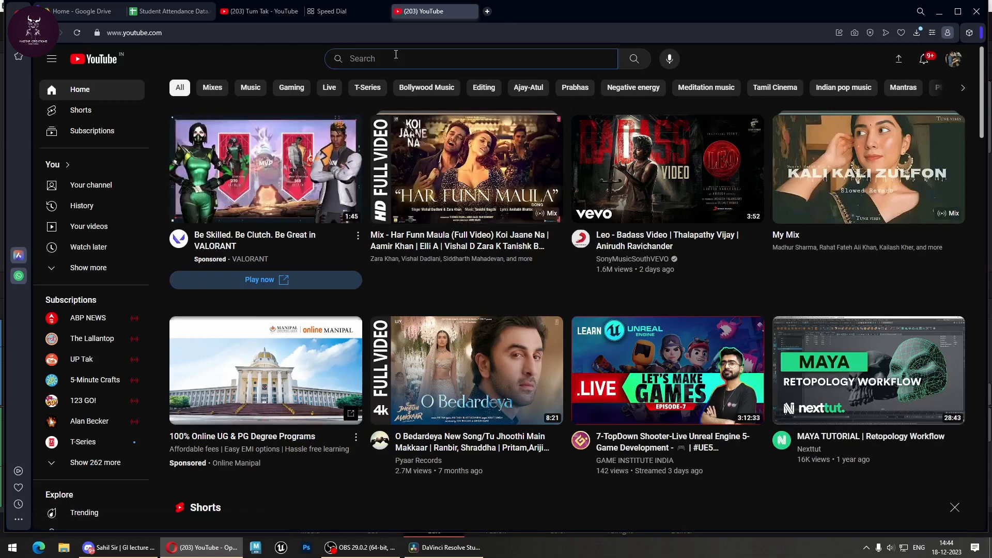
{"action": "type", "text": "iro"}
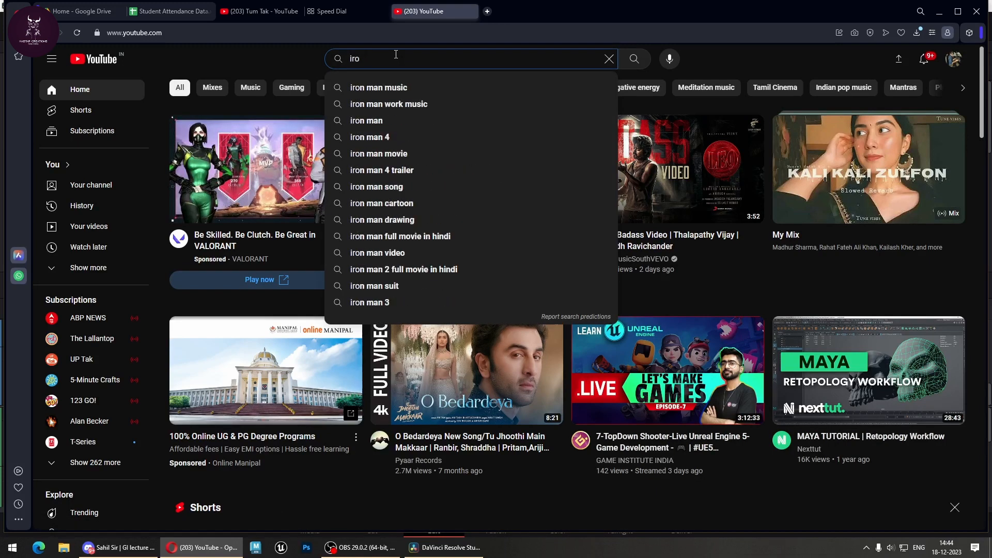
{"action": "type", "text": "n man trailer"}
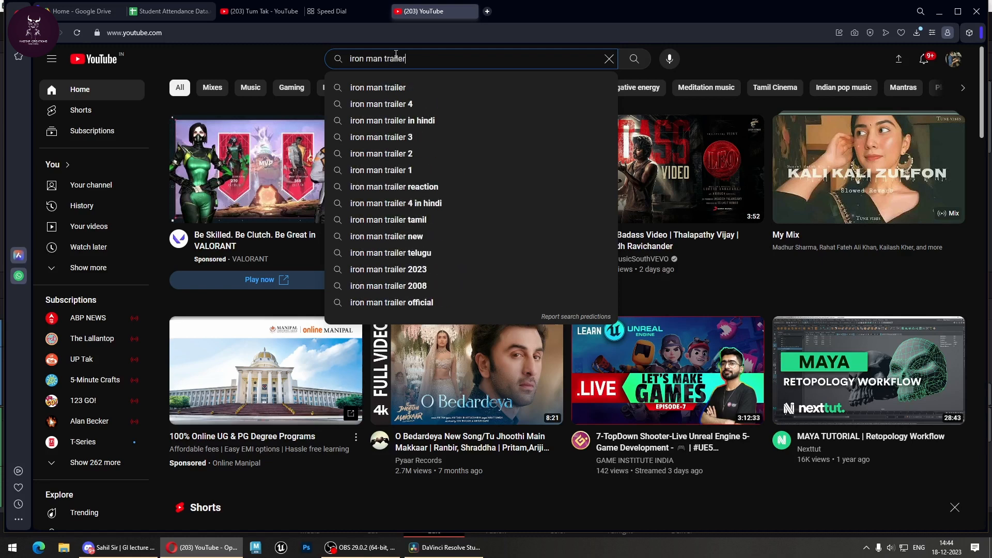
{"action": "key", "text": "Return"}
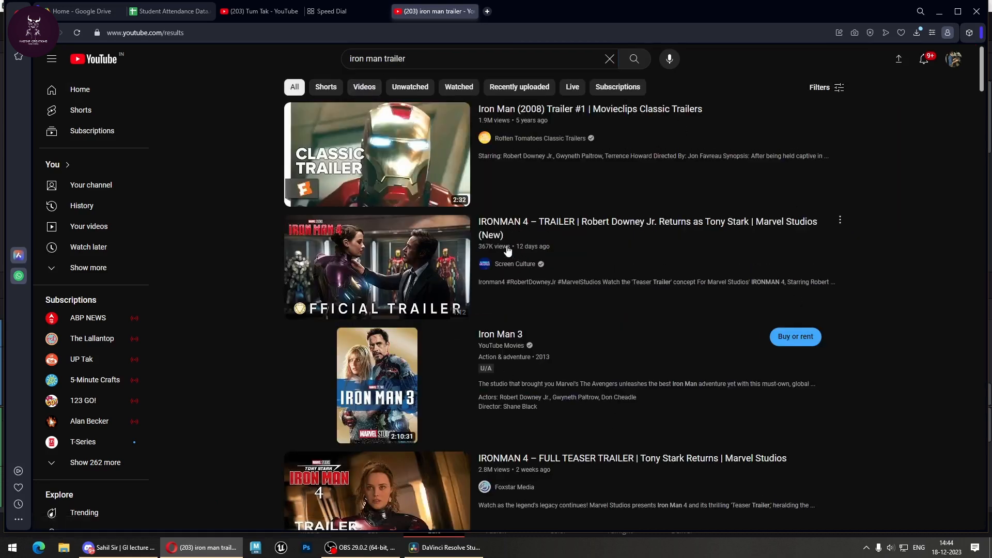
Open the "IRONMAN 4 – TRAILER" video from Screen Culture, mute it, skip the ad, and pause playback near the start.
{"action": "mouse_move", "coordinate": [508, 253]}
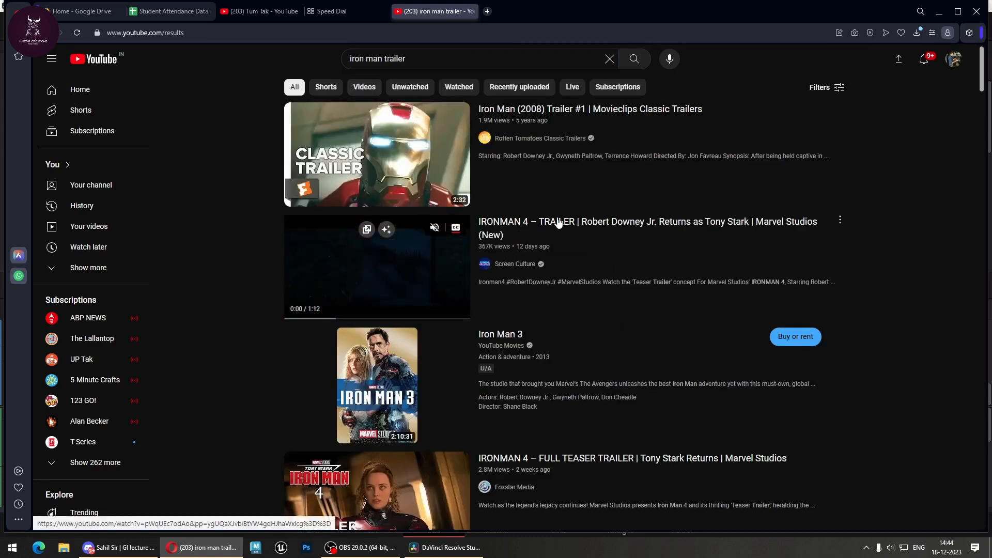
{"action": "left_click", "coordinate": [568, 252]}
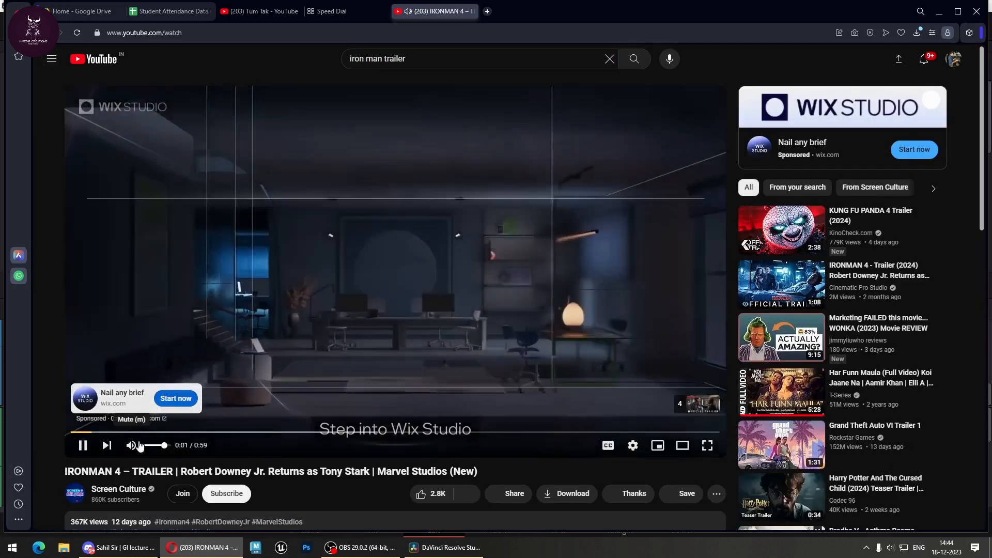
{"action": "left_click", "coordinate": [133, 448]}
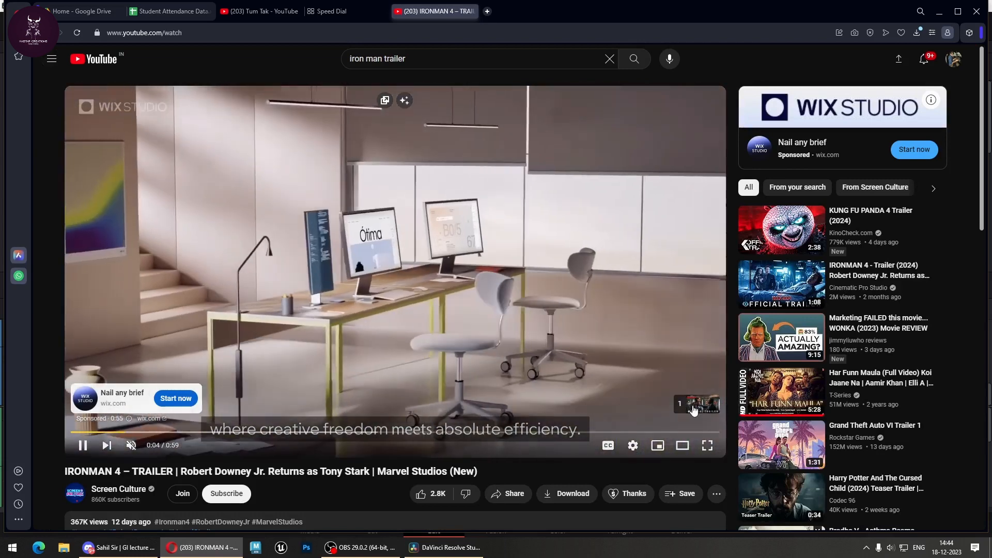
{"action": "left_click", "coordinate": [687, 403]}
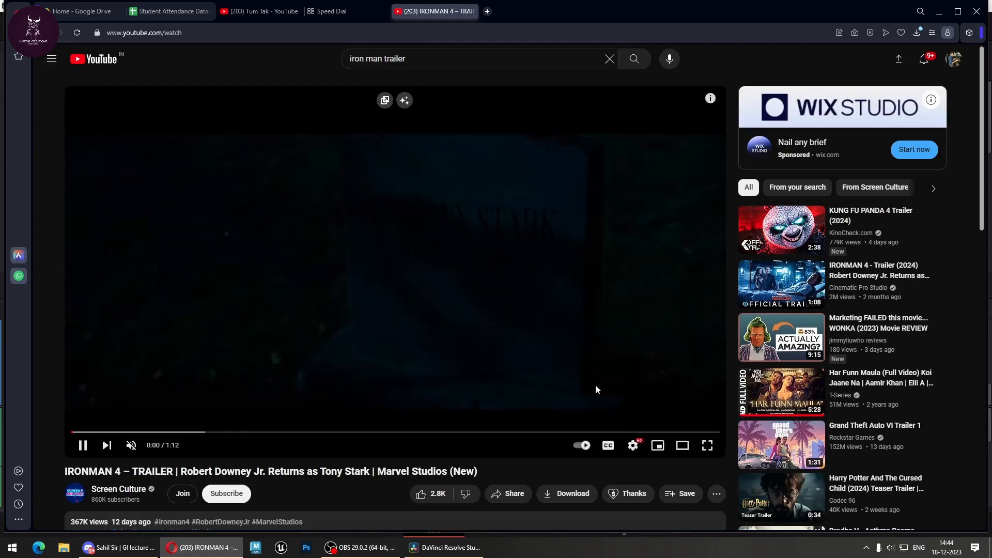
{"action": "left_click", "coordinate": [484, 345]}
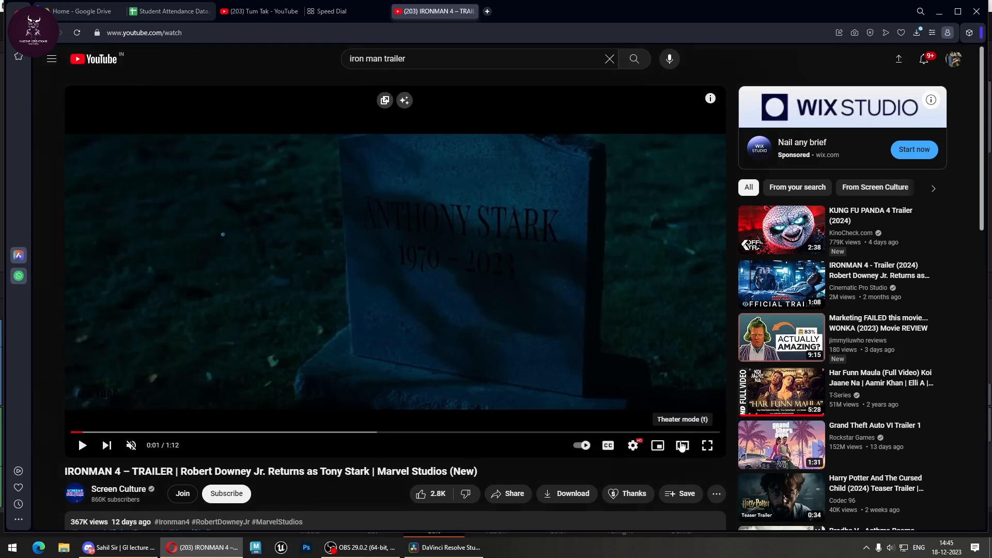
Return to DaVinci Resolve, turn off linked selection, and delete all audio clips on the BG Music track without their video.
{"action": "key", "text": "alt+Tab"}
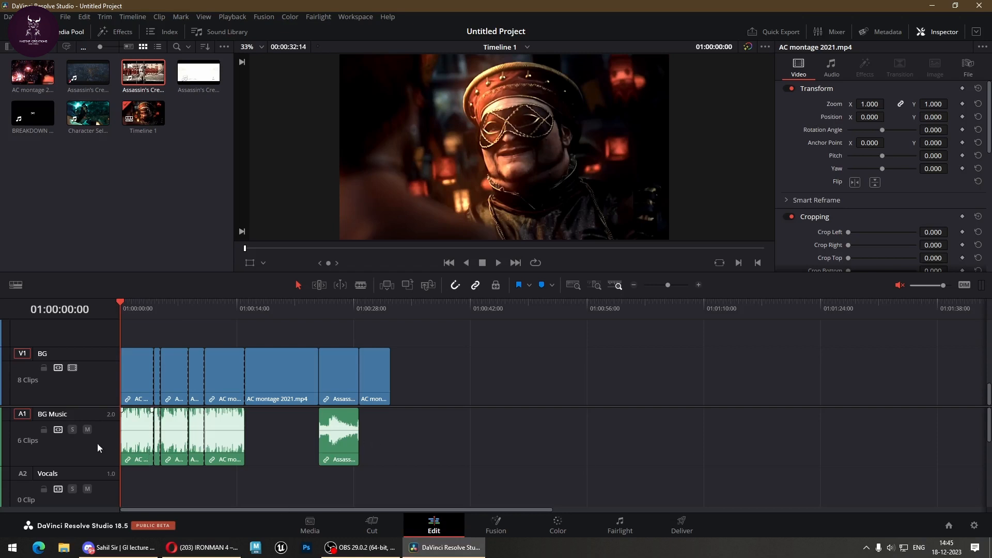
{"action": "left_click_drag", "start_coordinate": [408, 461], "coordinate": [107, 445]}
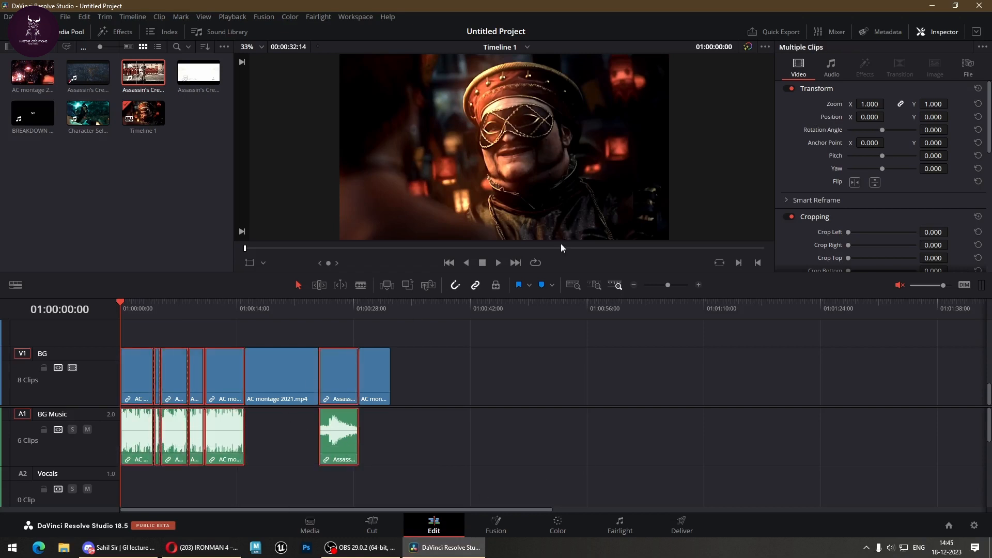
{"action": "left_click", "coordinate": [481, 285]}
{"action": "left_click_drag", "start_coordinate": [547, 497], "coordinate": [99, 409]}
{"action": "key", "text": "Delete"}
Add Character Selection (Valorant 3D).mp4 to the timeline, delete its video part, and place its audio at the start of BG Music.
{"action": "mouse_move", "coordinate": [143, 113]}
{"action": "left_mouse_down"}
{"action": "mouse_move", "coordinate": [305, 245]}
{"action": "mouse_move", "coordinate": [124, 108]}
{"action": "left_mouse_up"}
{"action": "left_click_drag", "start_coordinate": [88, 112], "coordinate": [664, 382]}
{"action": "left_click", "coordinate": [664, 386]}
{"action": "key", "text": "Delete"}
{"action": "left_click_drag", "start_coordinate": [678, 444], "coordinate": [237, 449]}
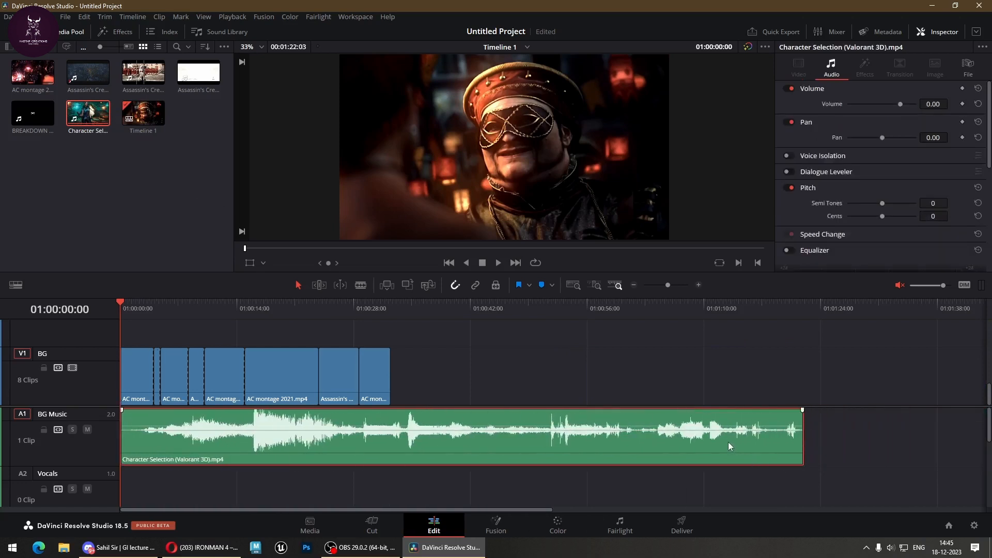
Toggle the BG Music track lock, leave the track locked, and return the playhead to the timeline start.
{"action": "left_click", "coordinate": [44, 429]}
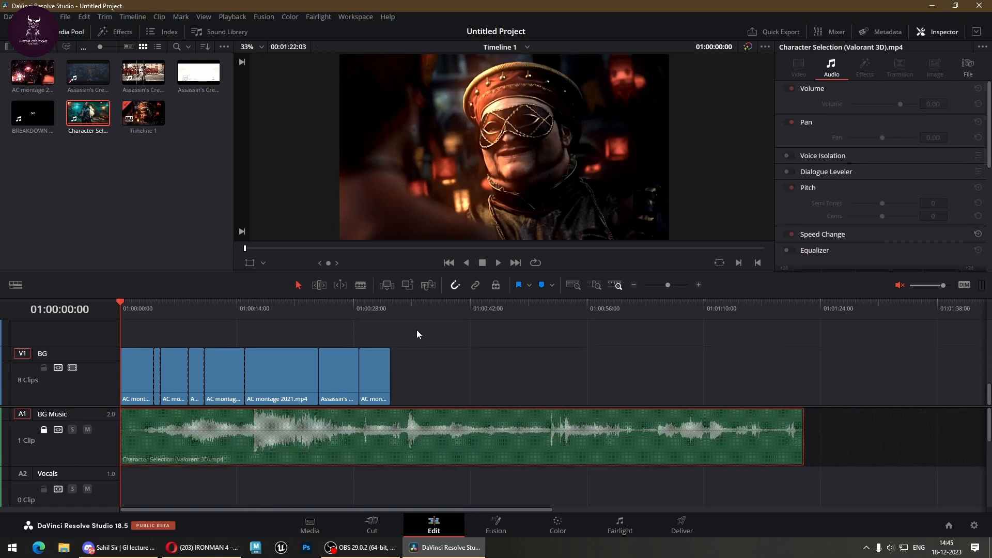
{"action": "left_click", "coordinate": [44, 429]}
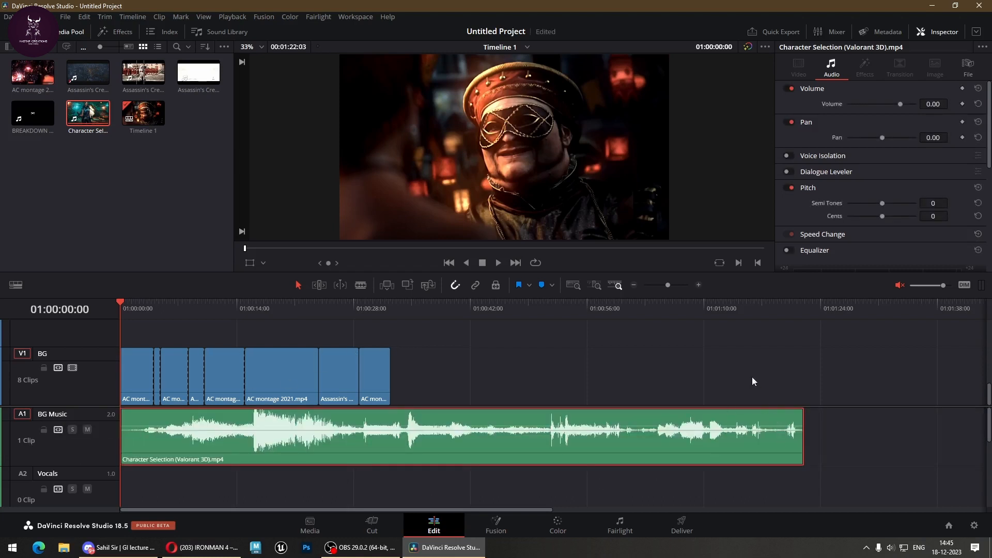
{"action": "left_click", "coordinate": [788, 304]}
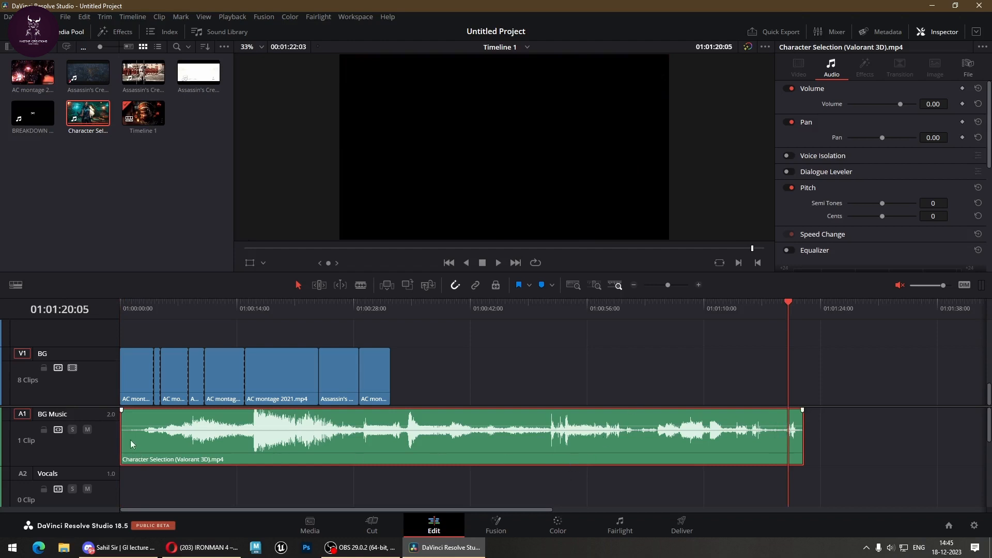
{"action": "left_click", "coordinate": [44, 429]}
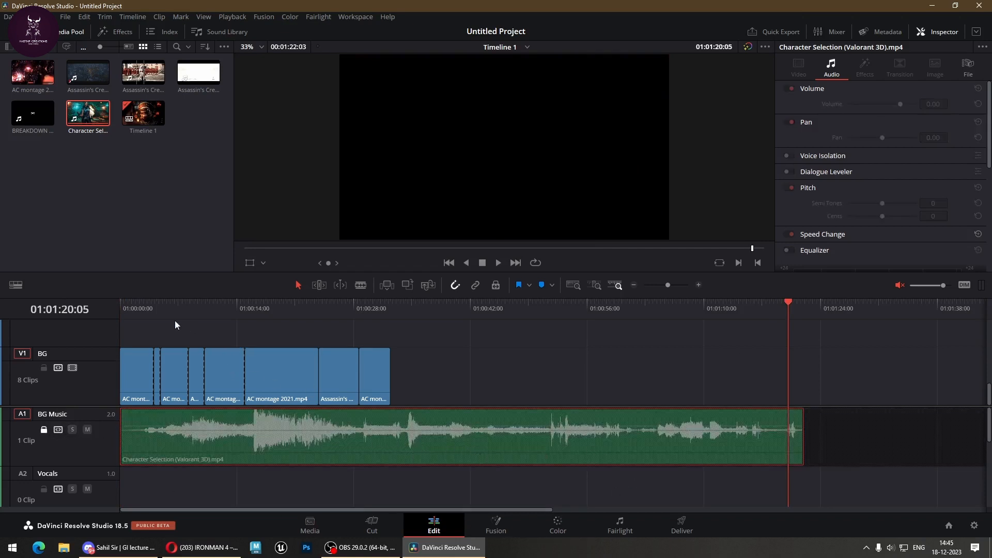
{"action": "key", "text": "Home"}
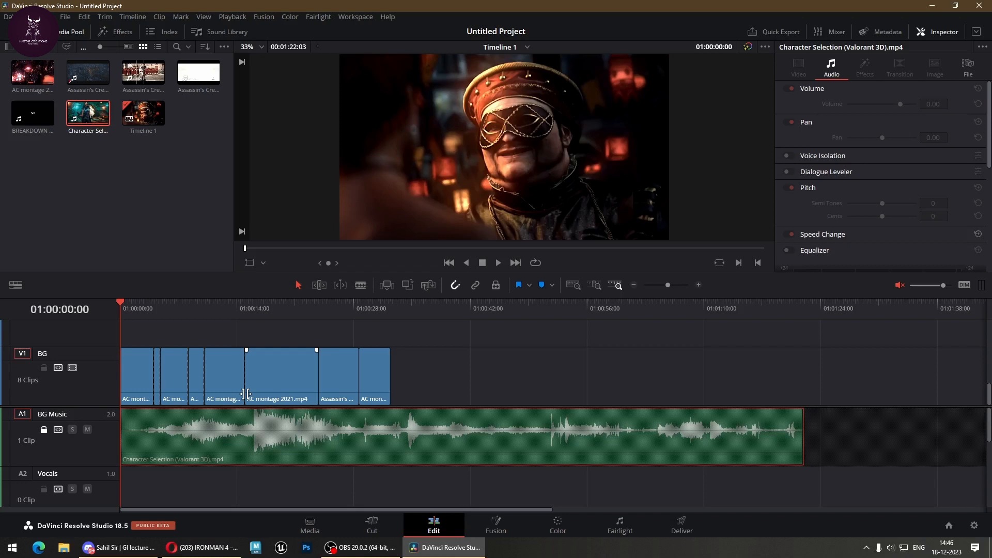
View the paused "IRONMAN 4 – TRAILER" video in the browser, and return to DaVinci Resolve.
{"action": "left_click", "coordinate": [217, 549]}
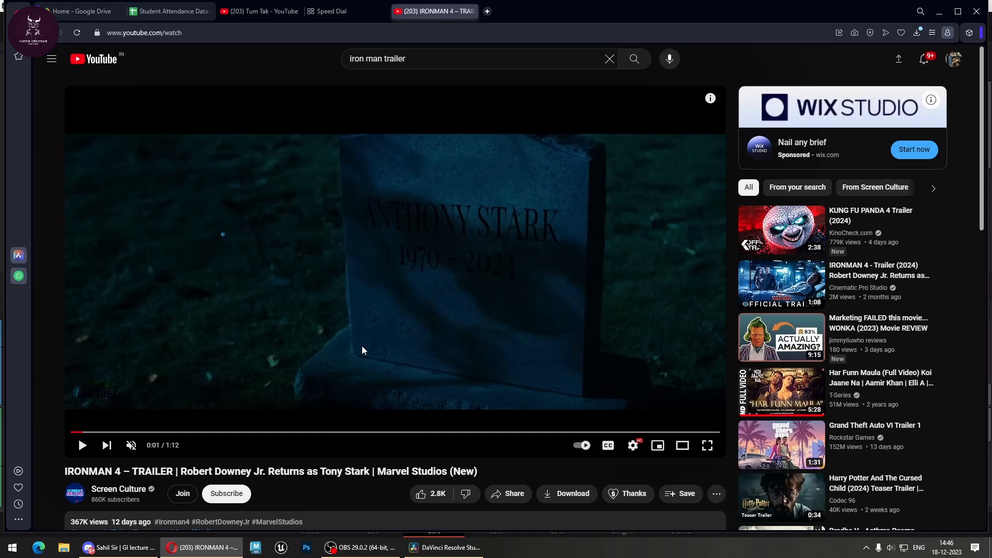
{"action": "key", "text": "alt+Tab"}
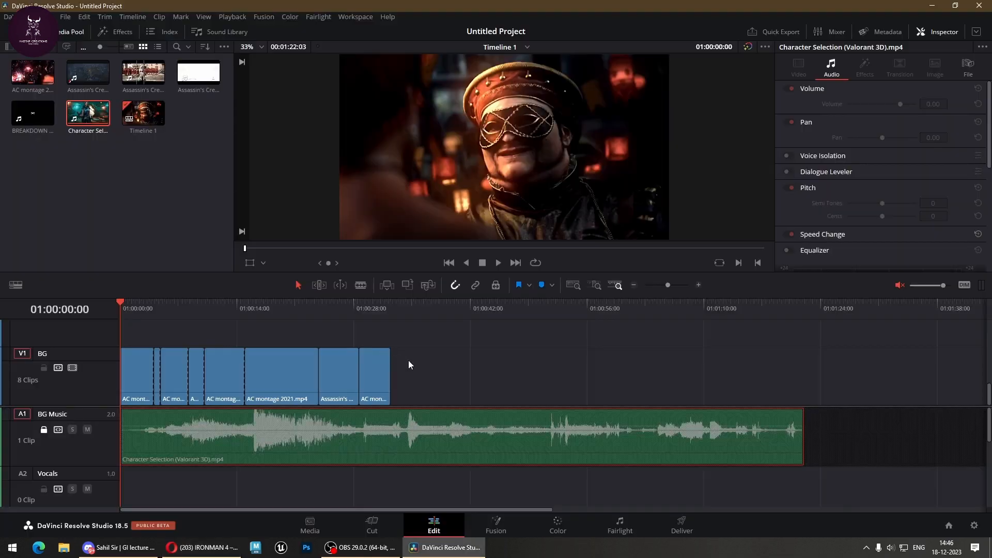
Select all the video clips on the BG track, leaving the locked BG Music clip out of the selection.
{"action": "left_click_drag", "start_coordinate": [459, 334], "coordinate": [141, 386]}
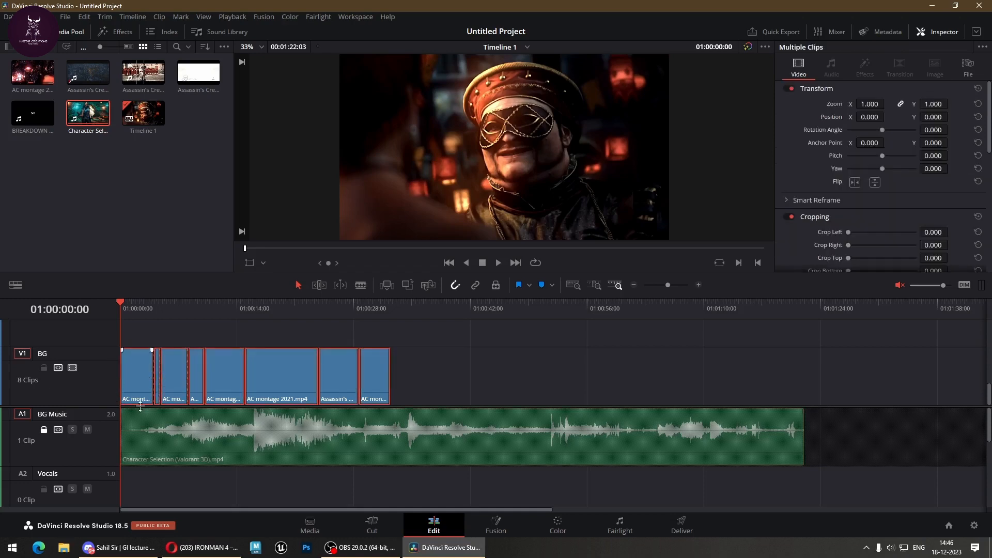
{"action": "scroll", "coordinate": [184, 390], "scroll_direction": "up", "scroll_amount": 4}
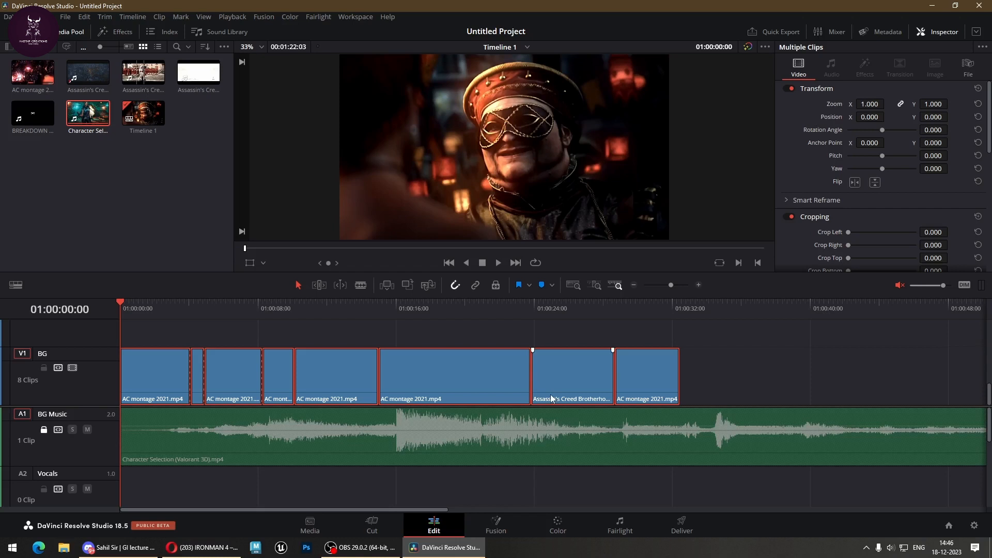
{"action": "scroll", "coordinate": [537, 439], "scroll_direction": "down", "scroll_amount": 4}
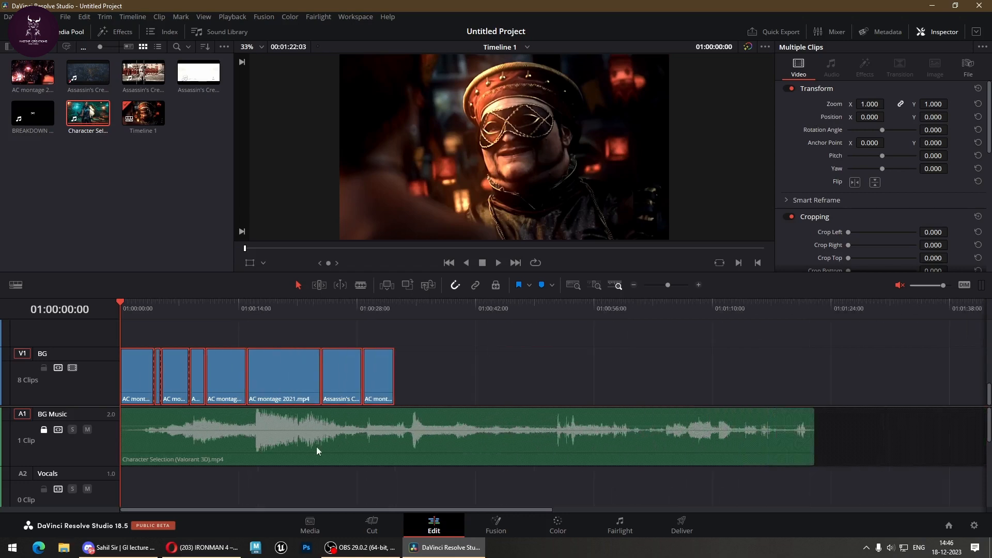
Select the locked BG Music clip, box-select across the BG video clips and the music, and clear the selection.
{"action": "left_click", "coordinate": [257, 414]}
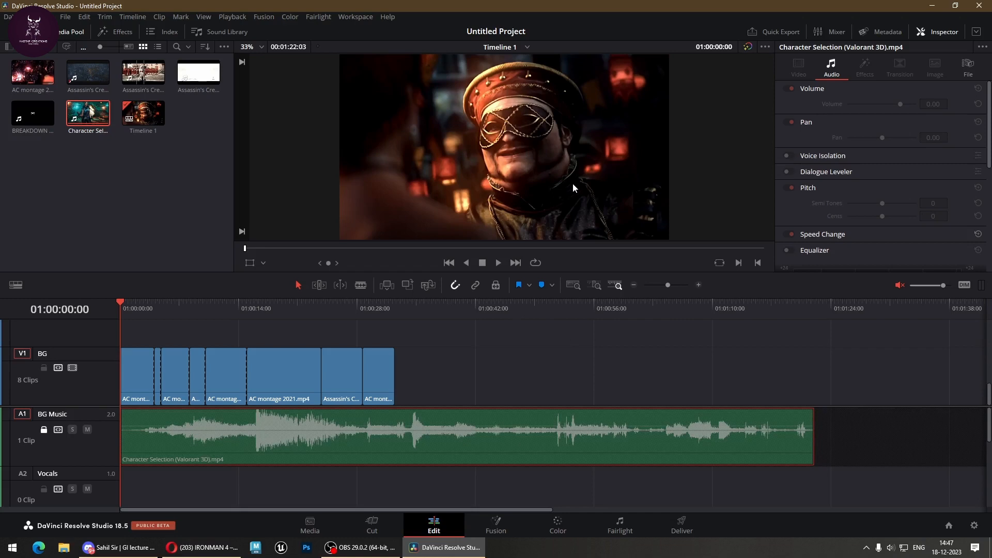
{"action": "left_click", "coordinate": [821, 356]}
{"action": "left_click_drag", "start_coordinate": [863, 334], "coordinate": [179, 420]}
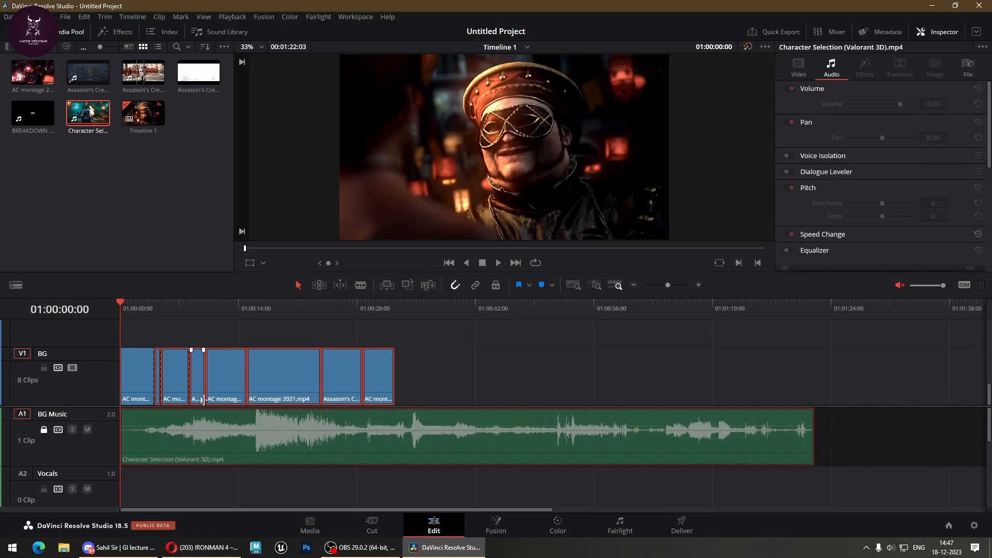
{"action": "left_click", "coordinate": [563, 359]}
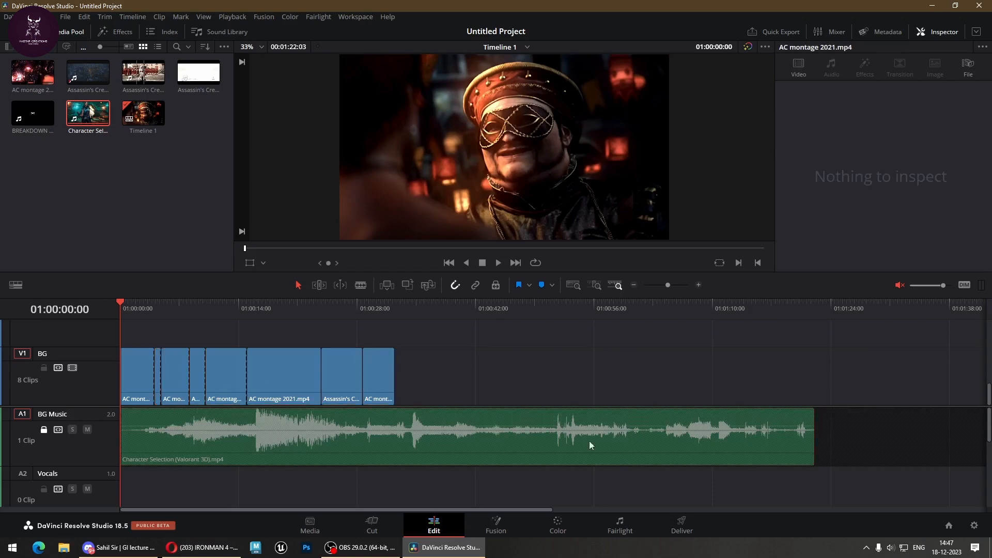